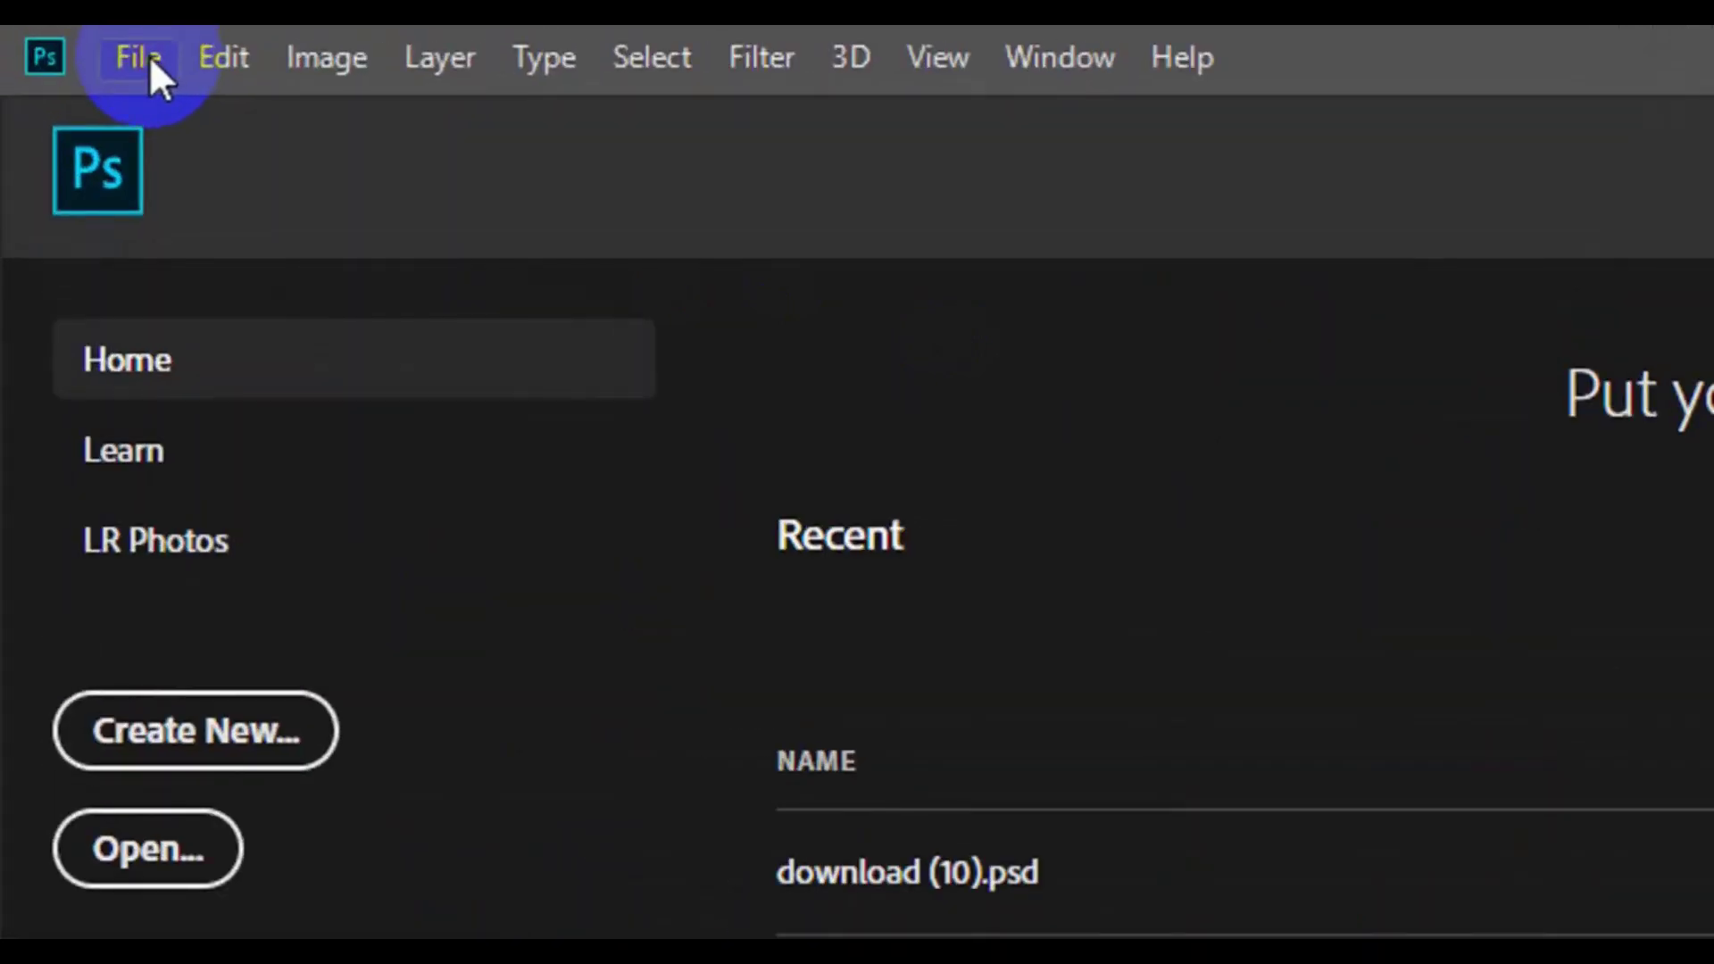
Start a new document named 'Business Card'
left_click(143, 58)
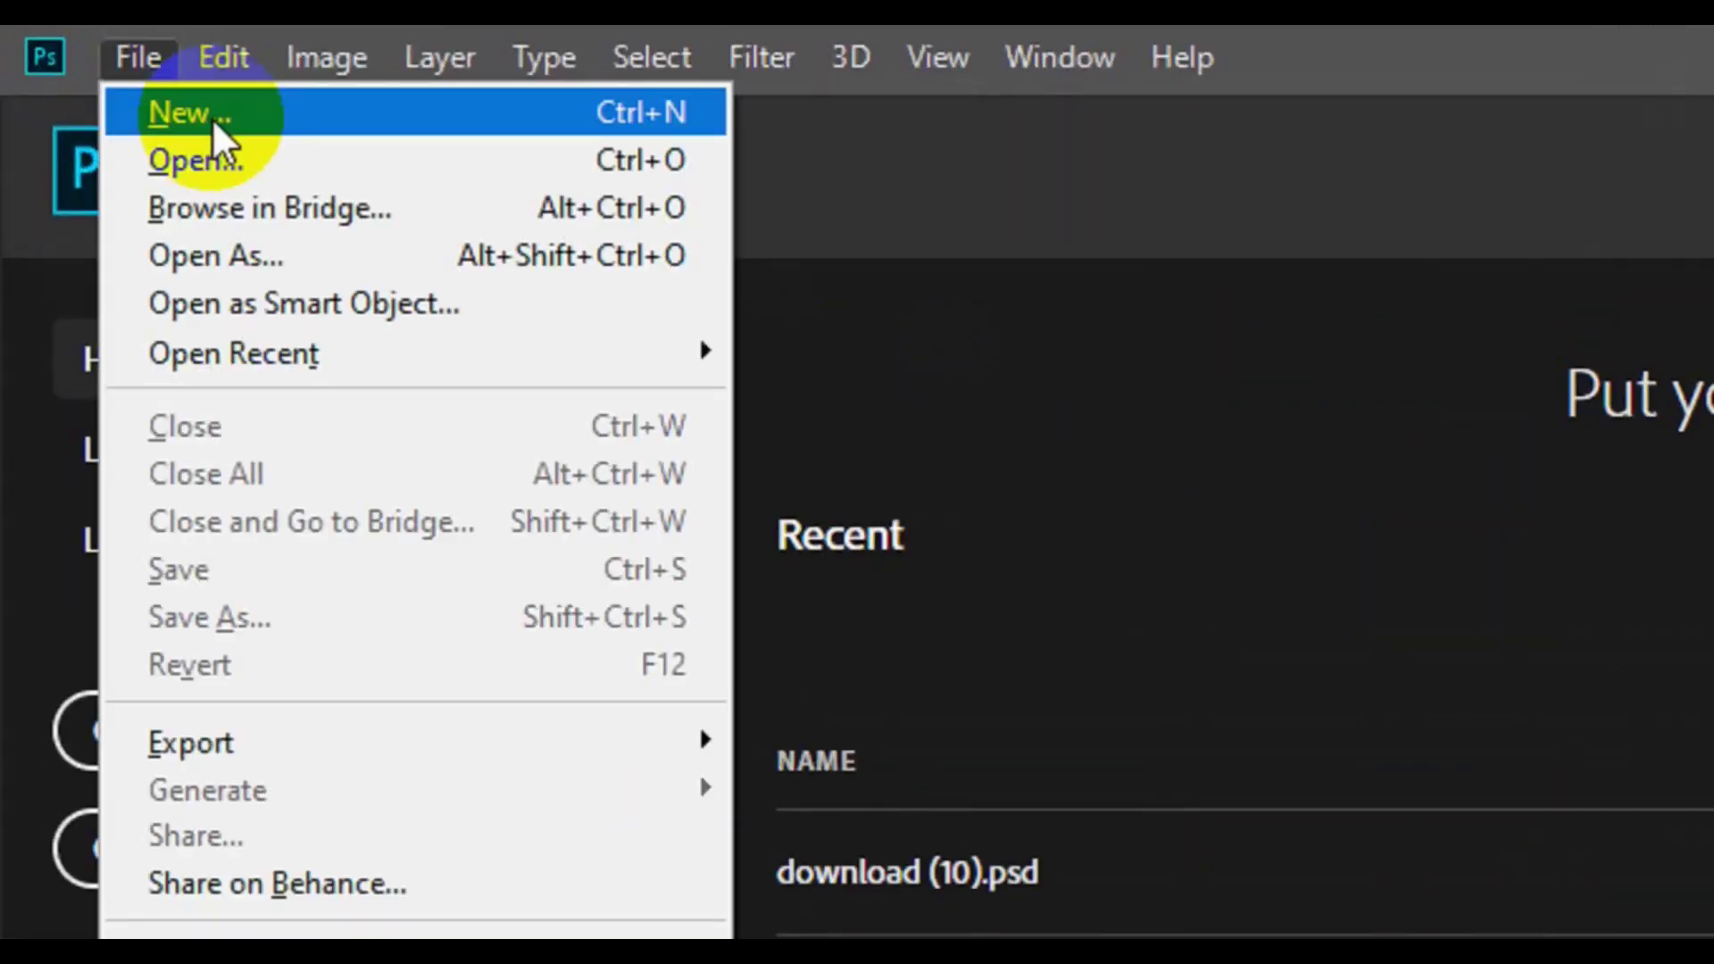
left_click(211, 118)
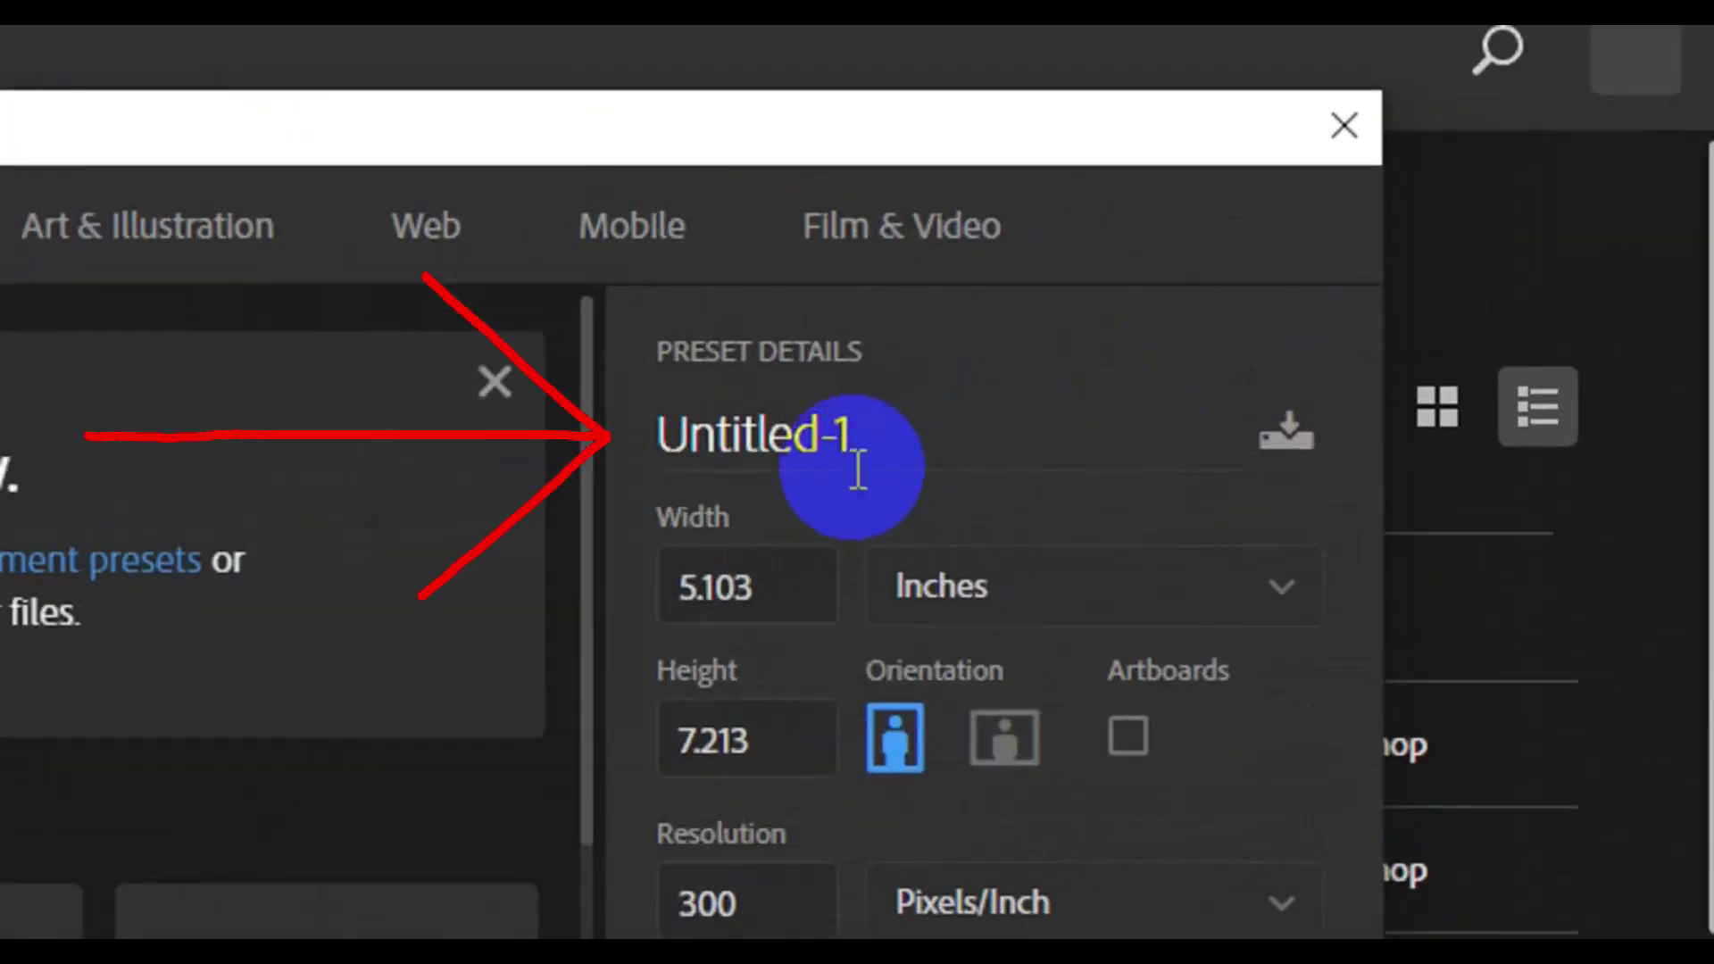
left_click(1273, 302)
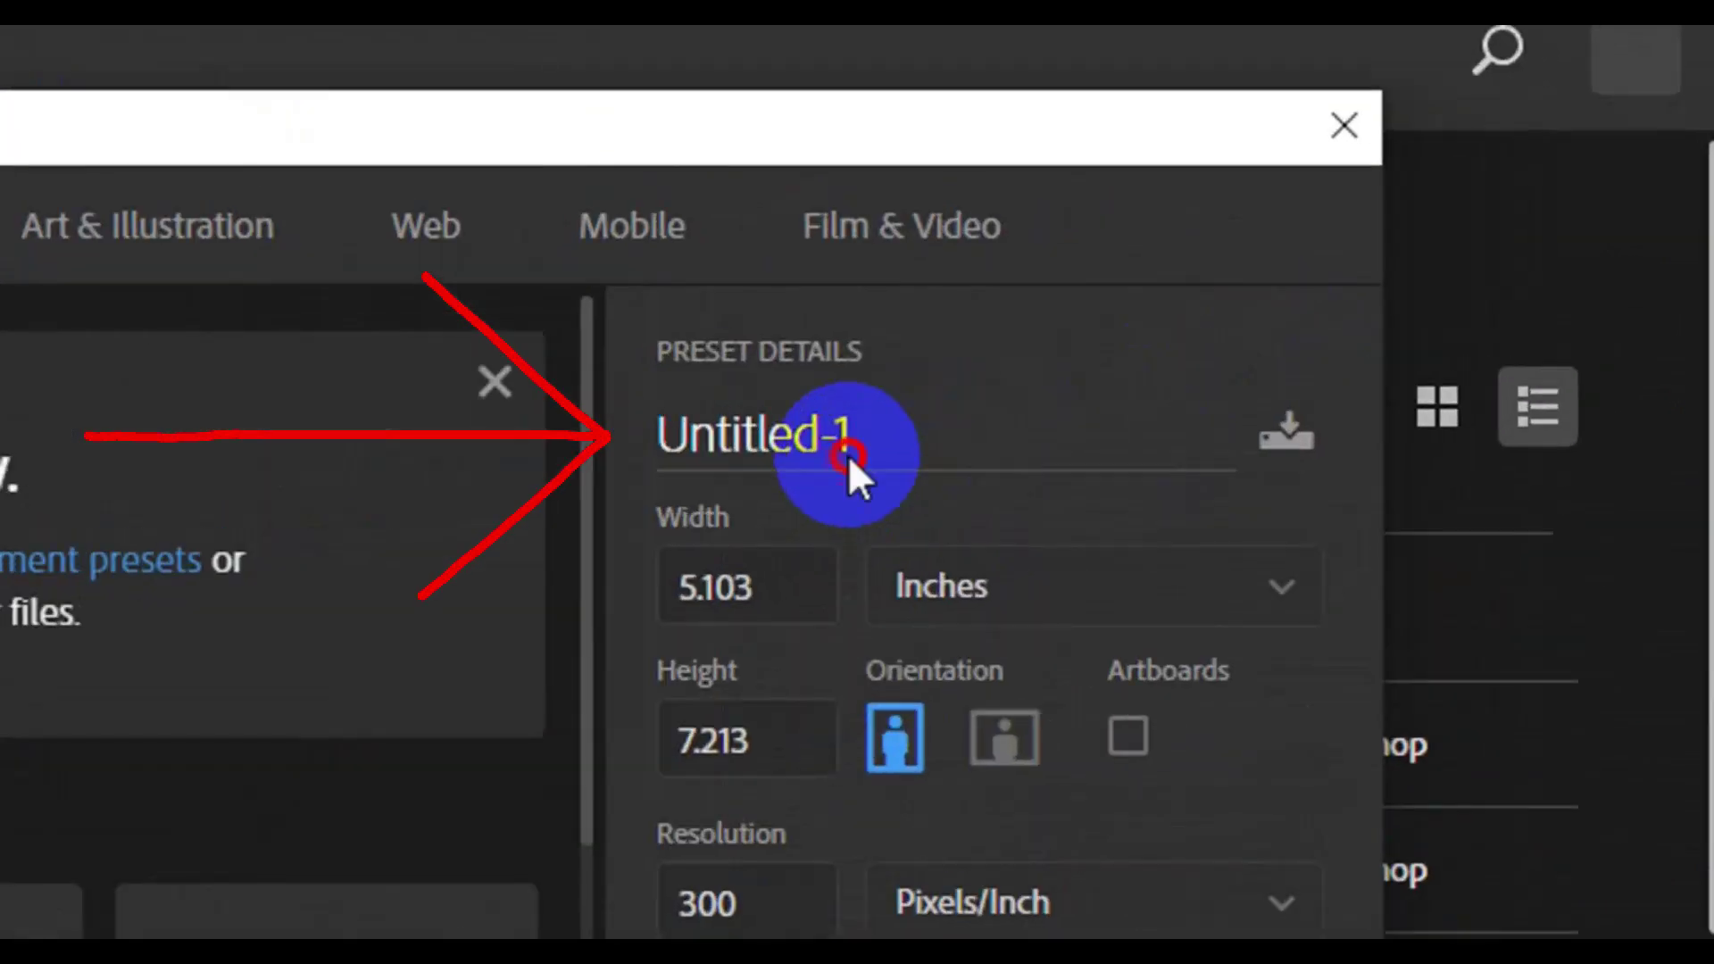
double_click(853, 457)
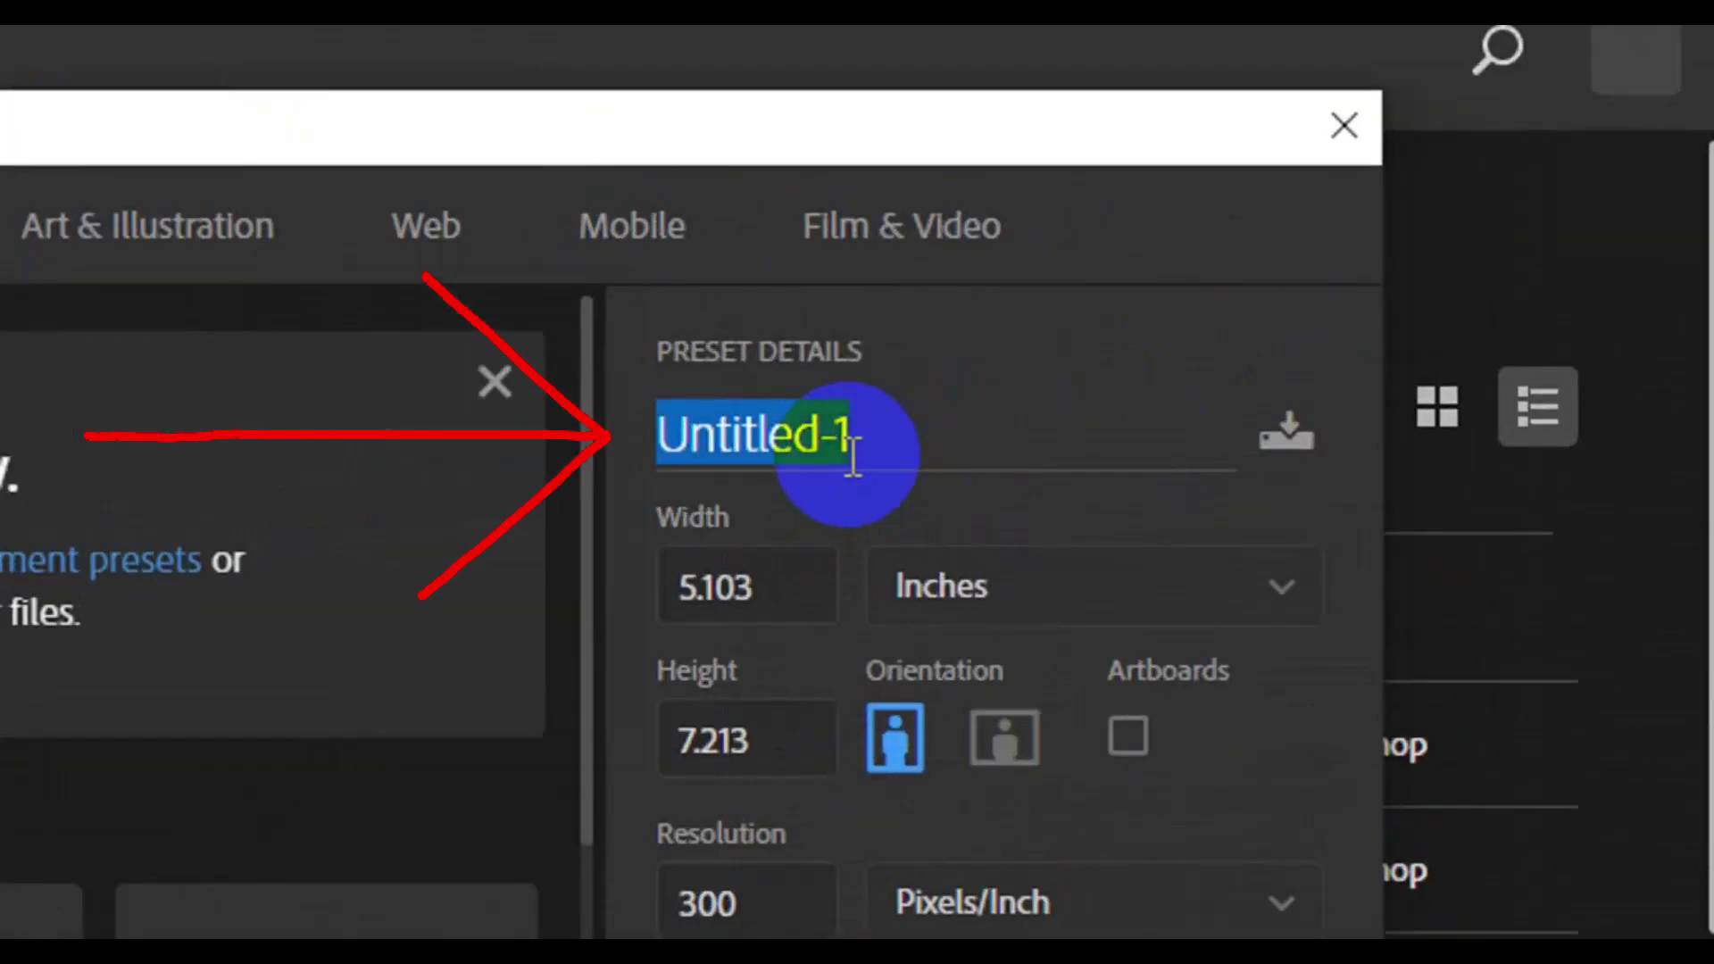
key("BackSpace")
type("Business Card")
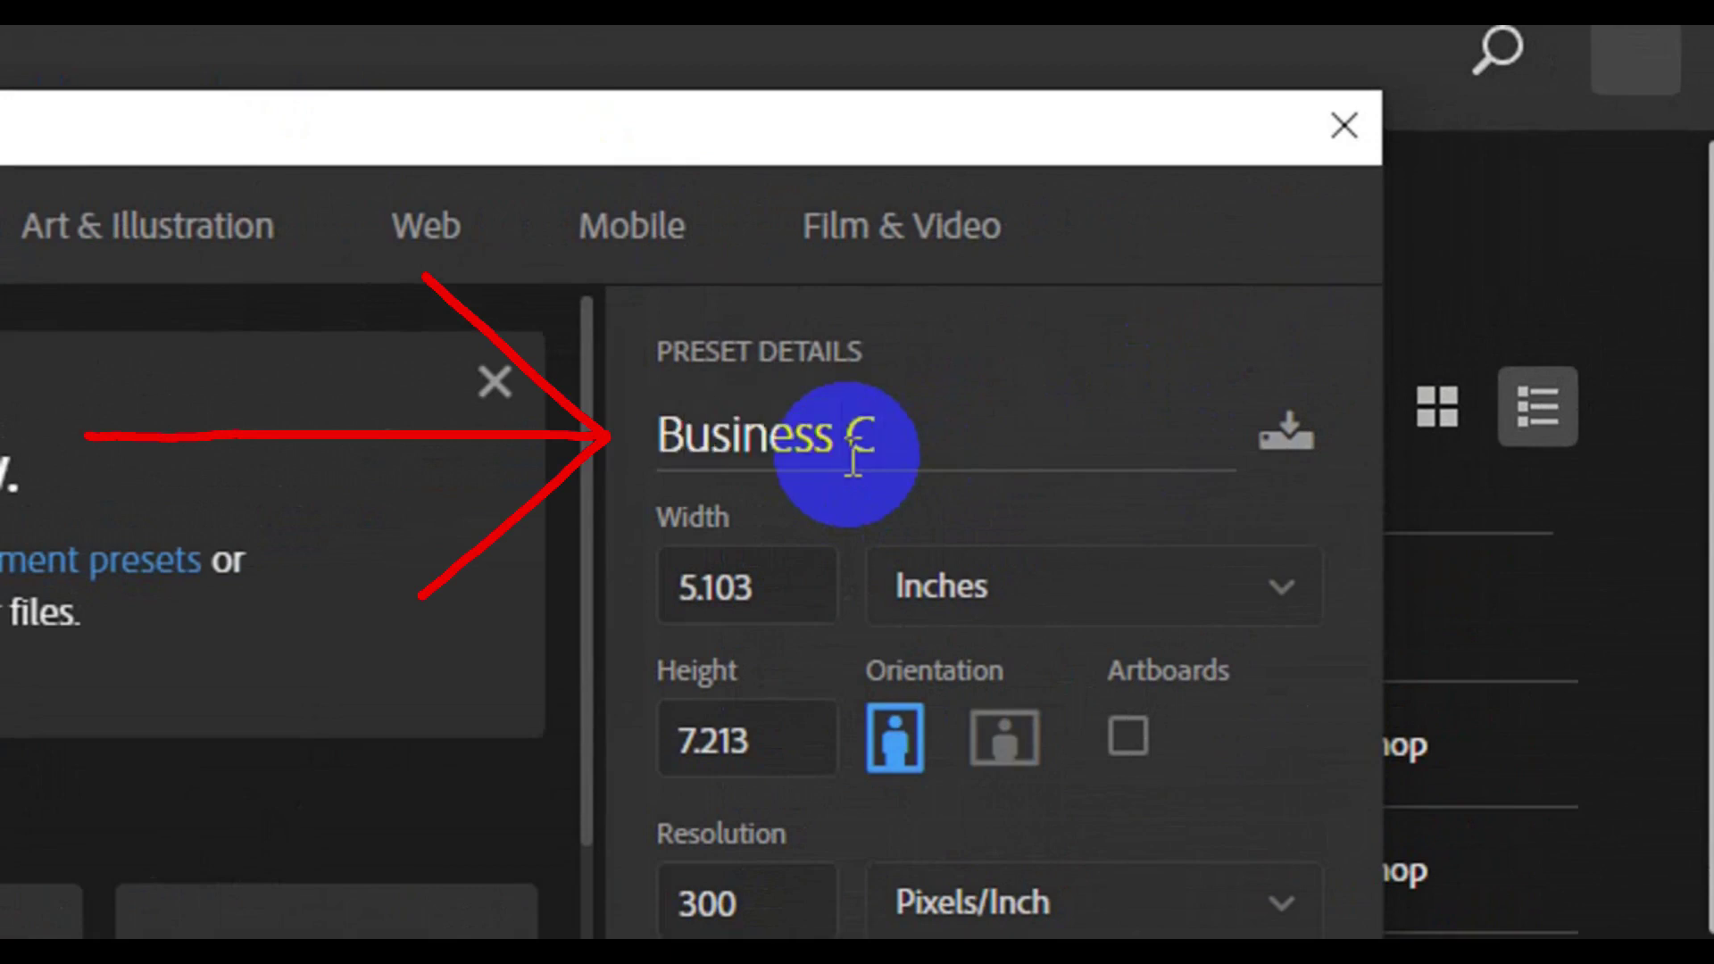
Make it 3.25 × 1.75 inches, landscape, at 300 ppi CMYK, and create it
left_click(768, 580)
left_click(773, 585)
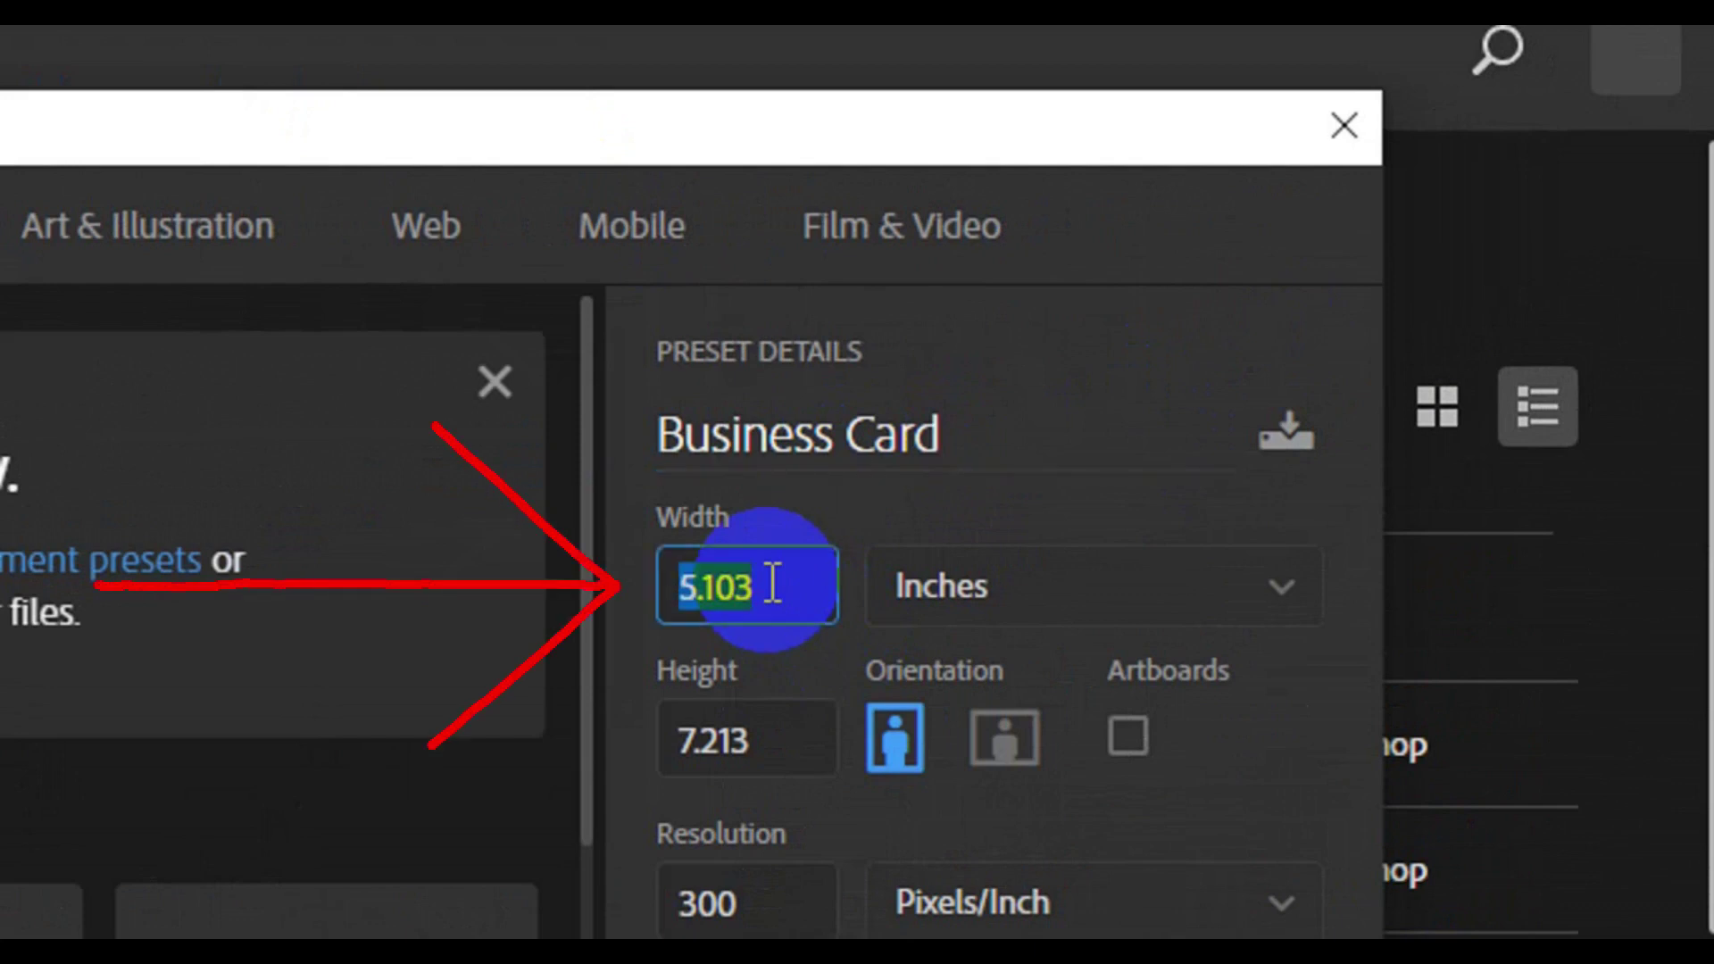
key("BackSpace")
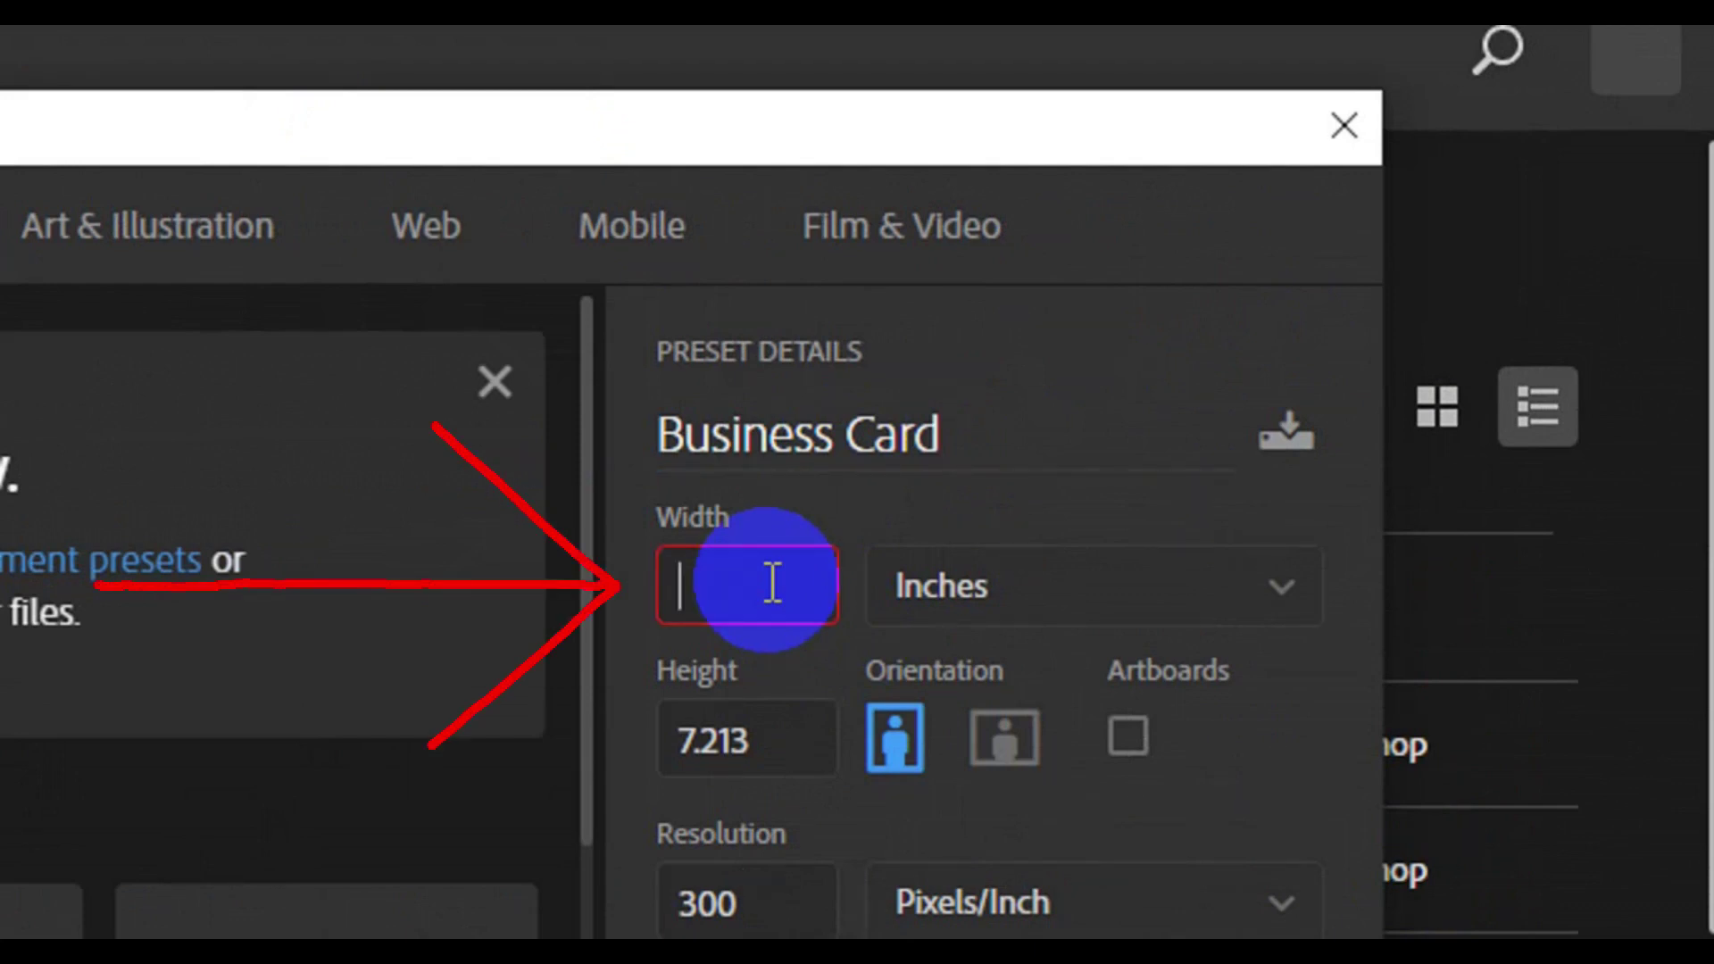
type("3.25")
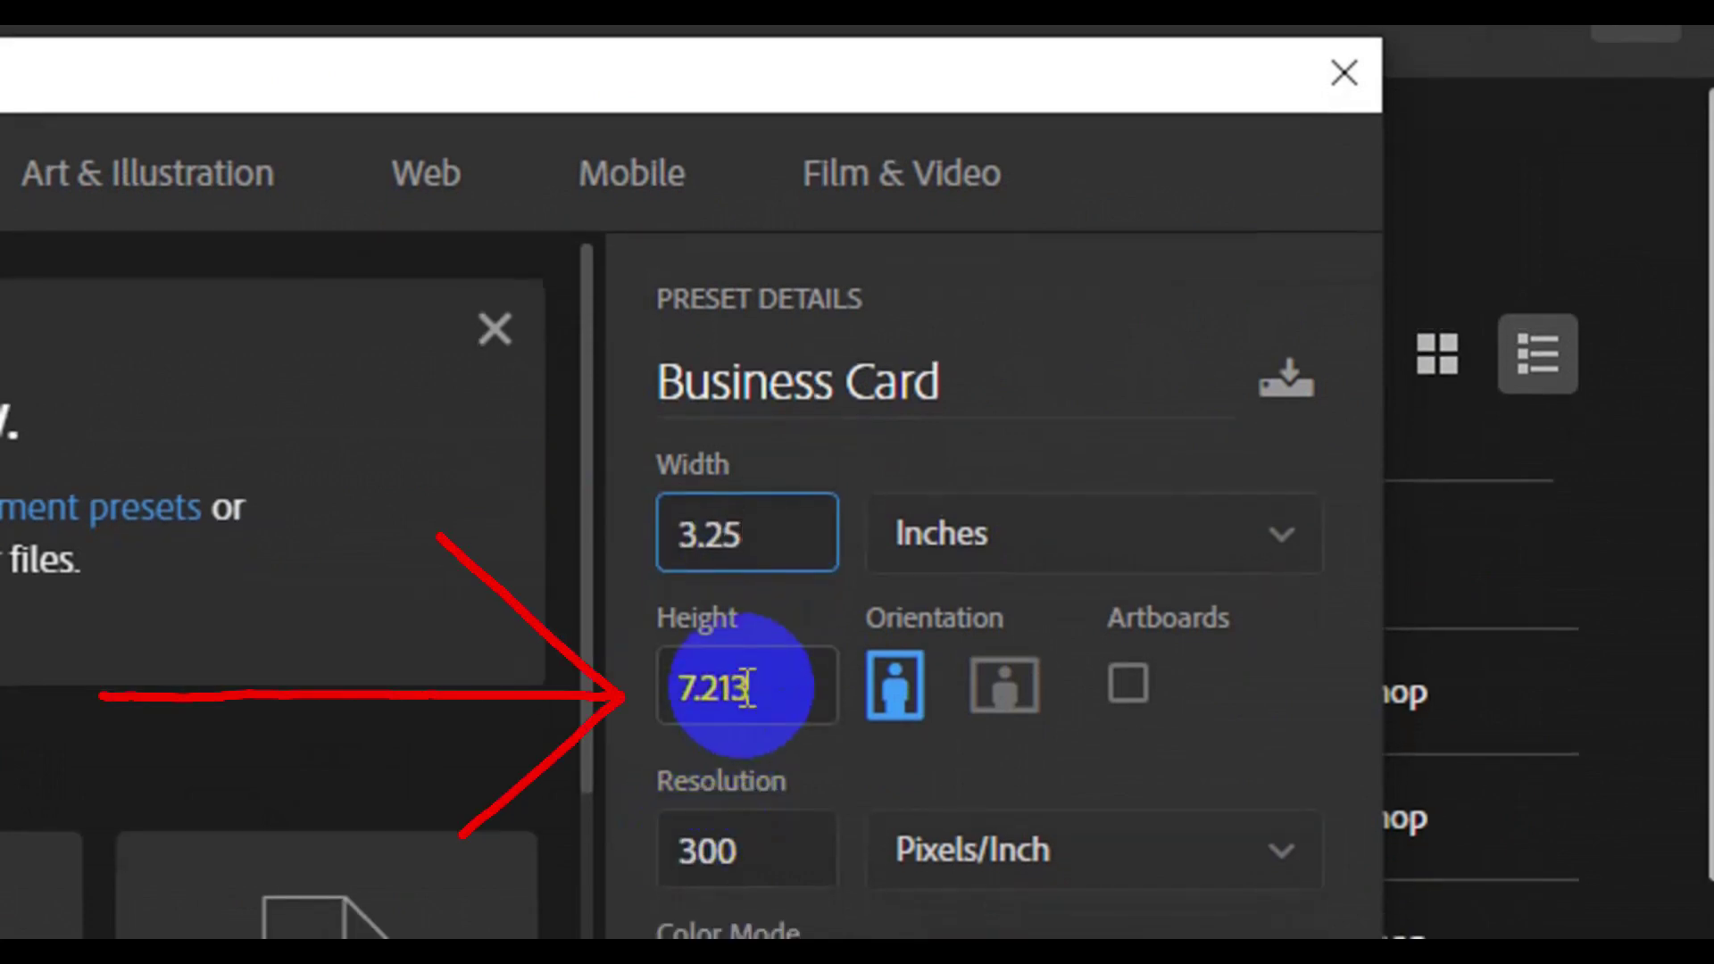
left_click(748, 688)
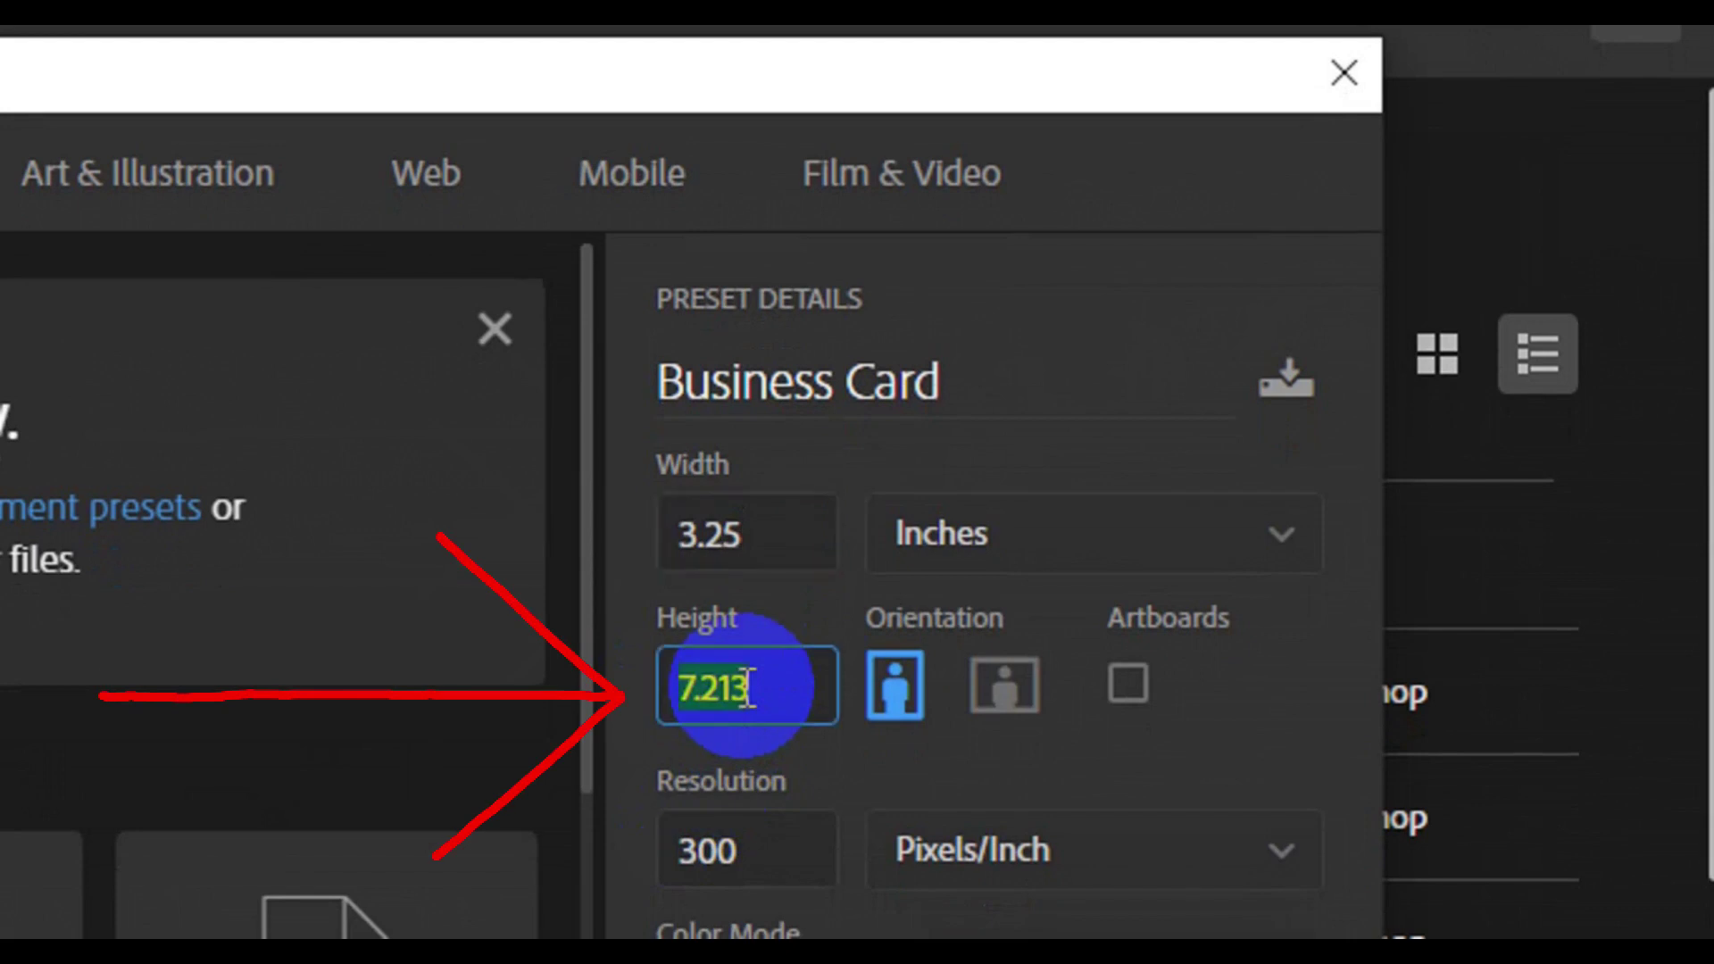
key("BackSpace")
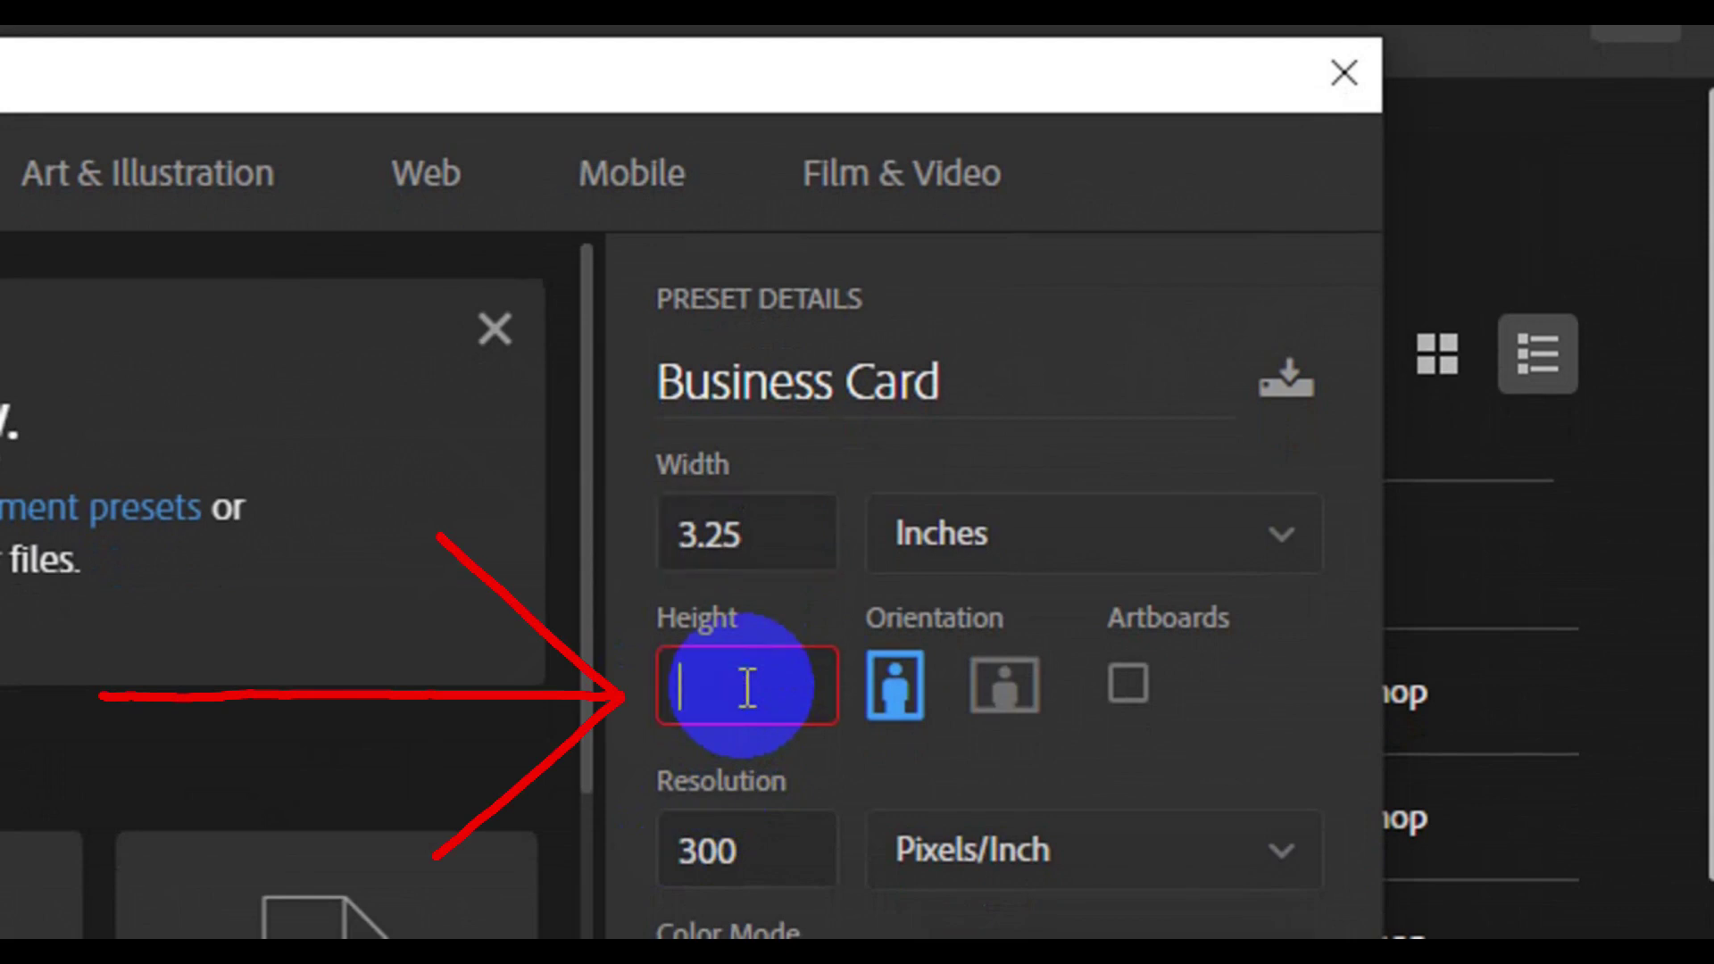
type("1")
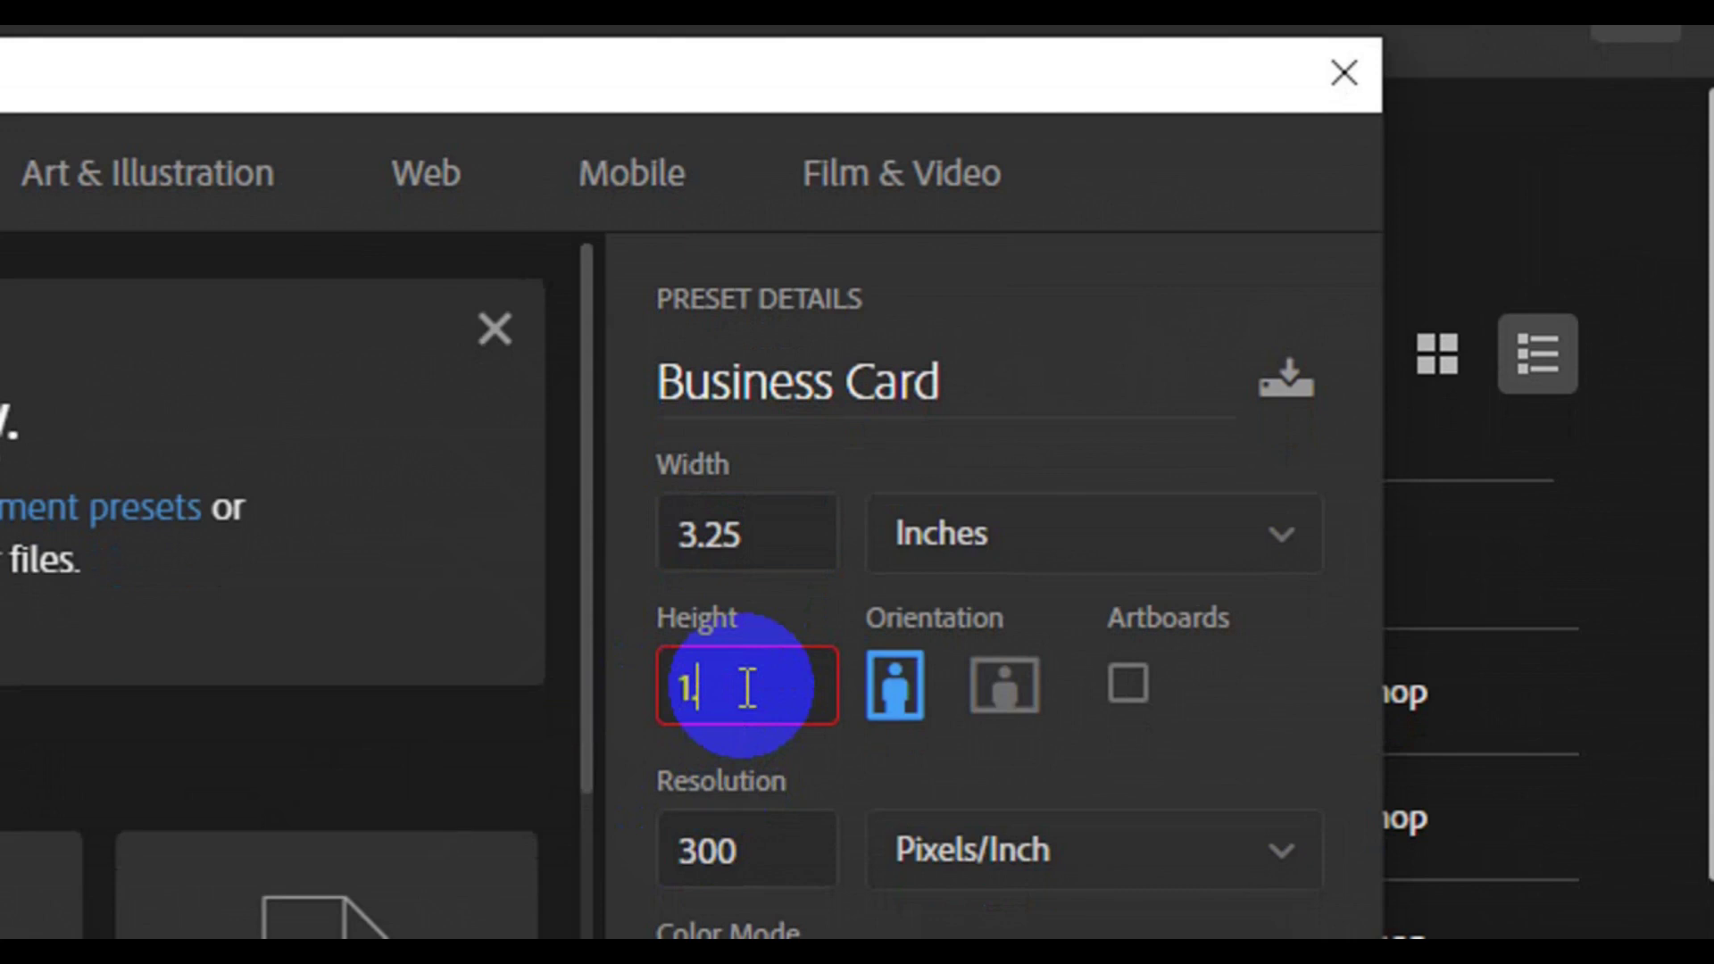
type(".75")
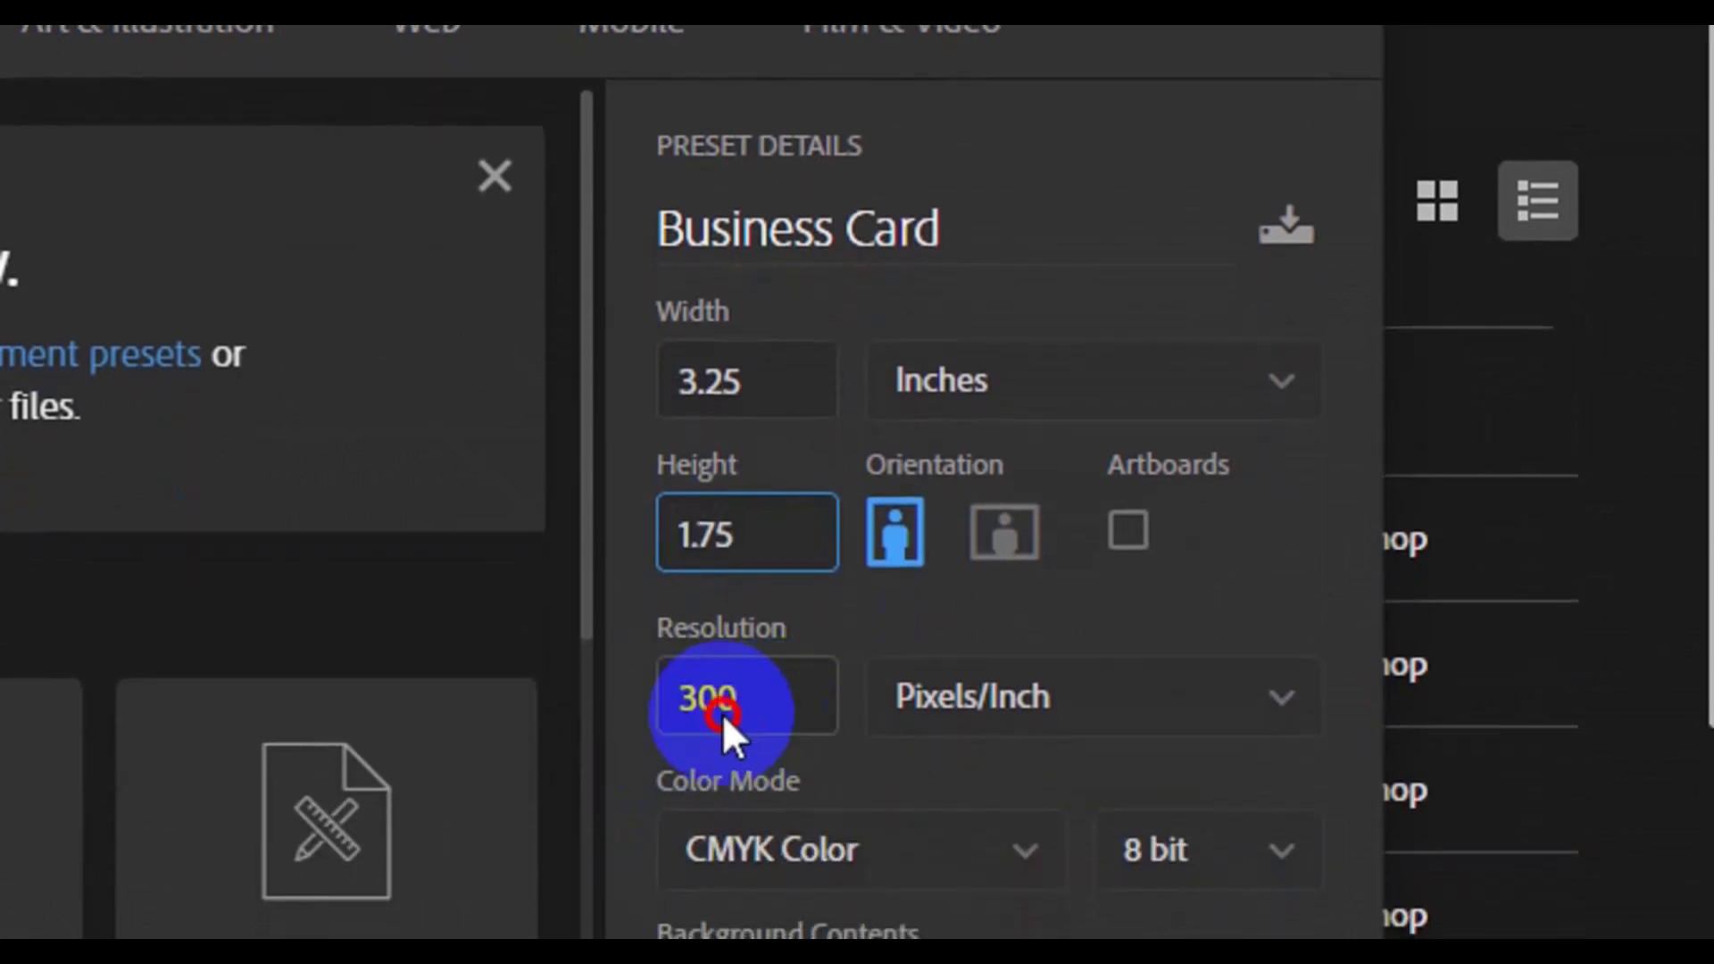
left_click(667, 722)
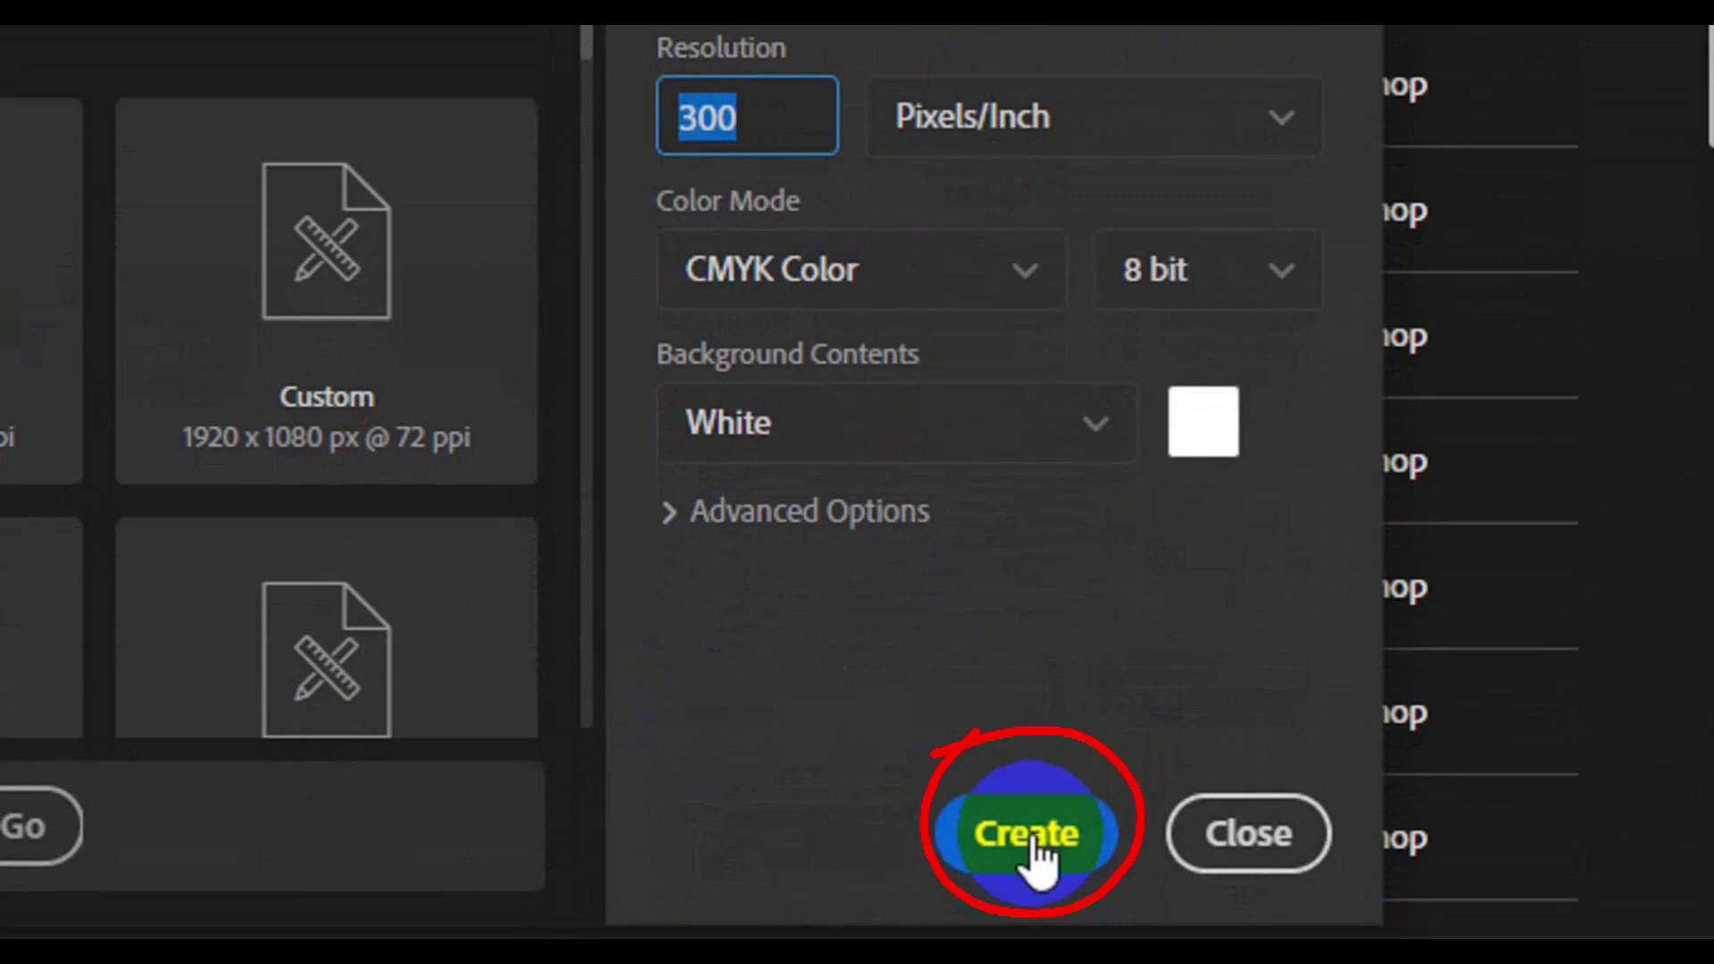
left_click(1034, 837)
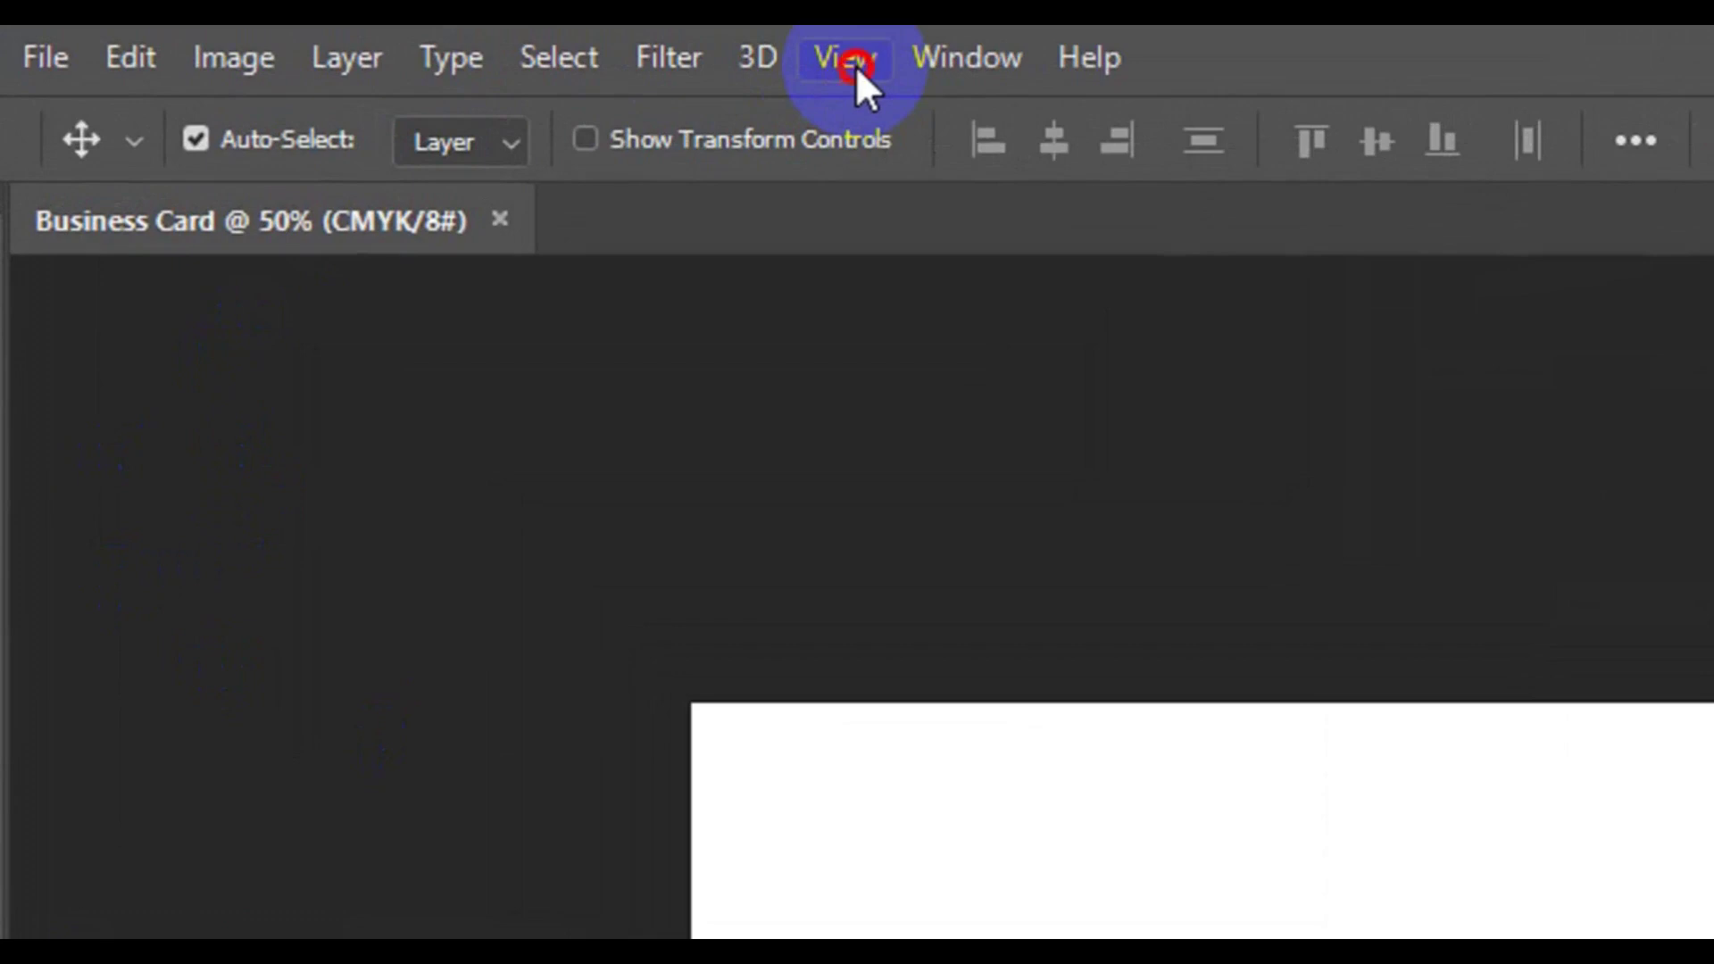
Show rulers and place guides on the card's left, top and right edges
left_click(855, 66)
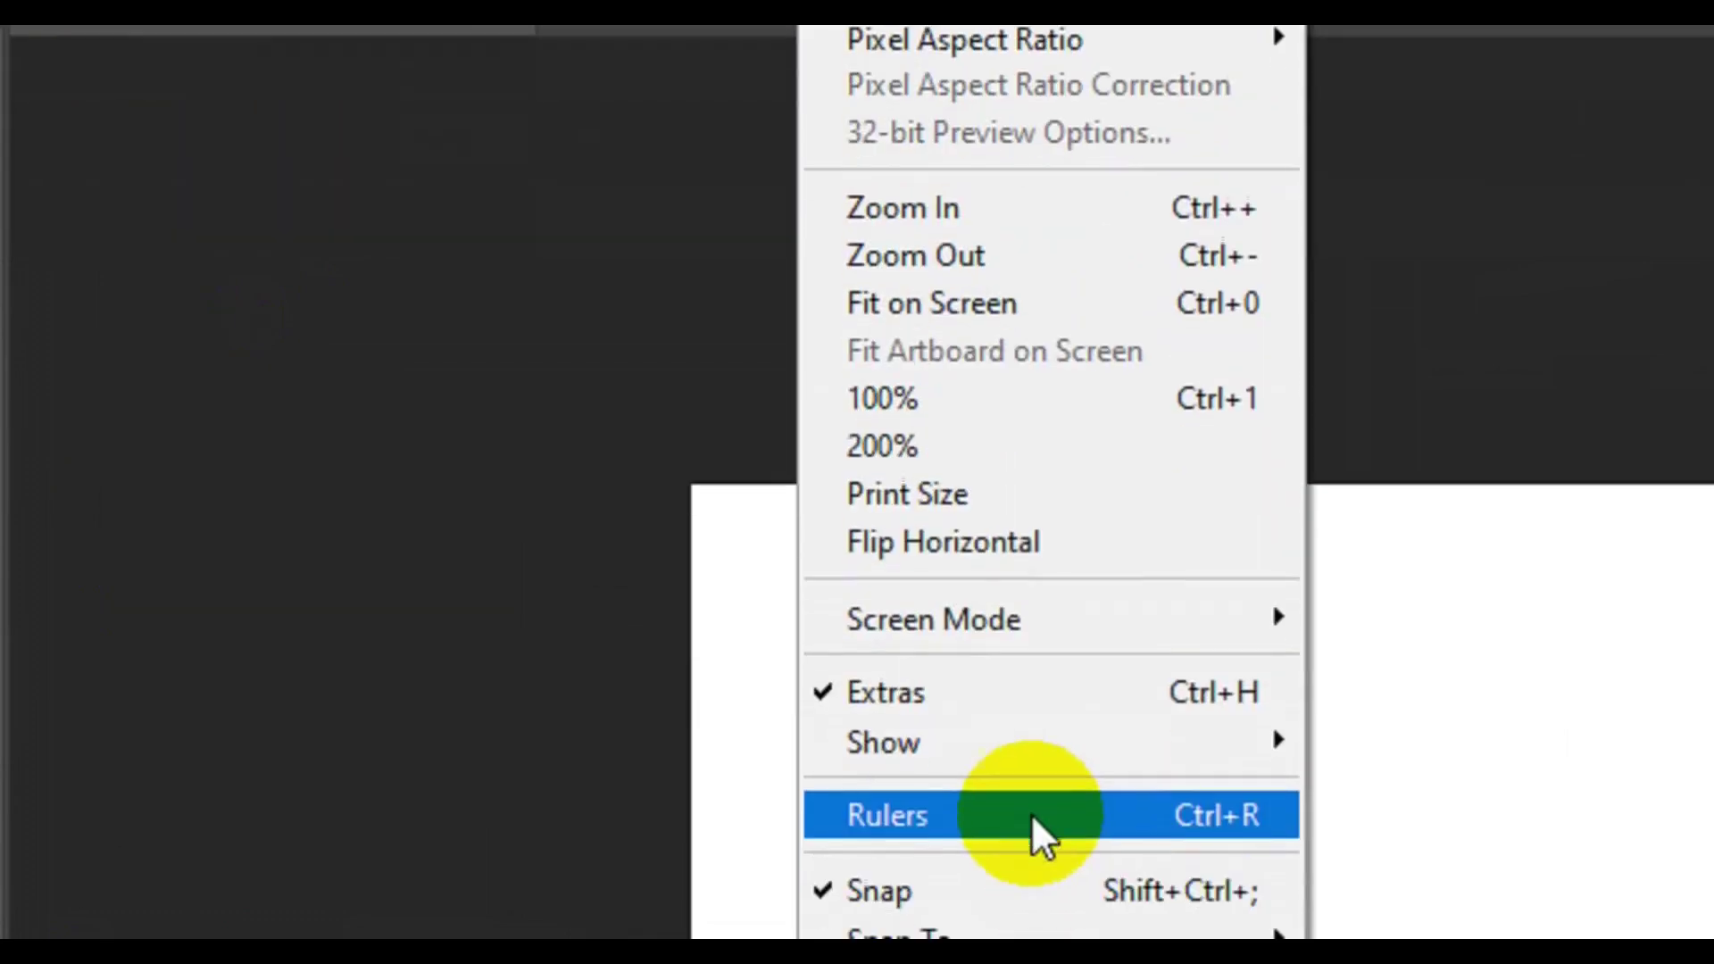
left_click(1033, 815)
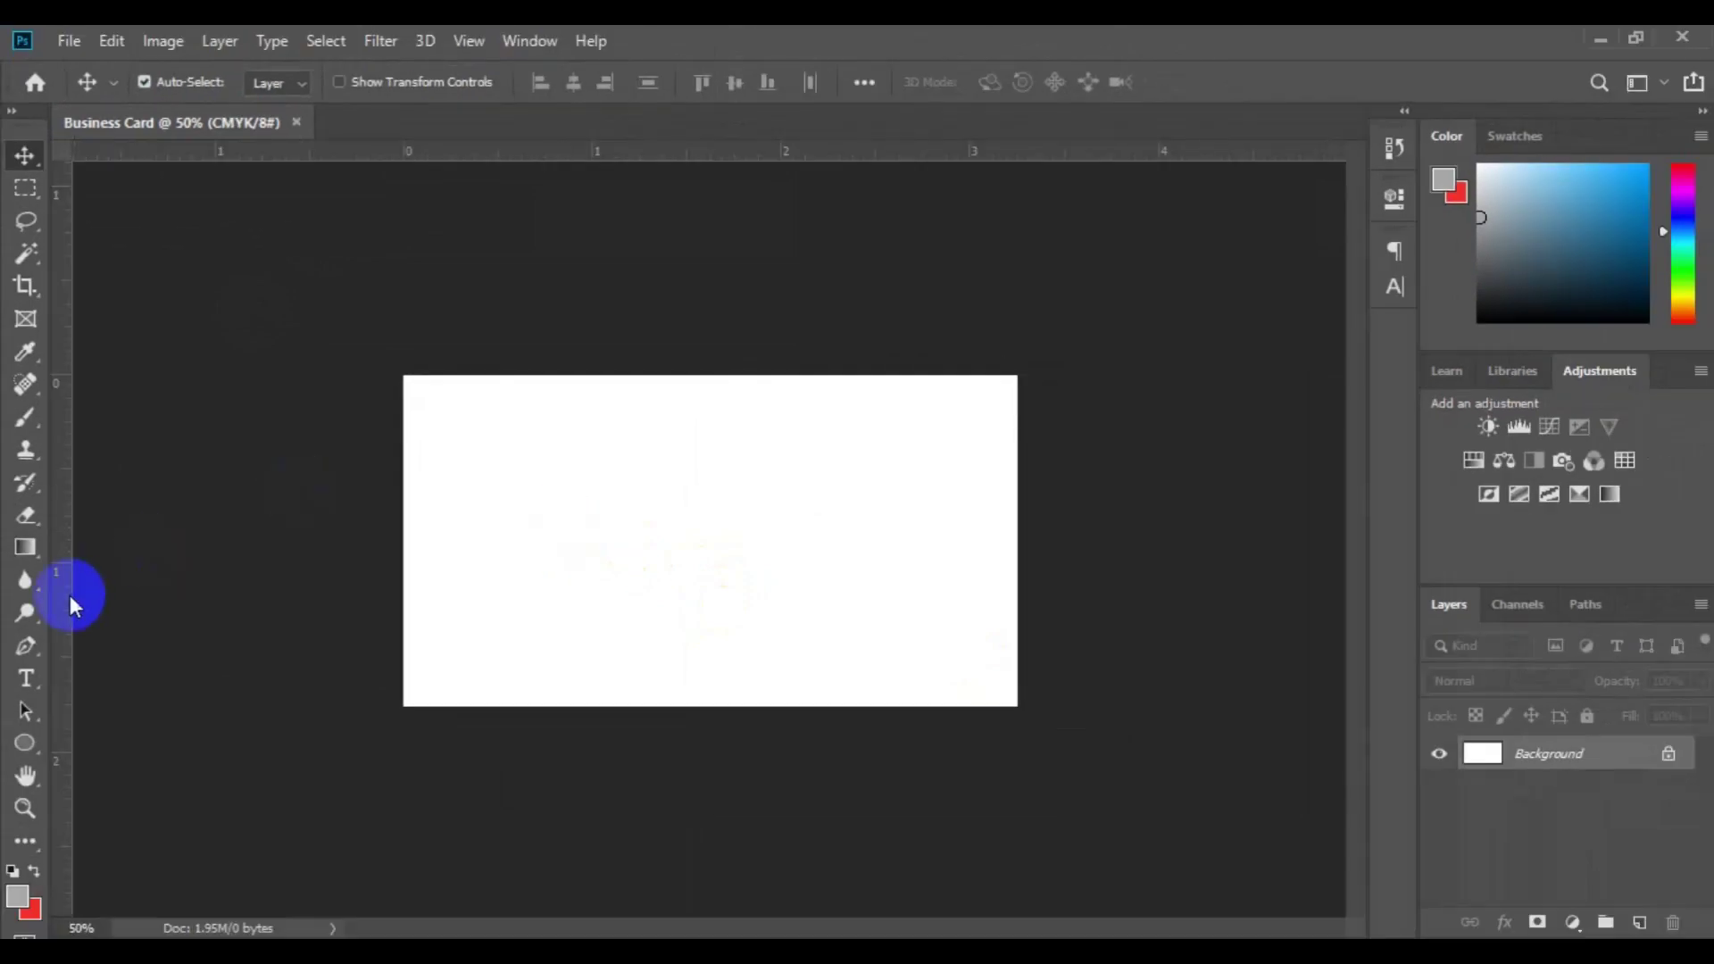
left_click_drag(71, 603, 409, 618)
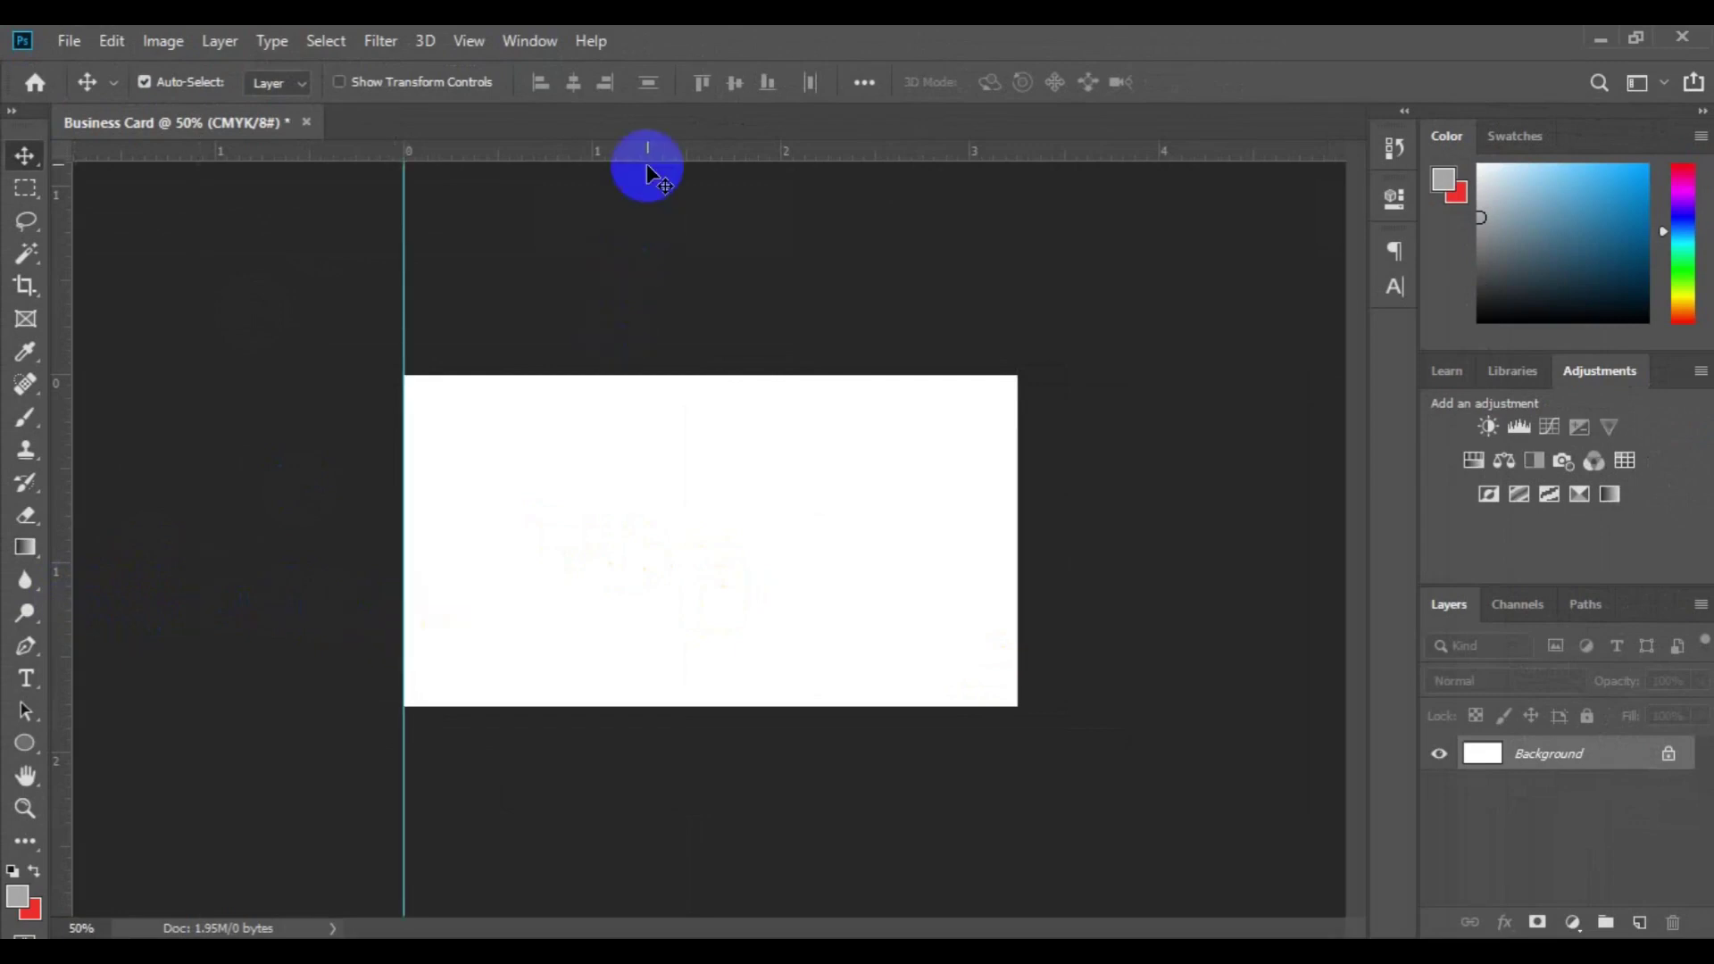
left_click_drag(648, 158, 666, 375)
left_click_drag(61, 625, 1017, 598)
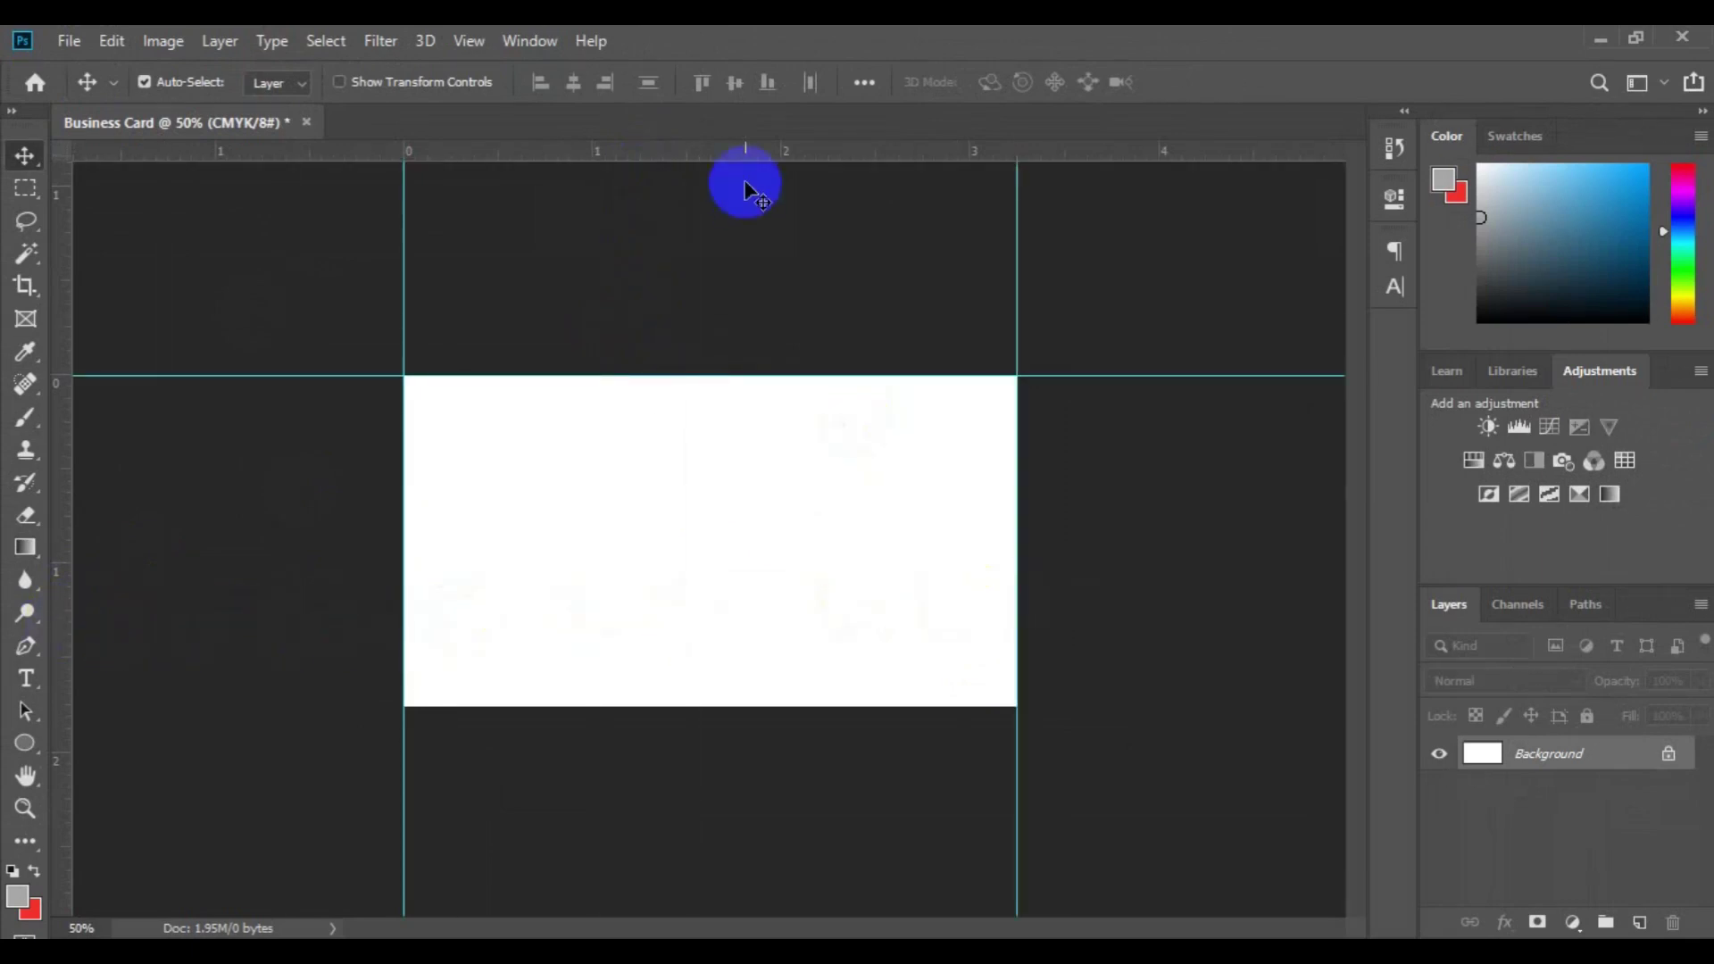
Add a horizontal guide along the card's bottom edge
left_click_drag(745, 153, 746, 272)
right_click(746, 273)
left_click(555, 272)
left_click_drag(545, 153, 540, 460)
left_click_drag(539, 678, 533, 709)
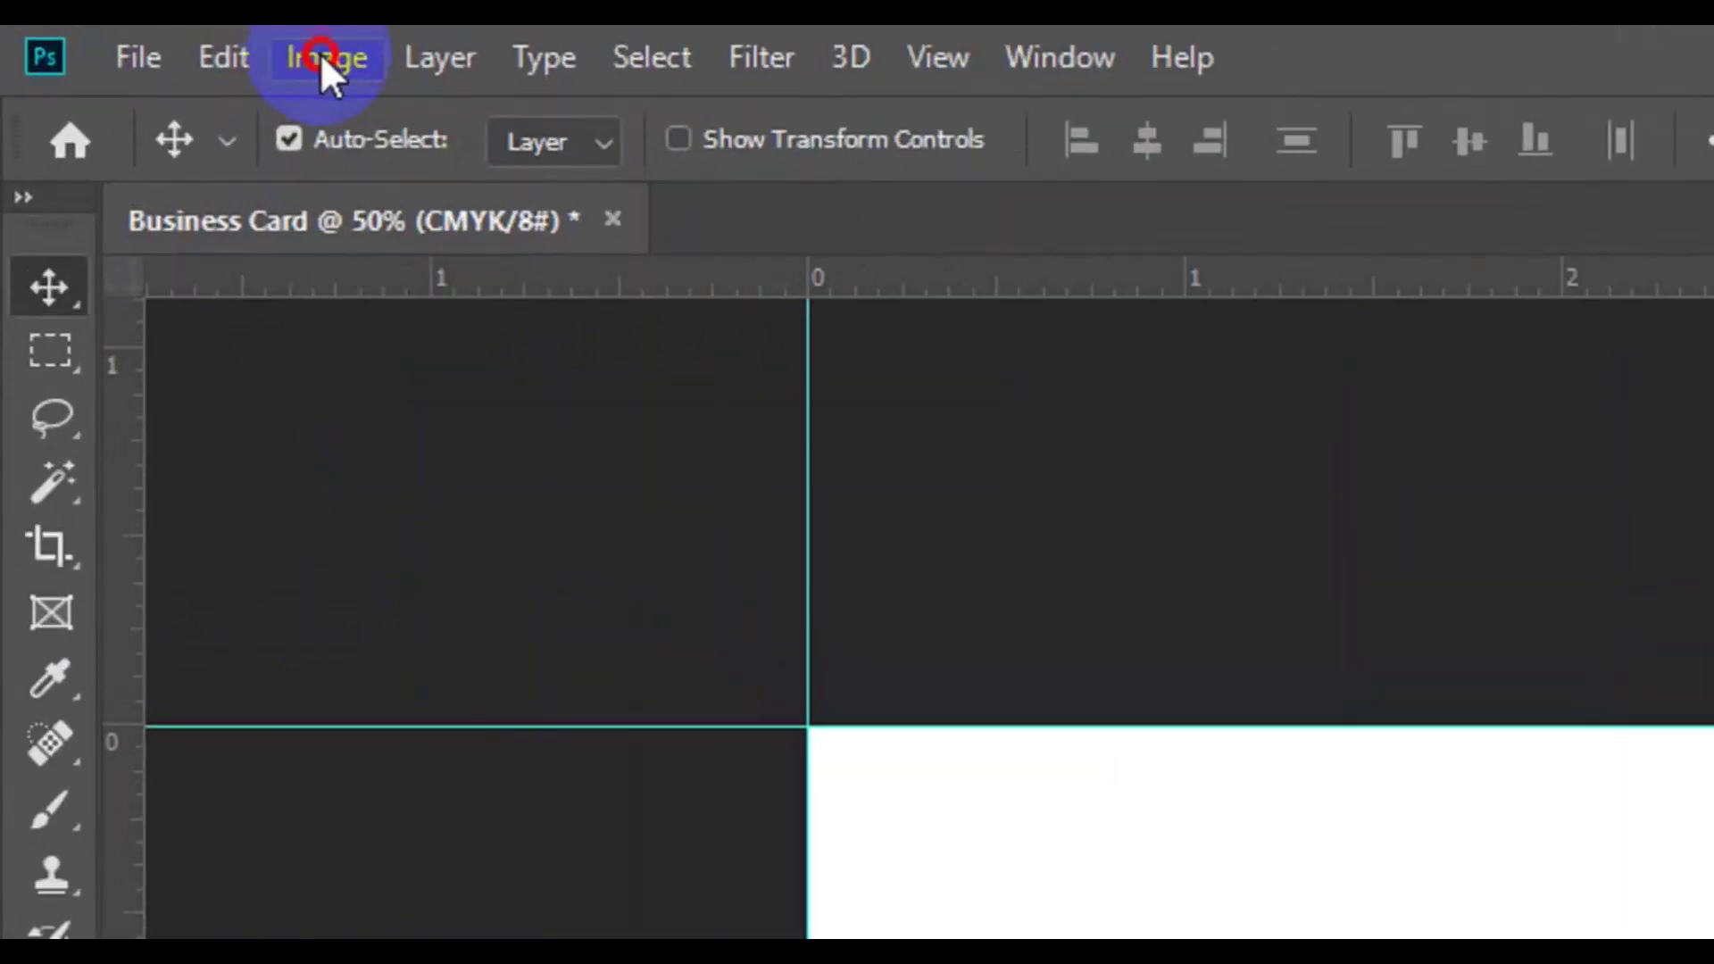
Enlarge the canvas by a relative 0.25 inch in width and height
left_click(319, 53)
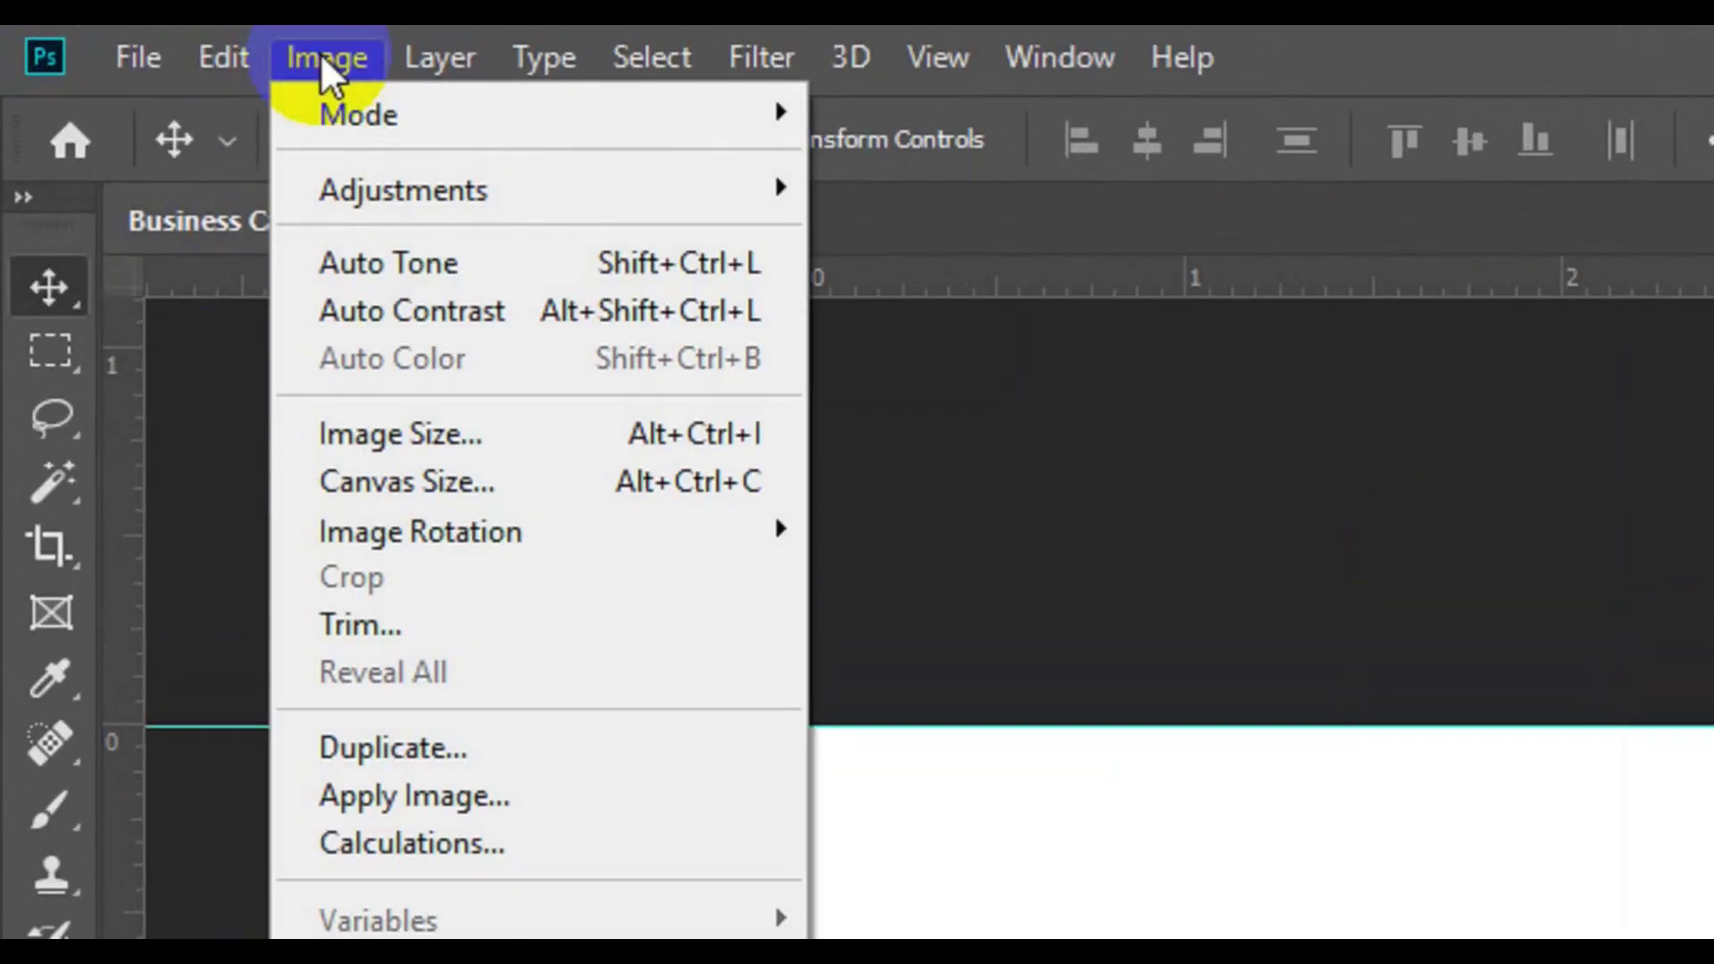
left_click(491, 494)
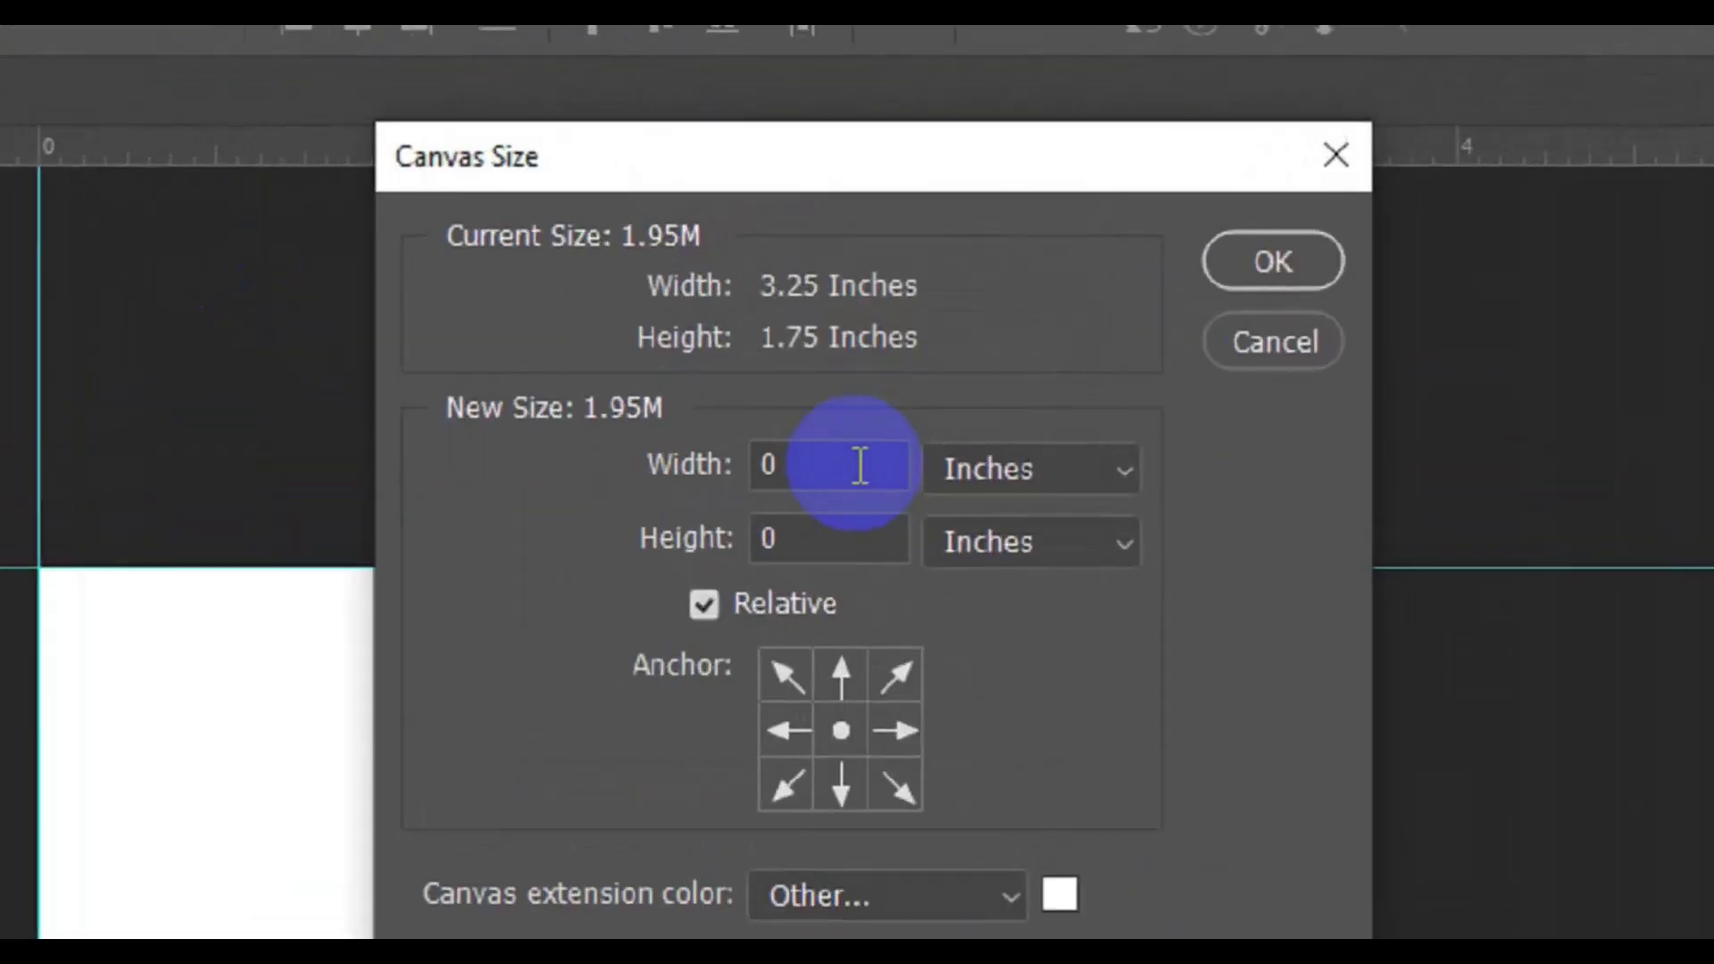
left_click(843, 485)
type(".25")
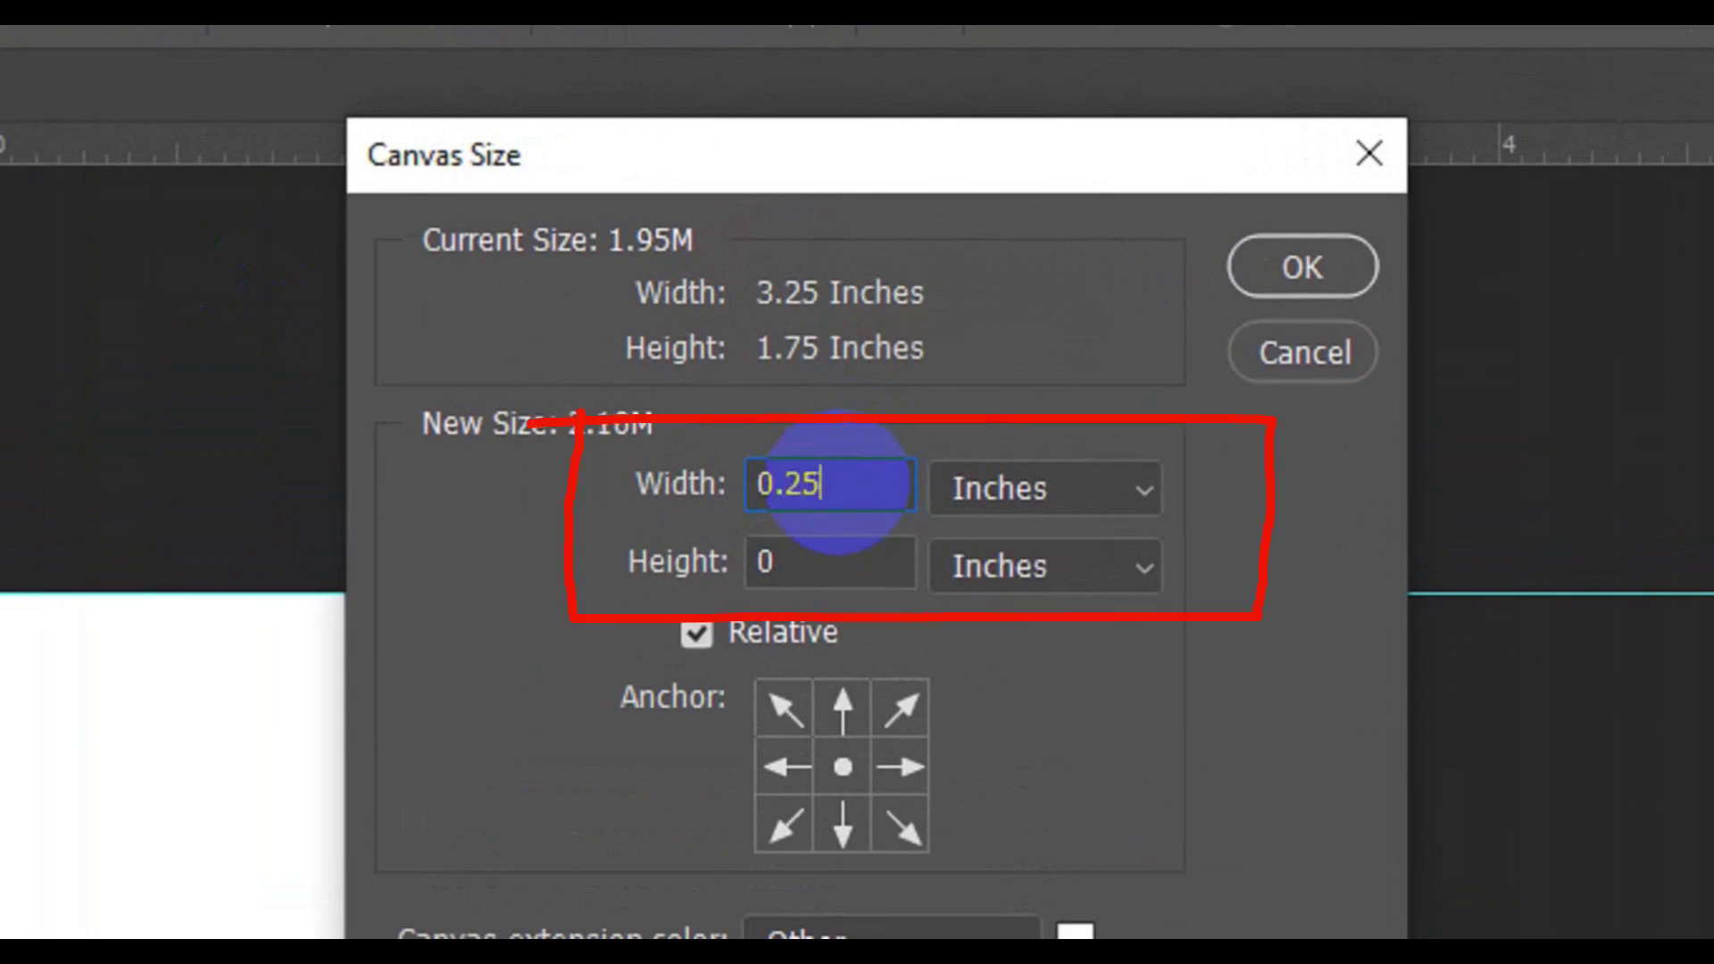
left_click(833, 567)
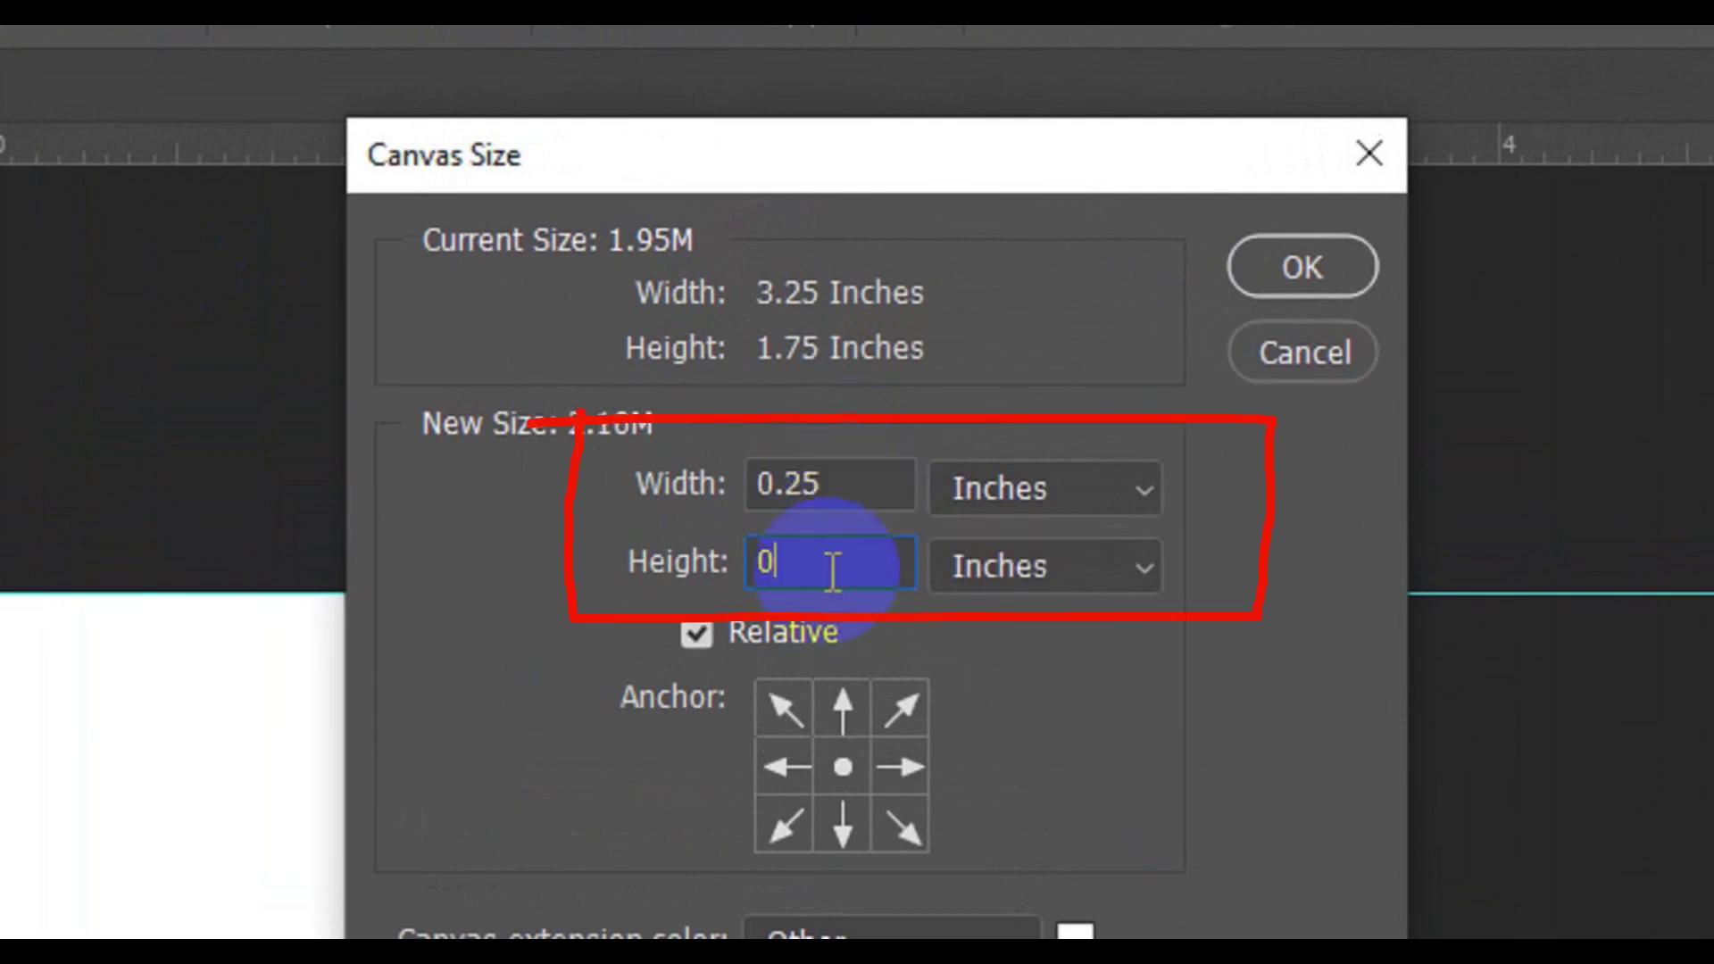
type(".25")
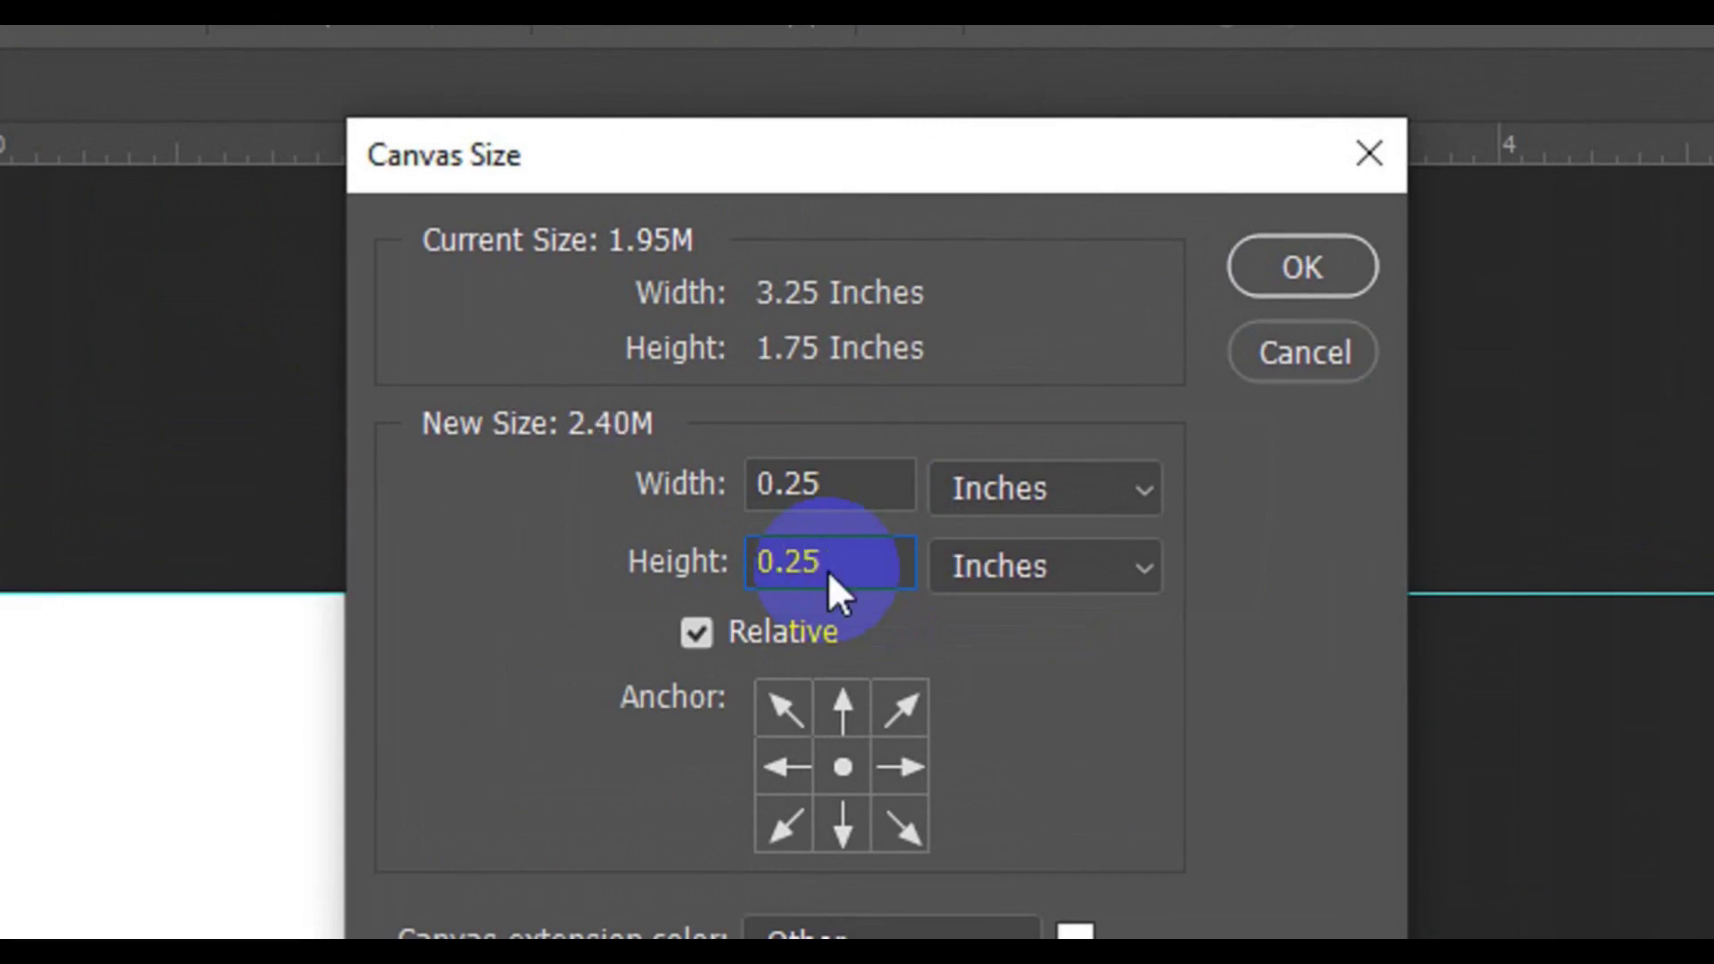
left_click(1302, 267)
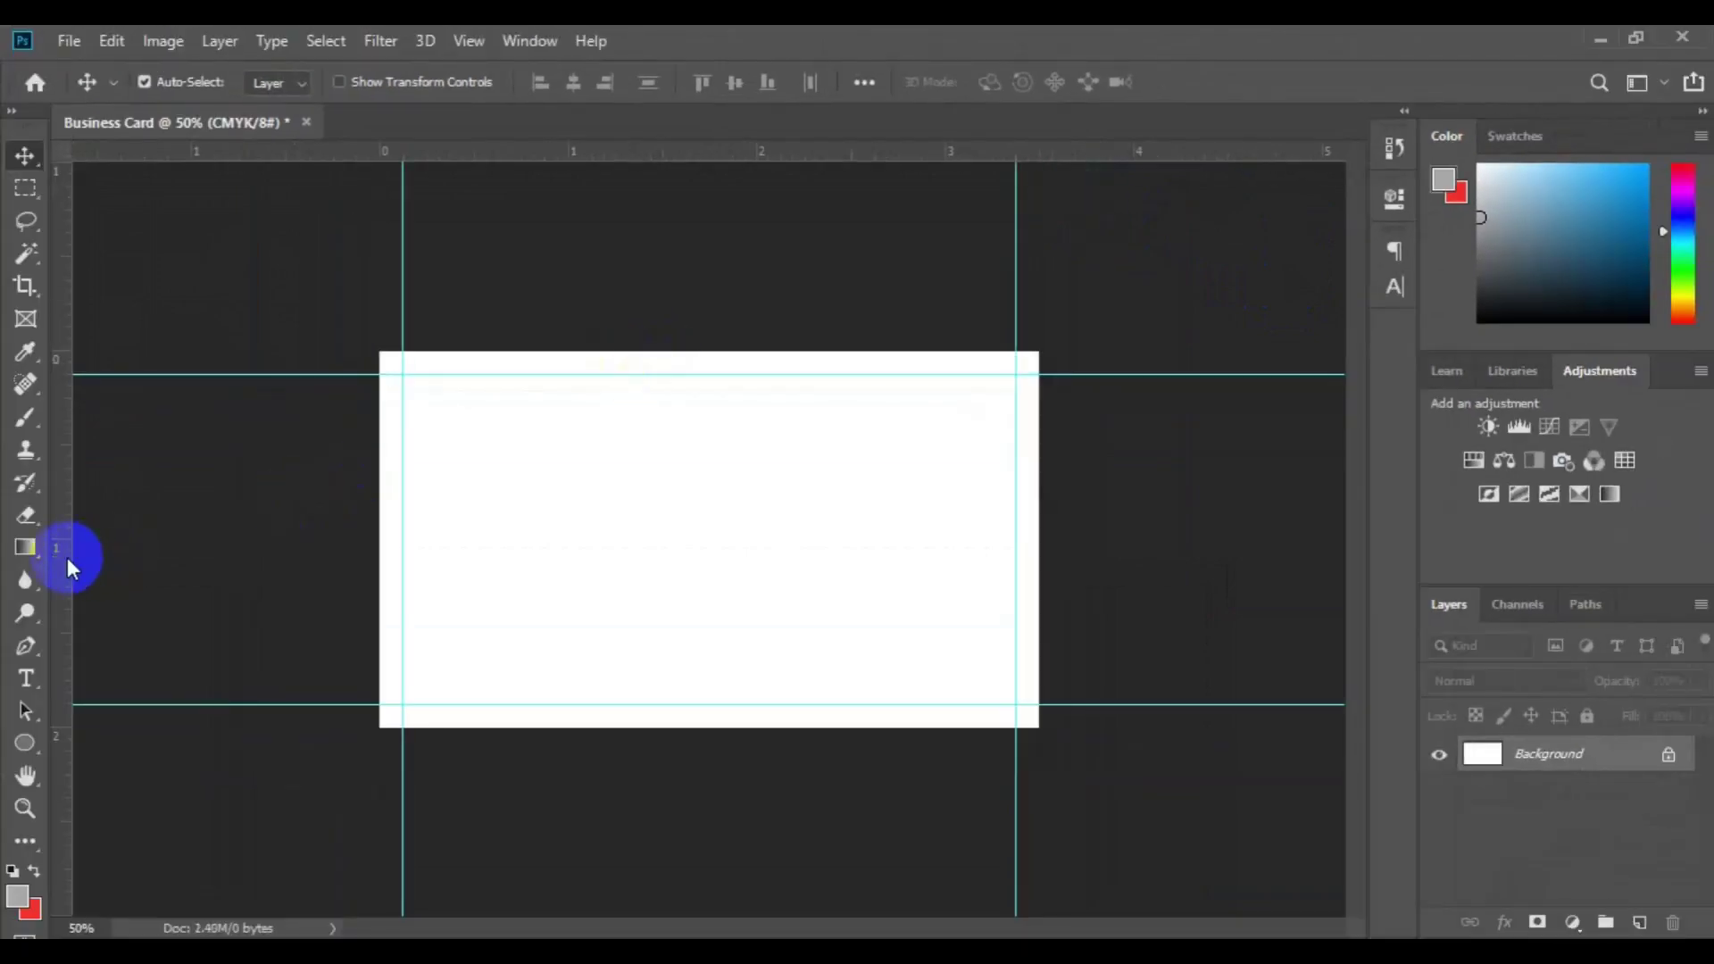
Drag guides onto the enlarged canvas's left, top and right edges
left_click_drag(67, 557, 375, 585)
left_click_drag(672, 150, 651, 728)
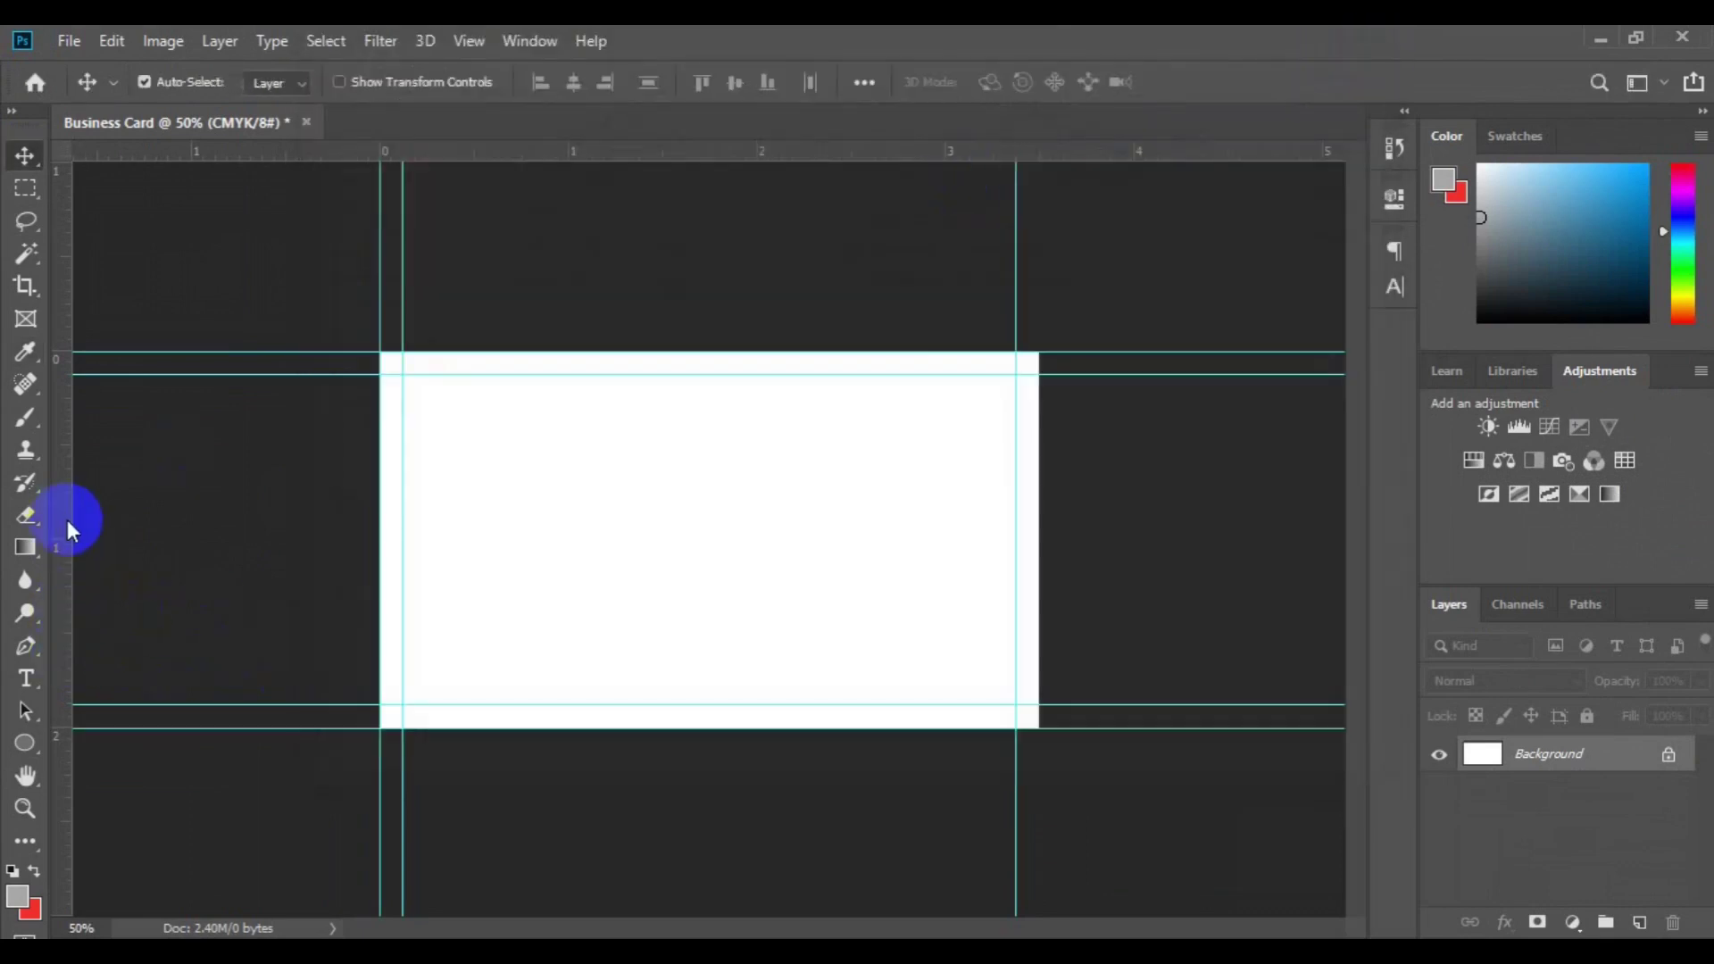
left_click_drag(69, 524, 1038, 585)
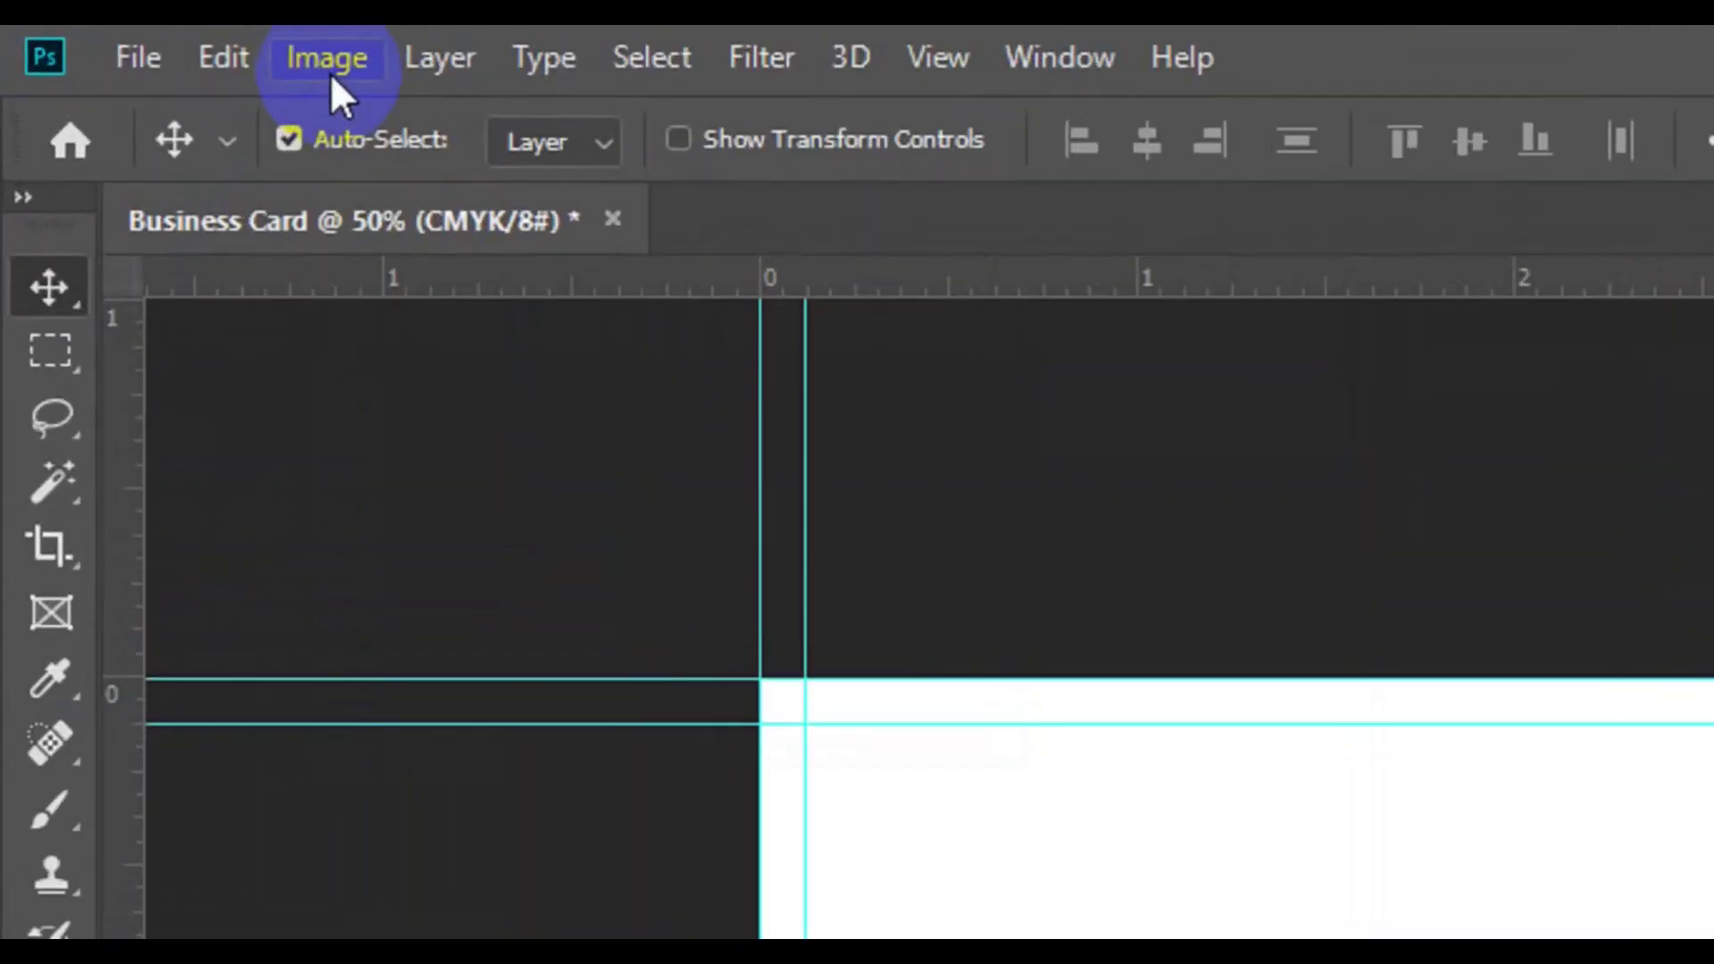
Add another 0.25 inch to canvas width and height, then zoom out to view the card
left_click(344, 66)
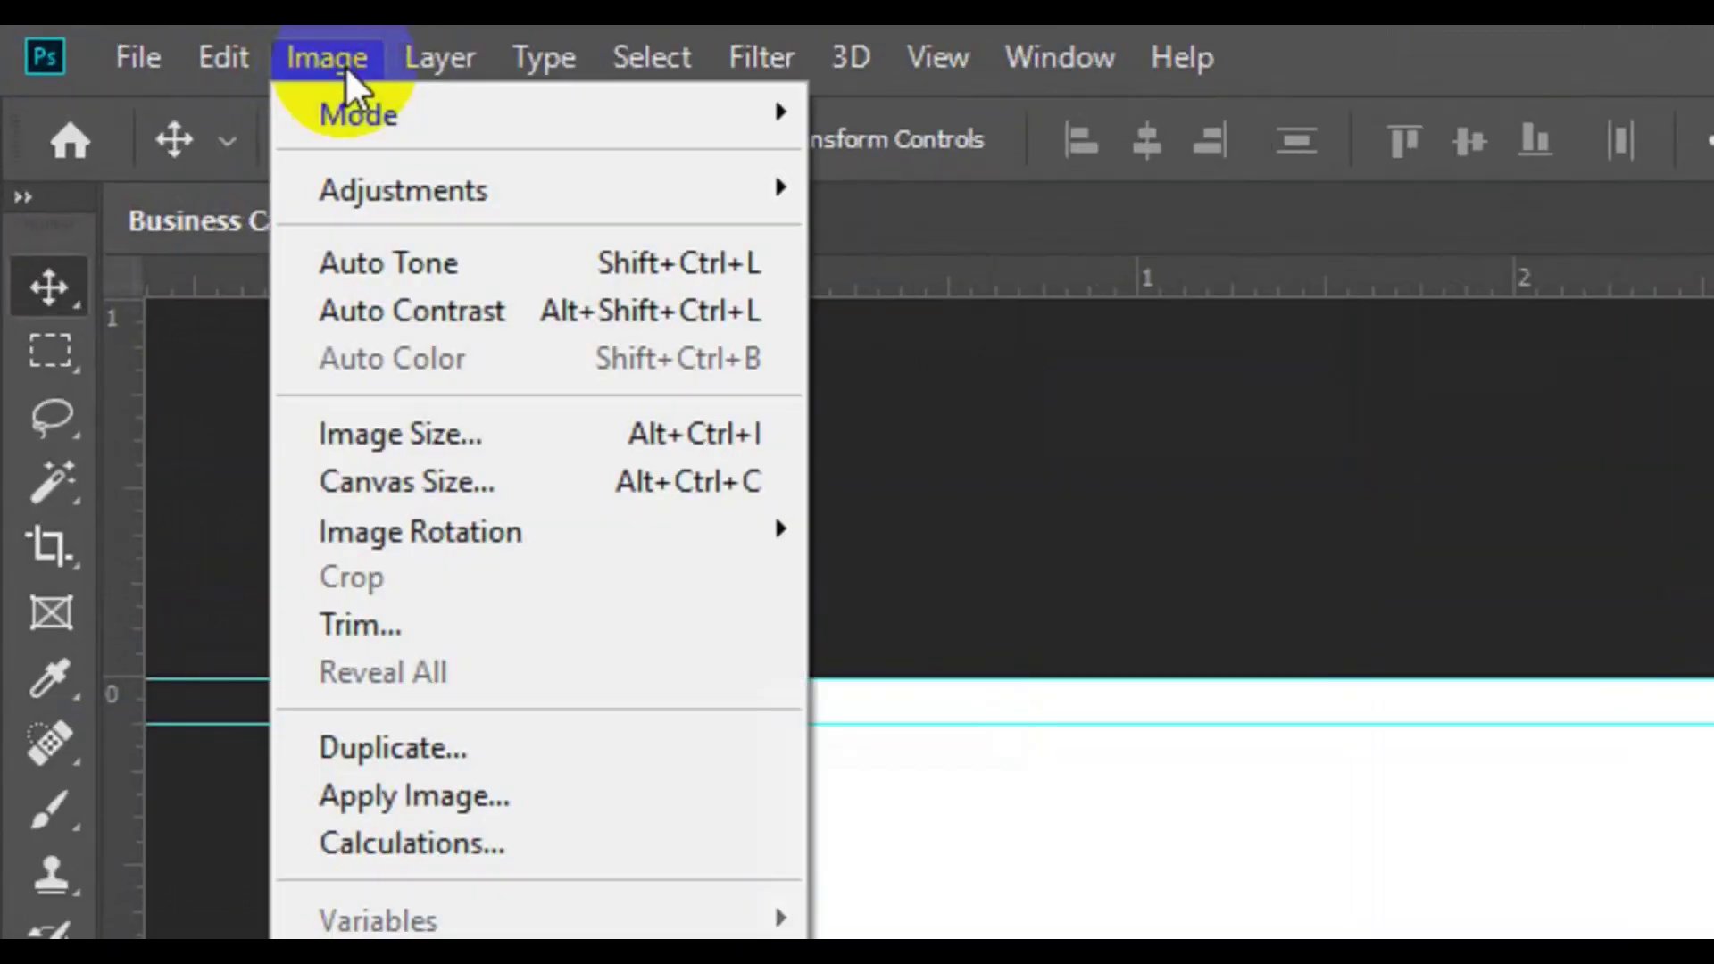
left_click(448, 482)
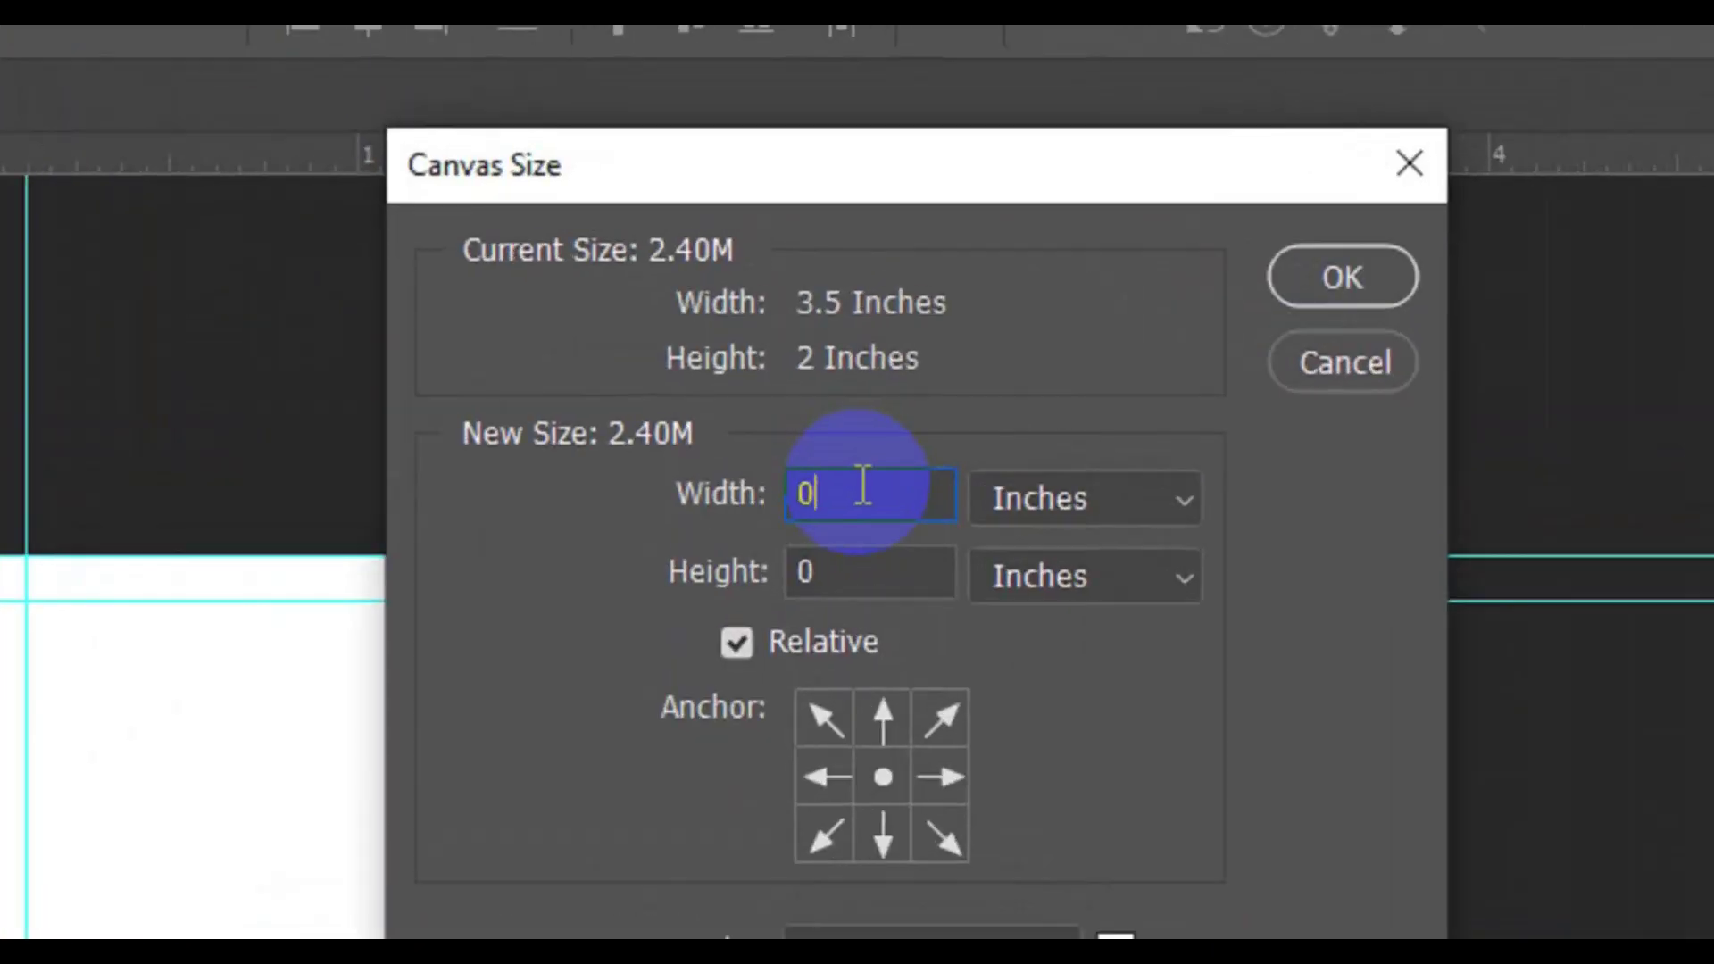
type(".25")
left_click(862, 562)
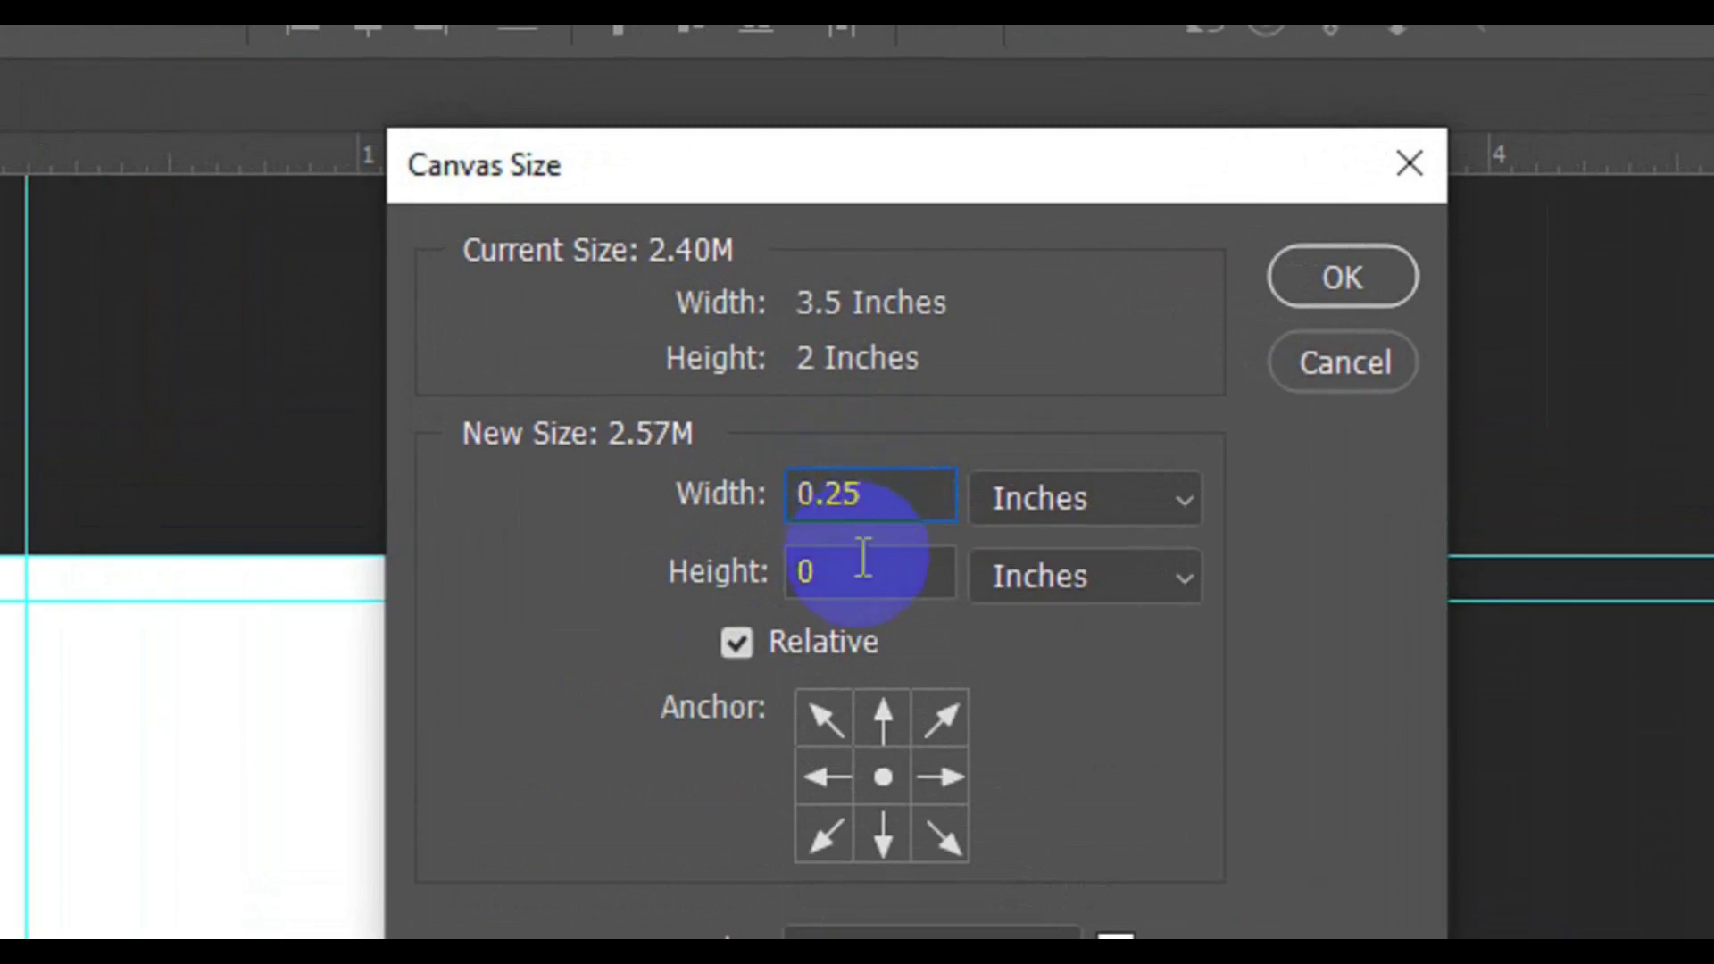
type(".2")
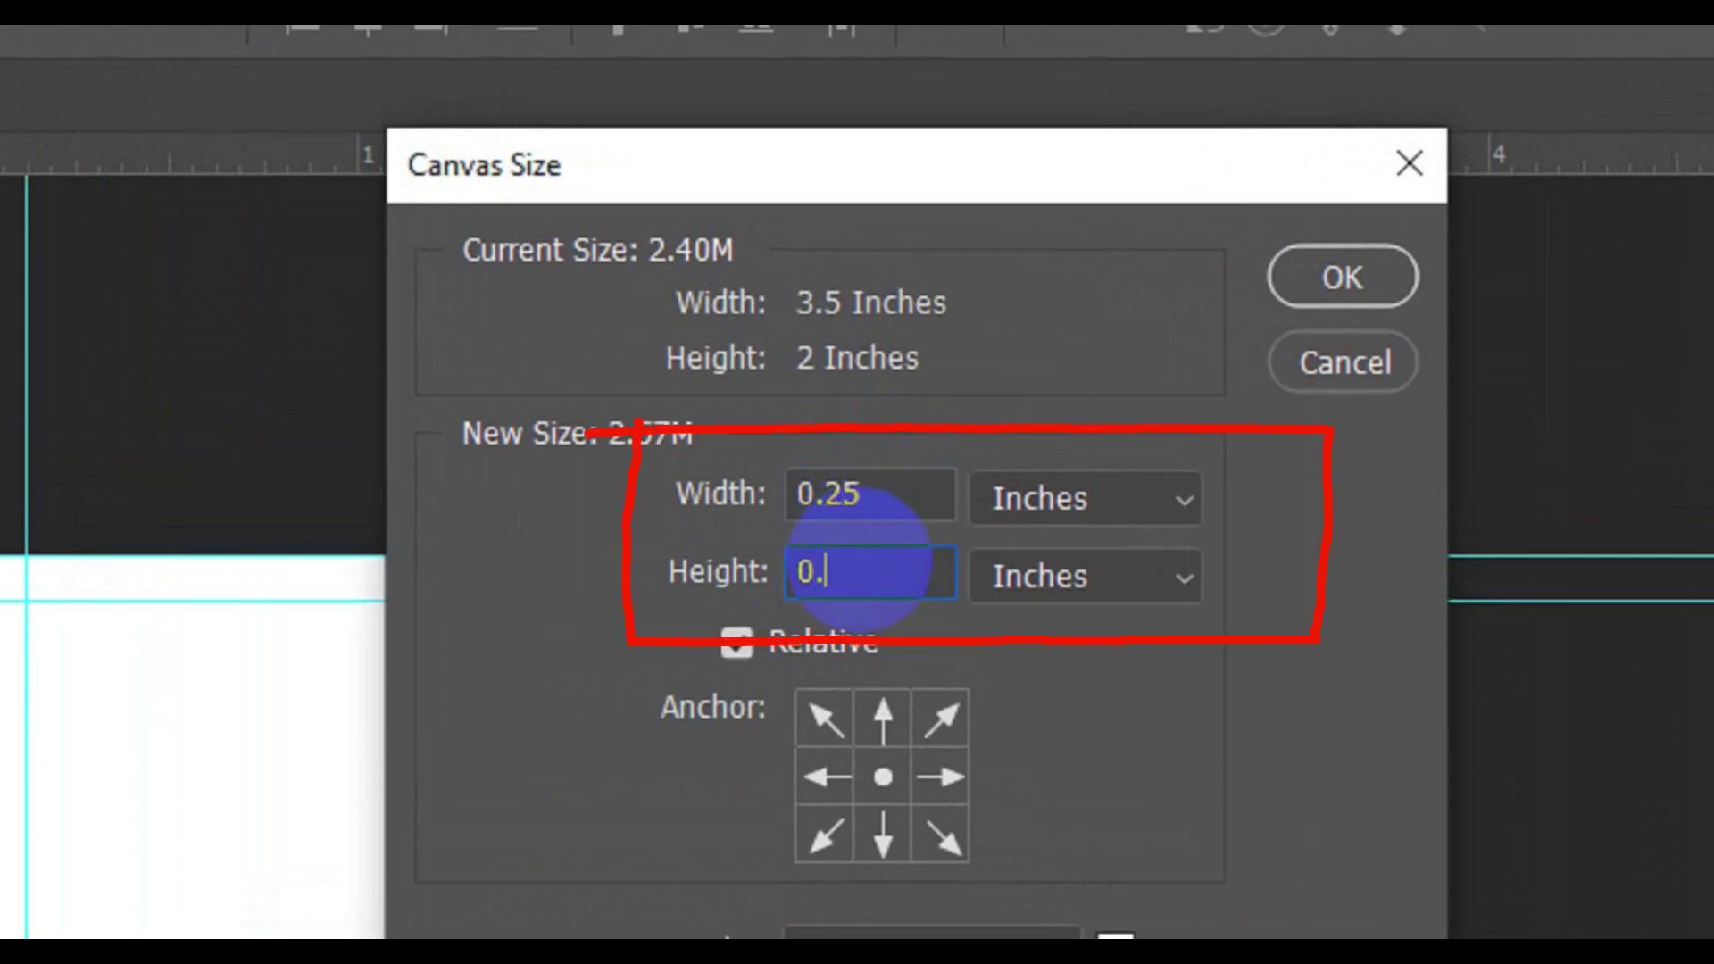
type("5")
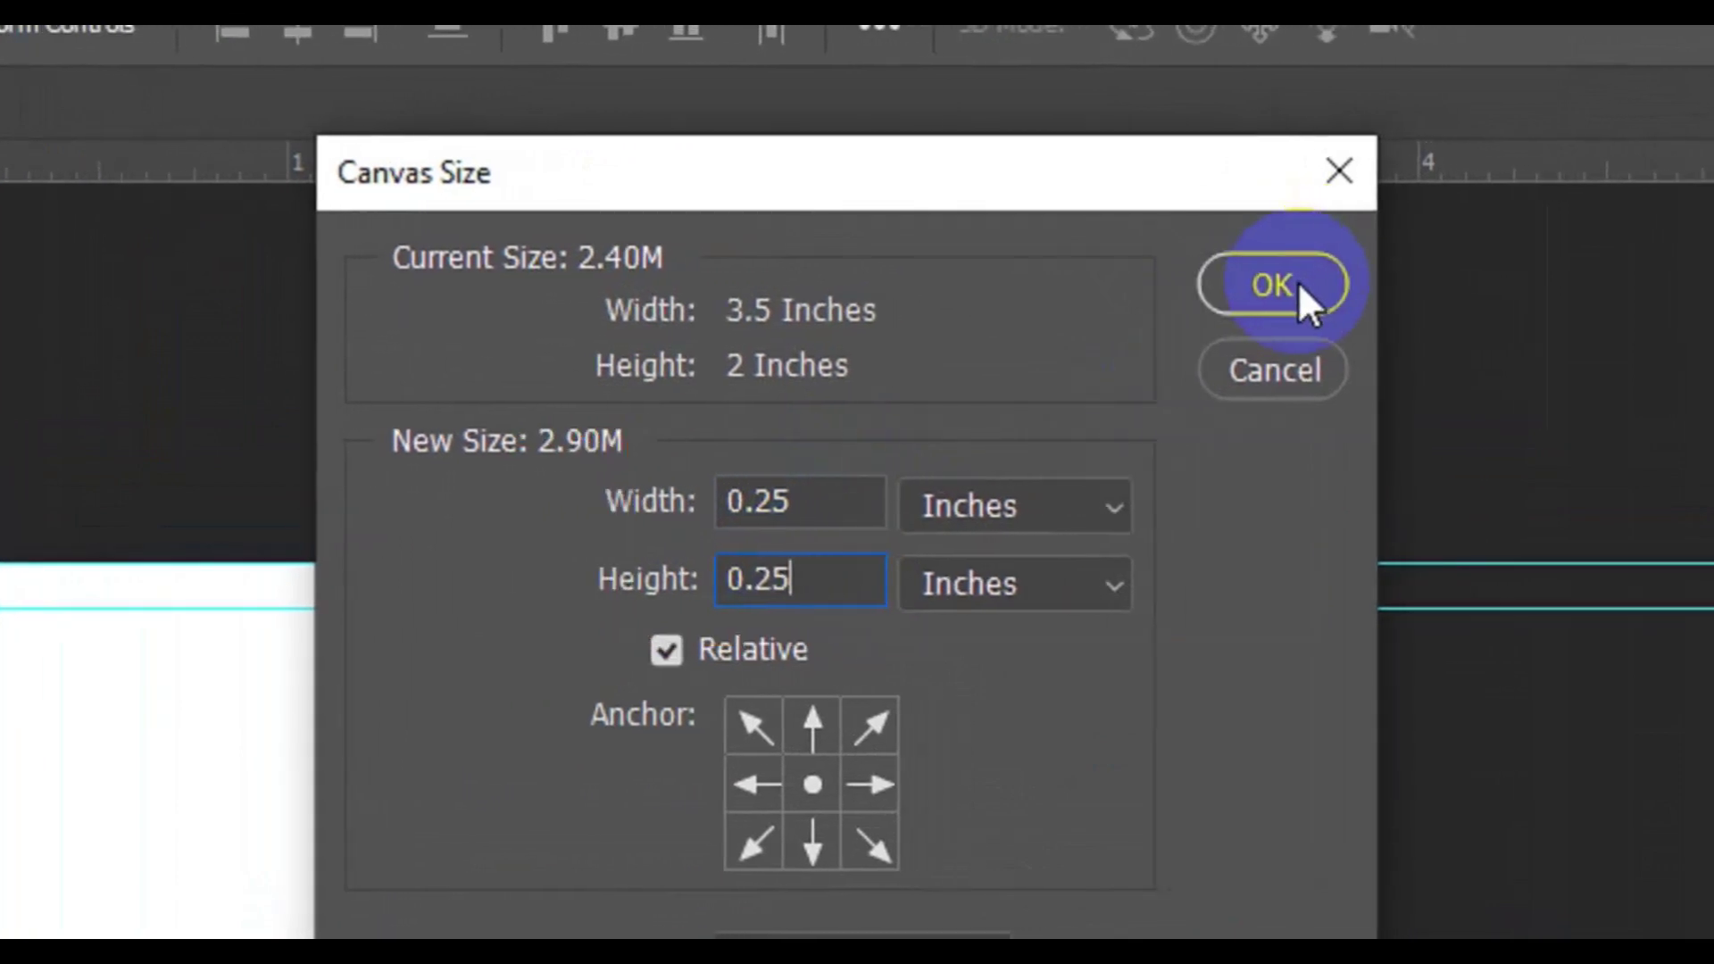
left_click(1295, 284)
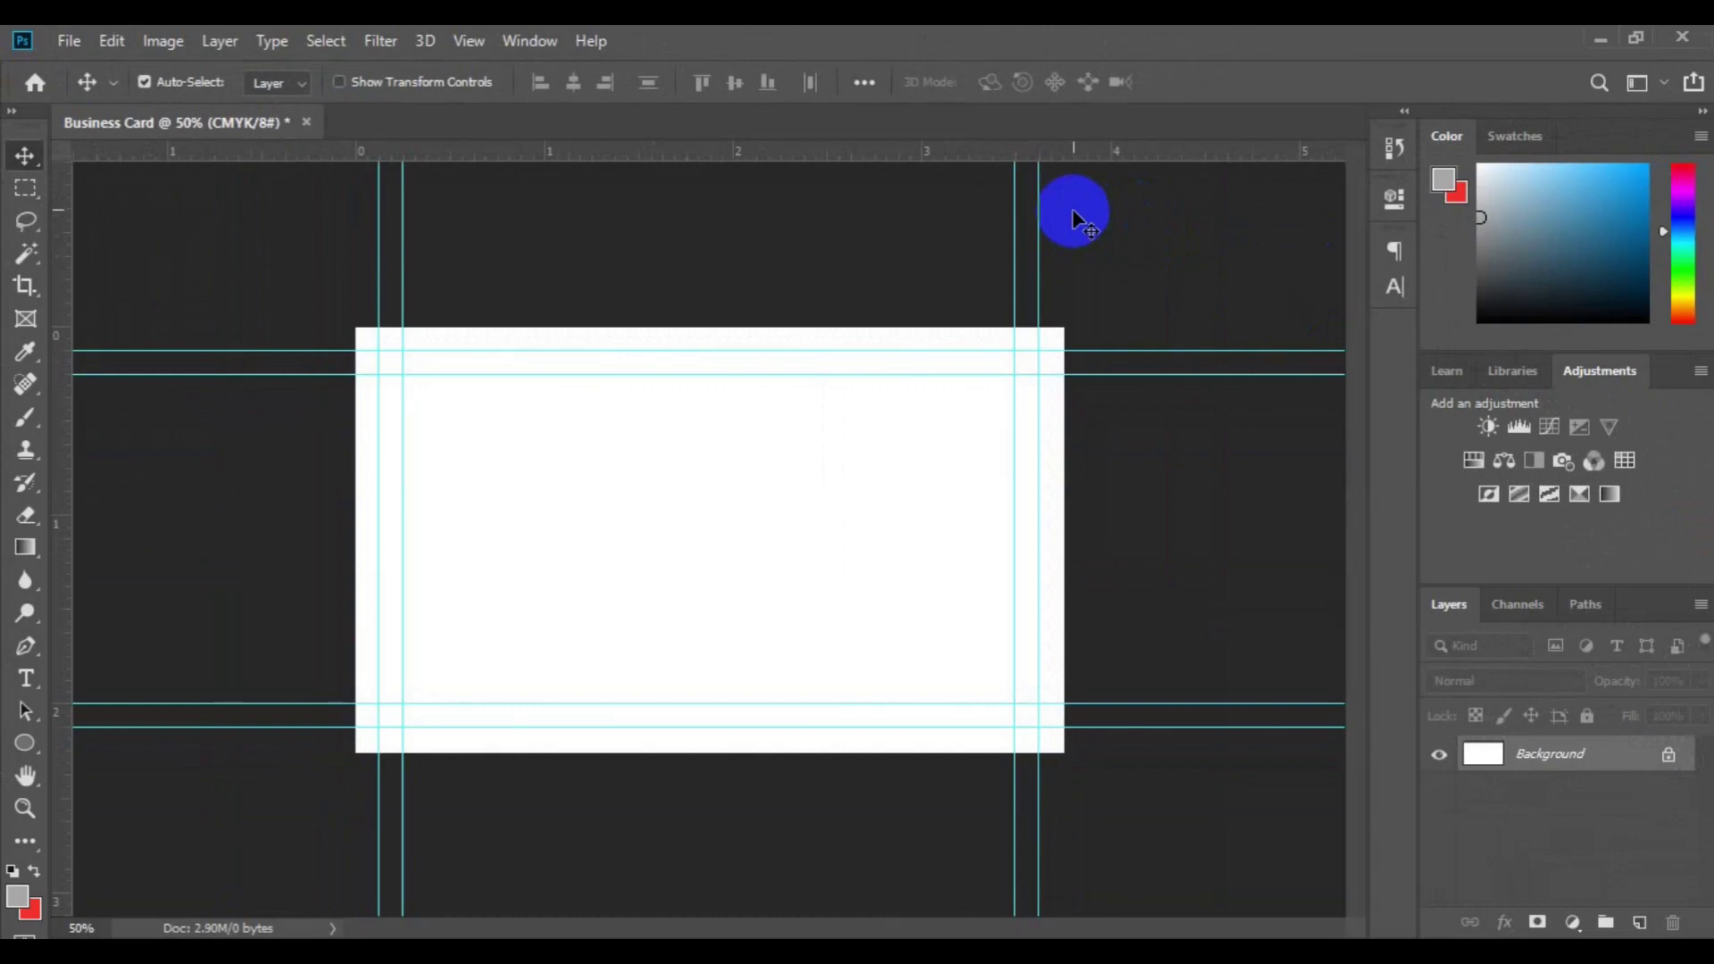
key("ctrl+minus")
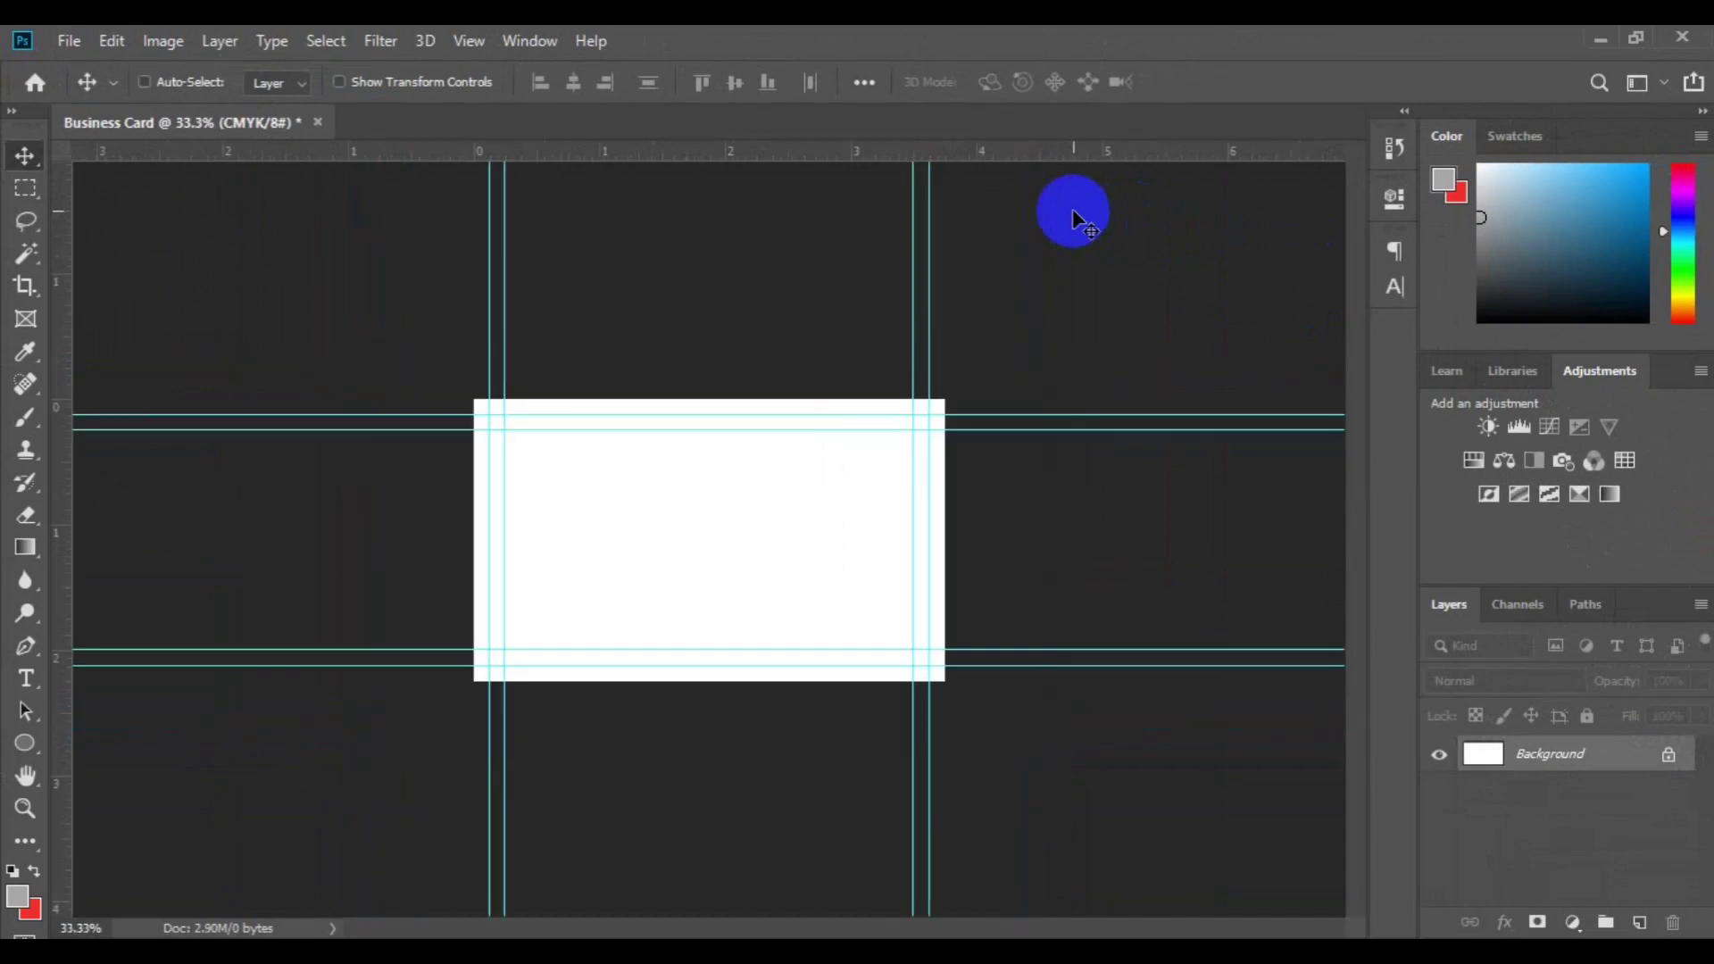
left_click(516, 452)
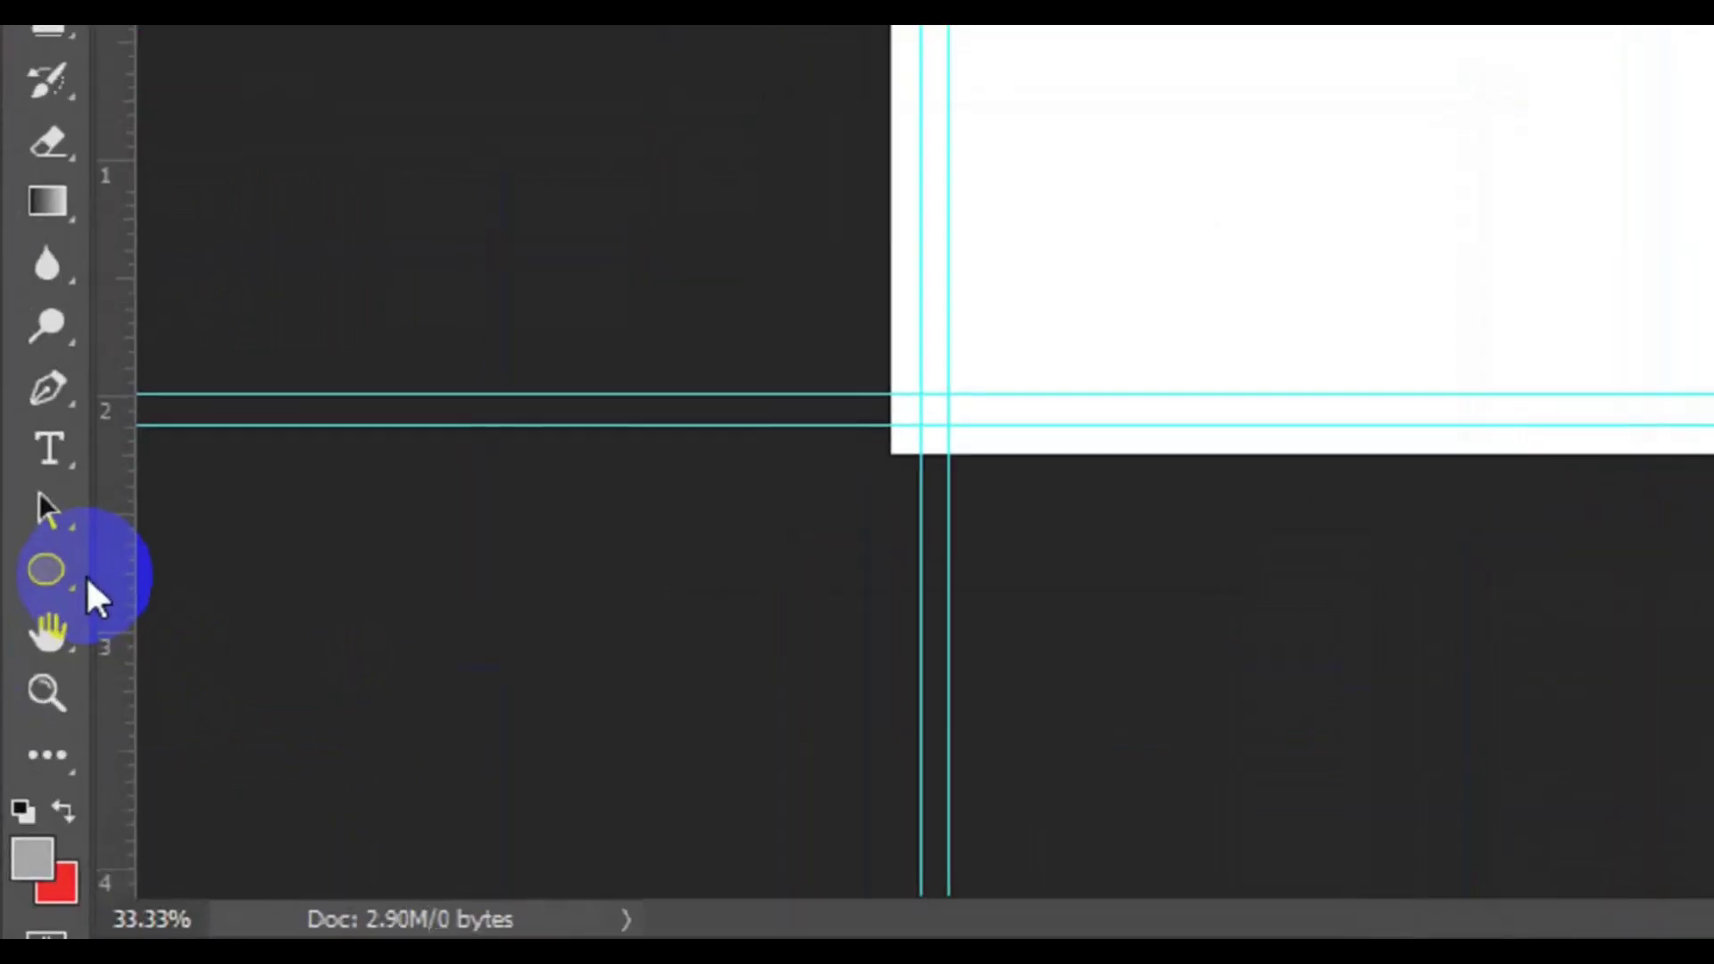
Draw a 954 × 402 px dark grey rectangle with no stroke over the card's lower-right
left_click(34, 747)
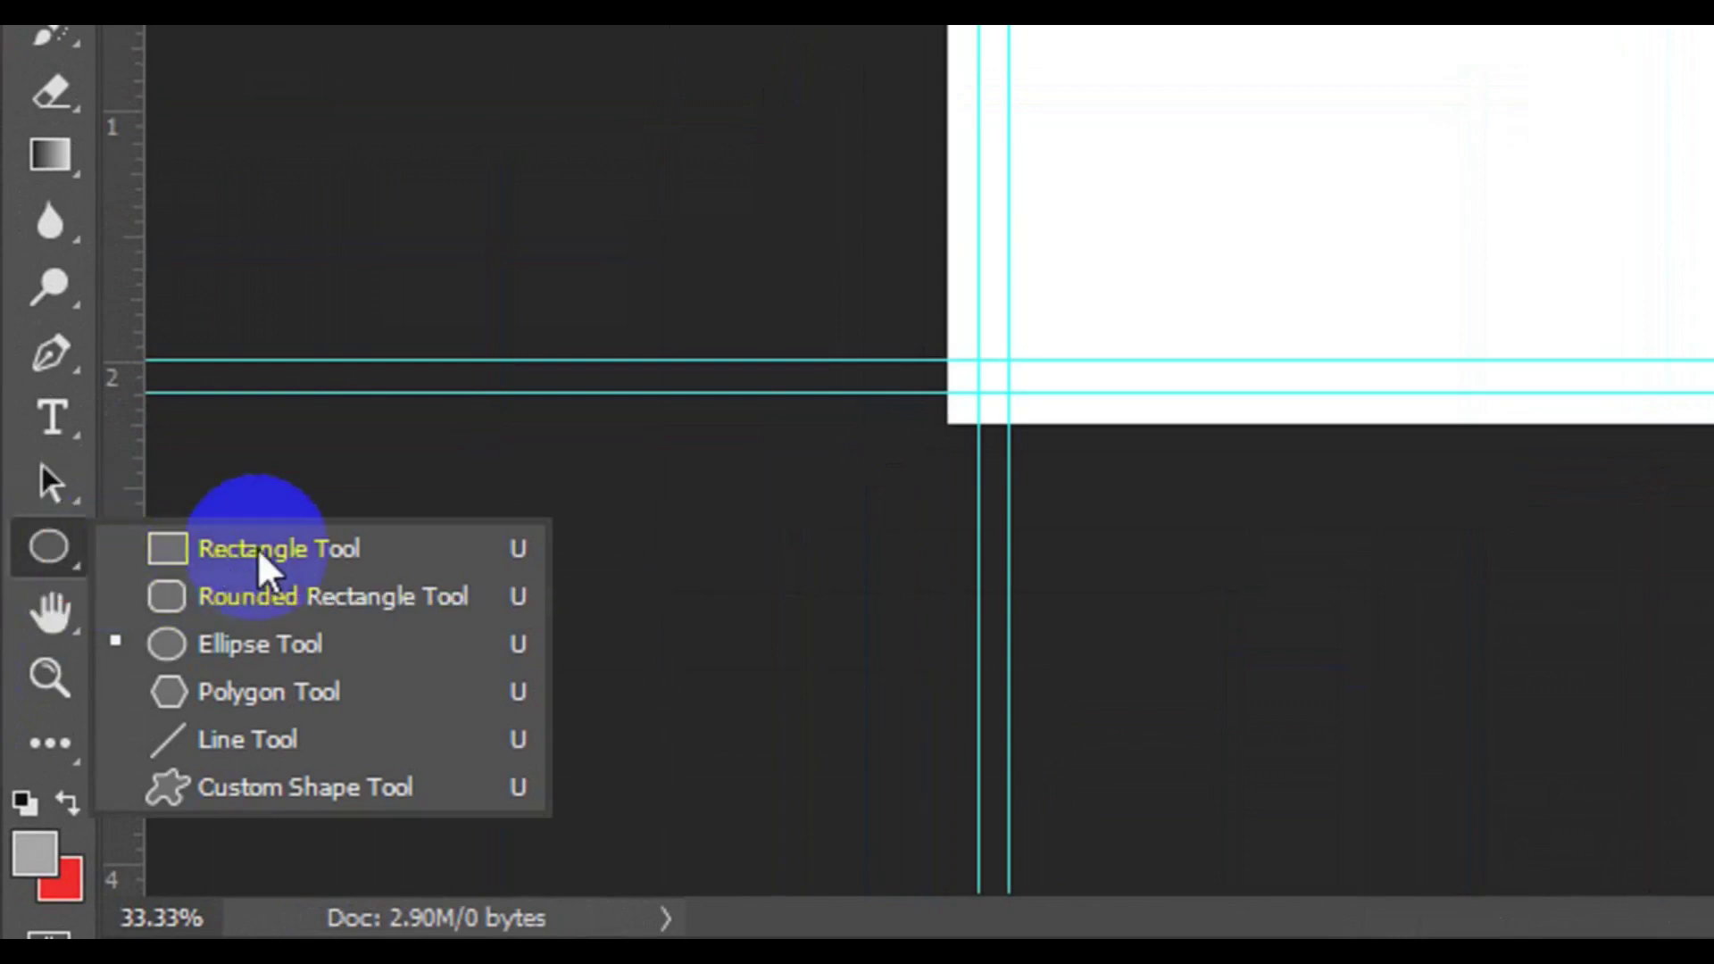
left_click(257, 548)
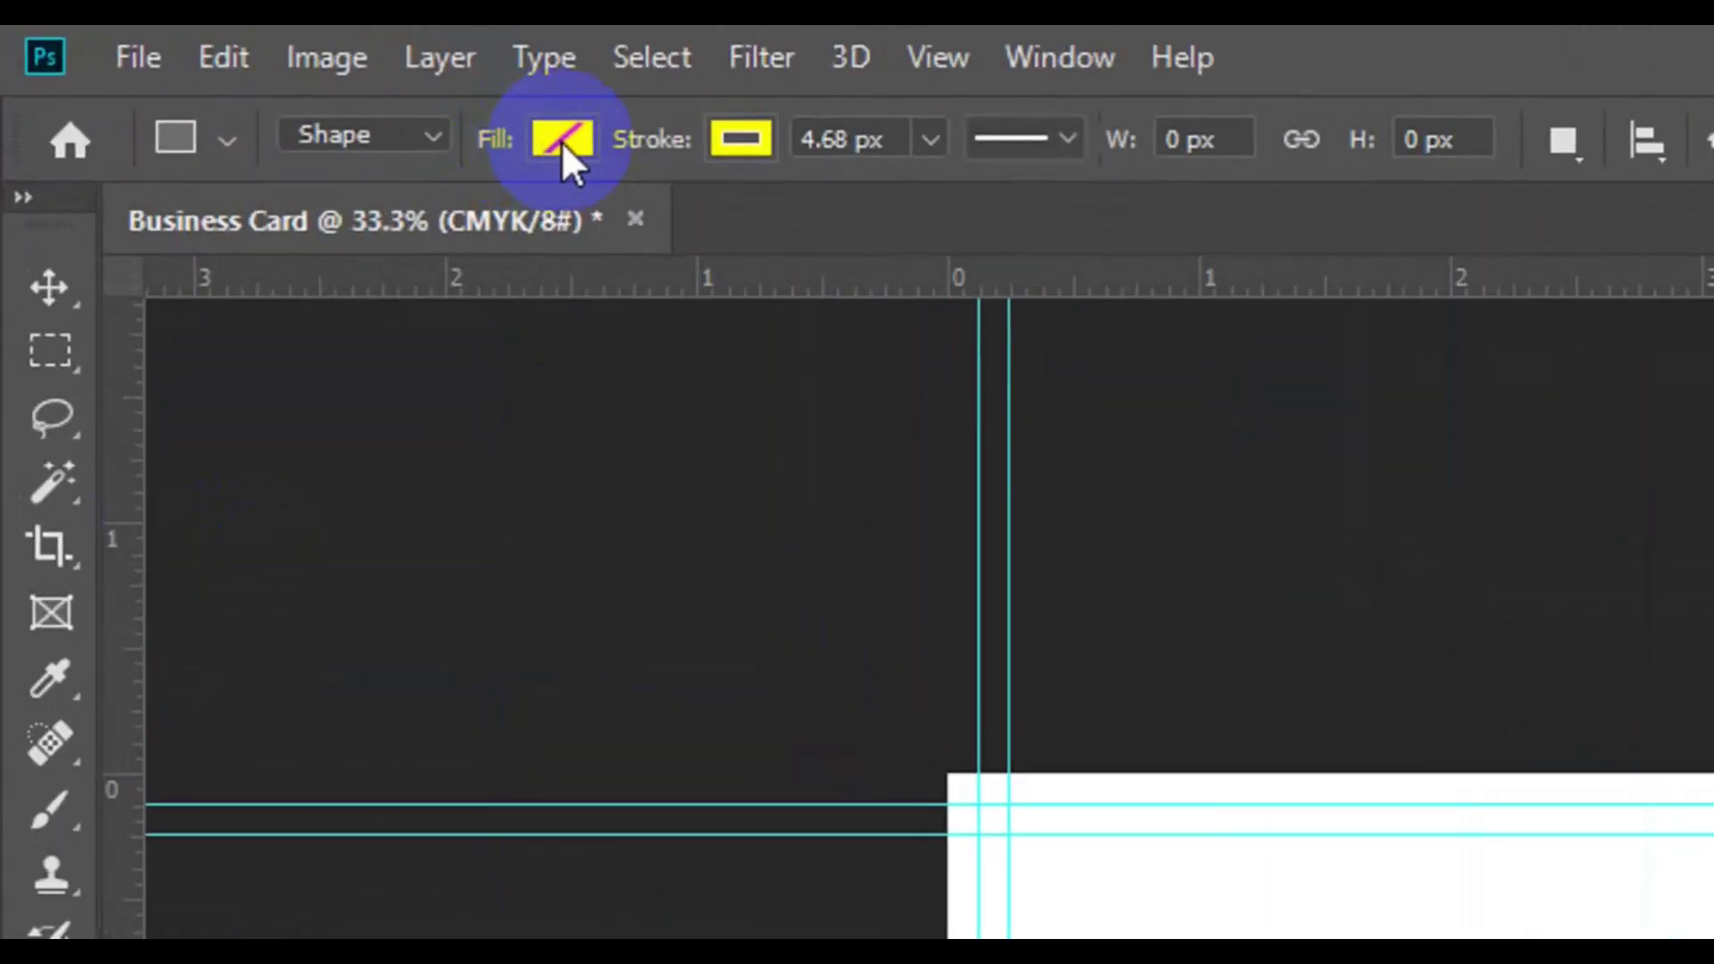
left_click(557, 143)
left_click(416, 534)
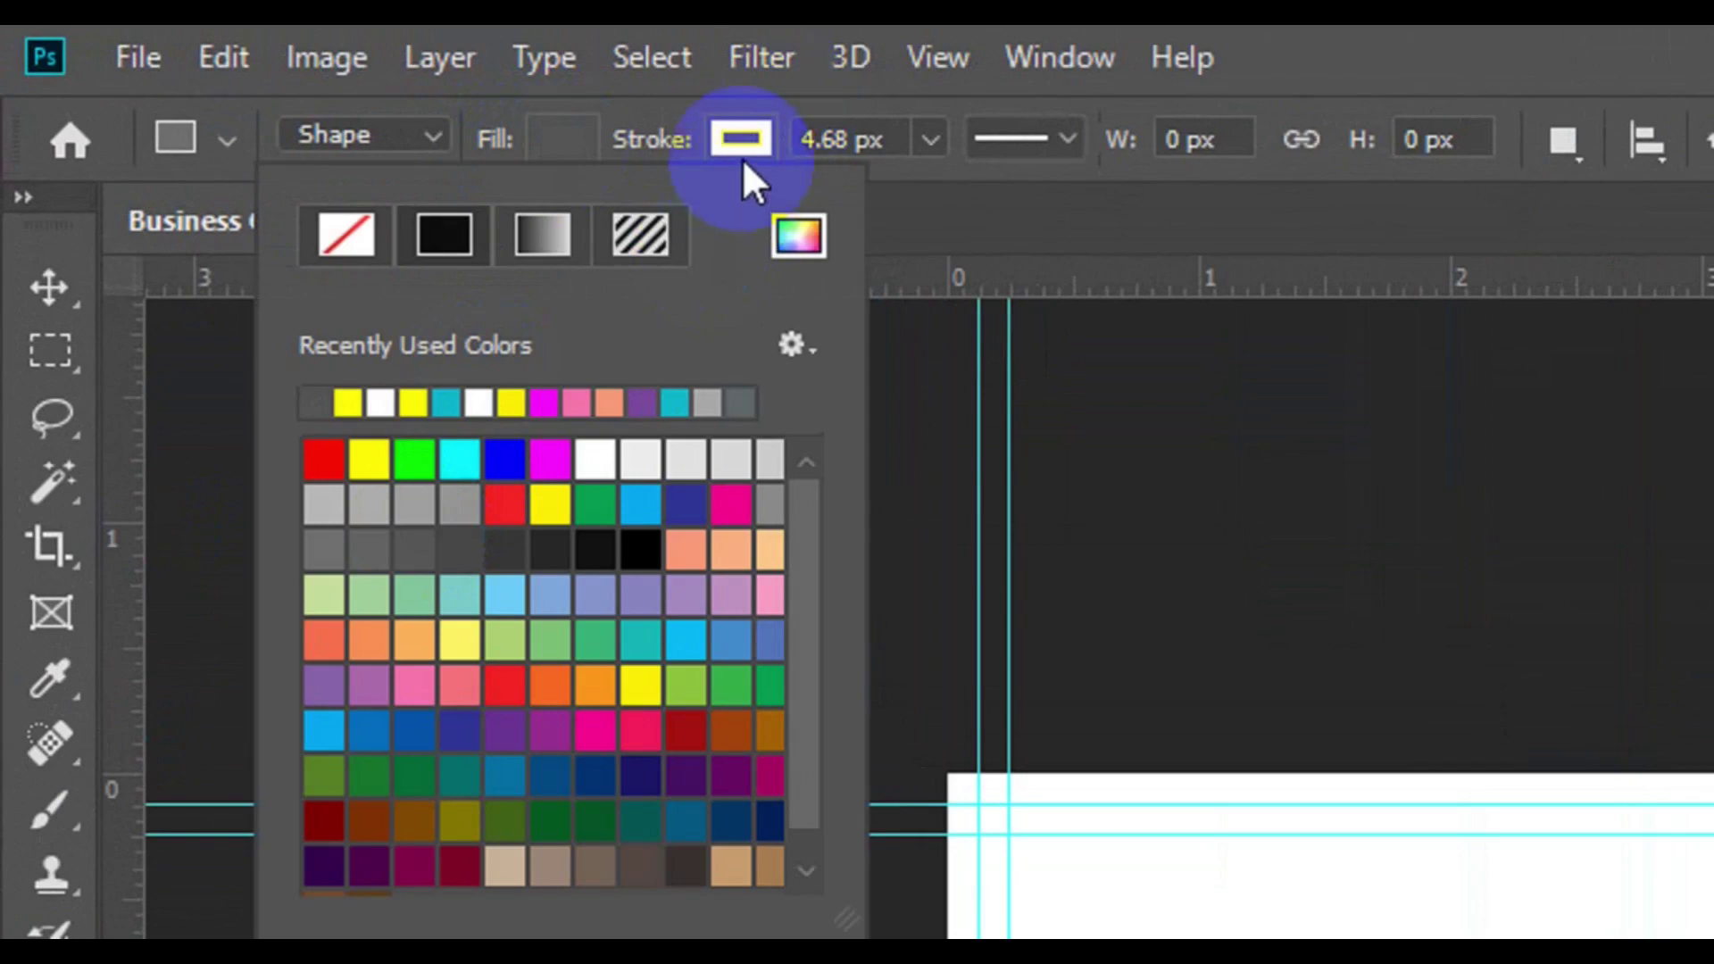
left_click(741, 143)
left_click(523, 234)
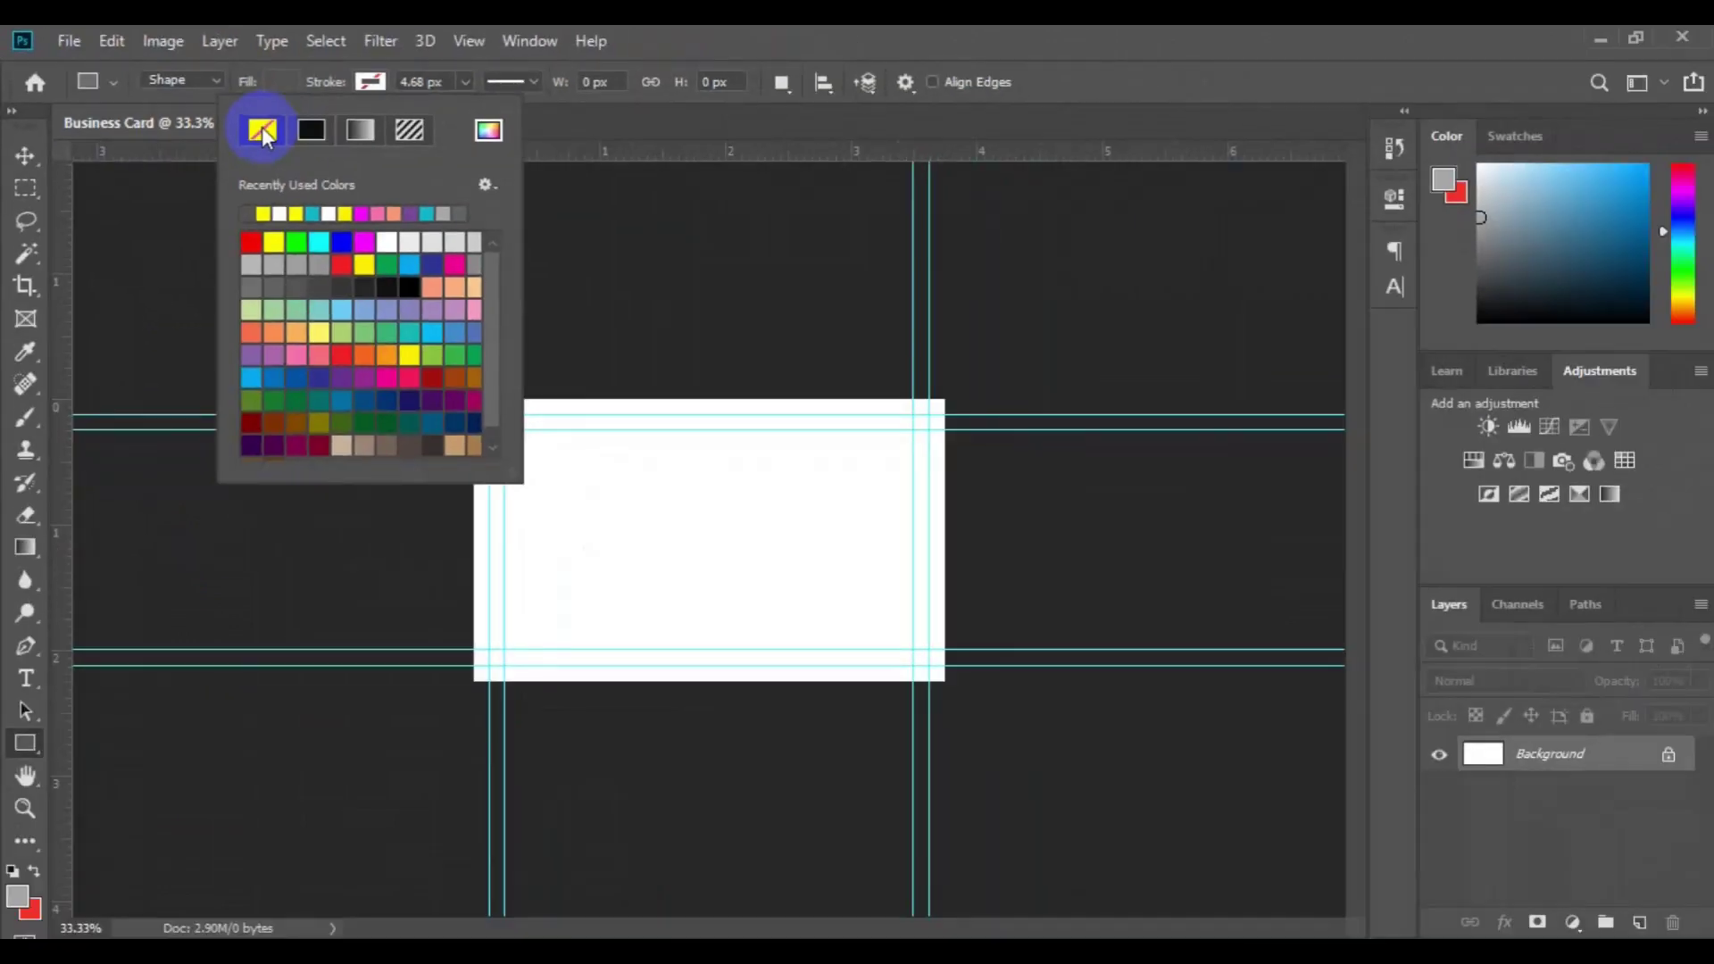
mouse_move(593, 461)
left_mouse_down()
mouse_move(693, 539)
mouse_move(993, 627)
left_mouse_up()
left_click(643, 576)
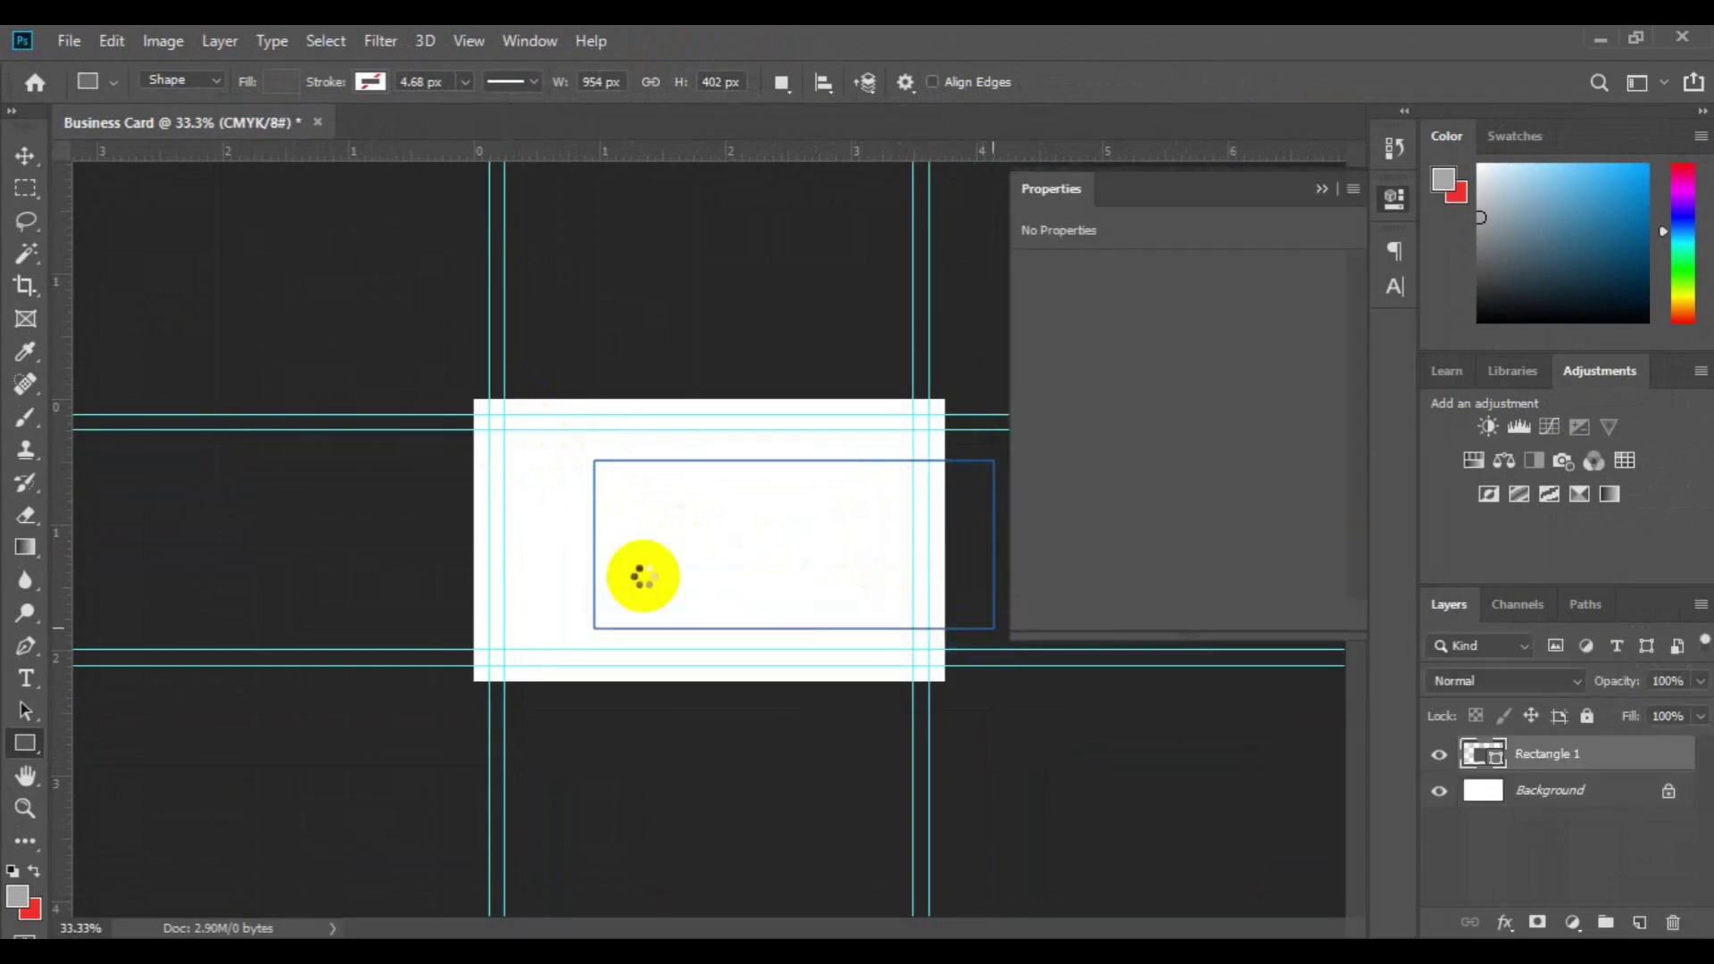
left_click(25, 155)
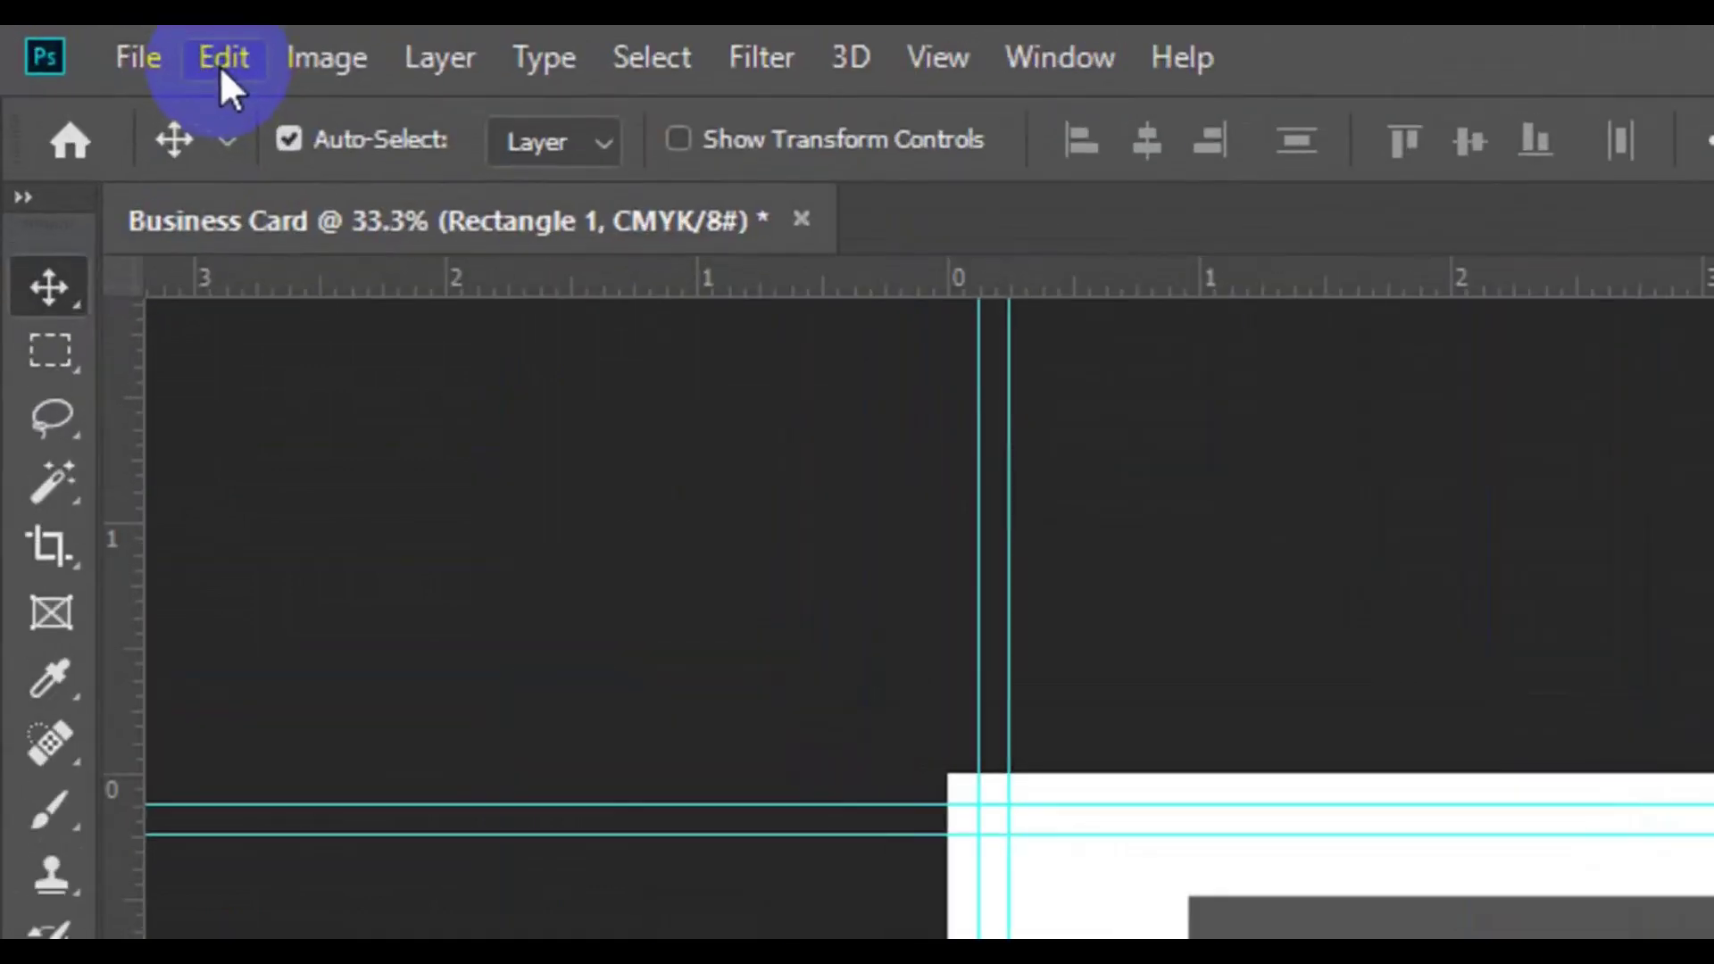
Free-transform the grey rectangle to -45° and move it up to the card's right edge
left_click(224, 59)
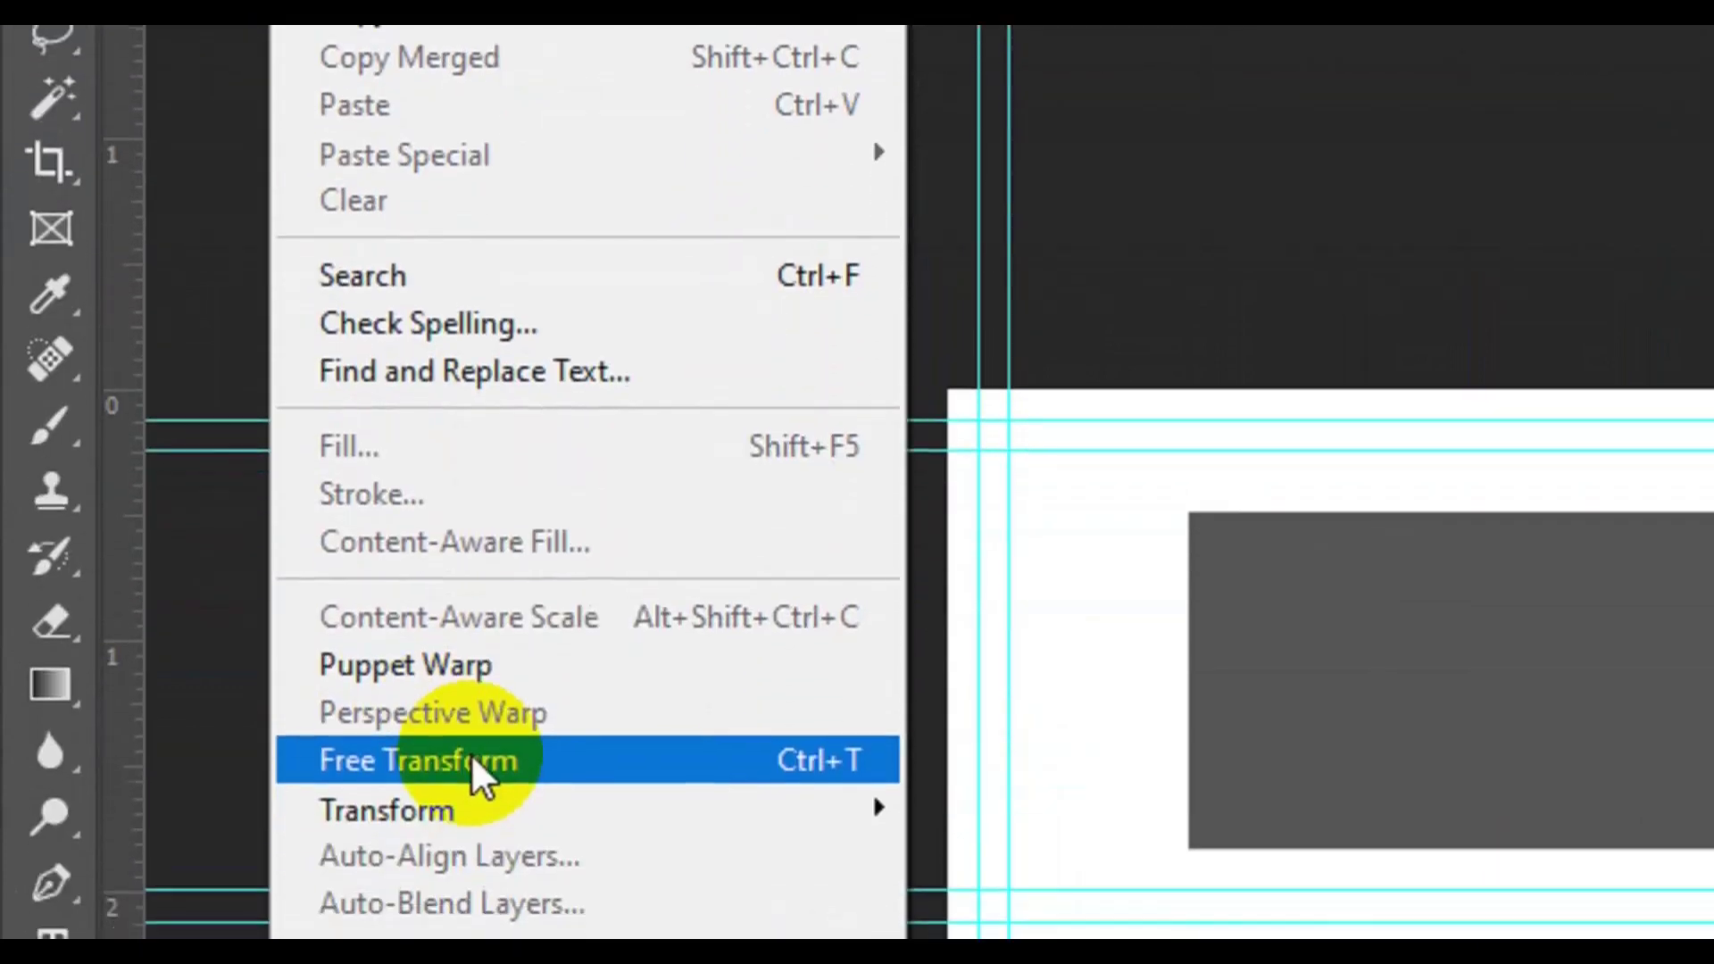
left_click(472, 760)
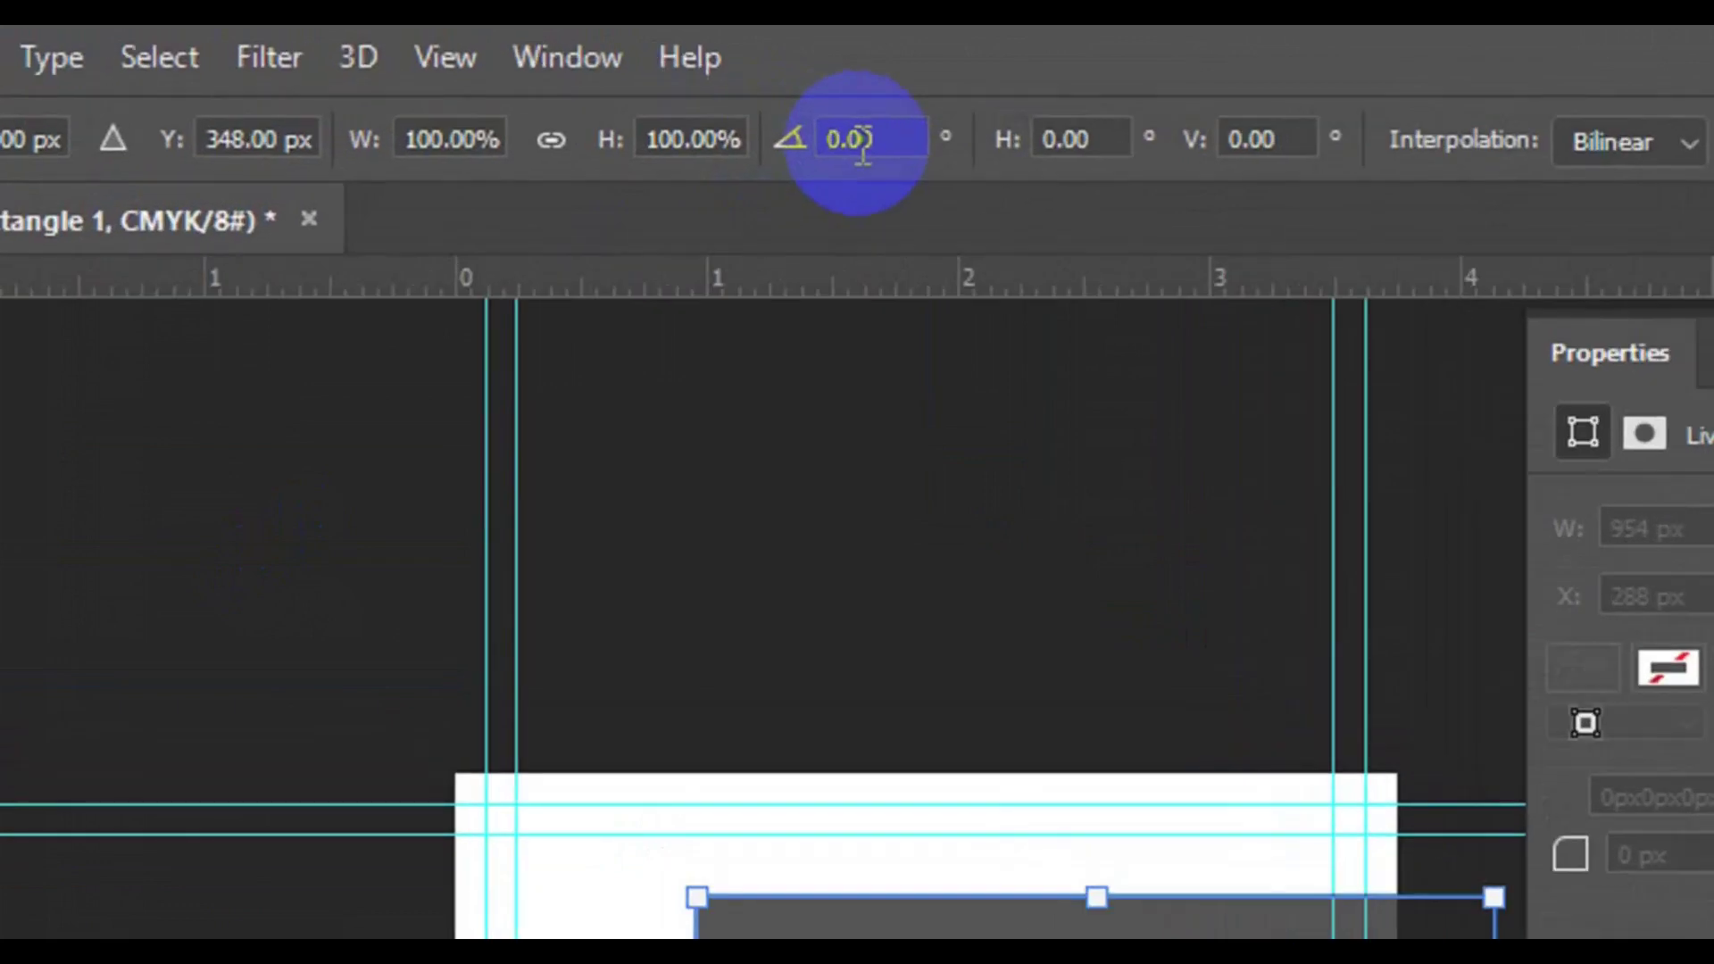
left_click(837, 143)
type("-")
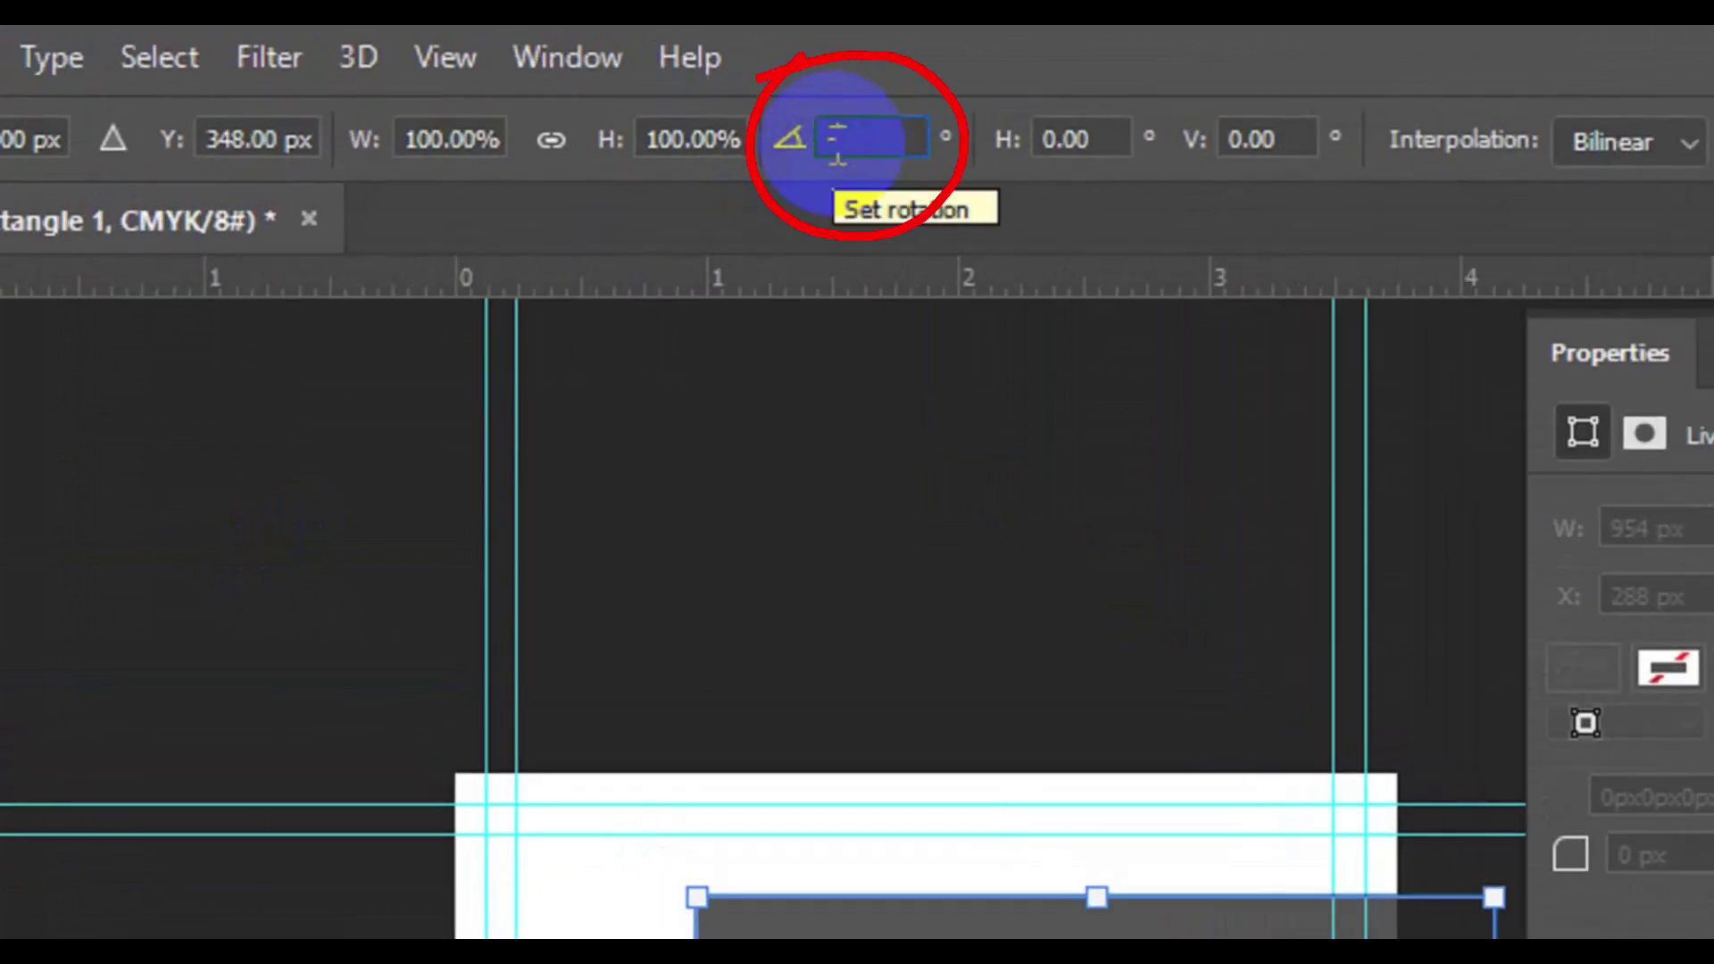
type("45")
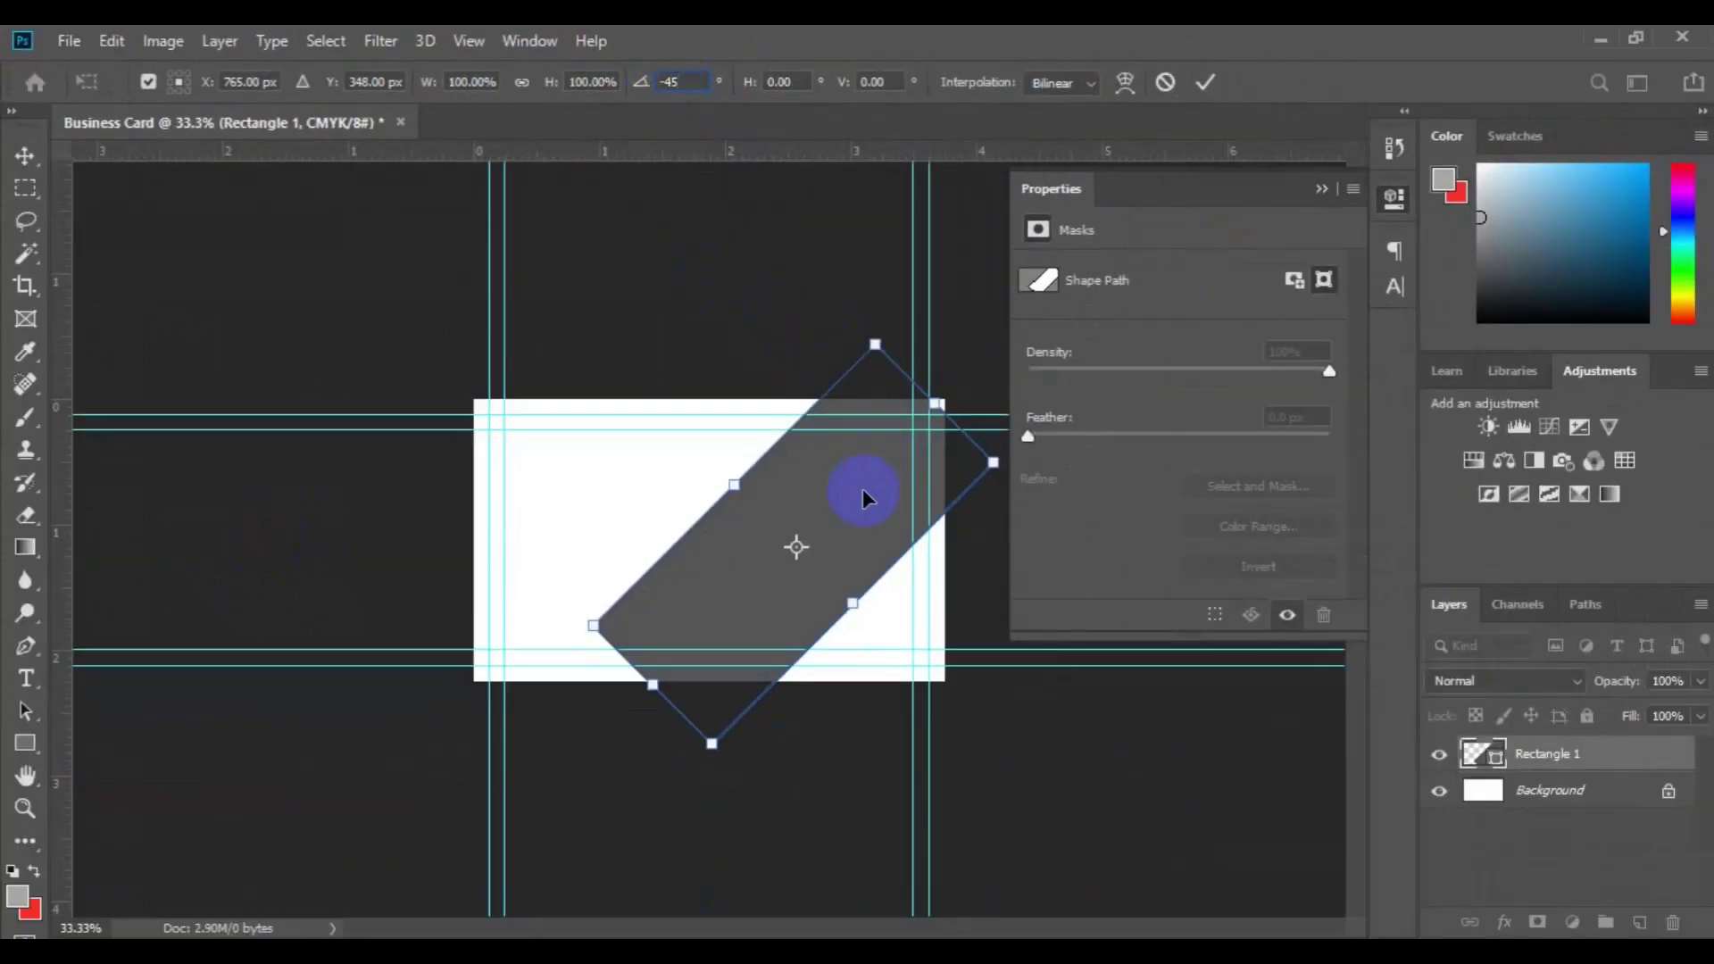
left_click_drag(861, 519, 976, 390)
left_click(1203, 81)
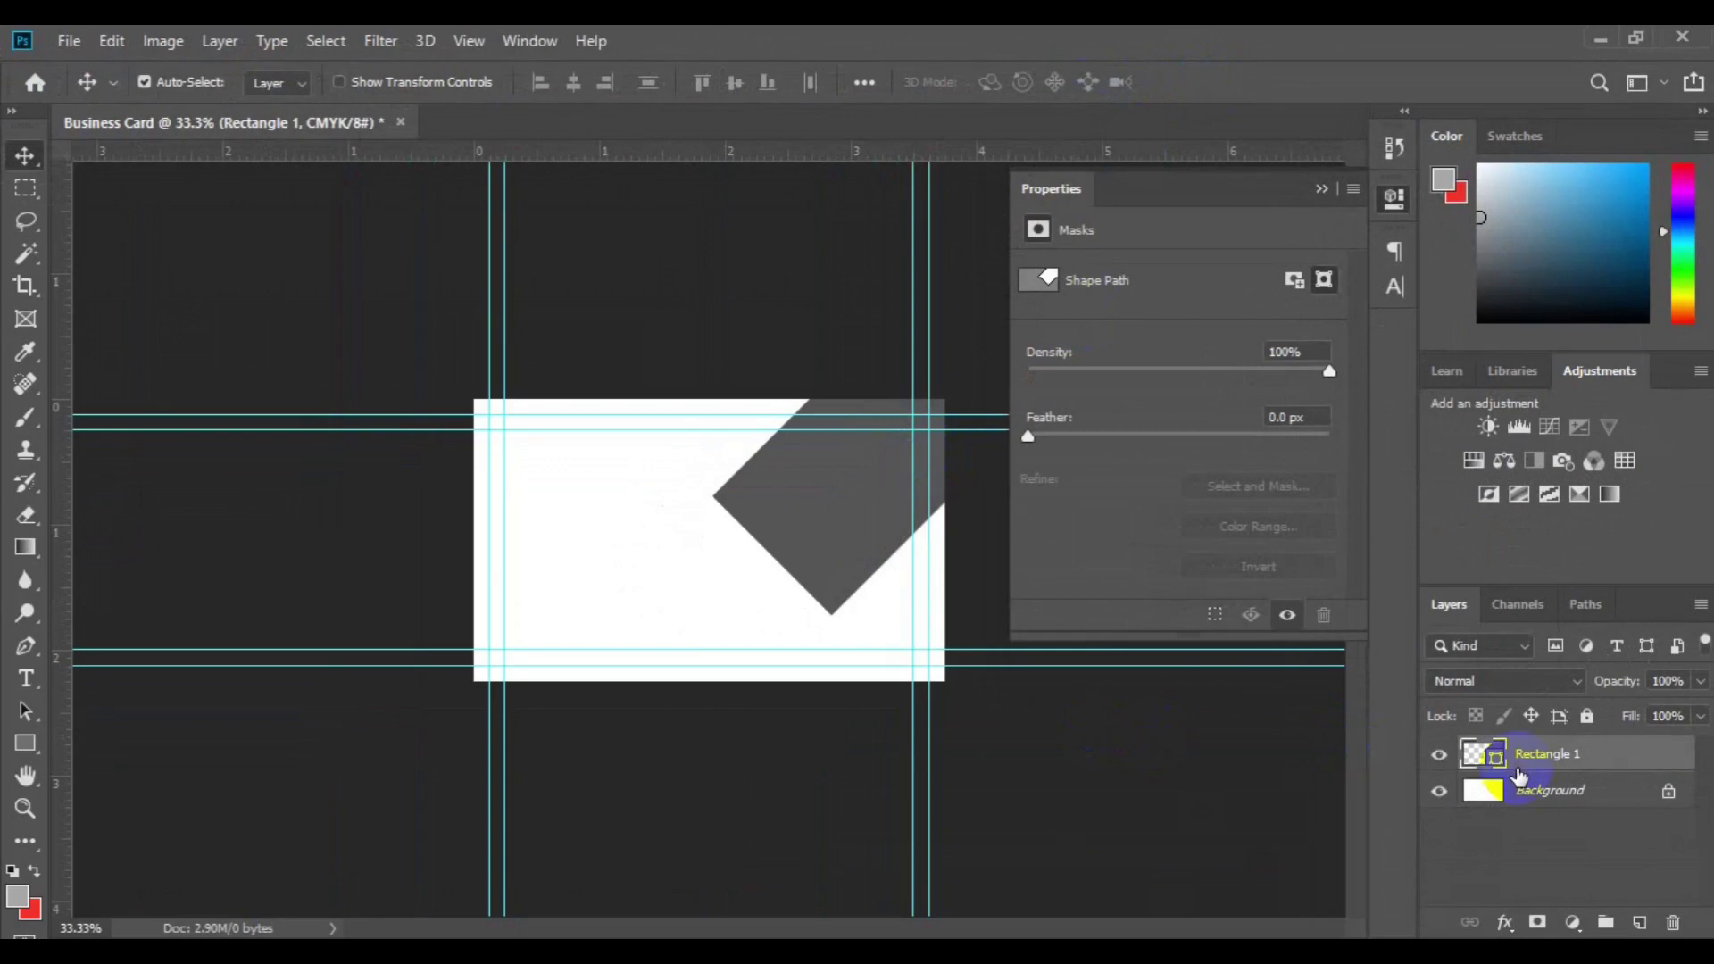
left_click(1535, 790)
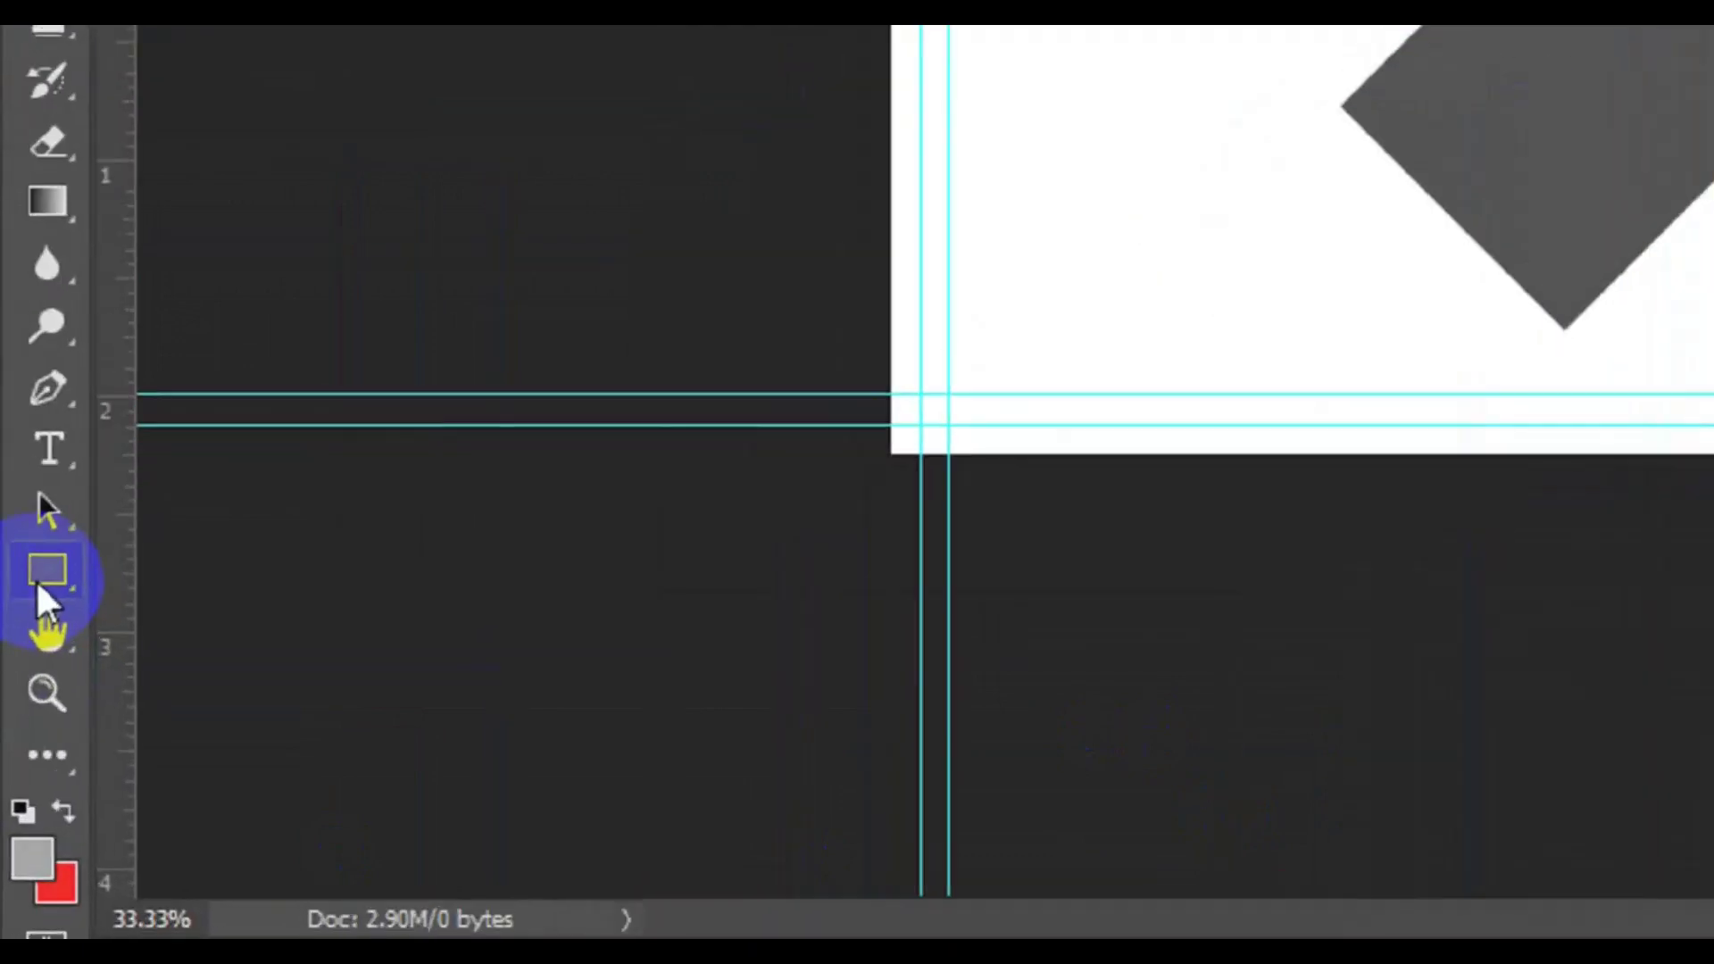
Draw a 1248 × 612 px light grey rectangle over the card's lower-right, below the diamond
left_click(21, 750)
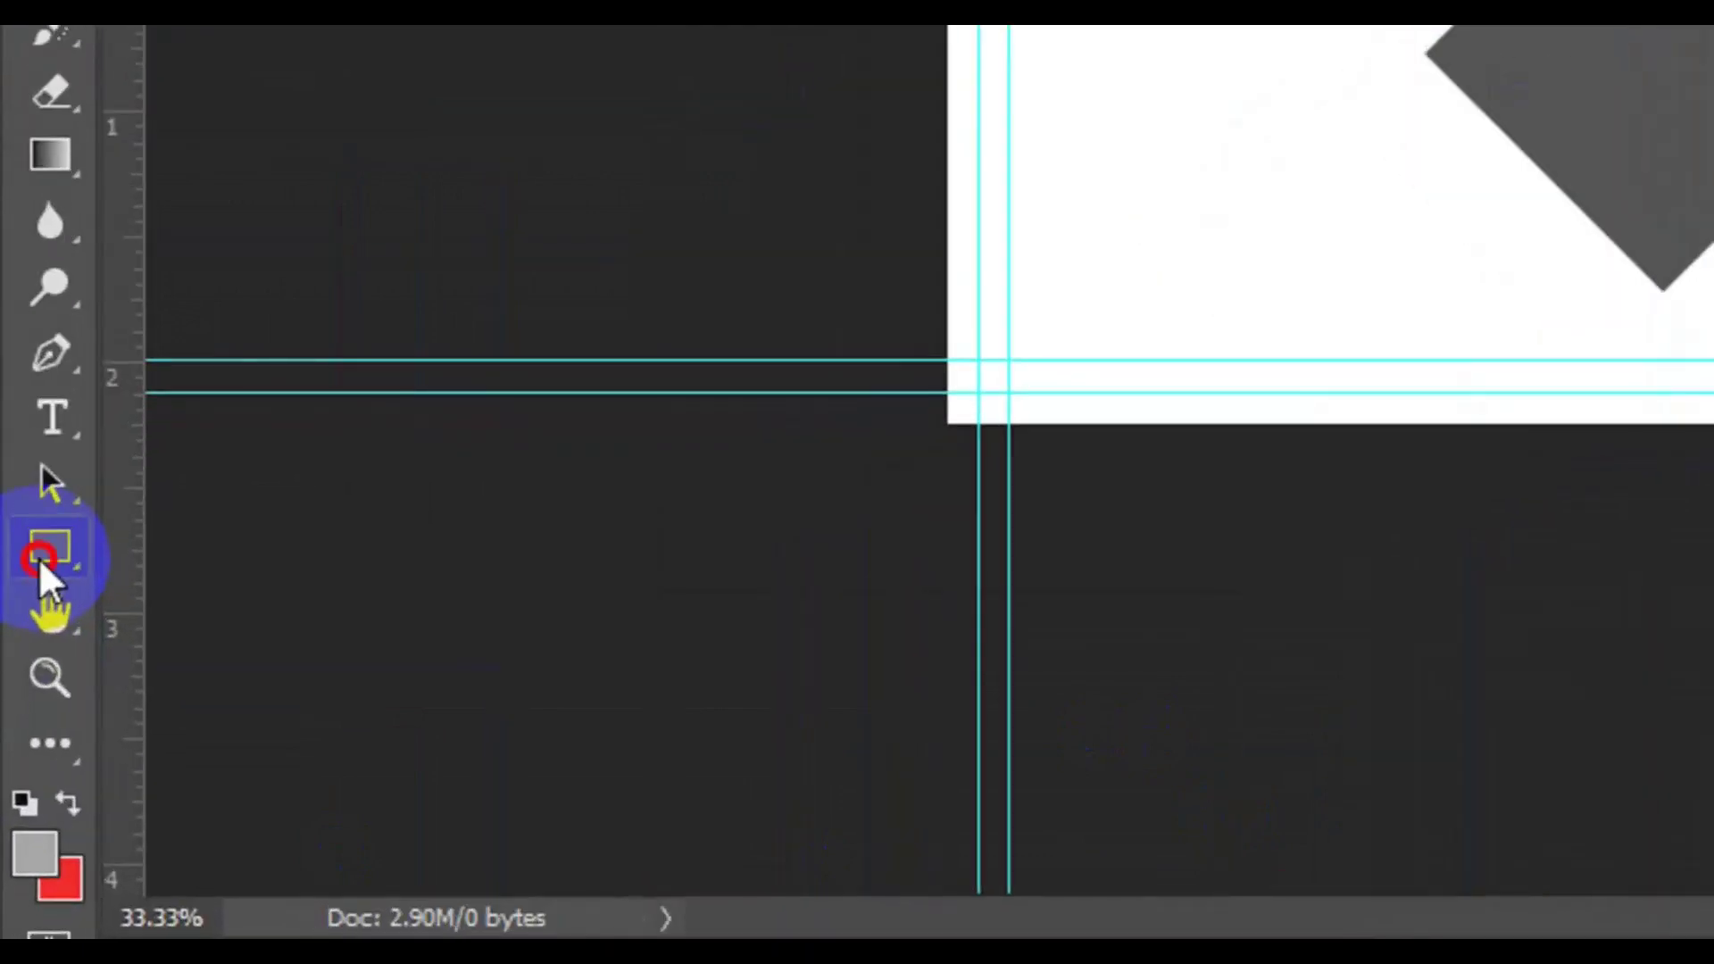
left_click(250, 543)
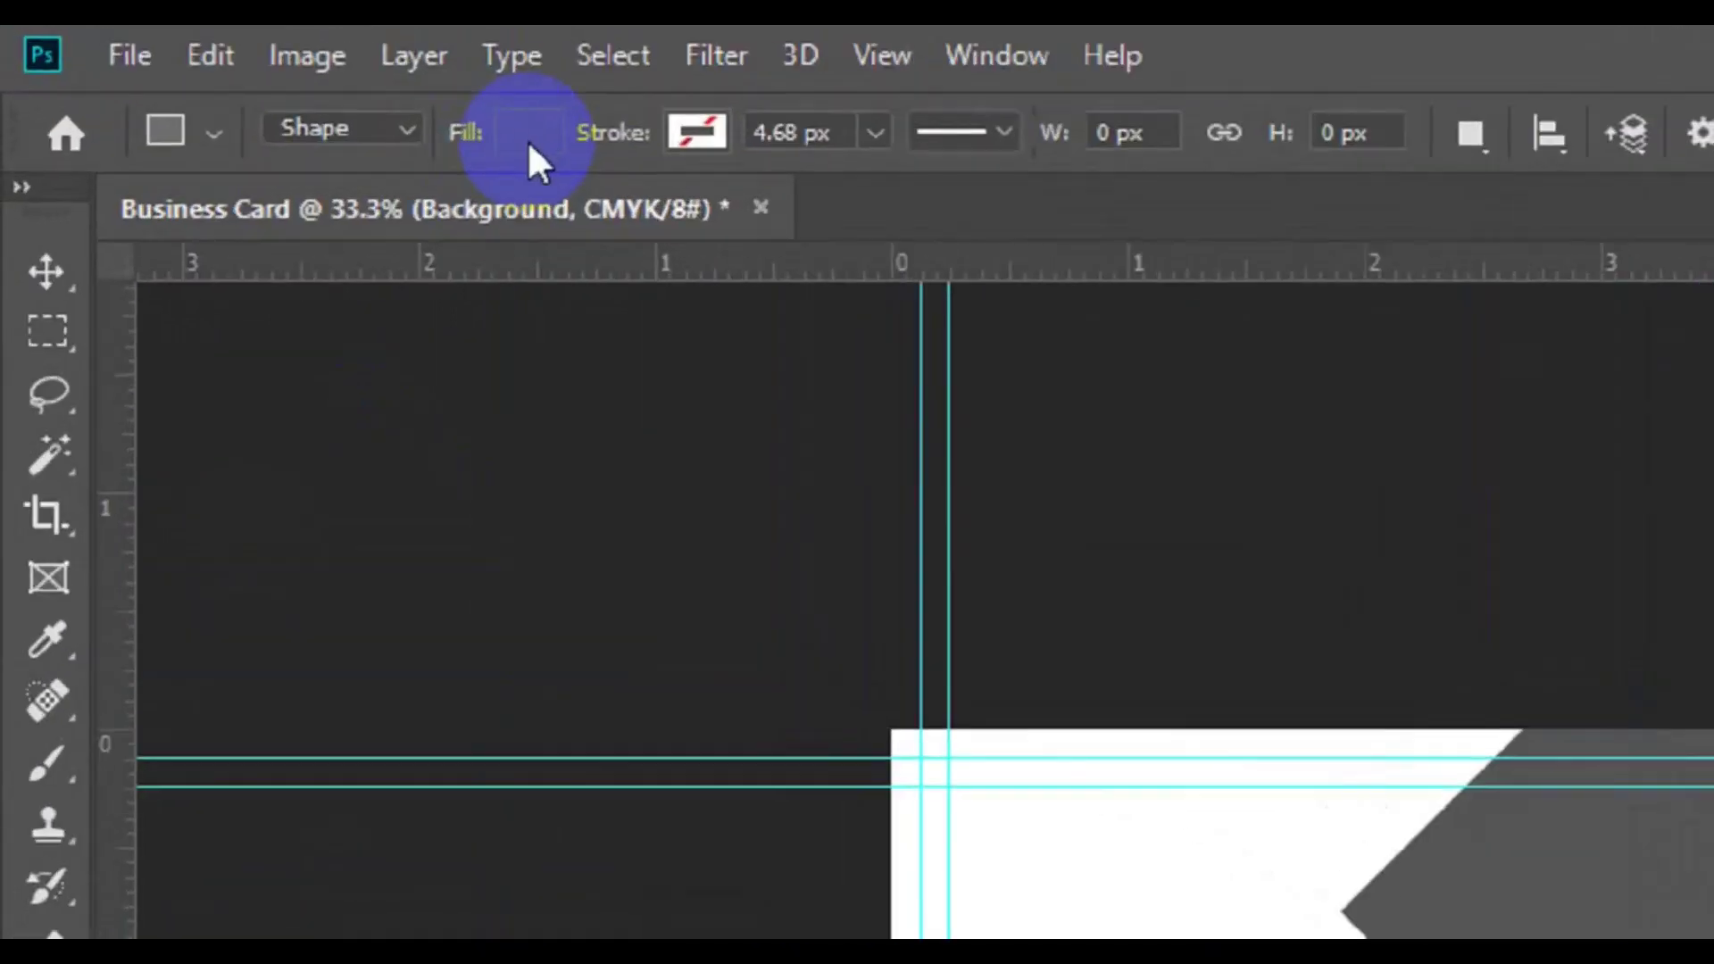
left_click(413, 132)
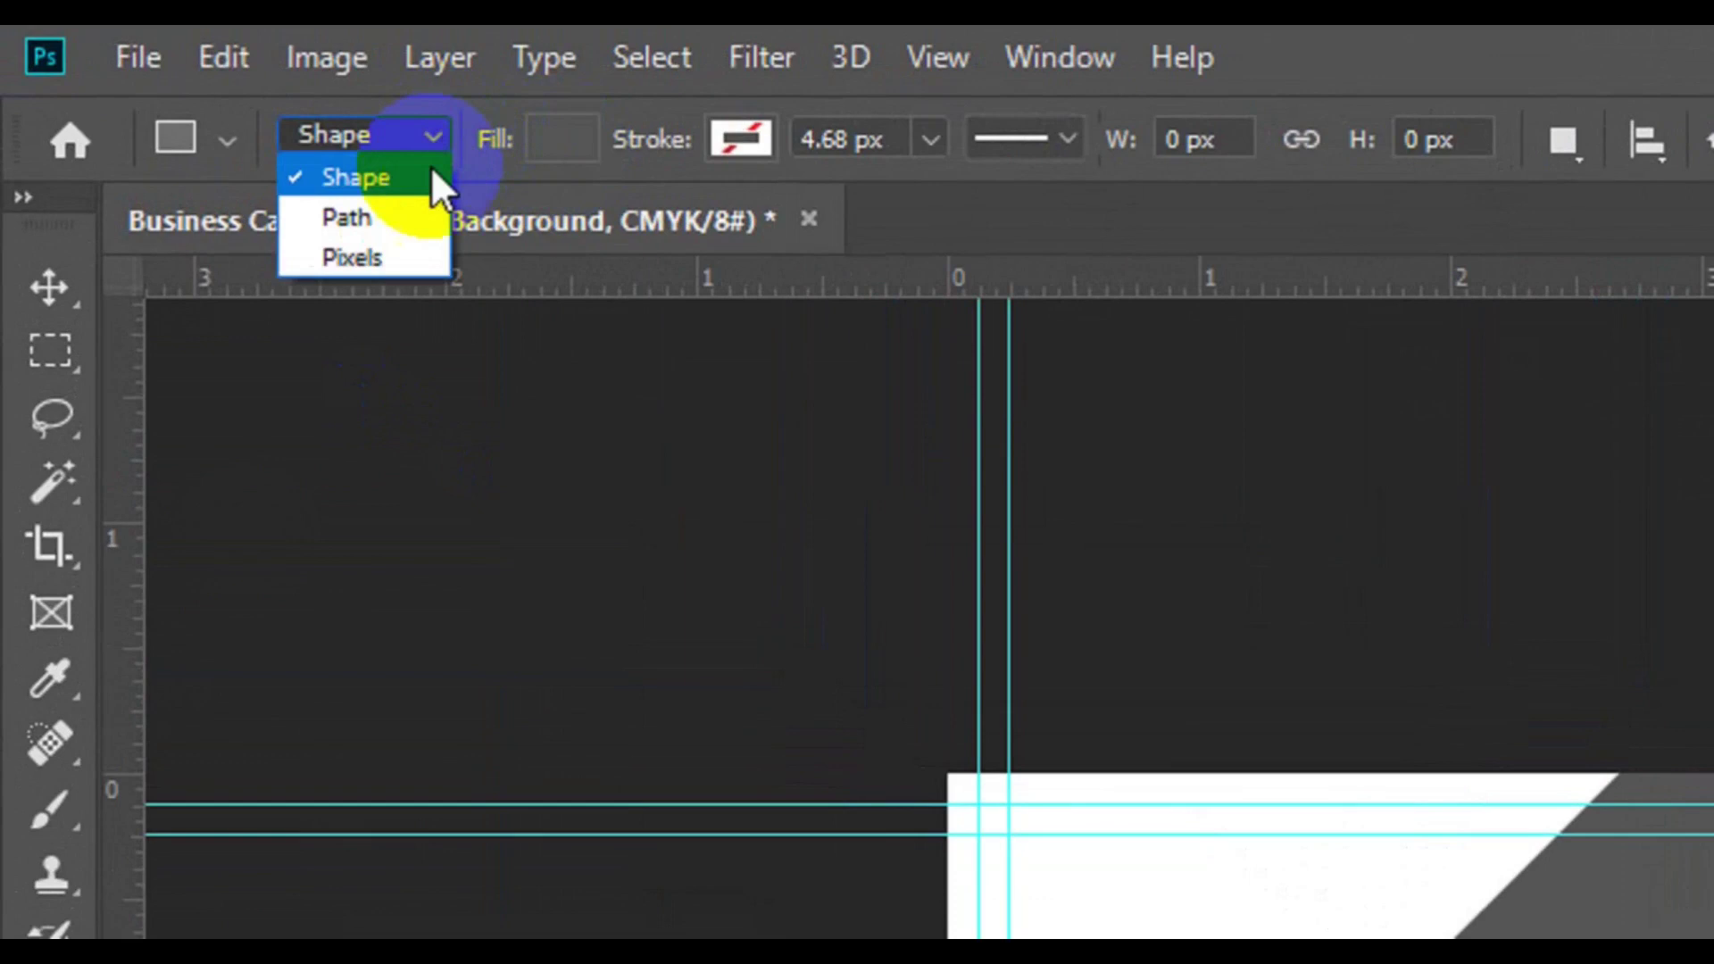
left_click(431, 176)
left_click(582, 135)
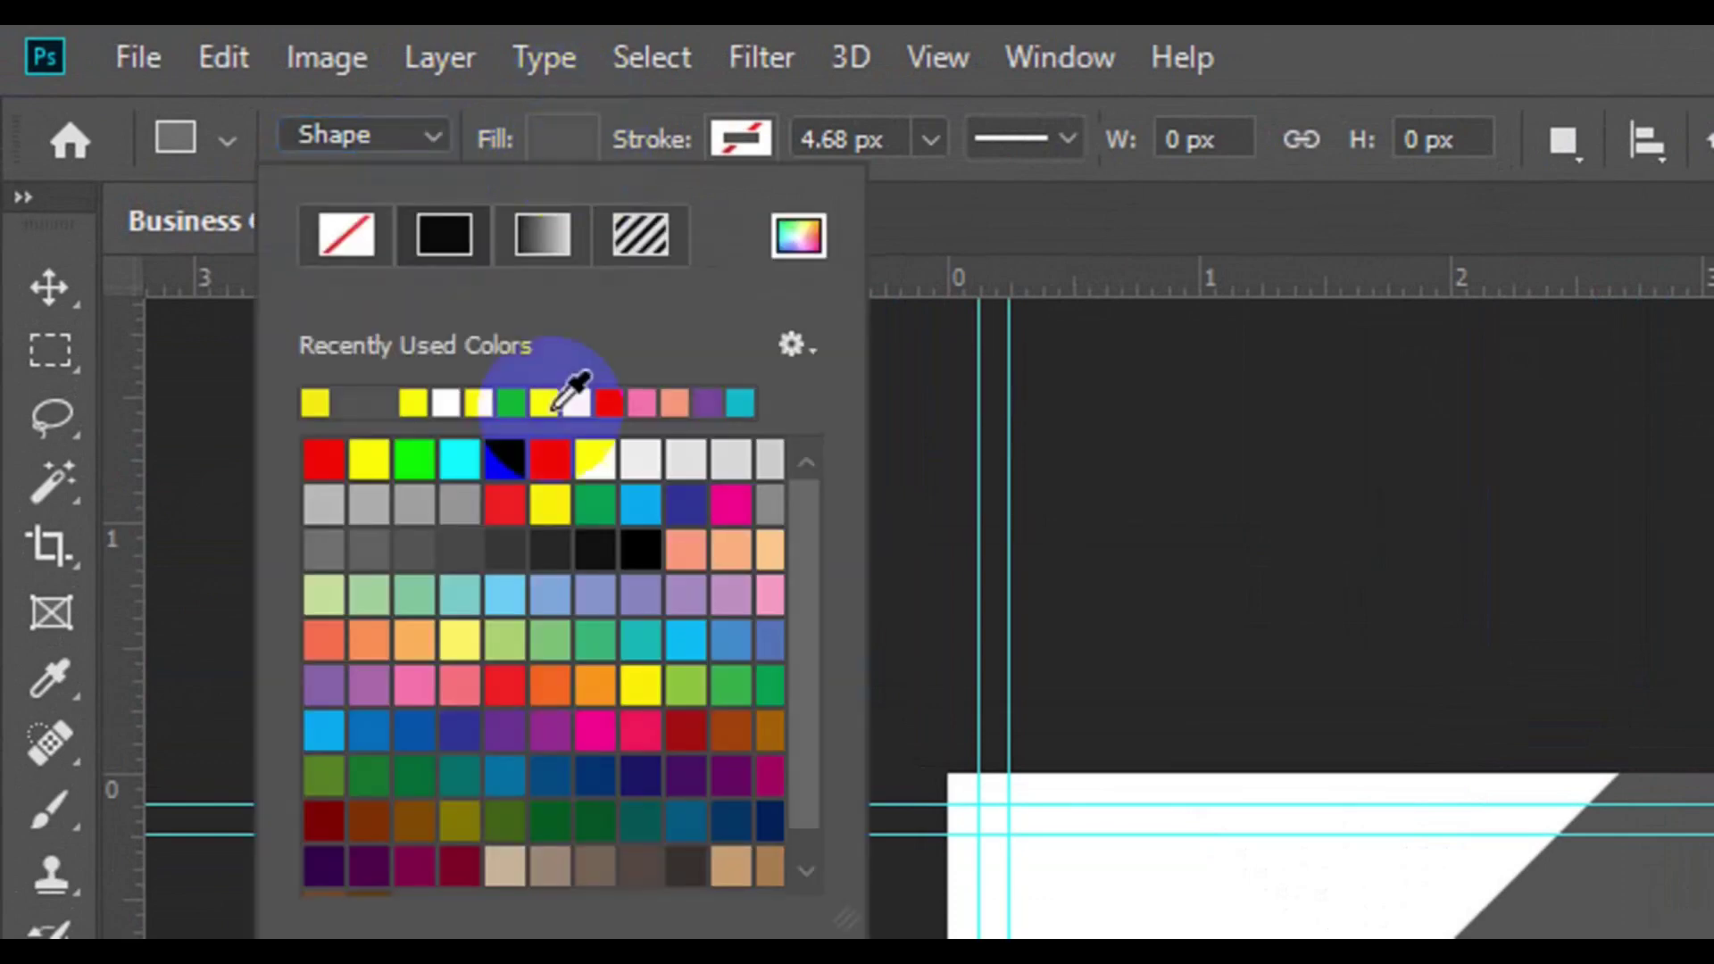
left_click(418, 506)
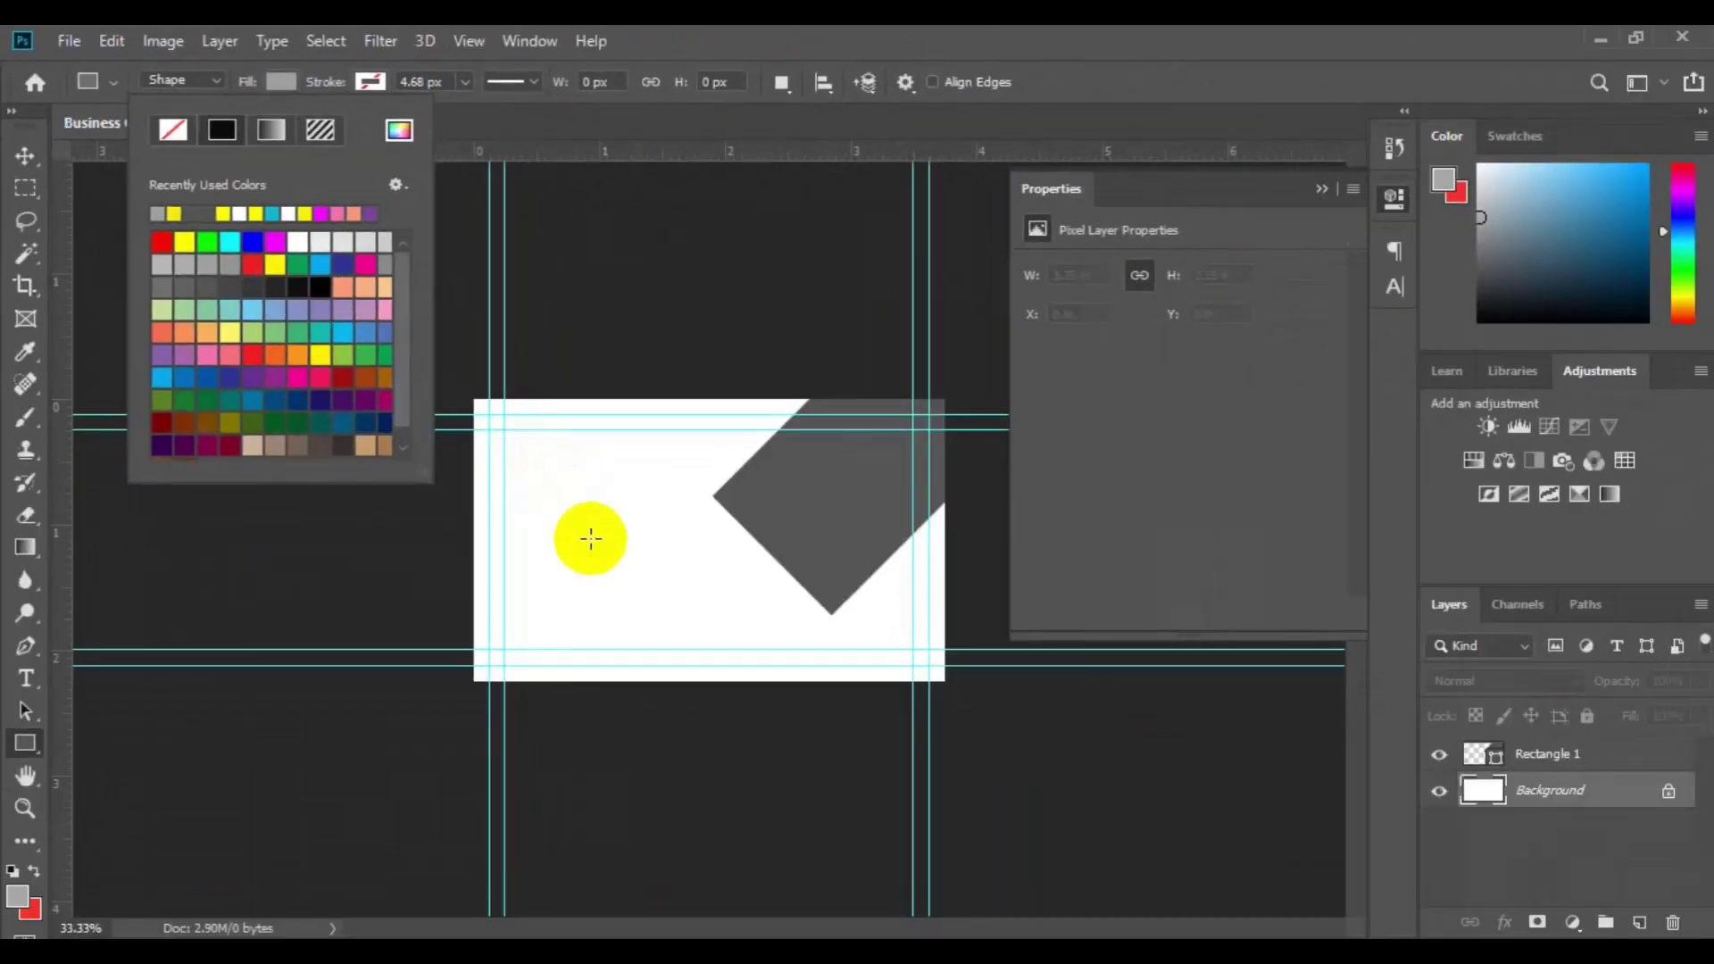
left_click(567, 525)
left_click_drag(568, 525, 1090, 779)
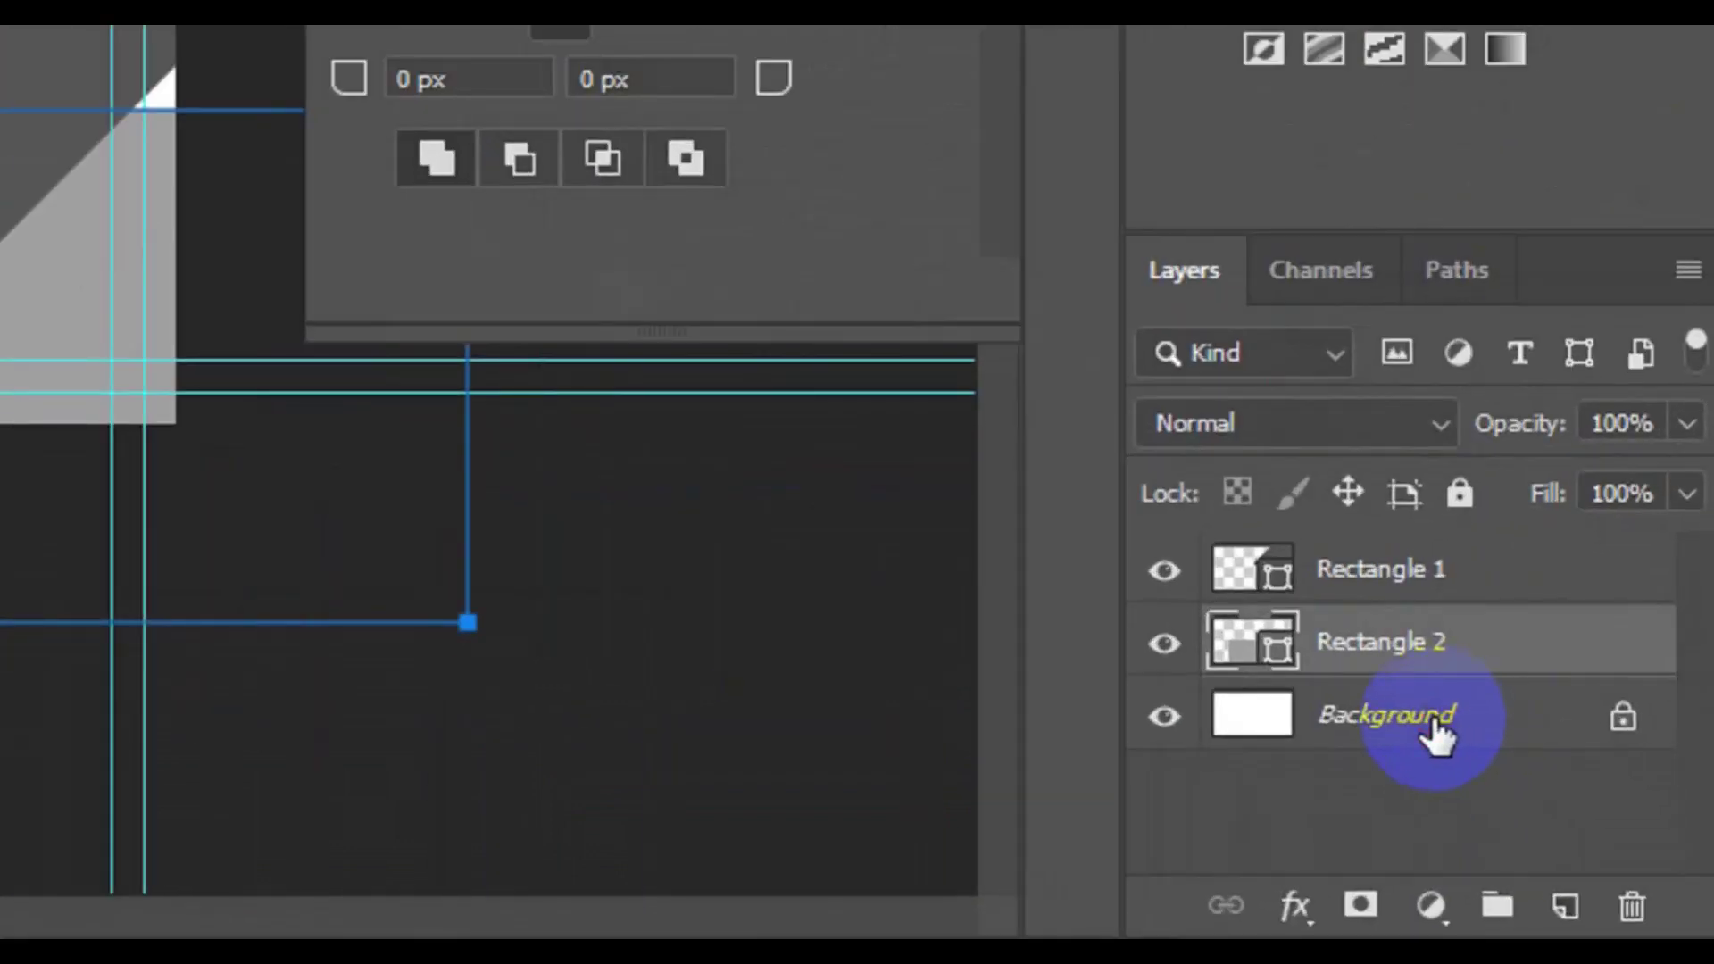
Draw a thin 1029 × 54 px black bar and nudge it onto the light grey block's top edge
left_click(1435, 728)
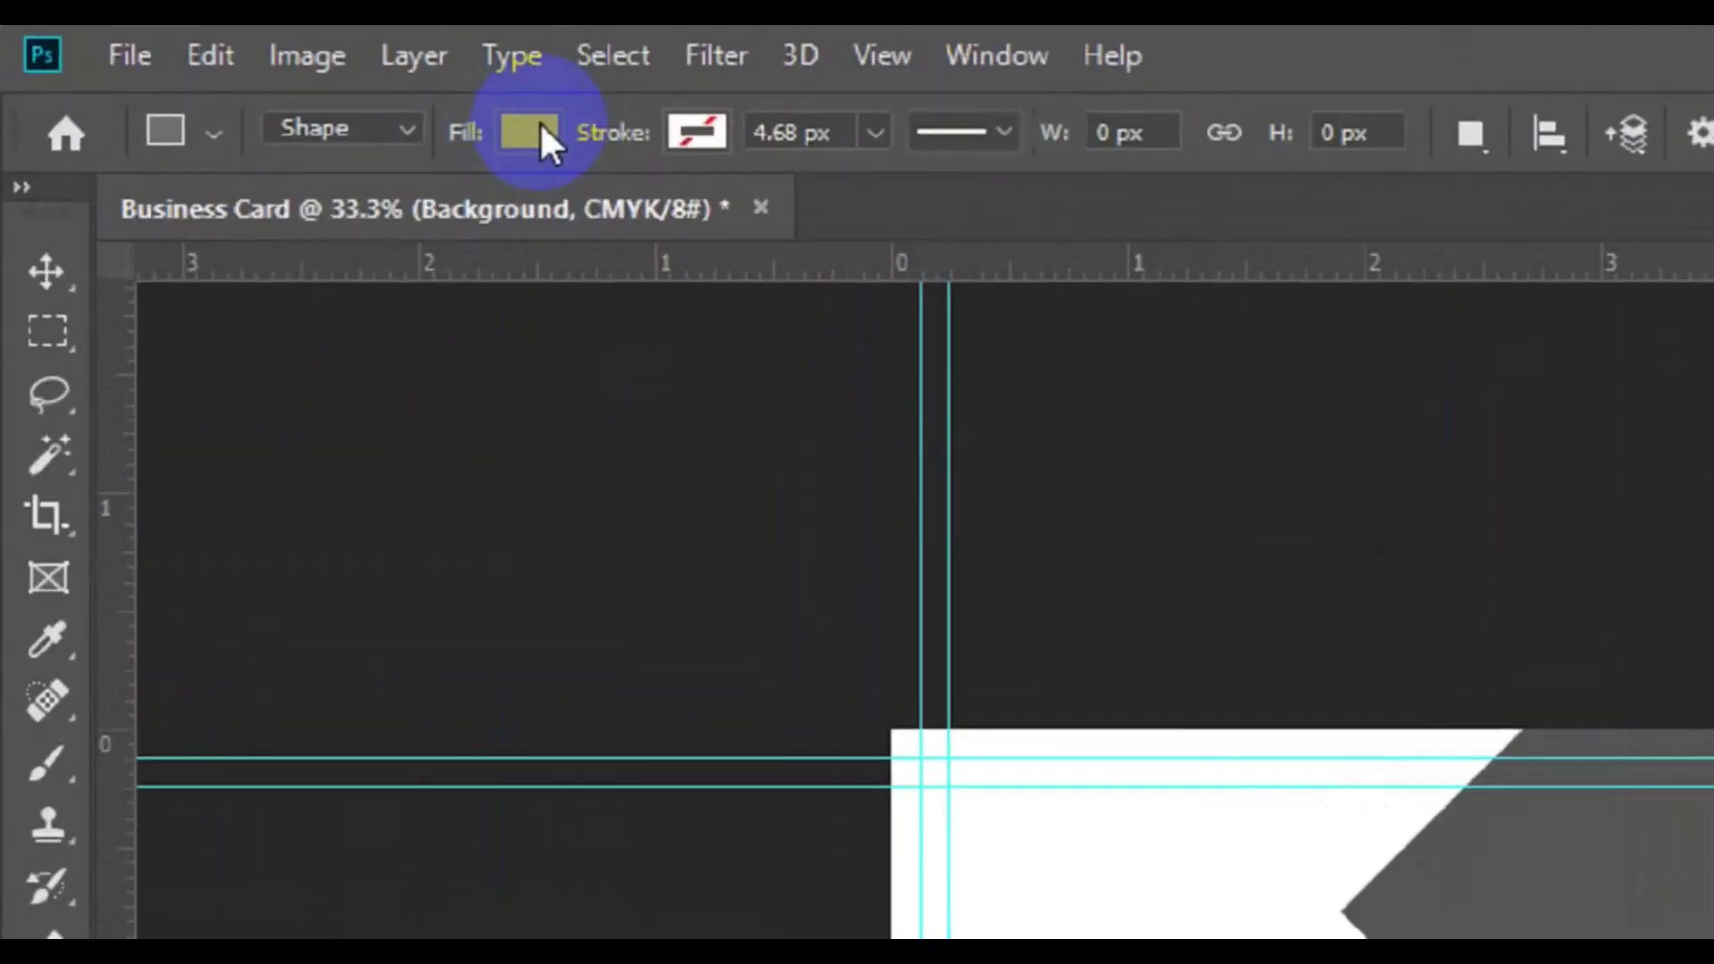
left_click(284, 81)
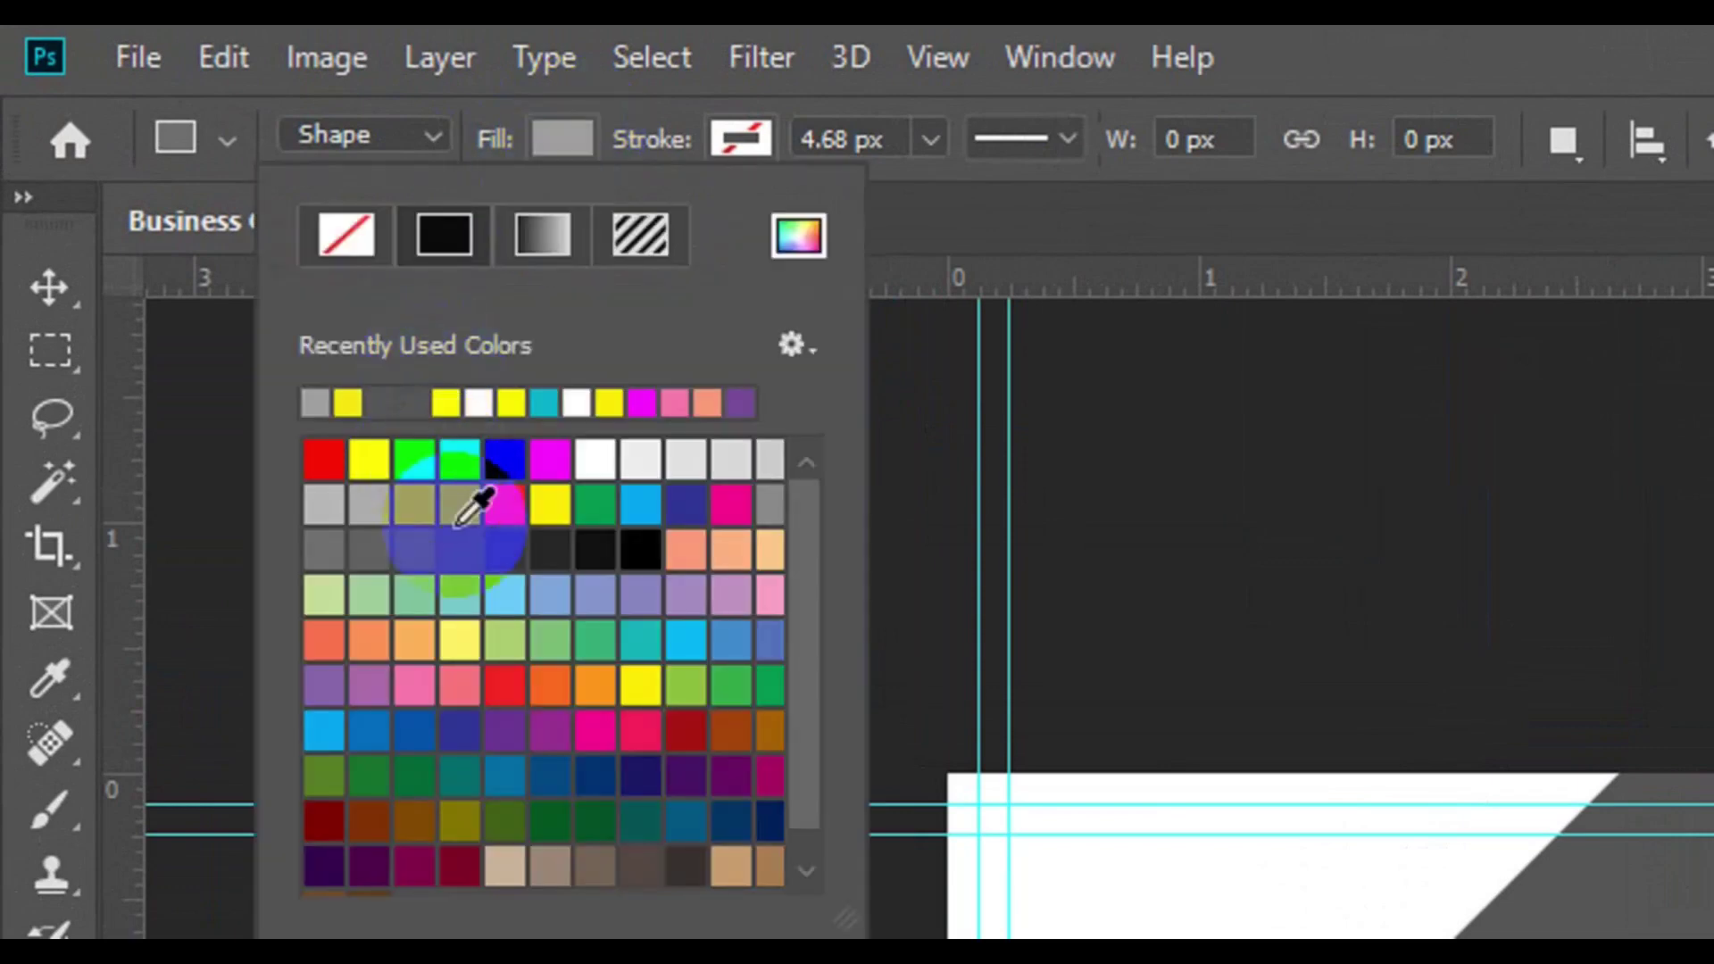
left_click(505, 546)
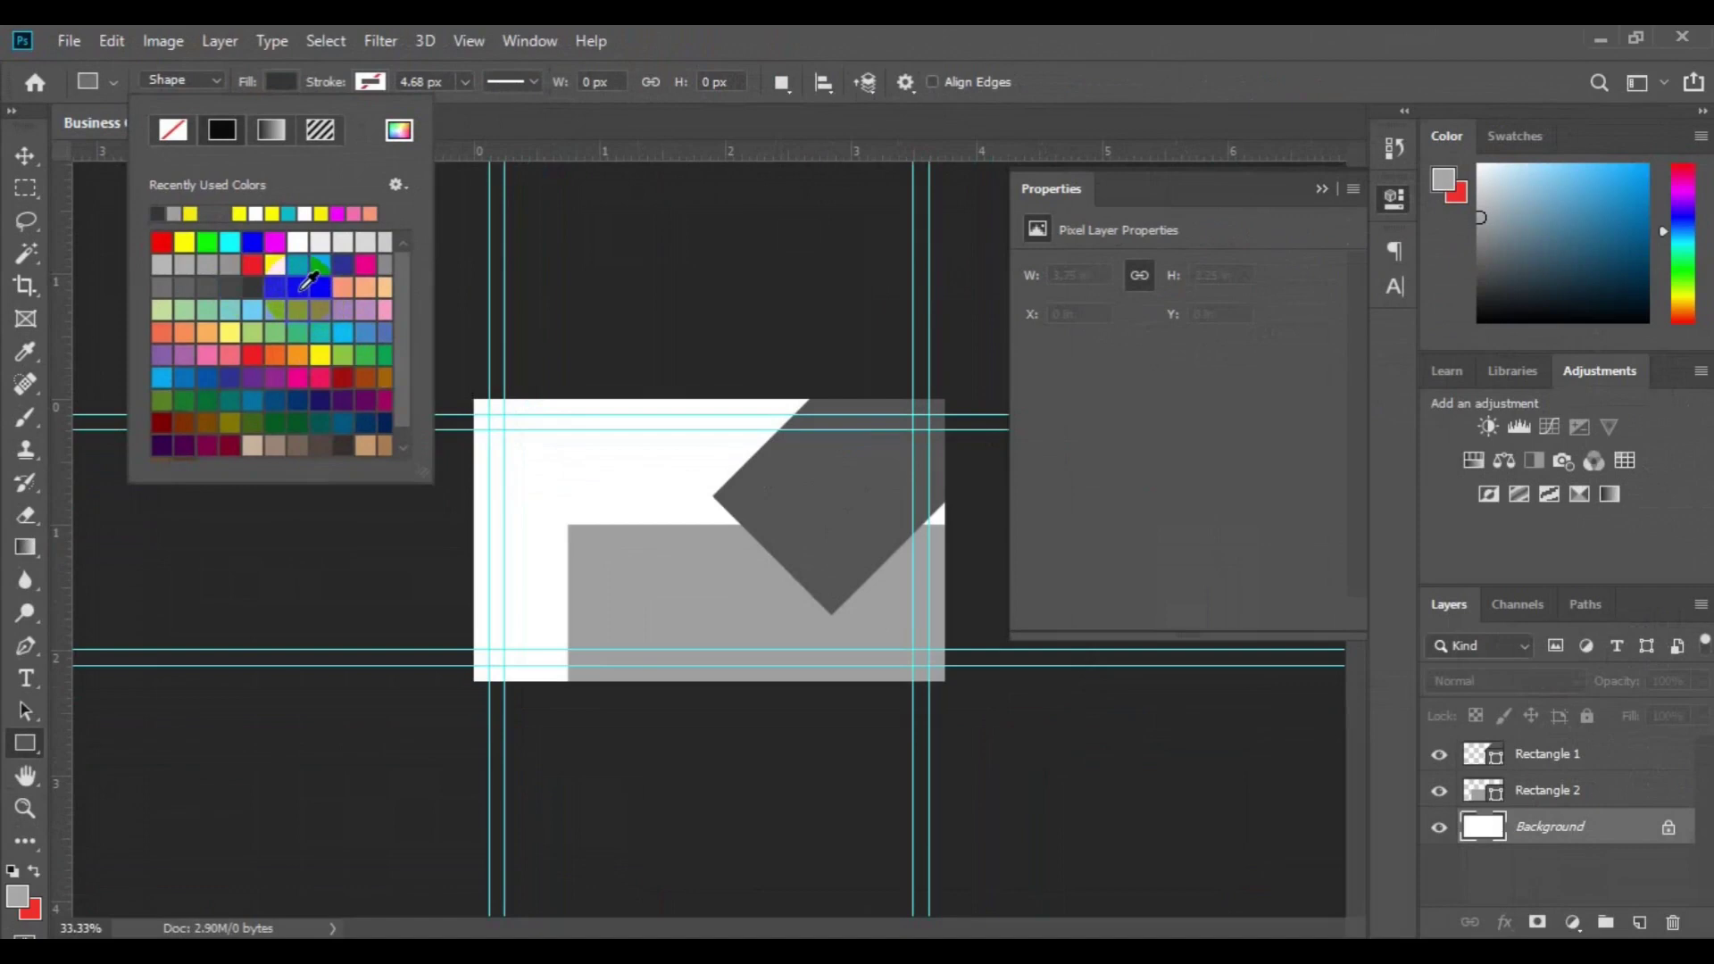
left_click(297, 289)
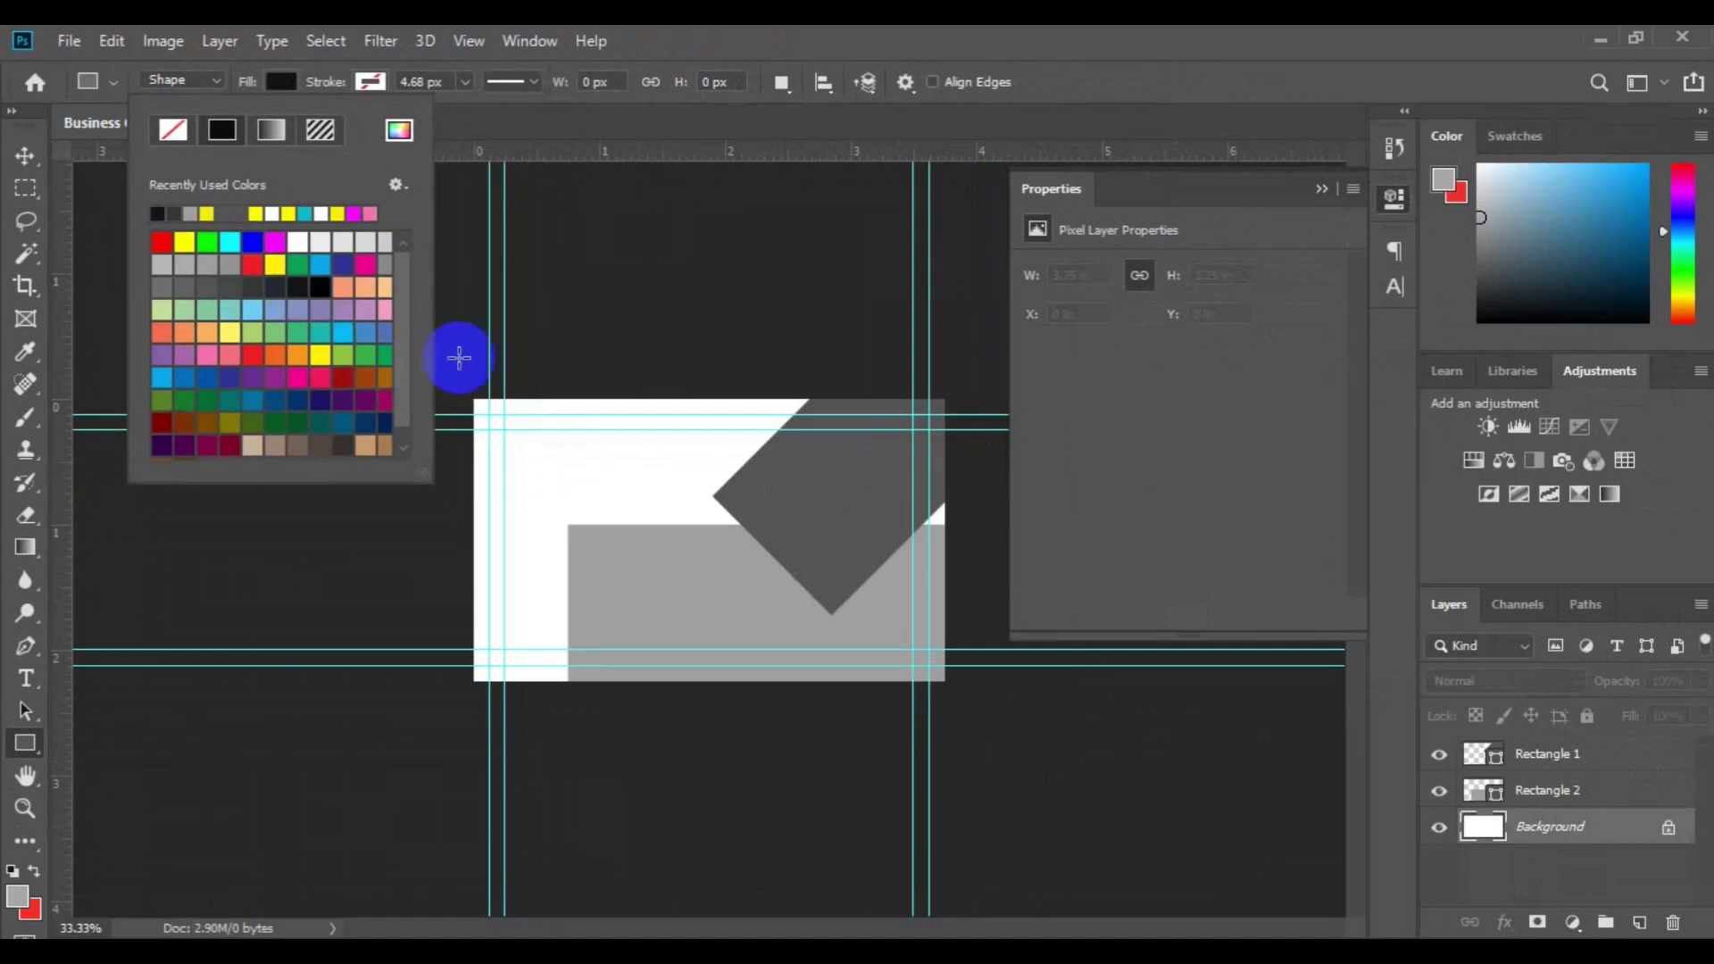
left_click(566, 514)
left_click_drag(566, 513, 994, 536)
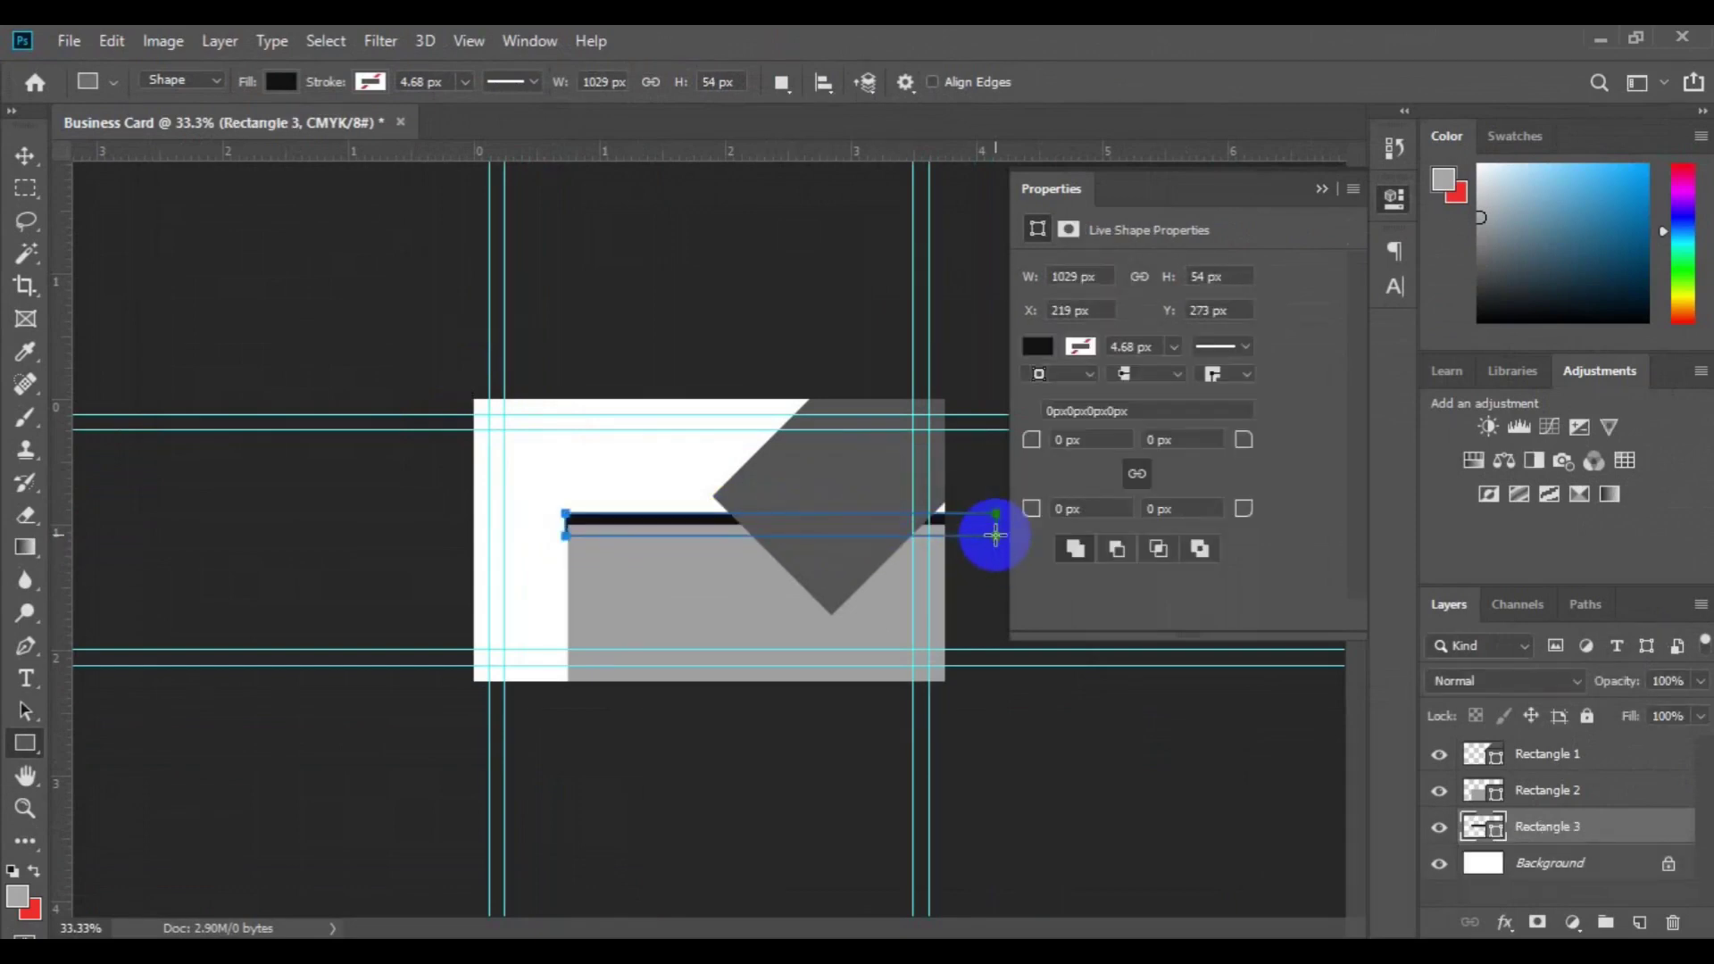
left_click(26, 157)
left_click_drag(651, 522, 651, 511)
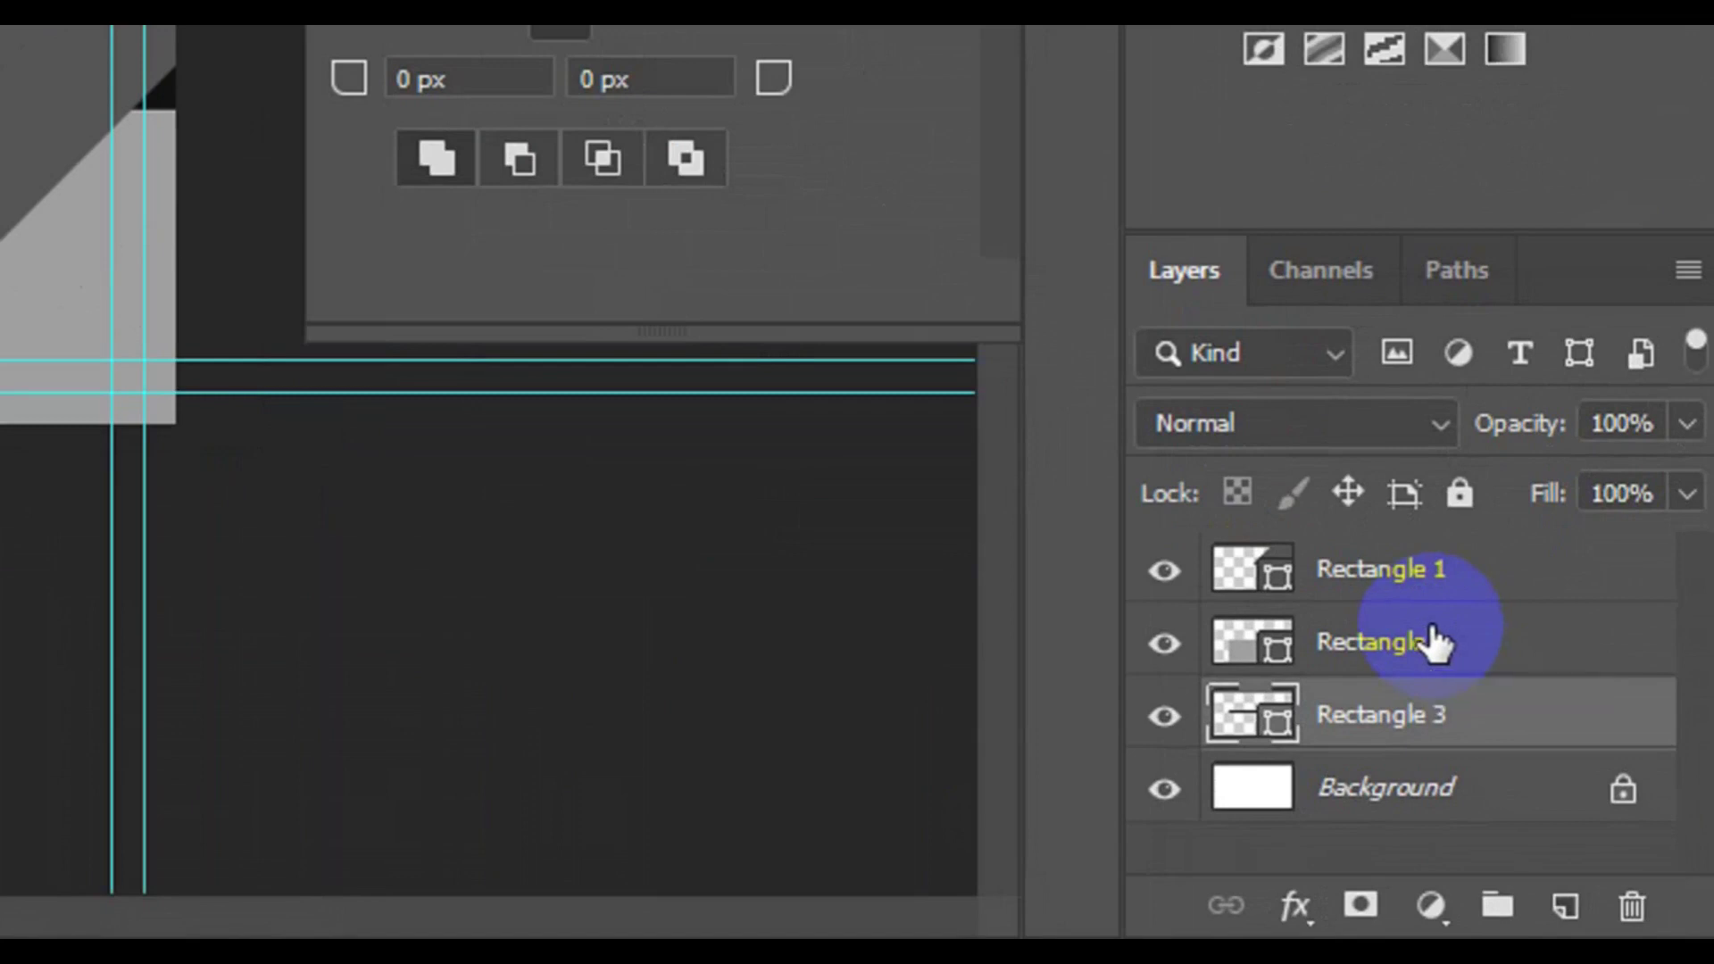
left_click(1429, 641, "shift")
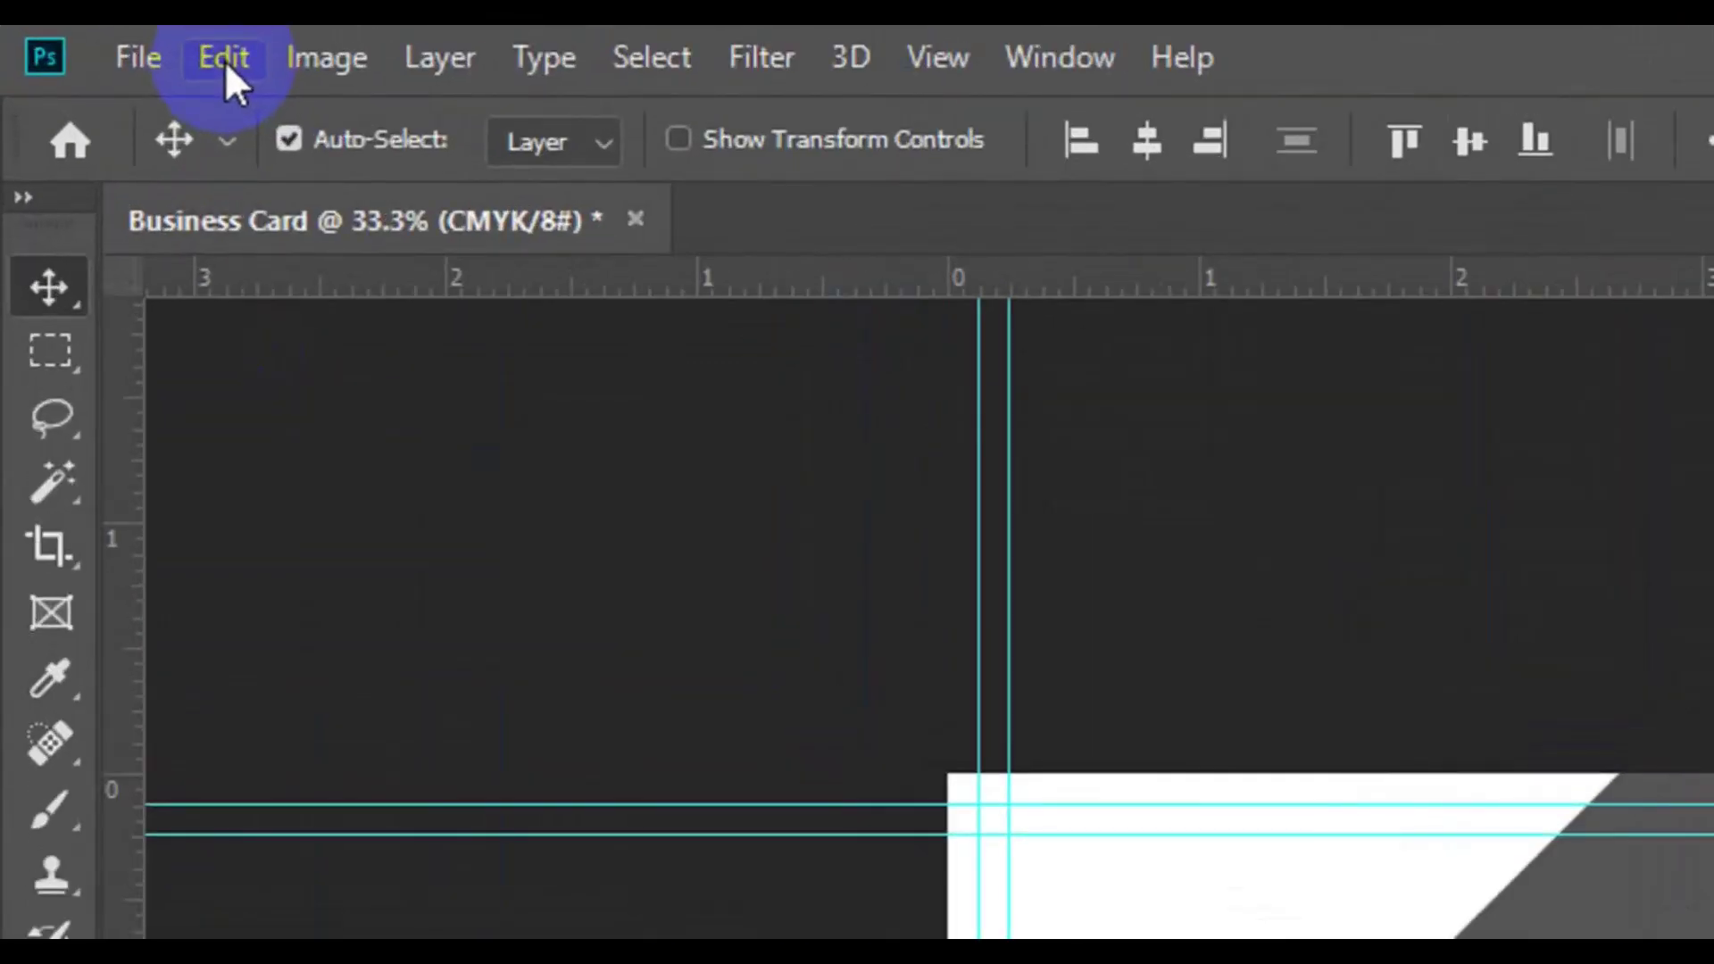
Rotate the light grey block and black strip together by -45° and shift them up-right
left_click(225, 61)
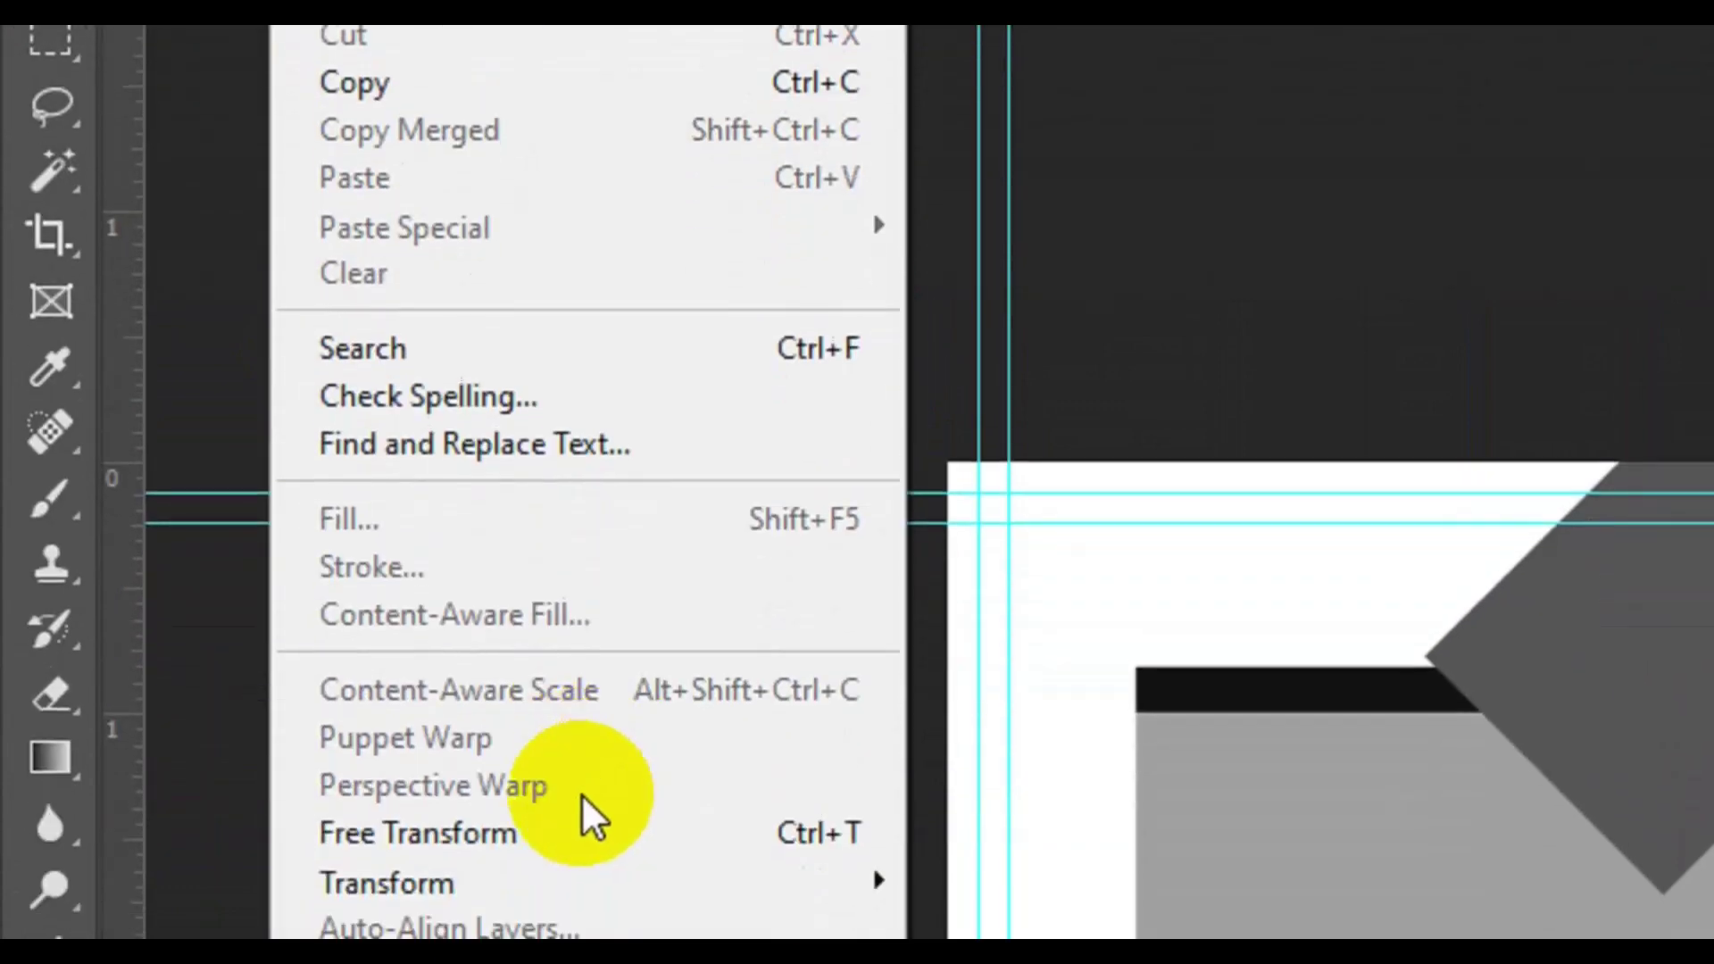
left_click(584, 832)
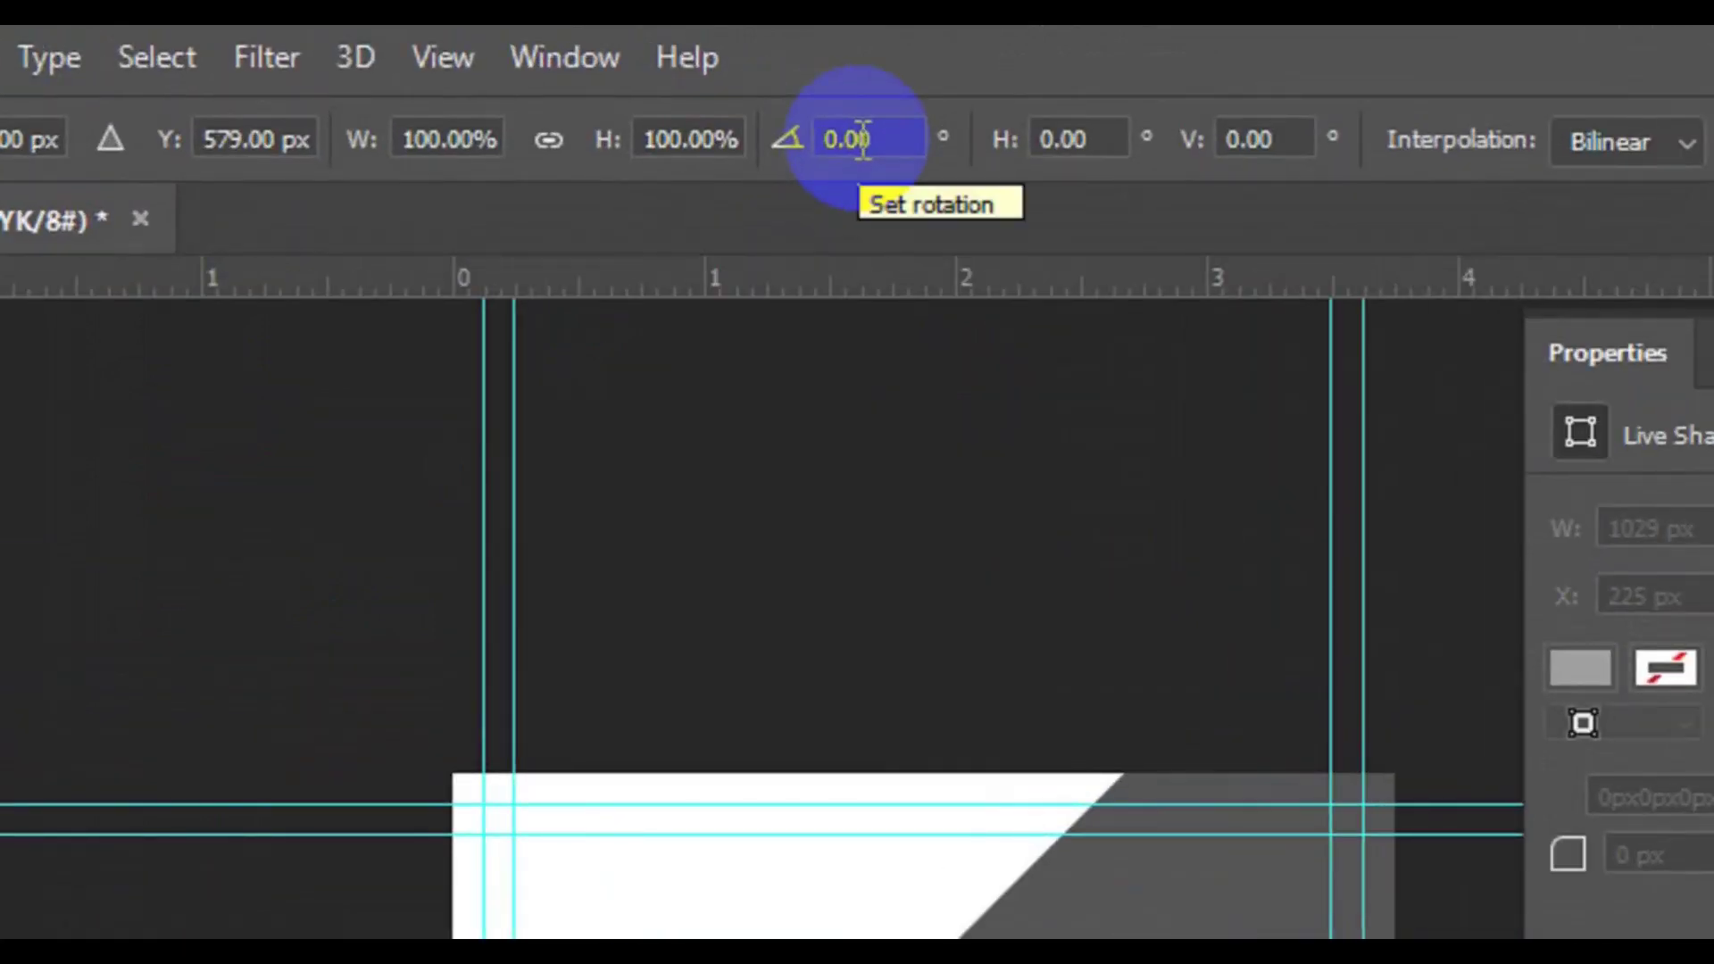
left_click(863, 140)
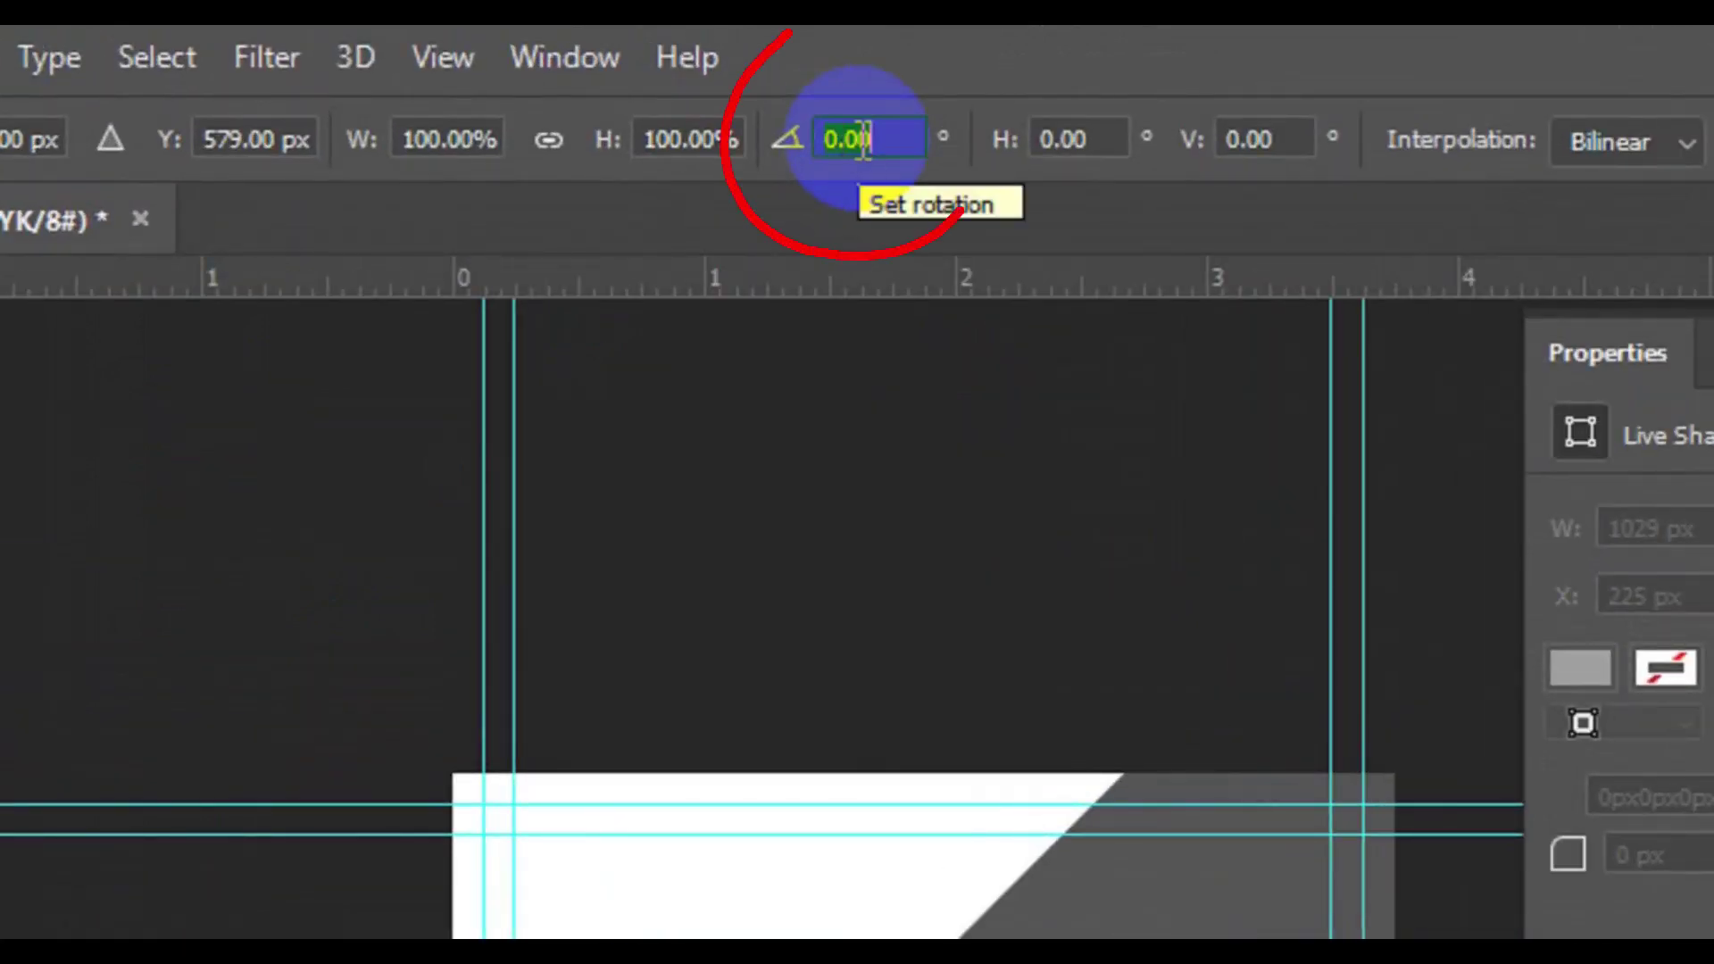
type("-4")
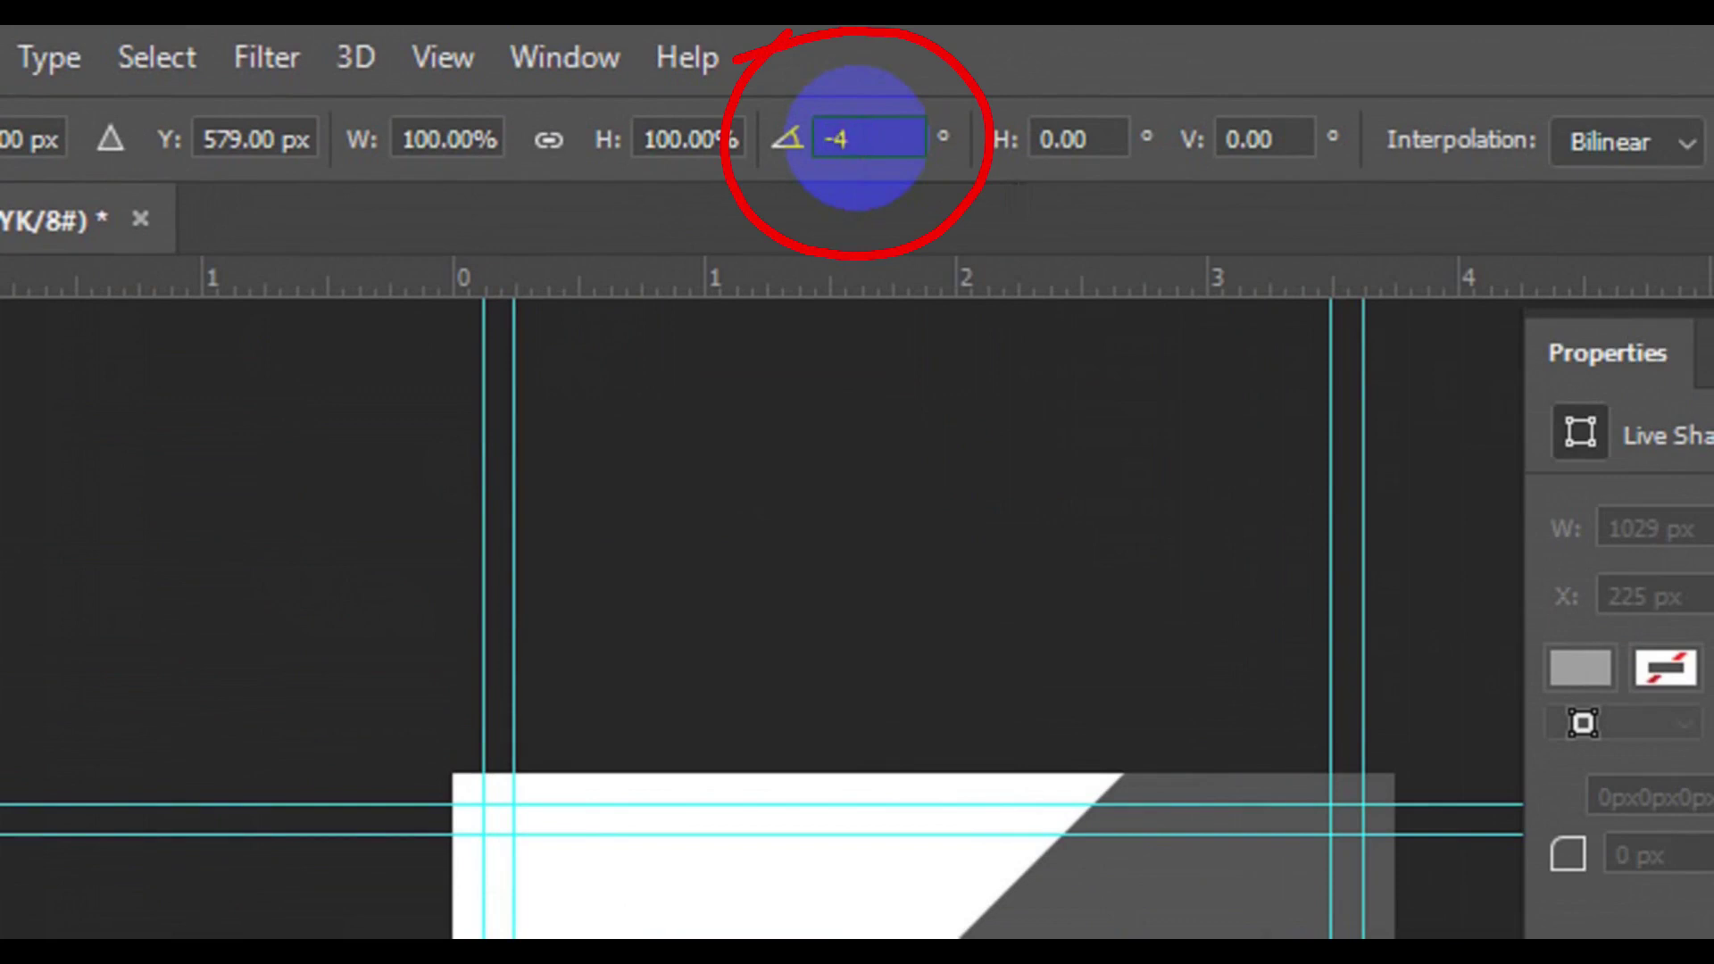
type("5")
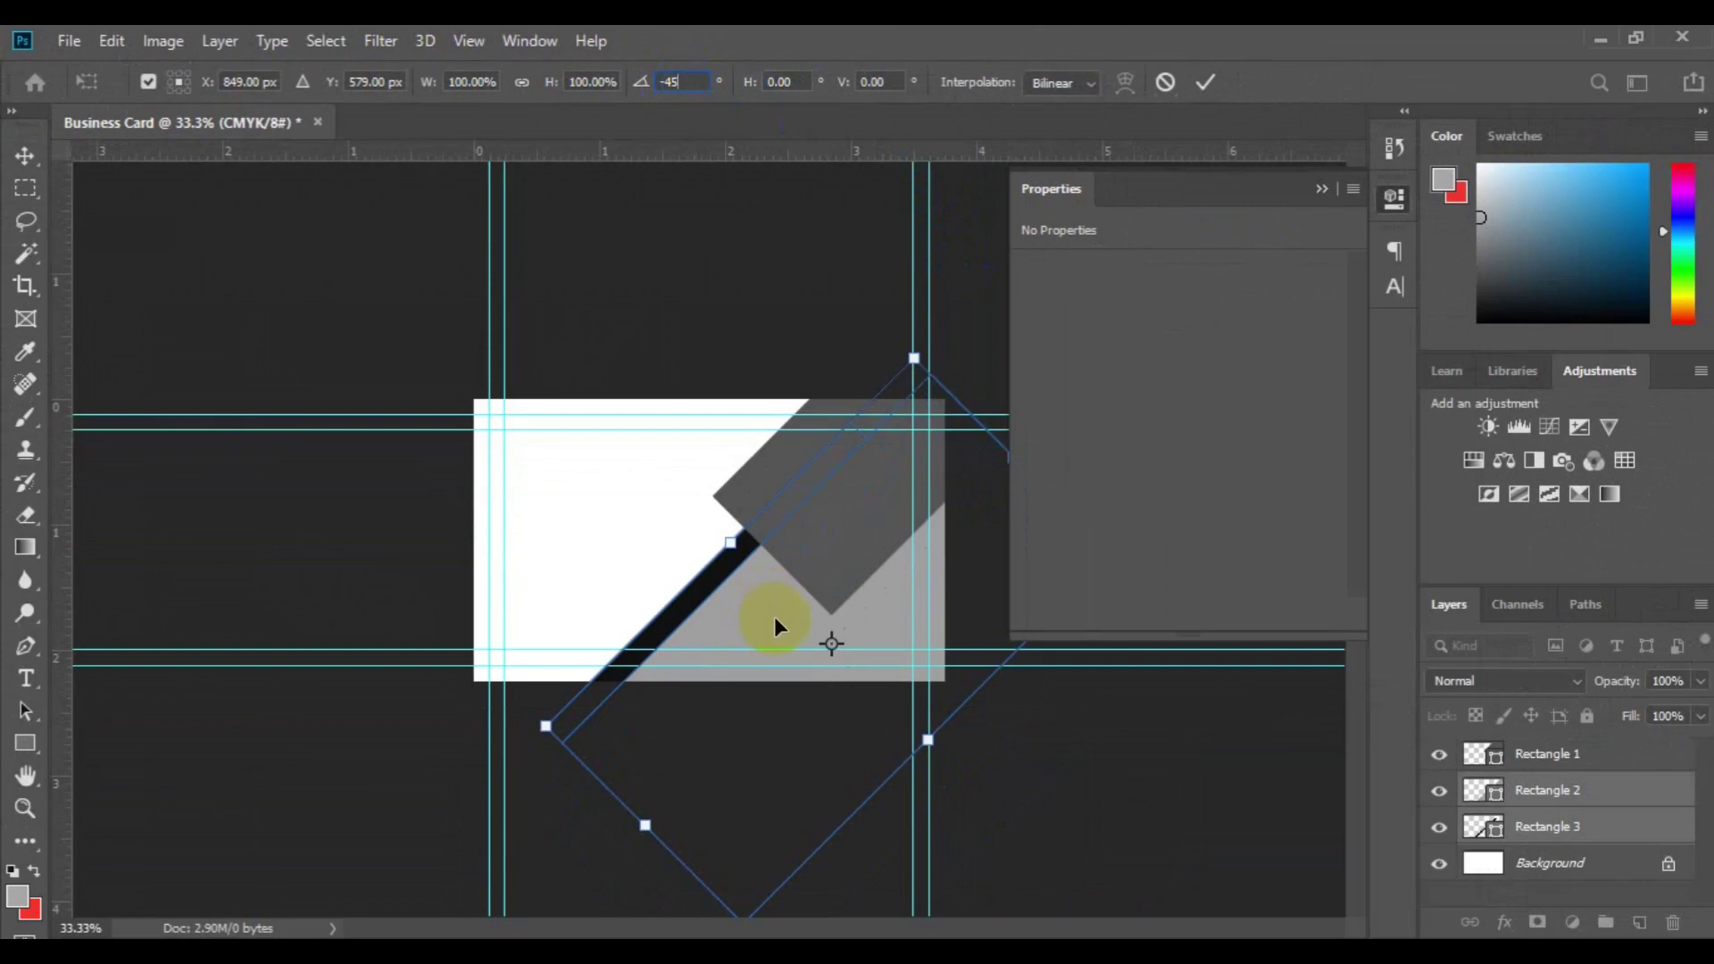
left_click_drag(801, 614, 850, 571)
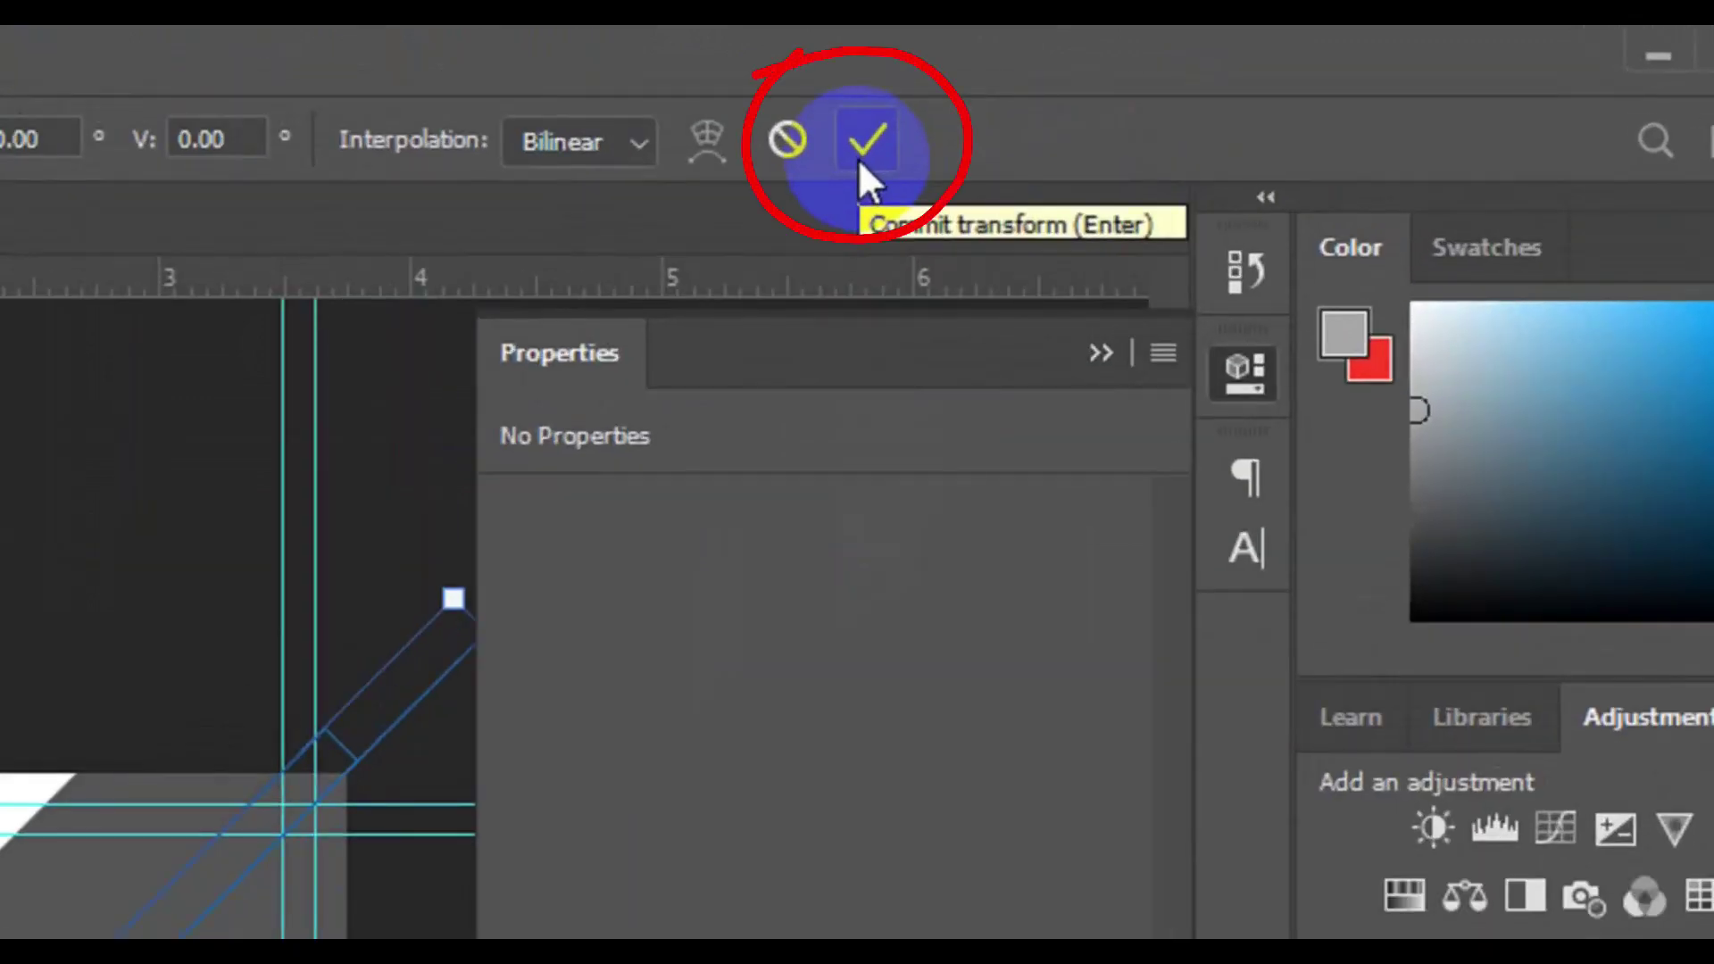
left_click(859, 158)
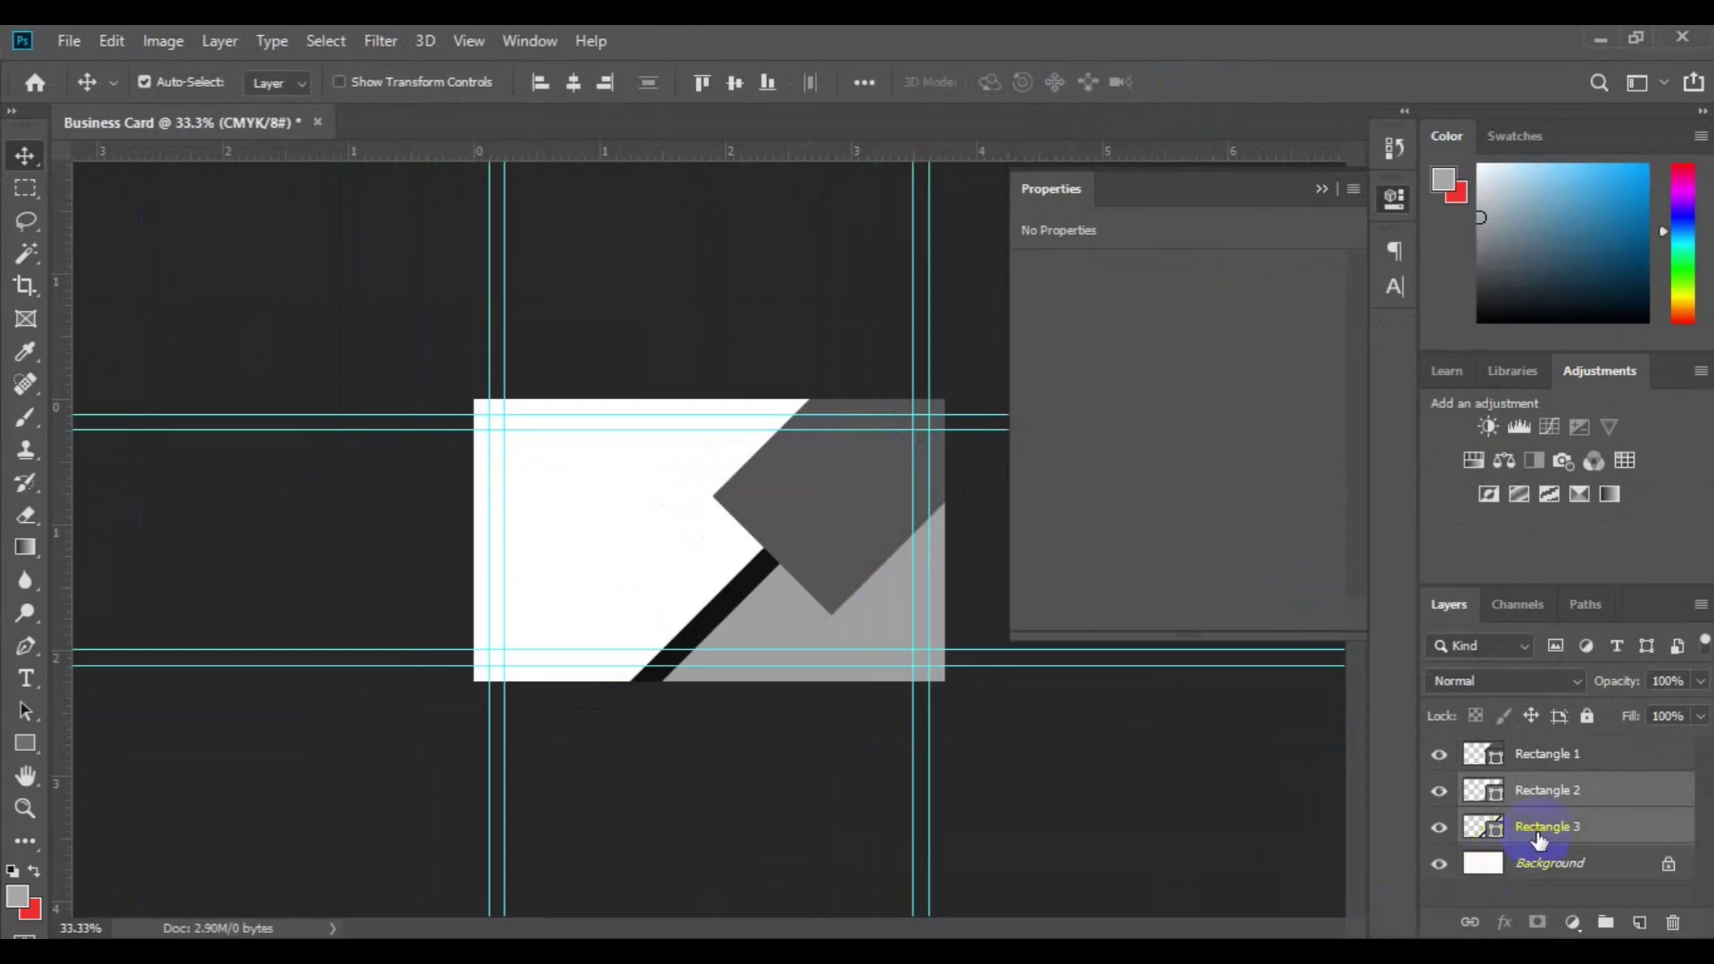
Duplicate the Rectangle 3 layer as a new layer named Rectangle 4
left_click(1567, 835)
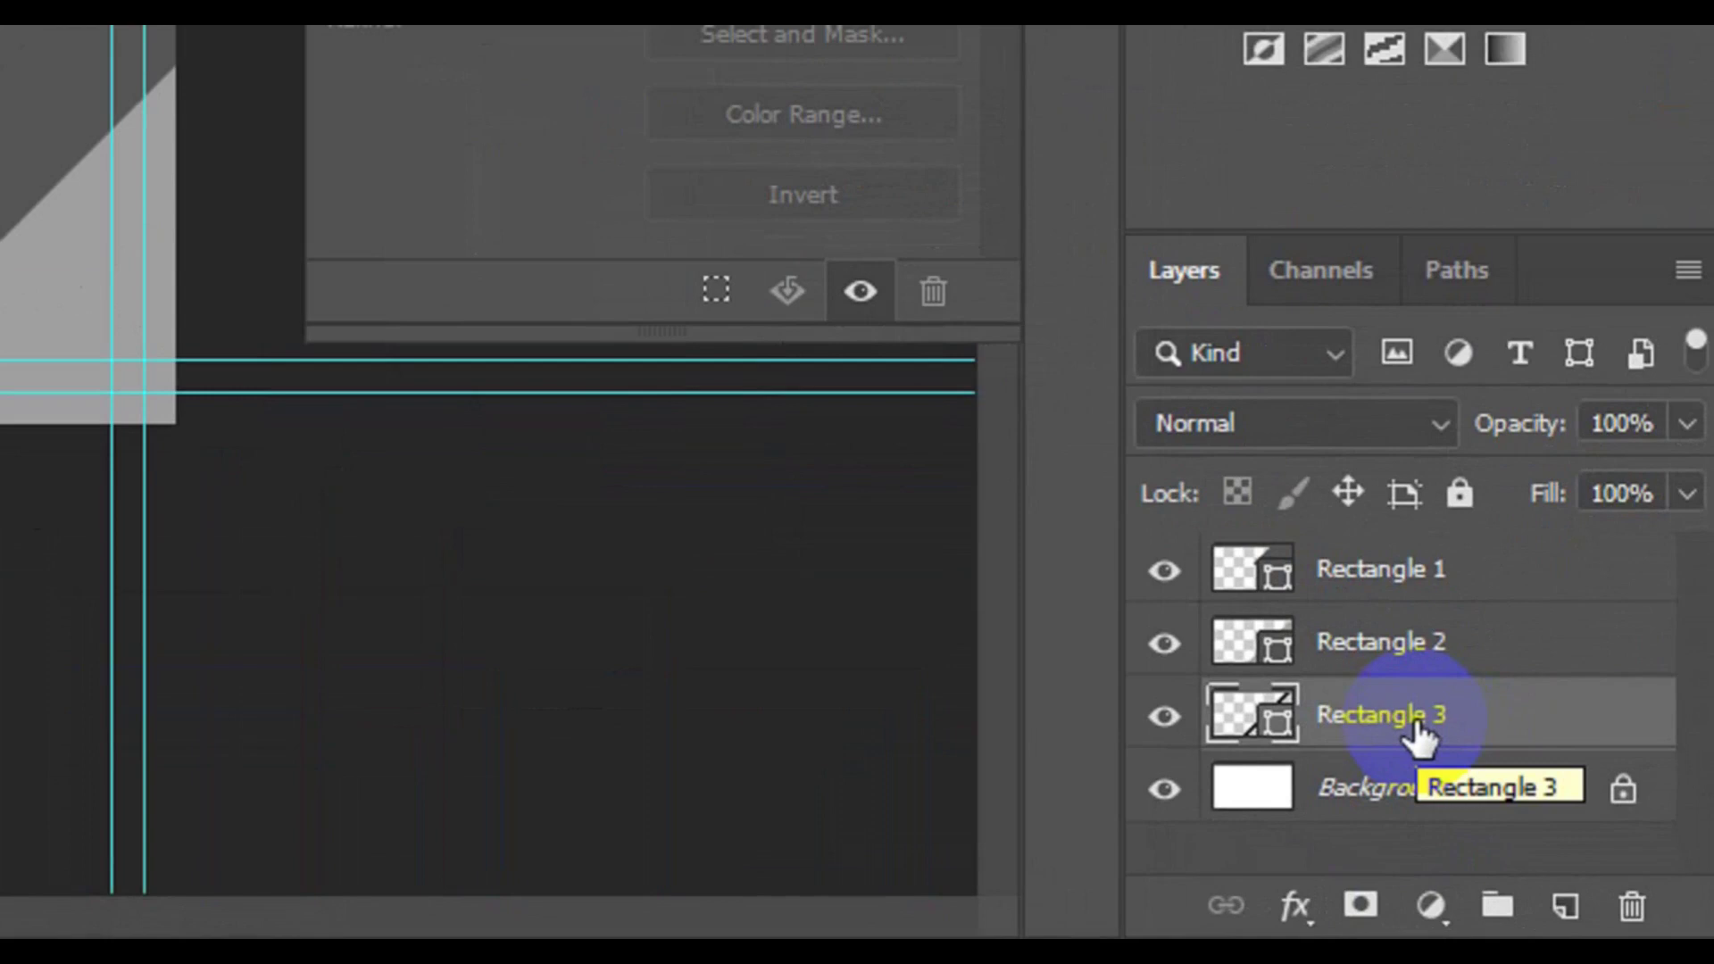
right_click(1416, 723)
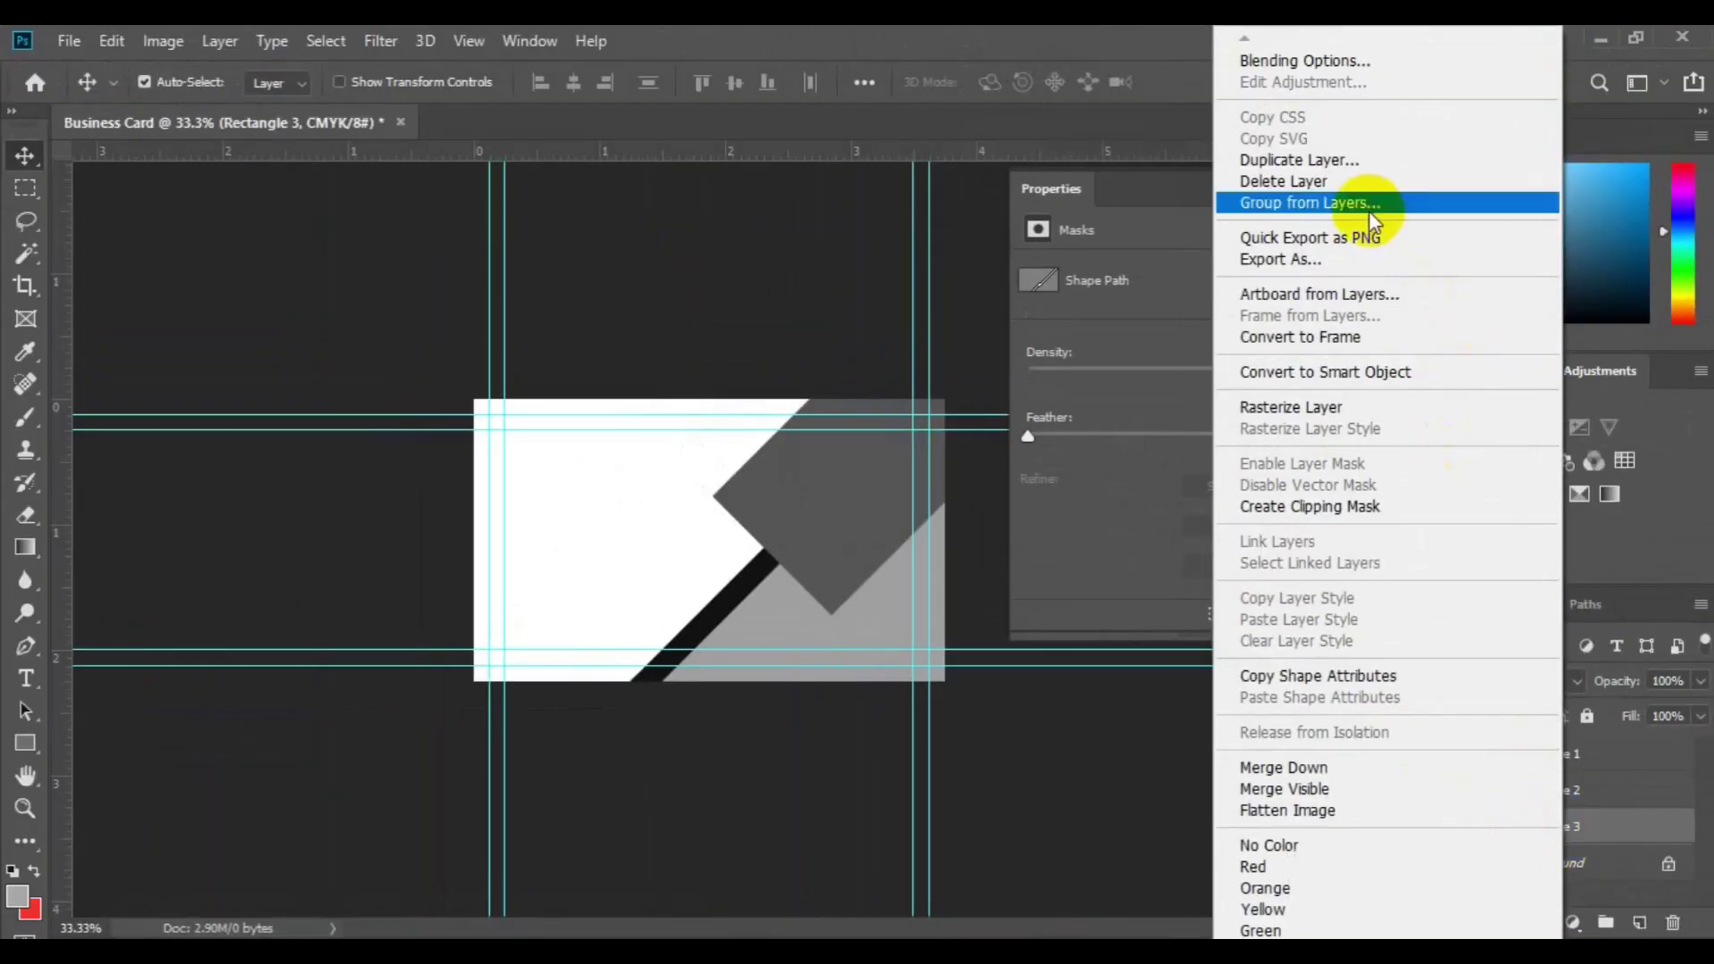
left_click(1327, 168)
left_click(827, 298)
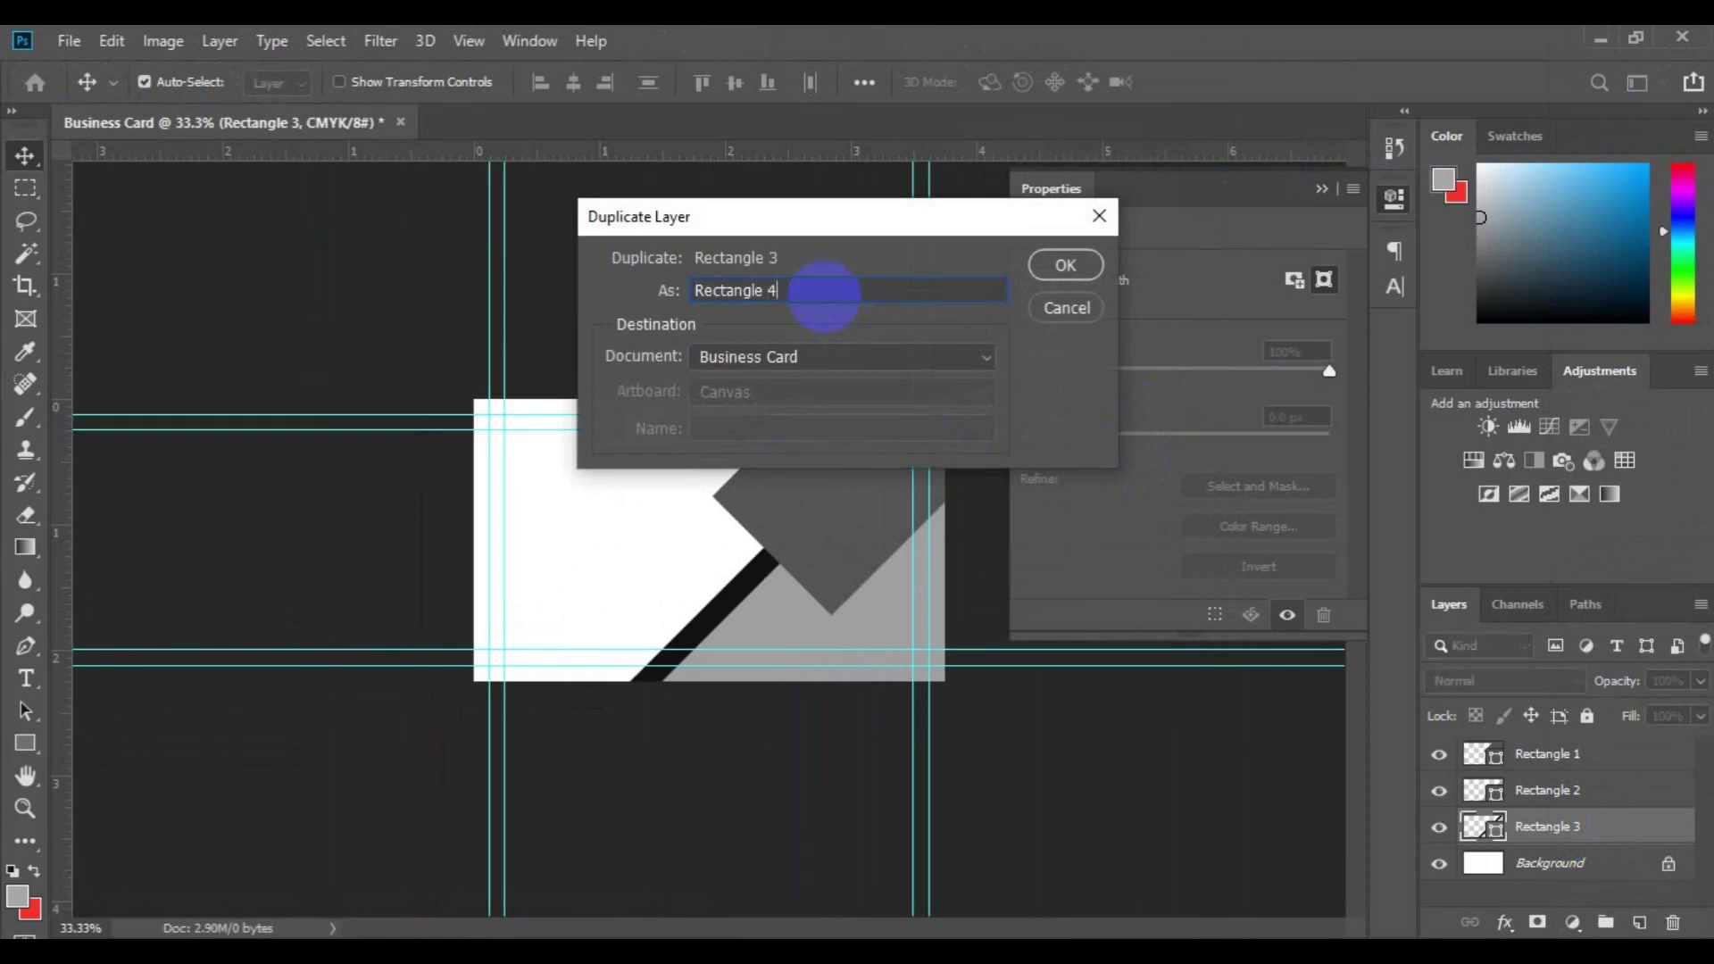
left_click(1058, 272)
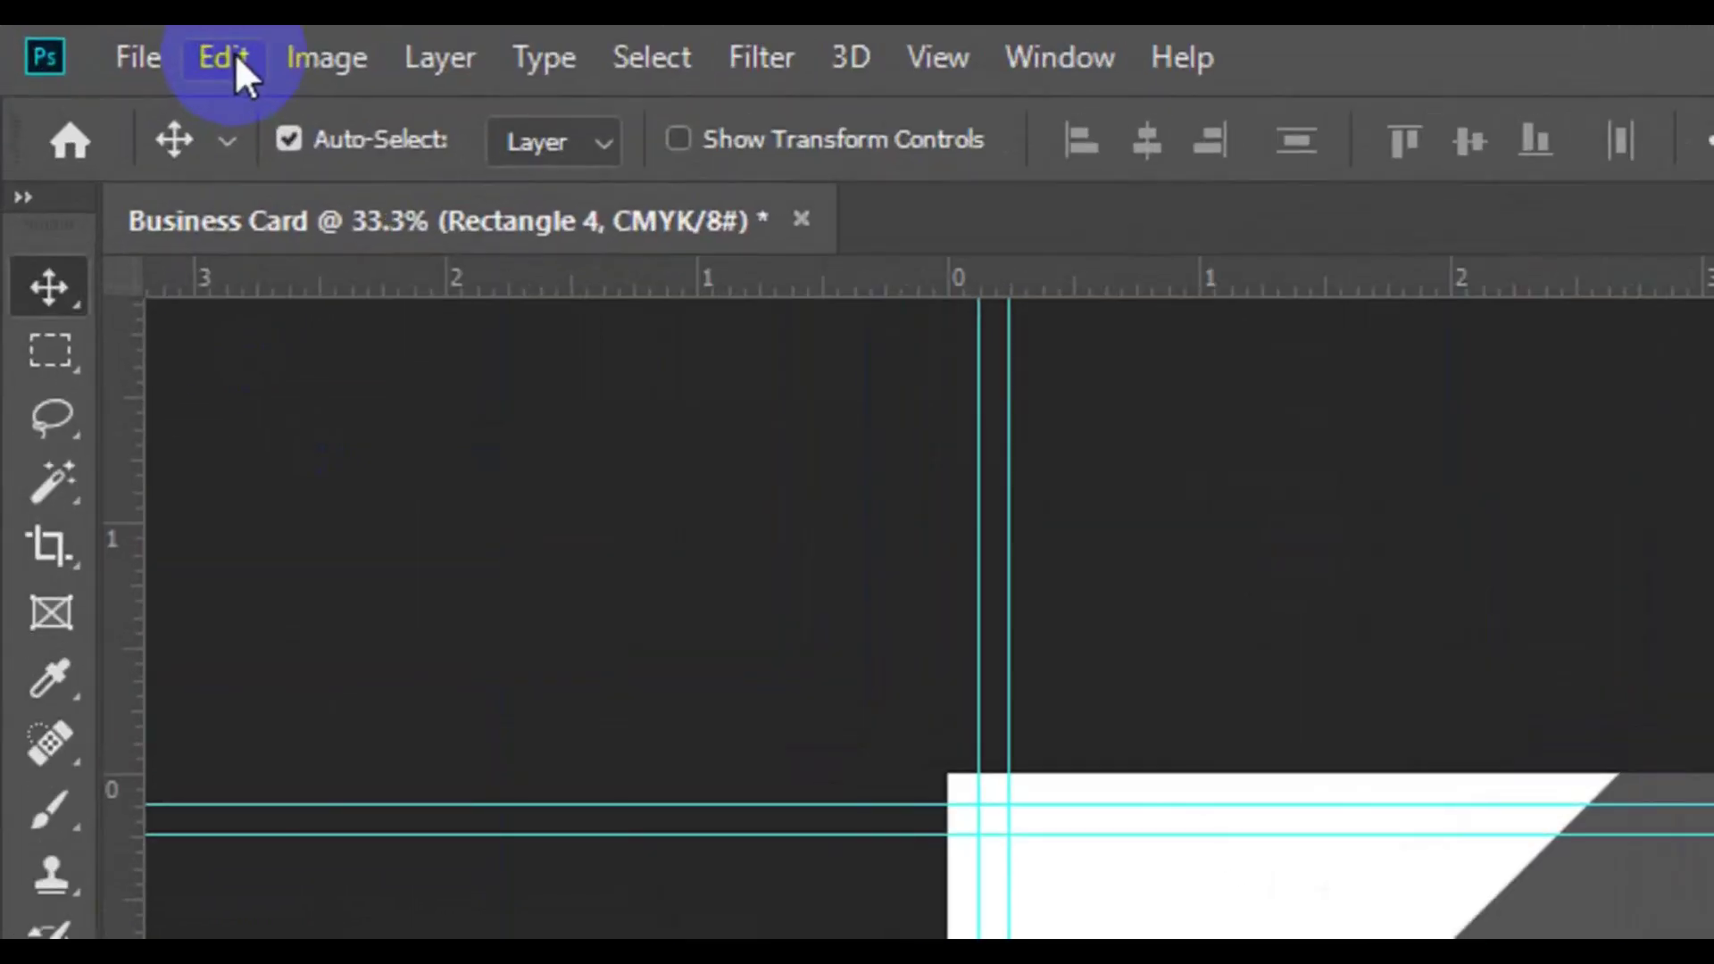
Free Transform the duplicate stripe up and to the right so it shows above the diamond
left_click(234, 55)
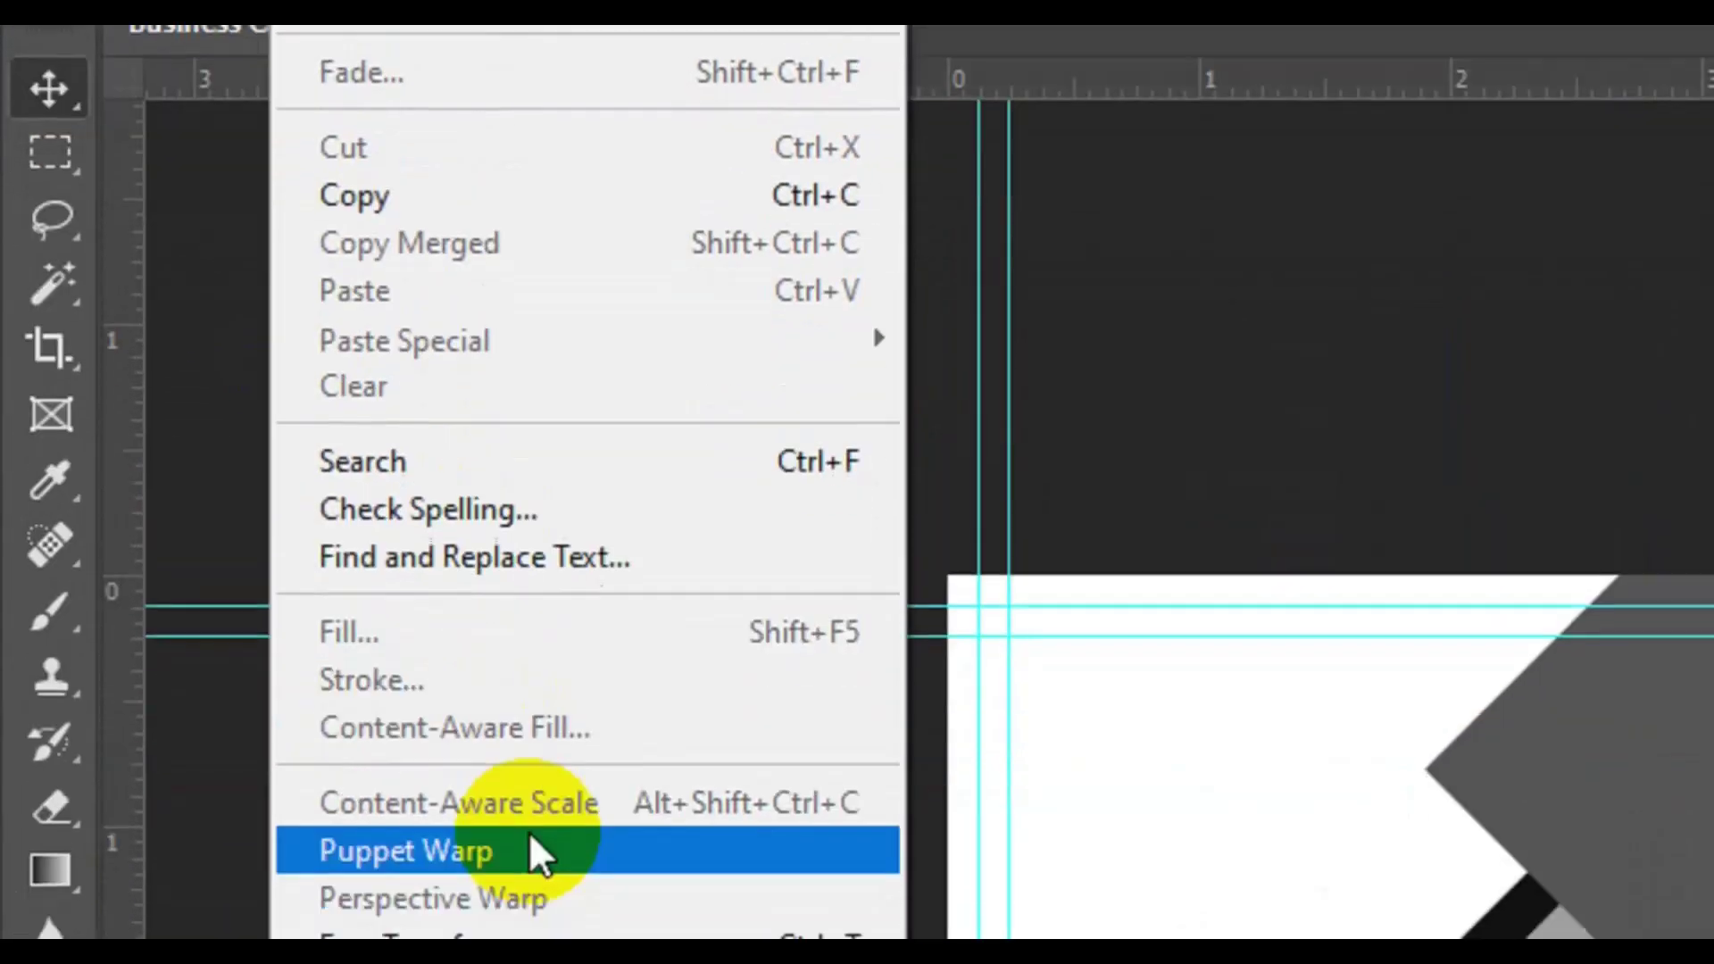
left_click(531, 714)
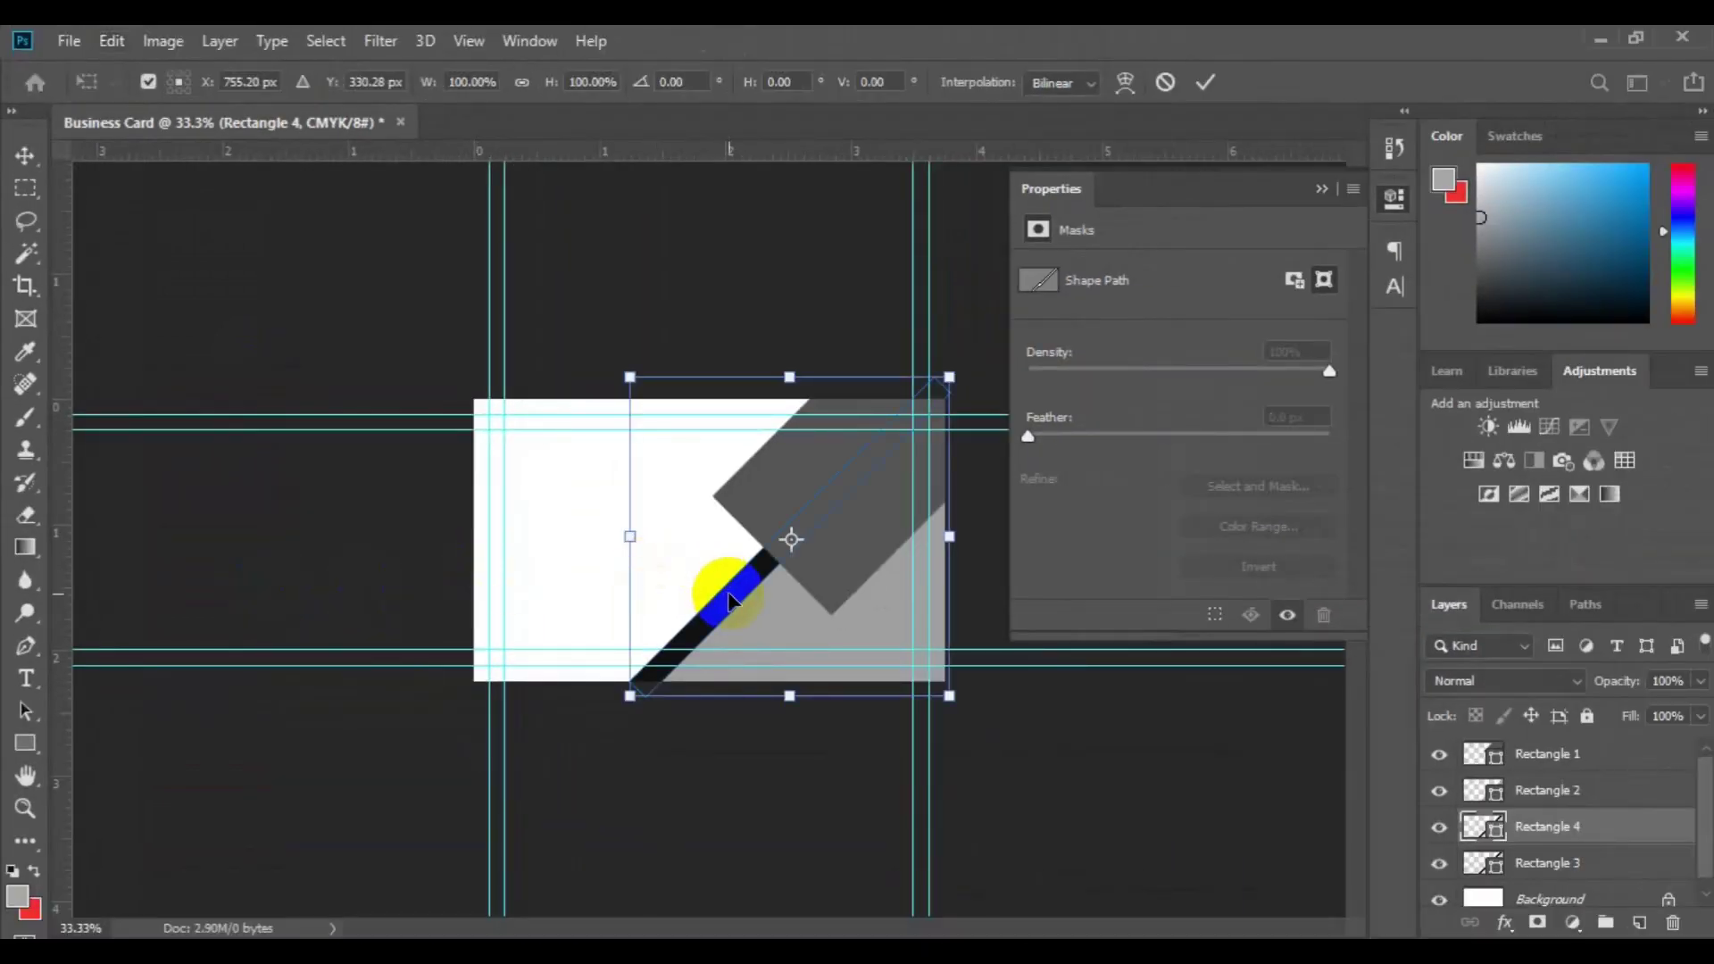
left_click_drag(729, 600, 821, 369)
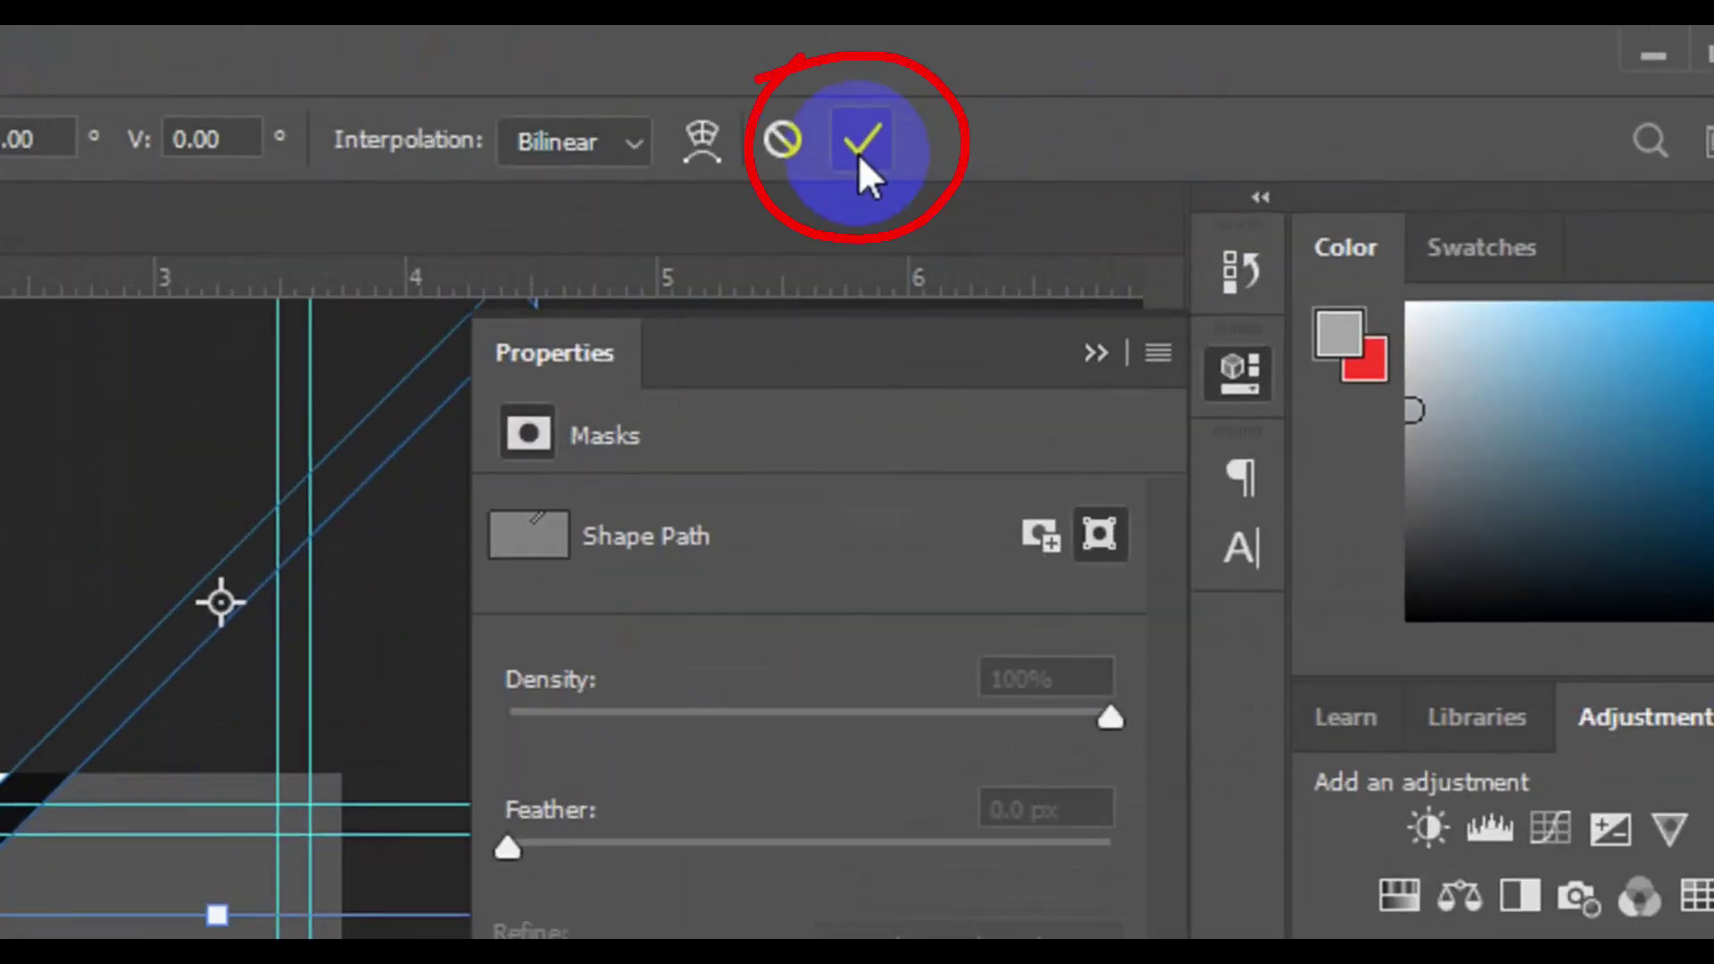
left_click(859, 154)
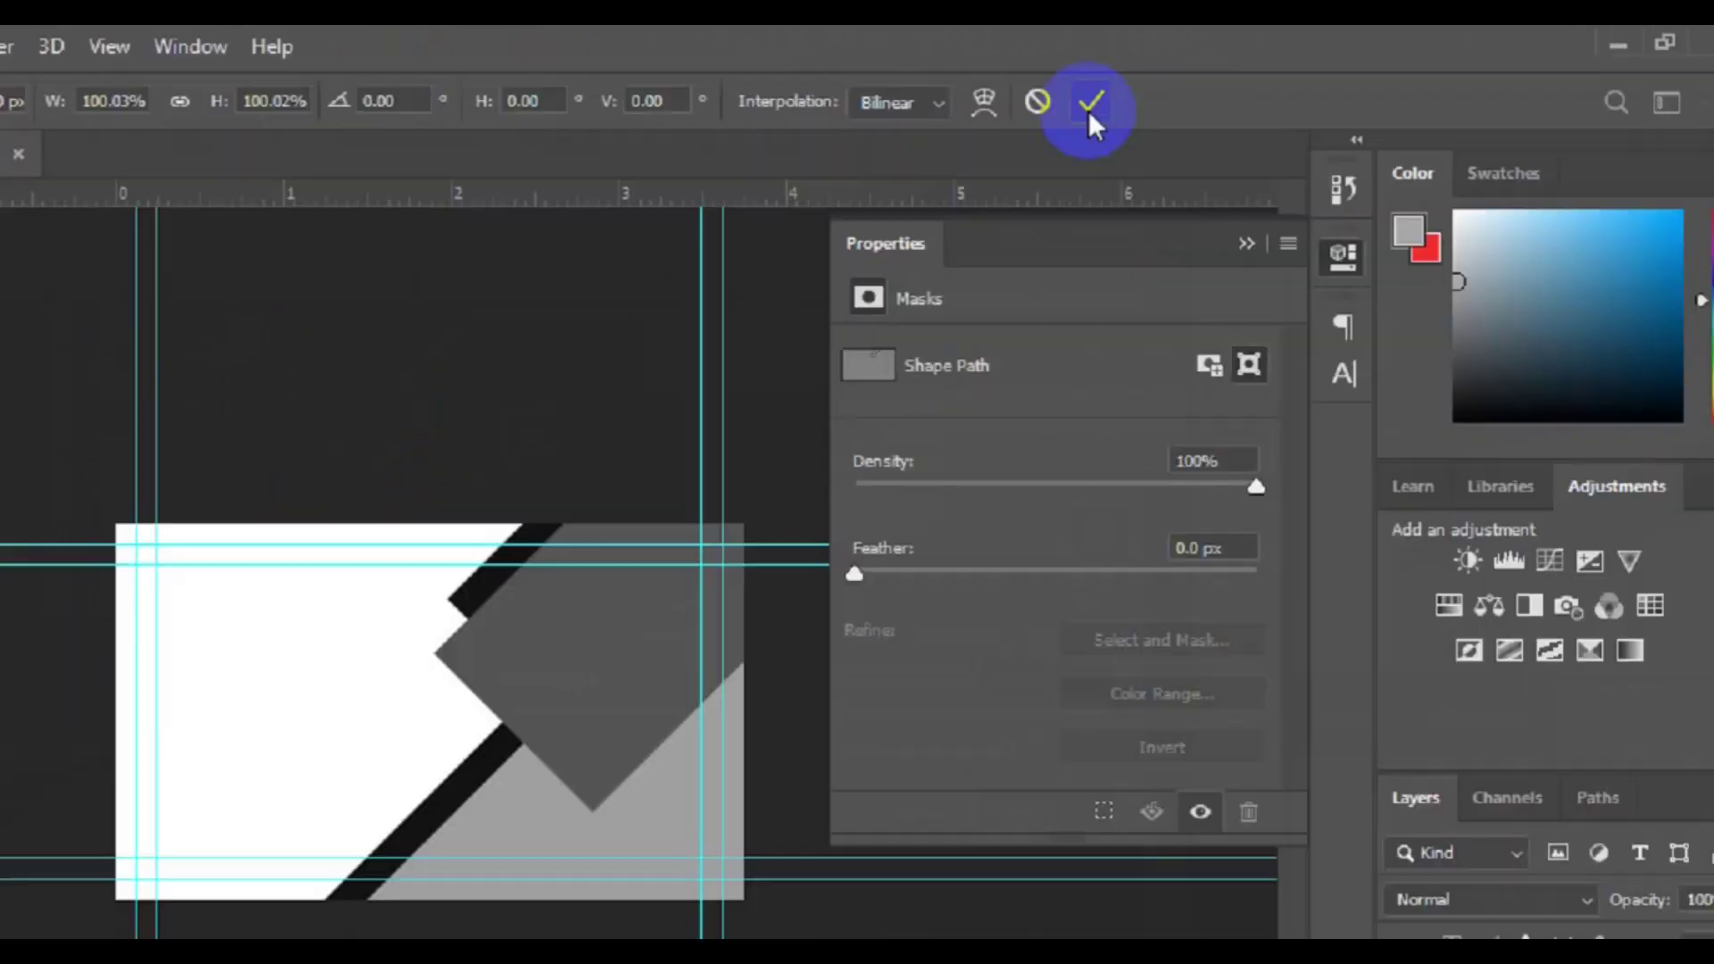
Nudge the original Rectangle 3 stripe slightly to realign it
left_click(748, 589)
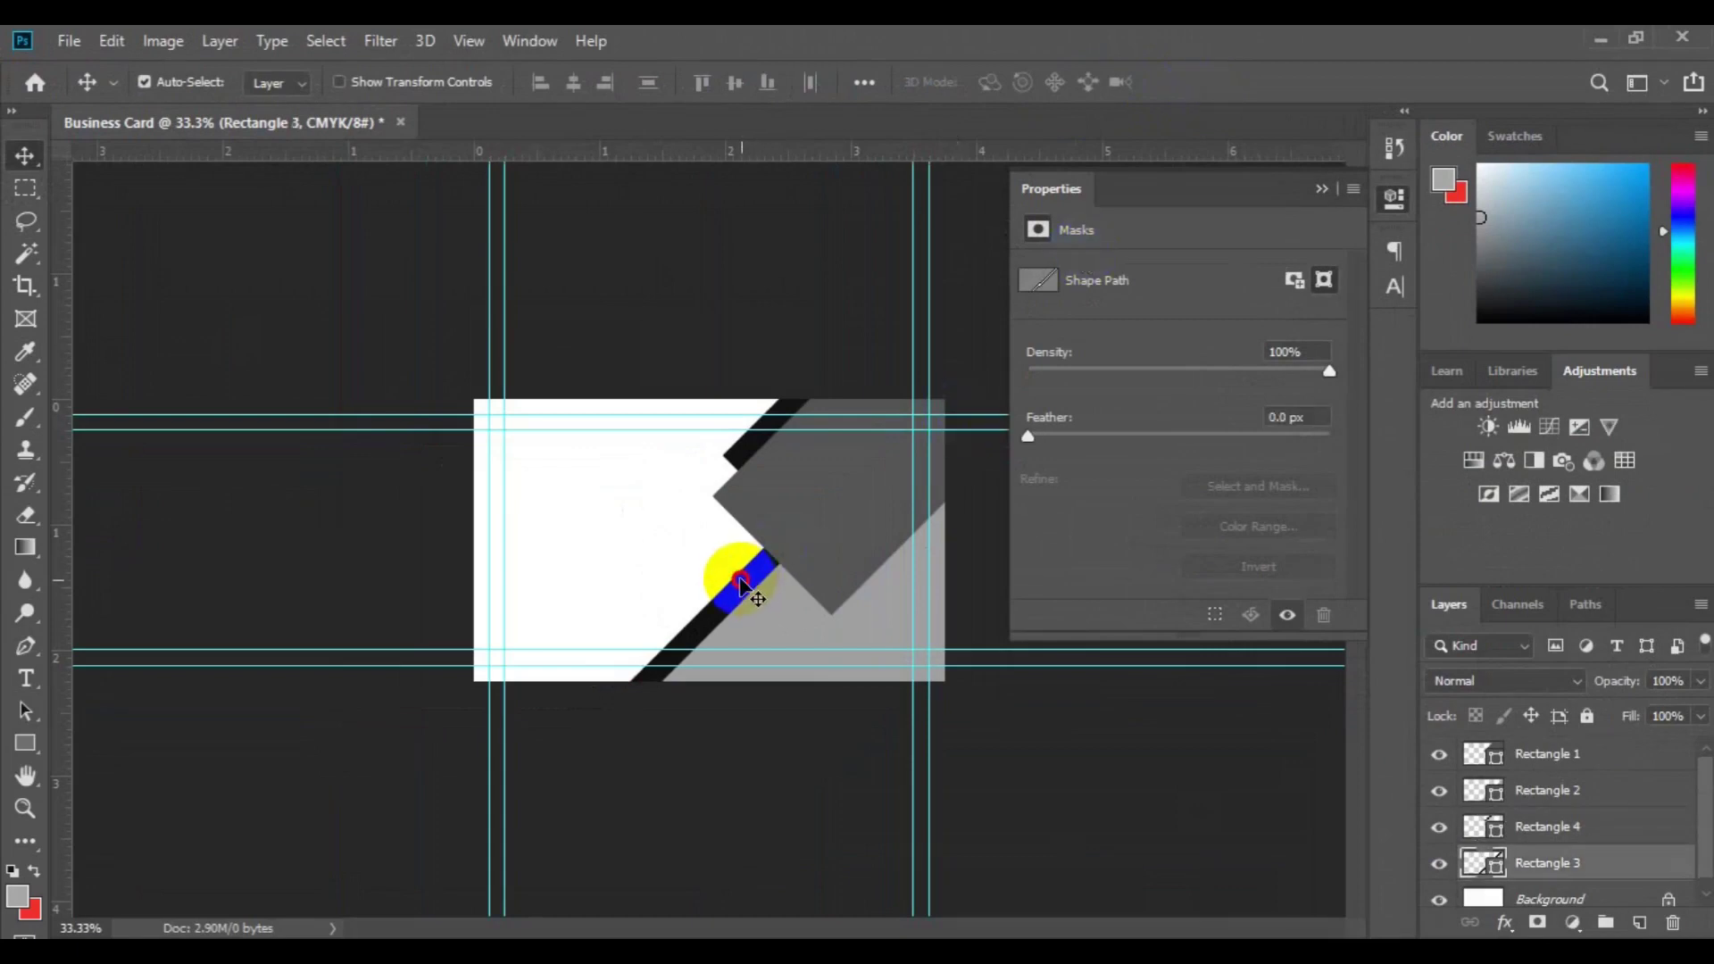
left_click_drag(741, 579, 737, 582)
left_click_drag(738, 582, 740, 584)
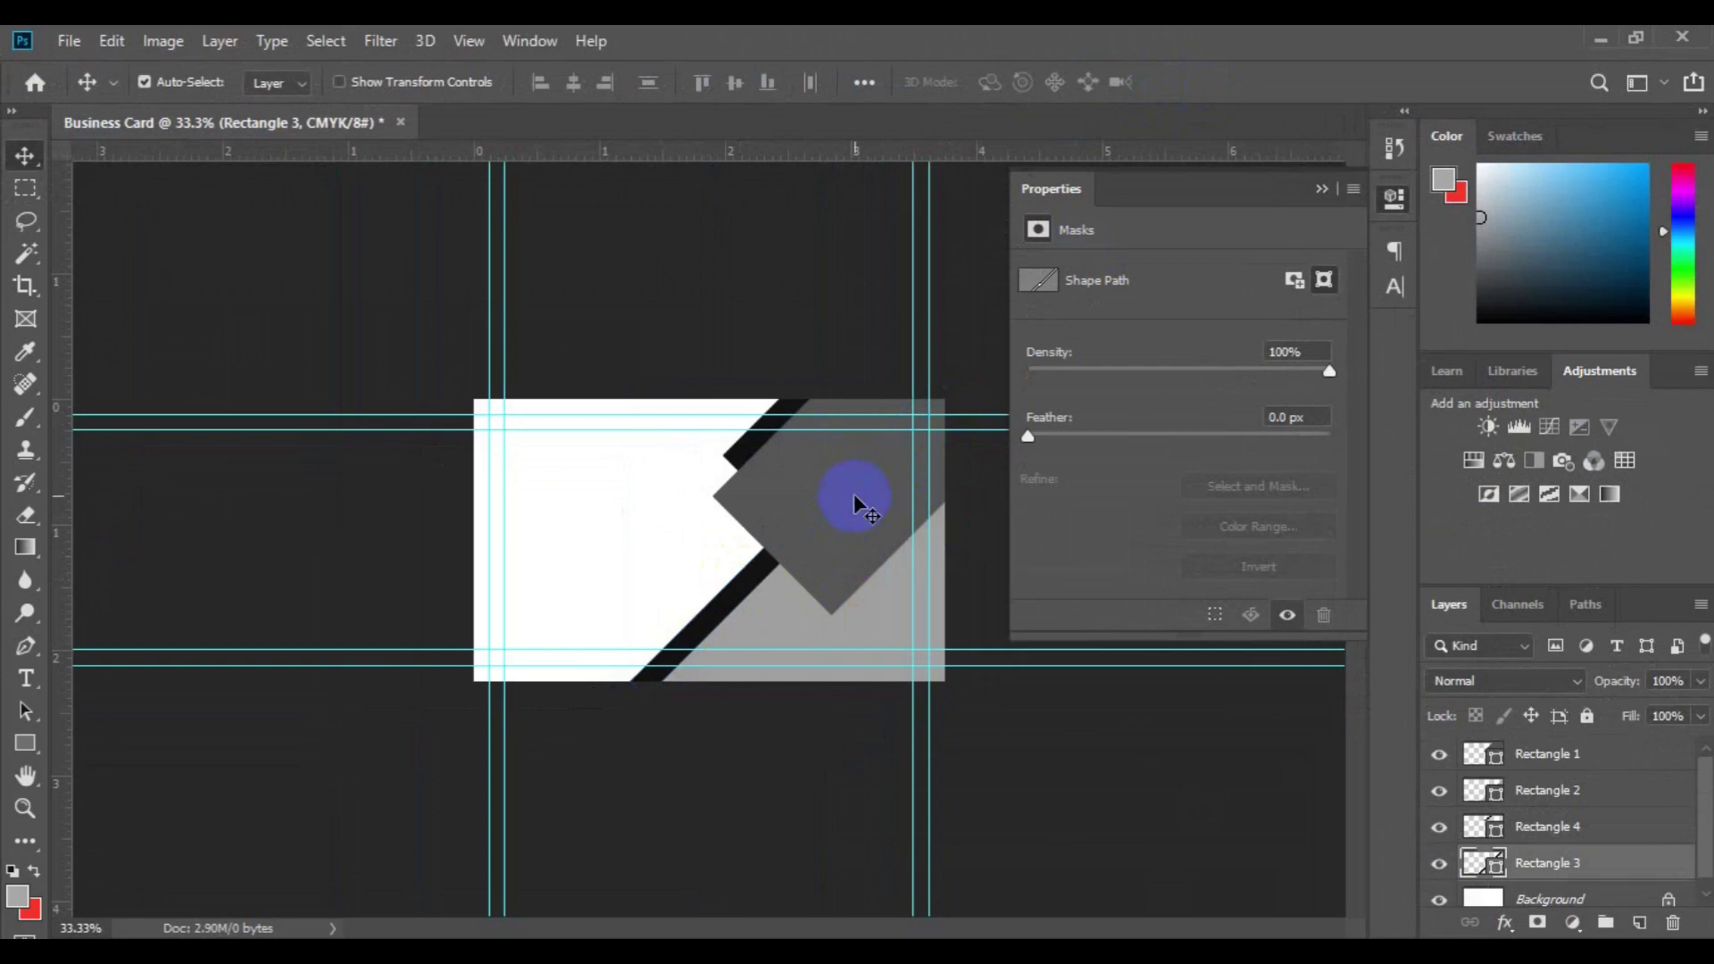
Add a Gradient Overlay layer style to the Rectangle 1 diamond
left_click(817, 623)
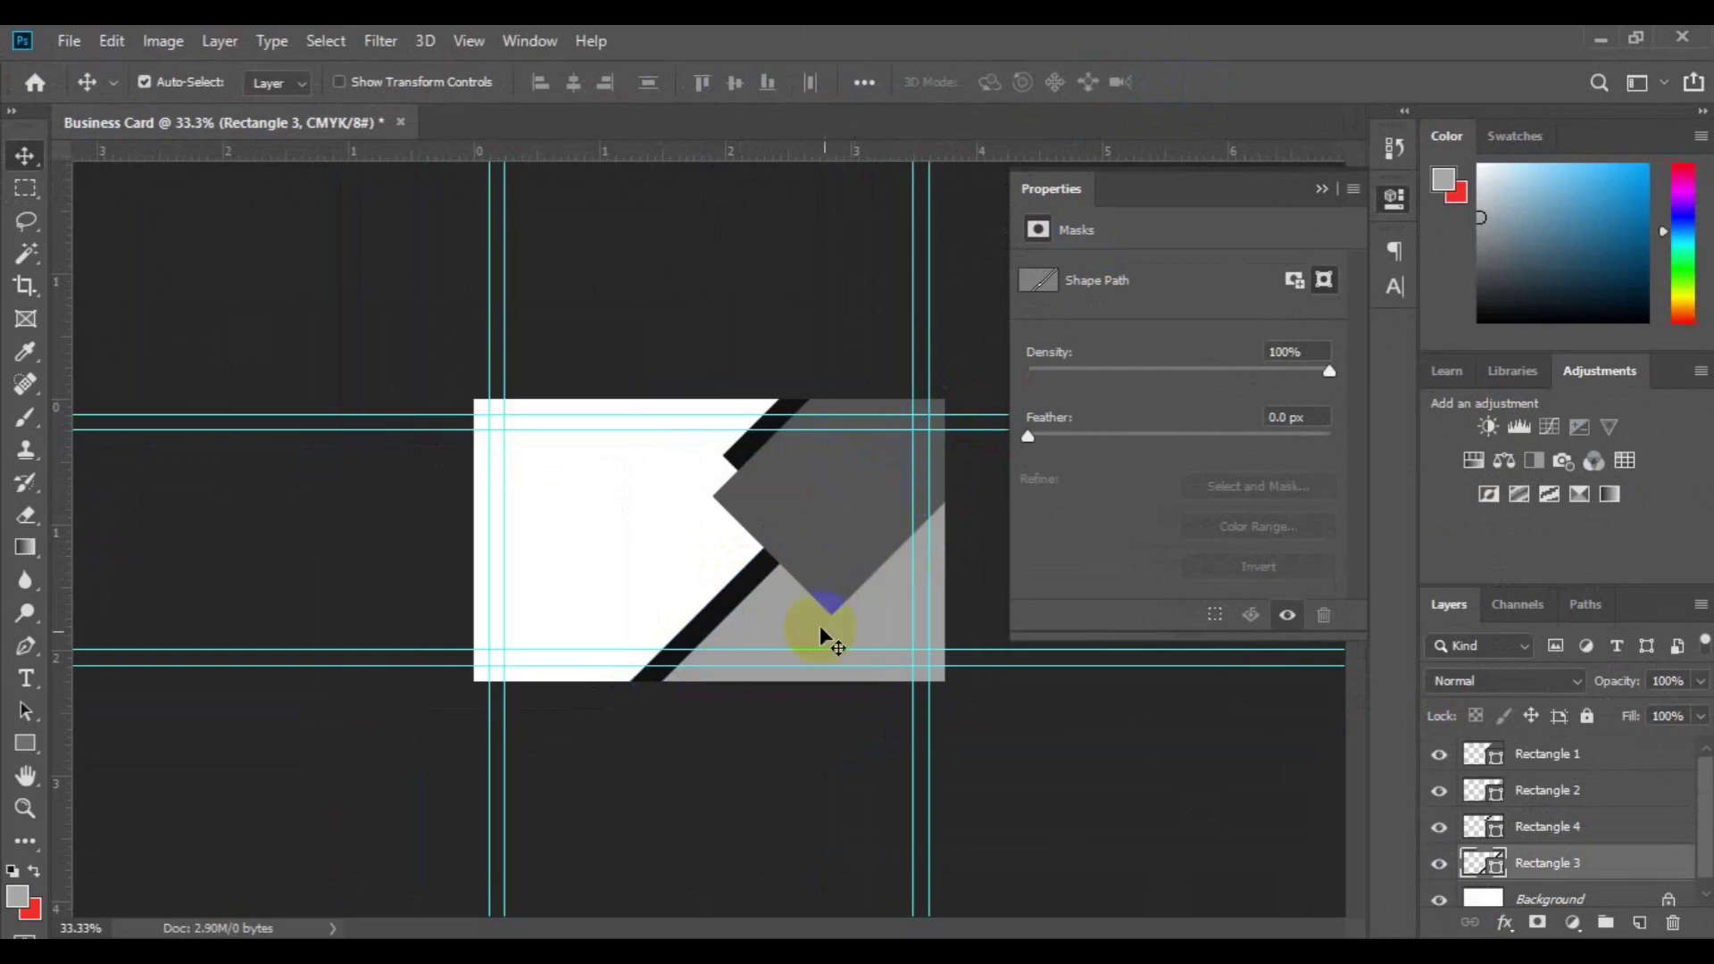
left_click(818, 533)
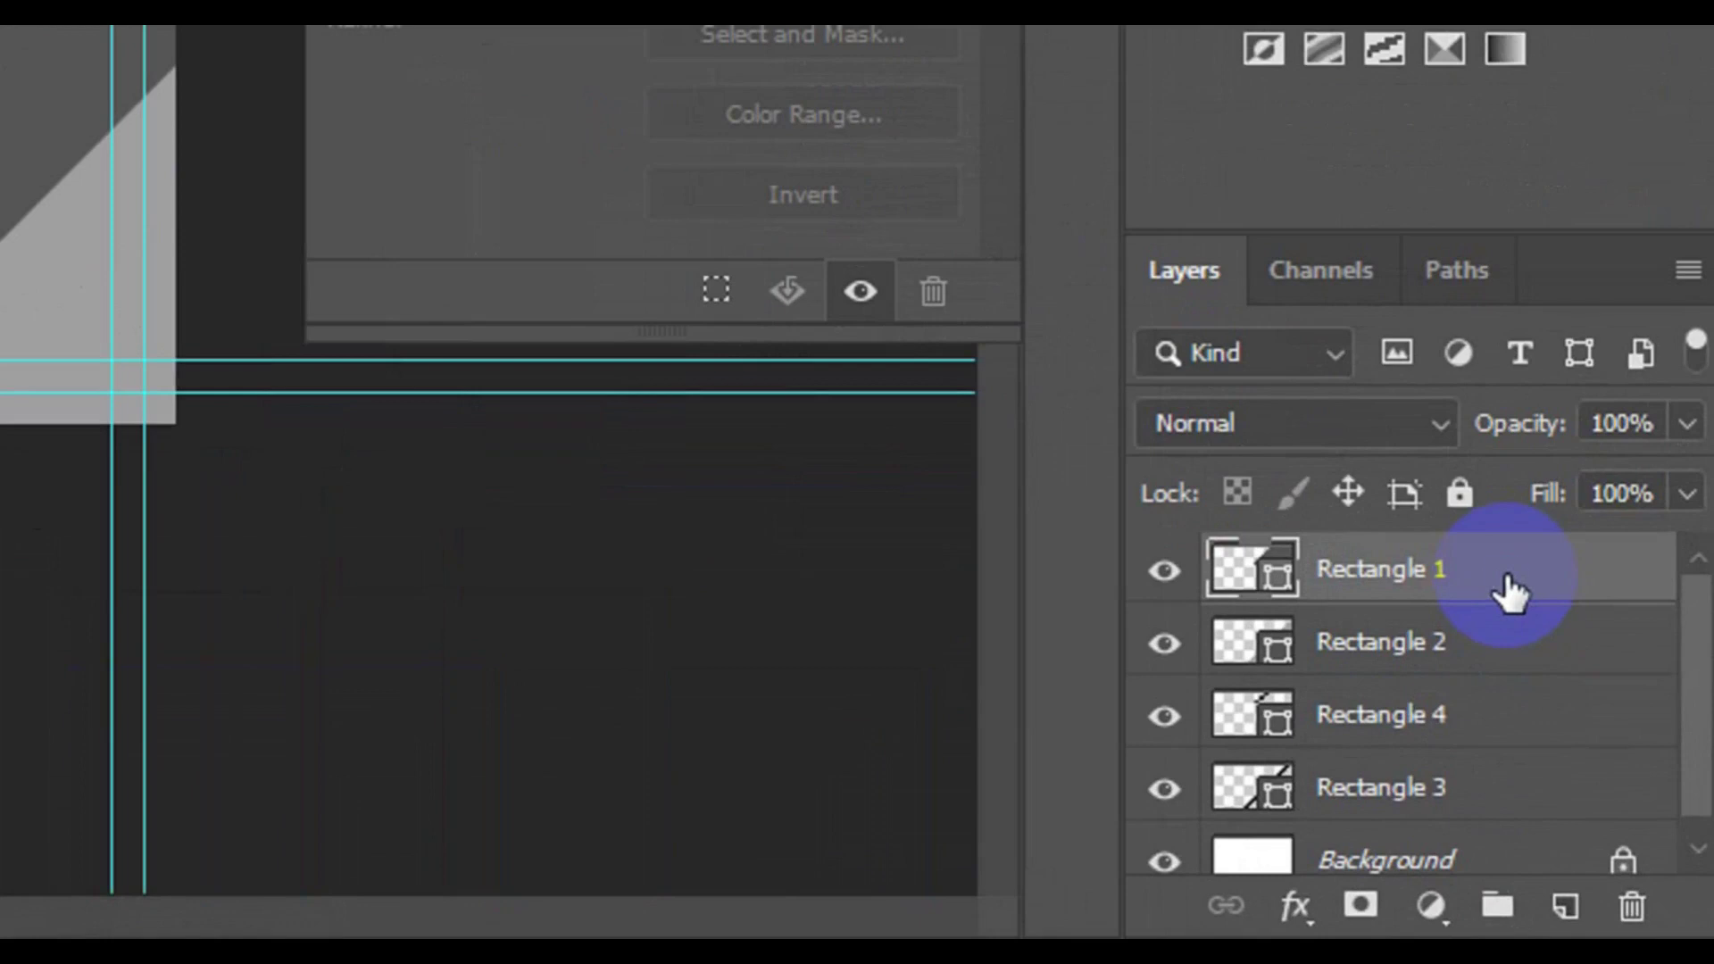
right_click(1506, 579)
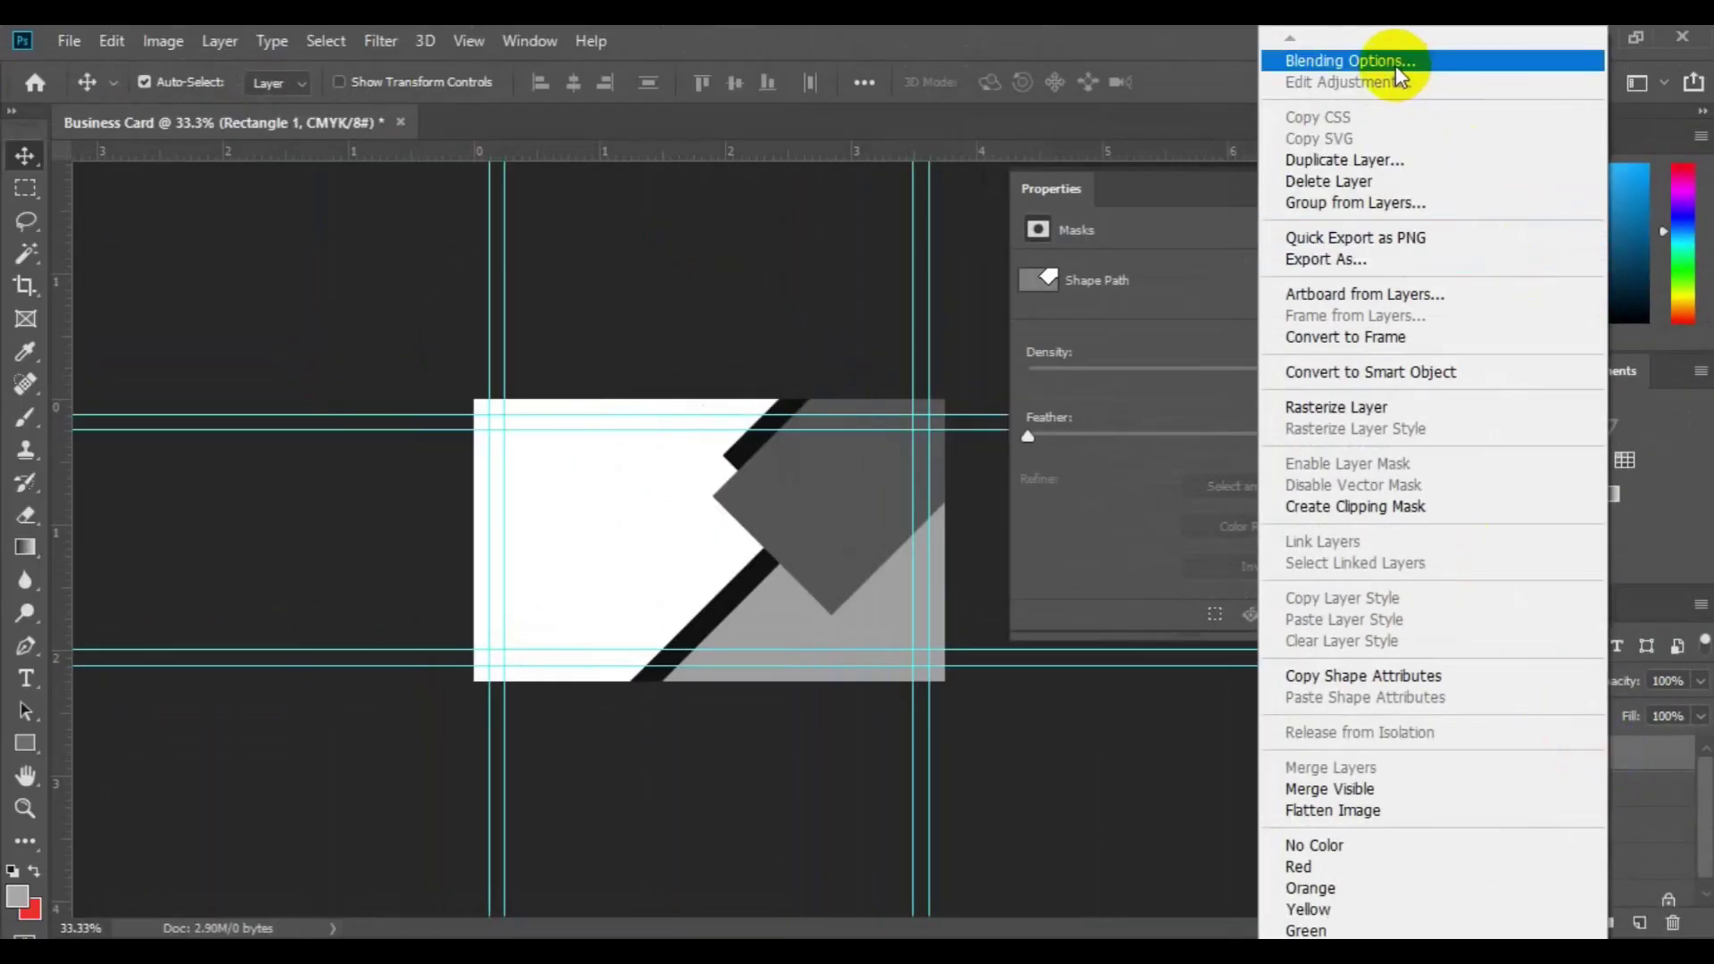
left_click(1389, 66)
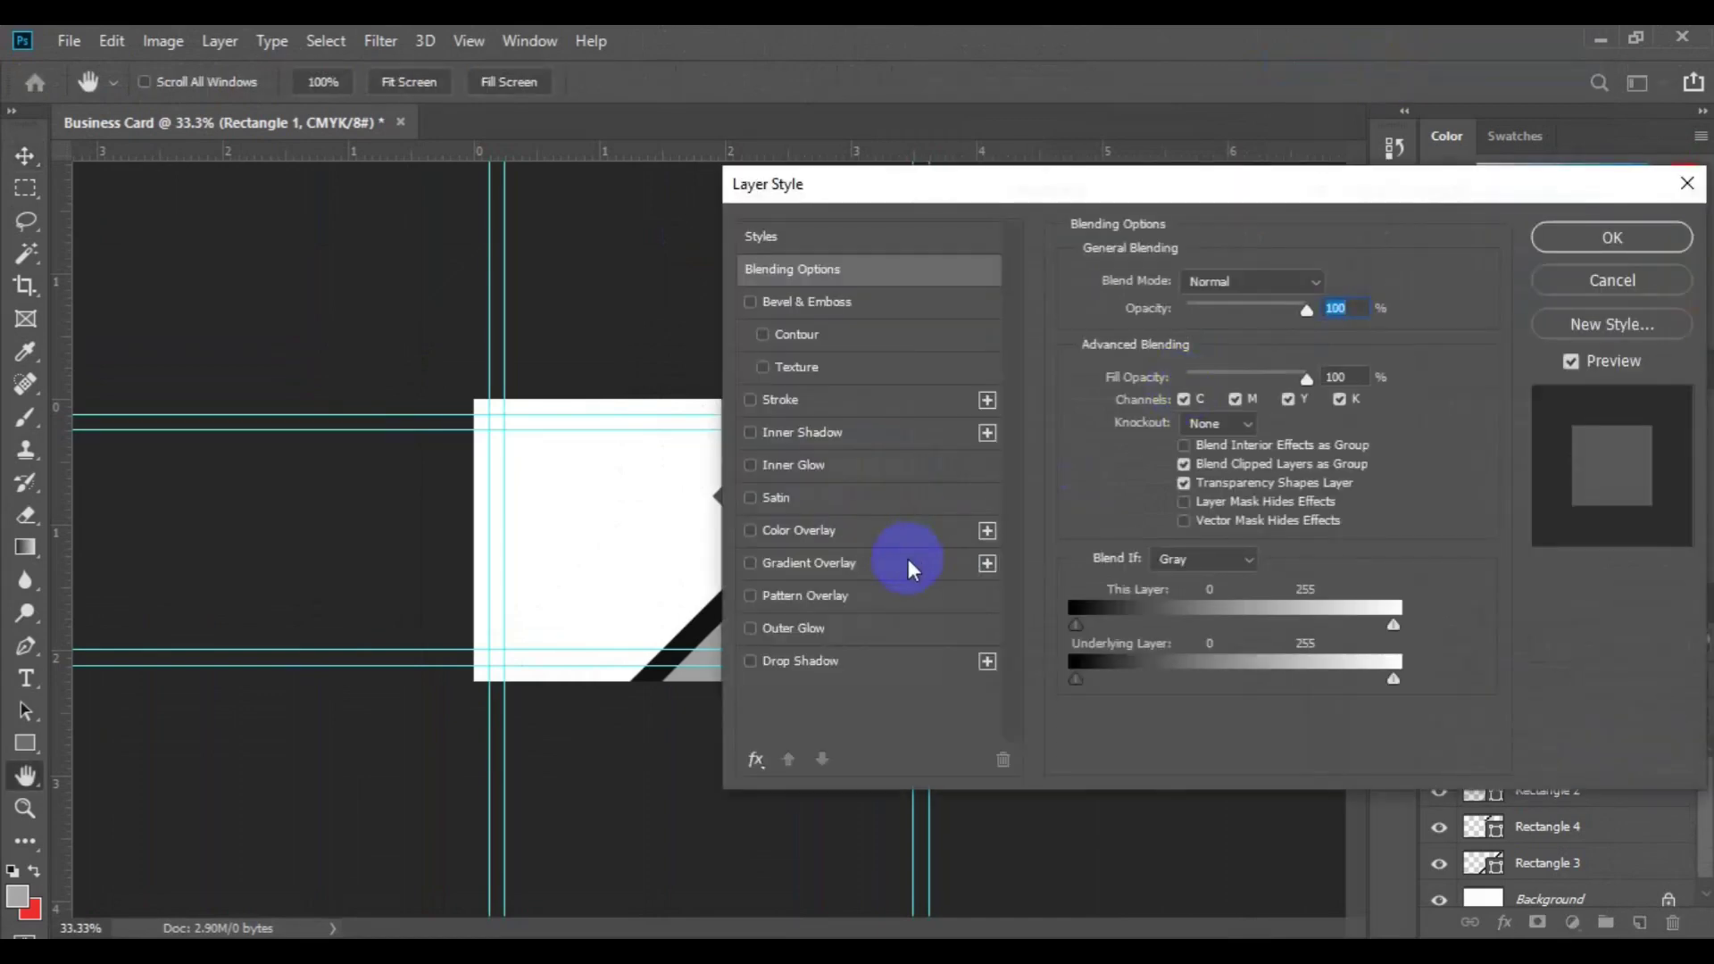
left_click(844, 570)
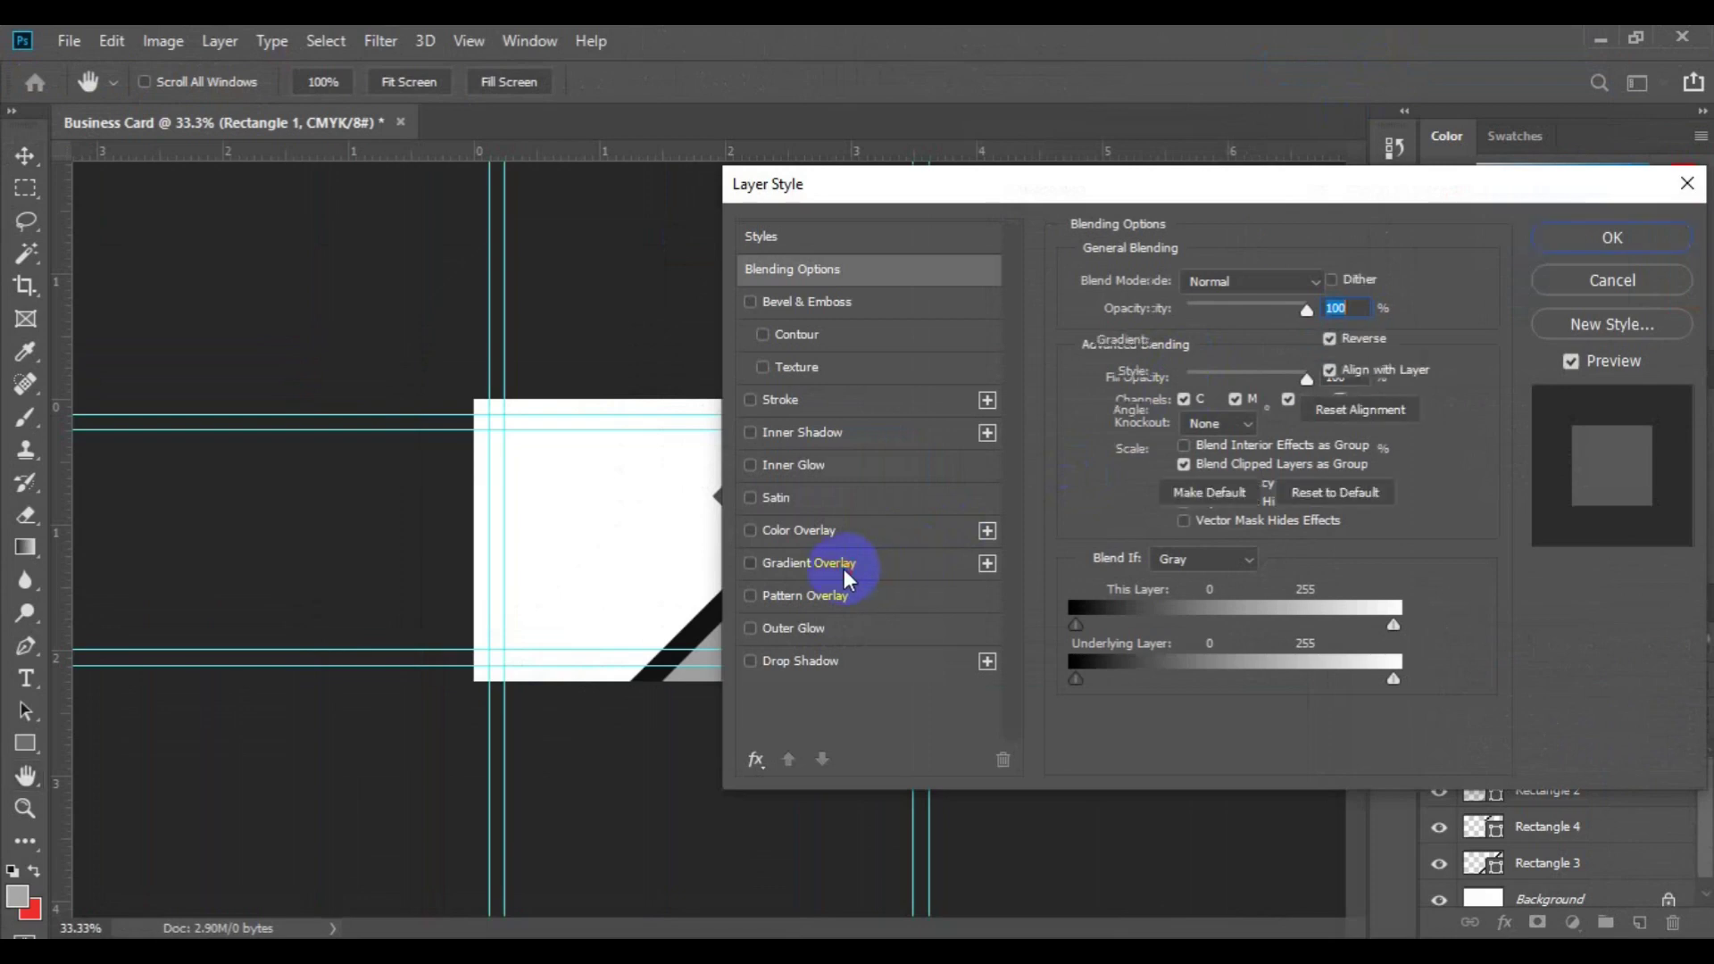
left_click_drag(893, 184, 1128, 60)
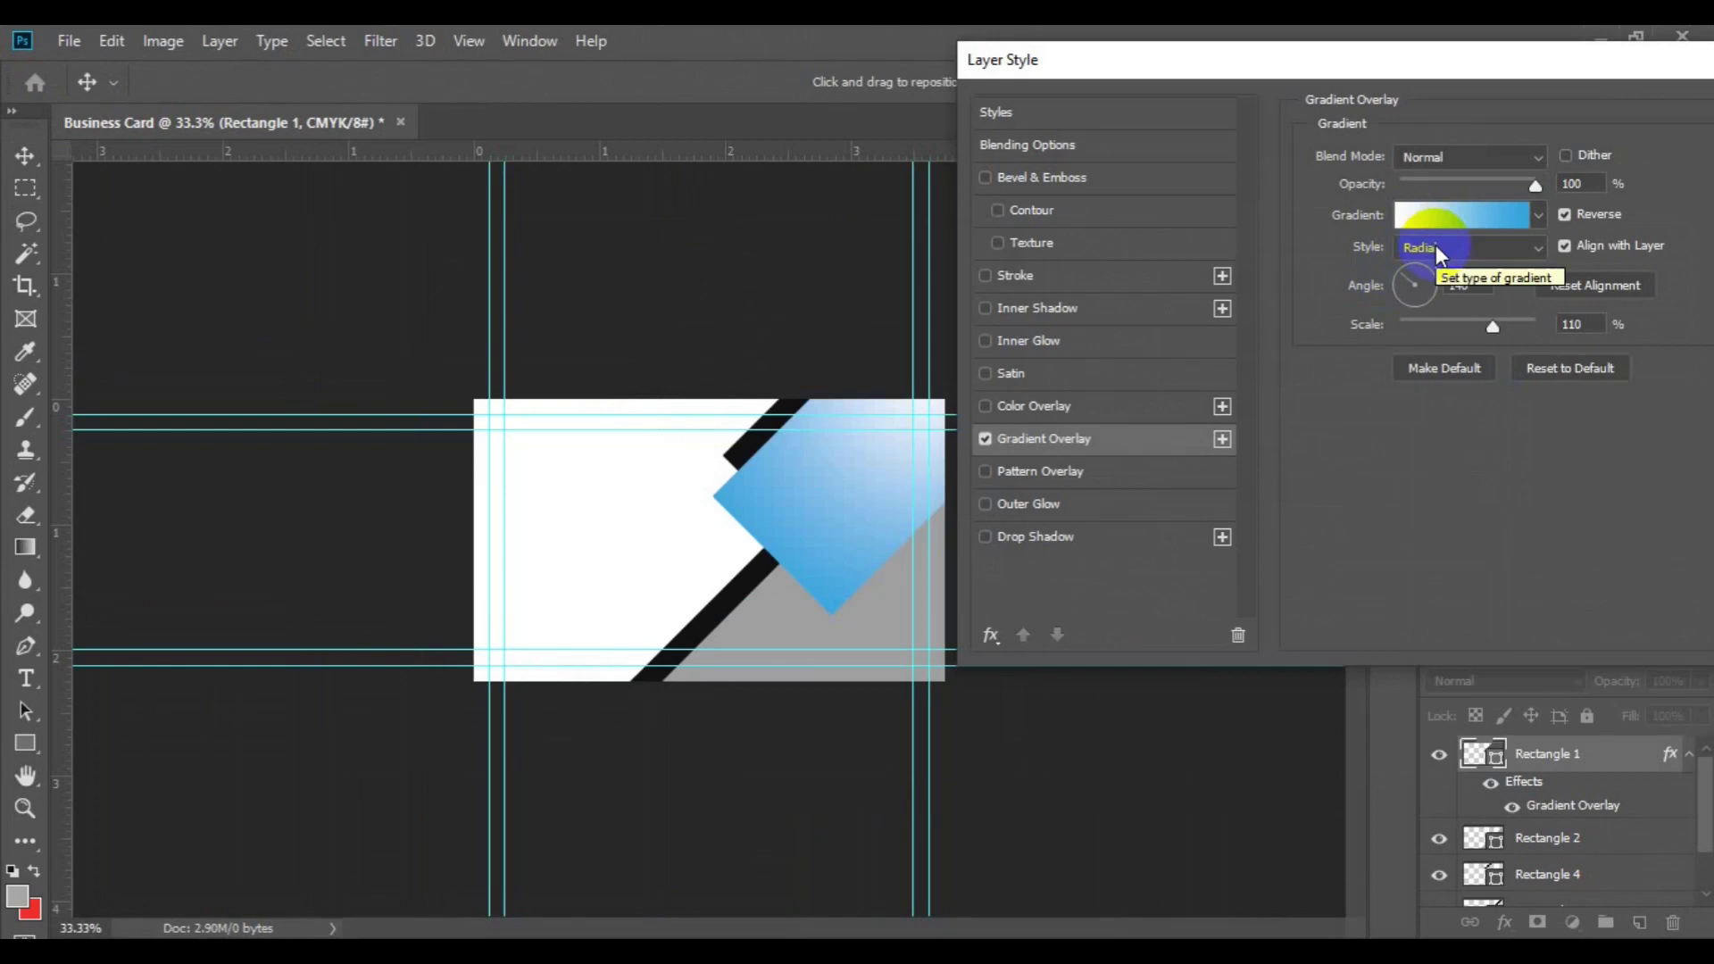
left_click(1436, 247)
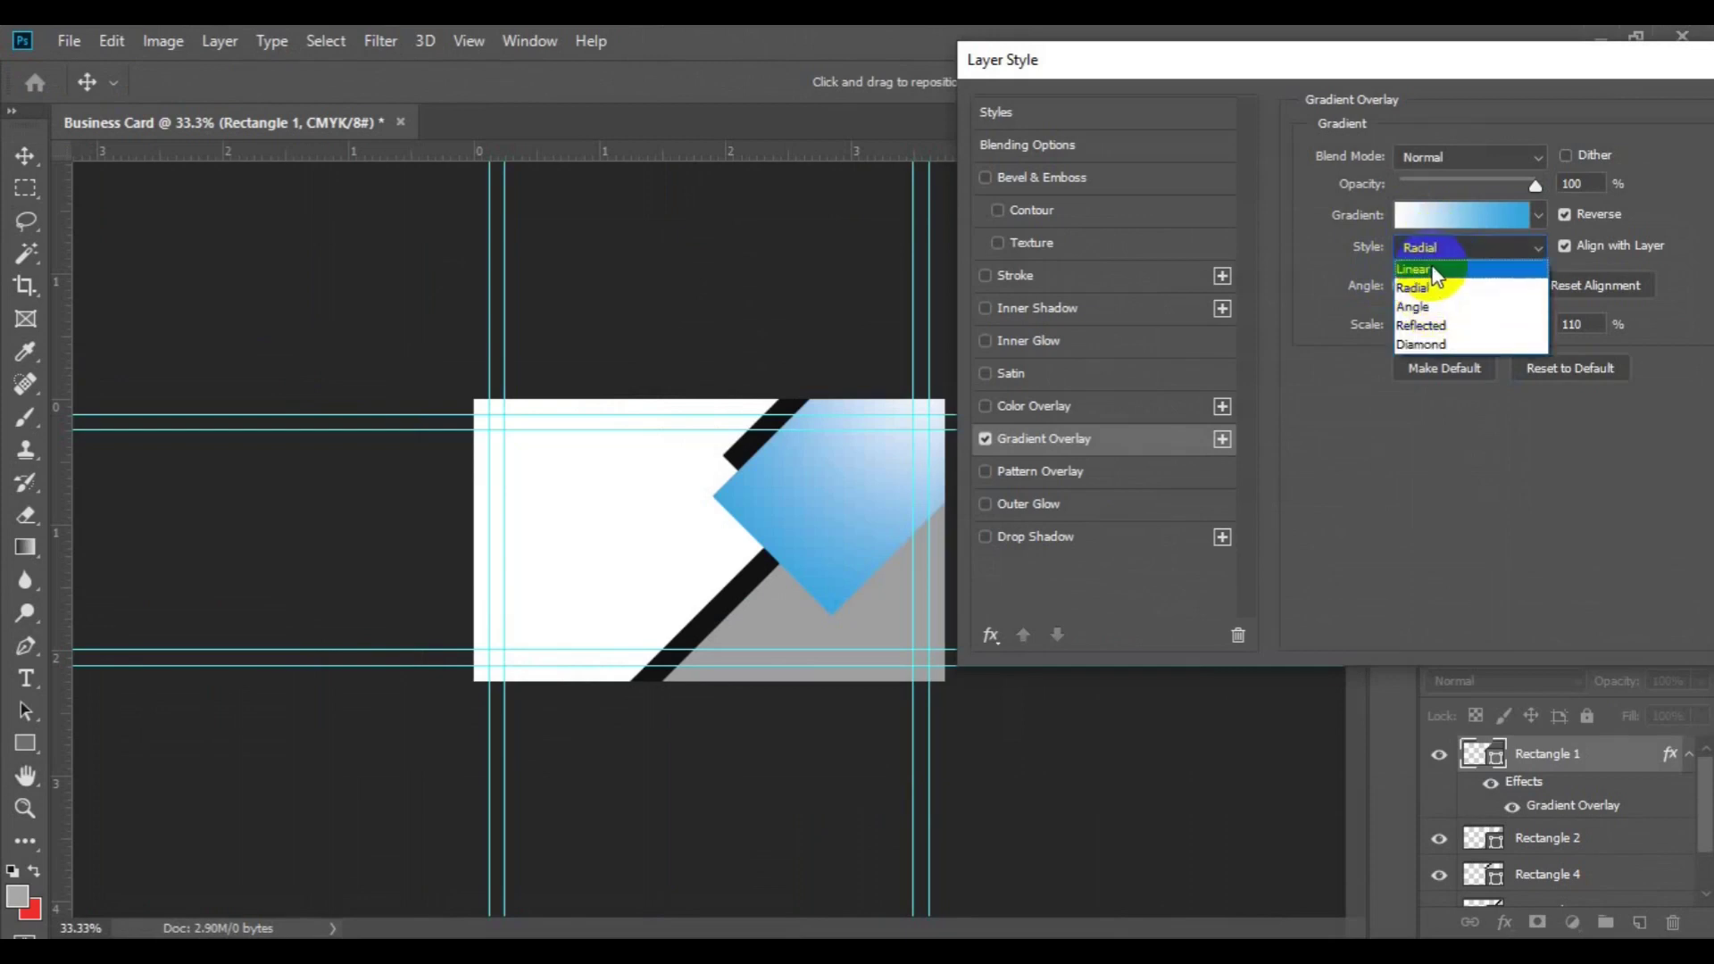
left_click(1434, 269)
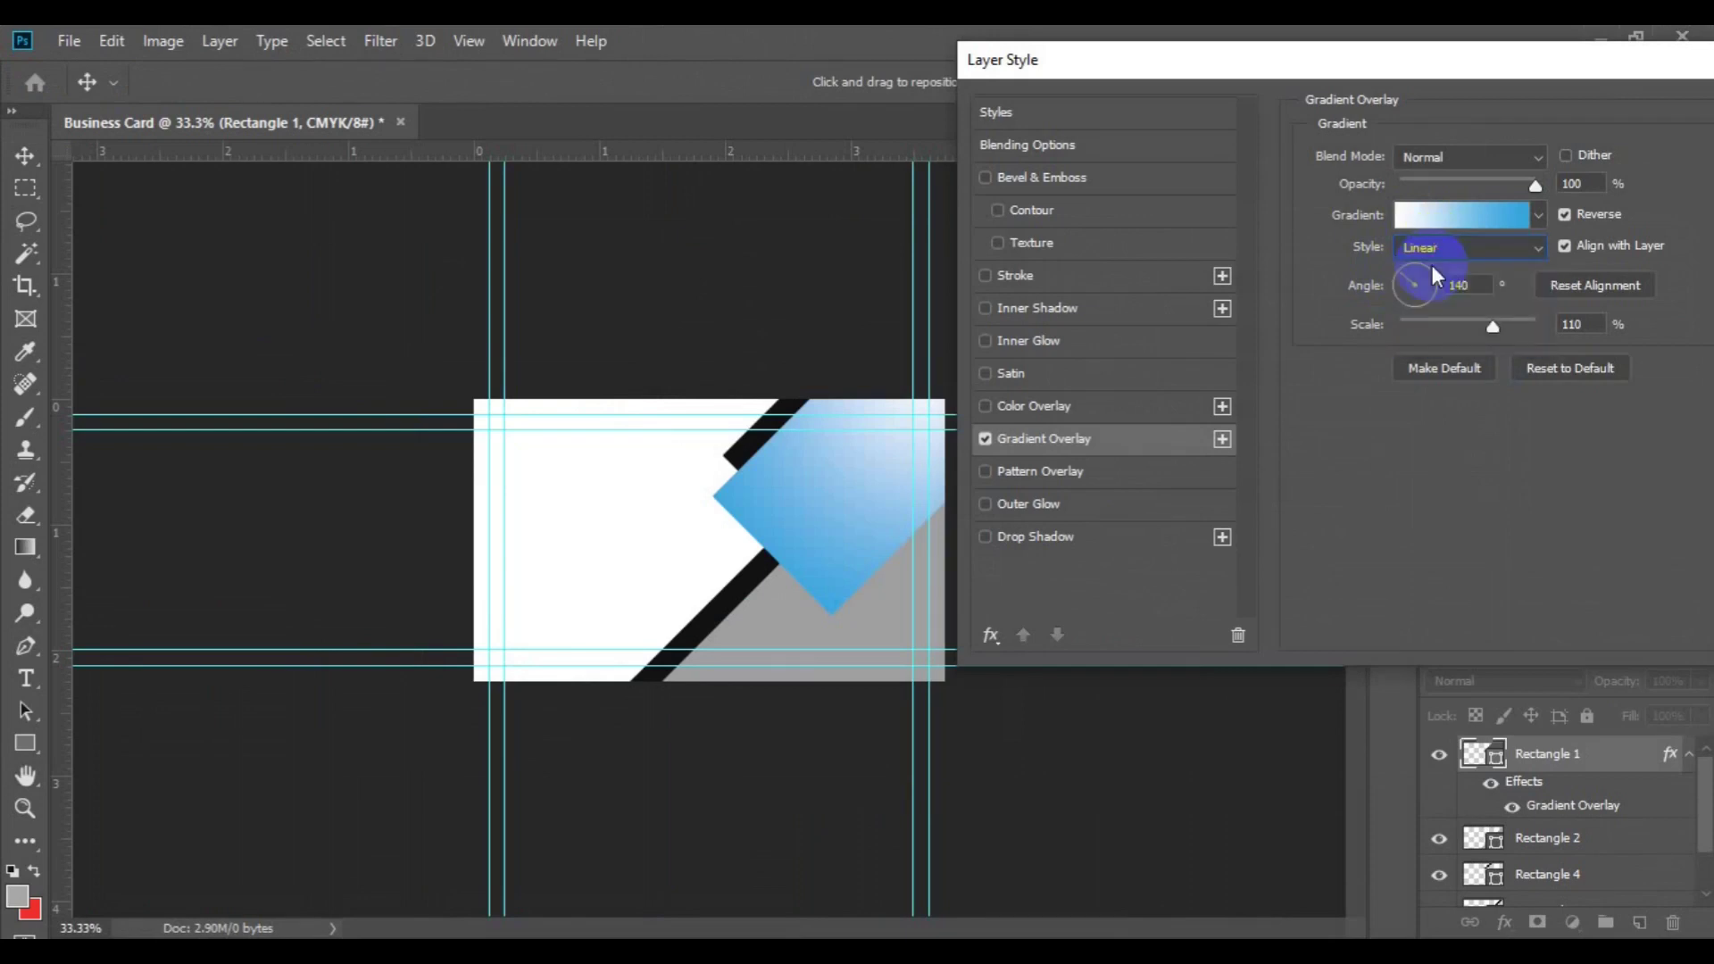
Build a green gradient ending in a yellow-green right stop for the overlay
left_click(1474, 223)
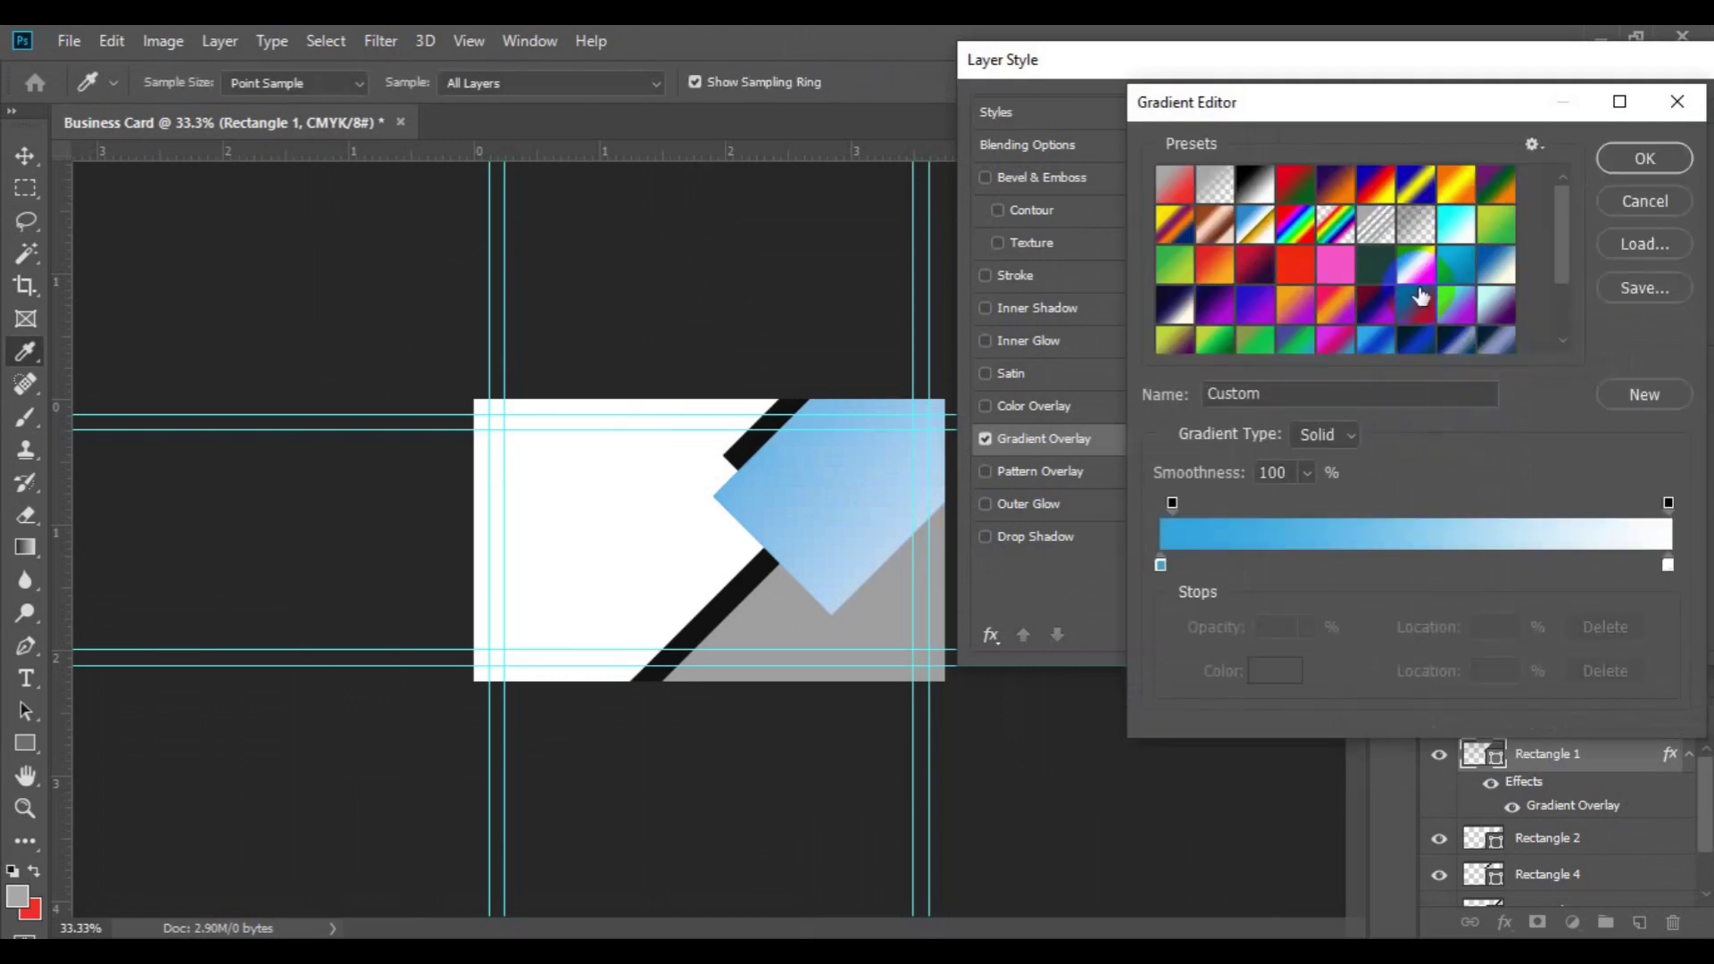
left_click(1176, 265)
left_click(1563, 340)
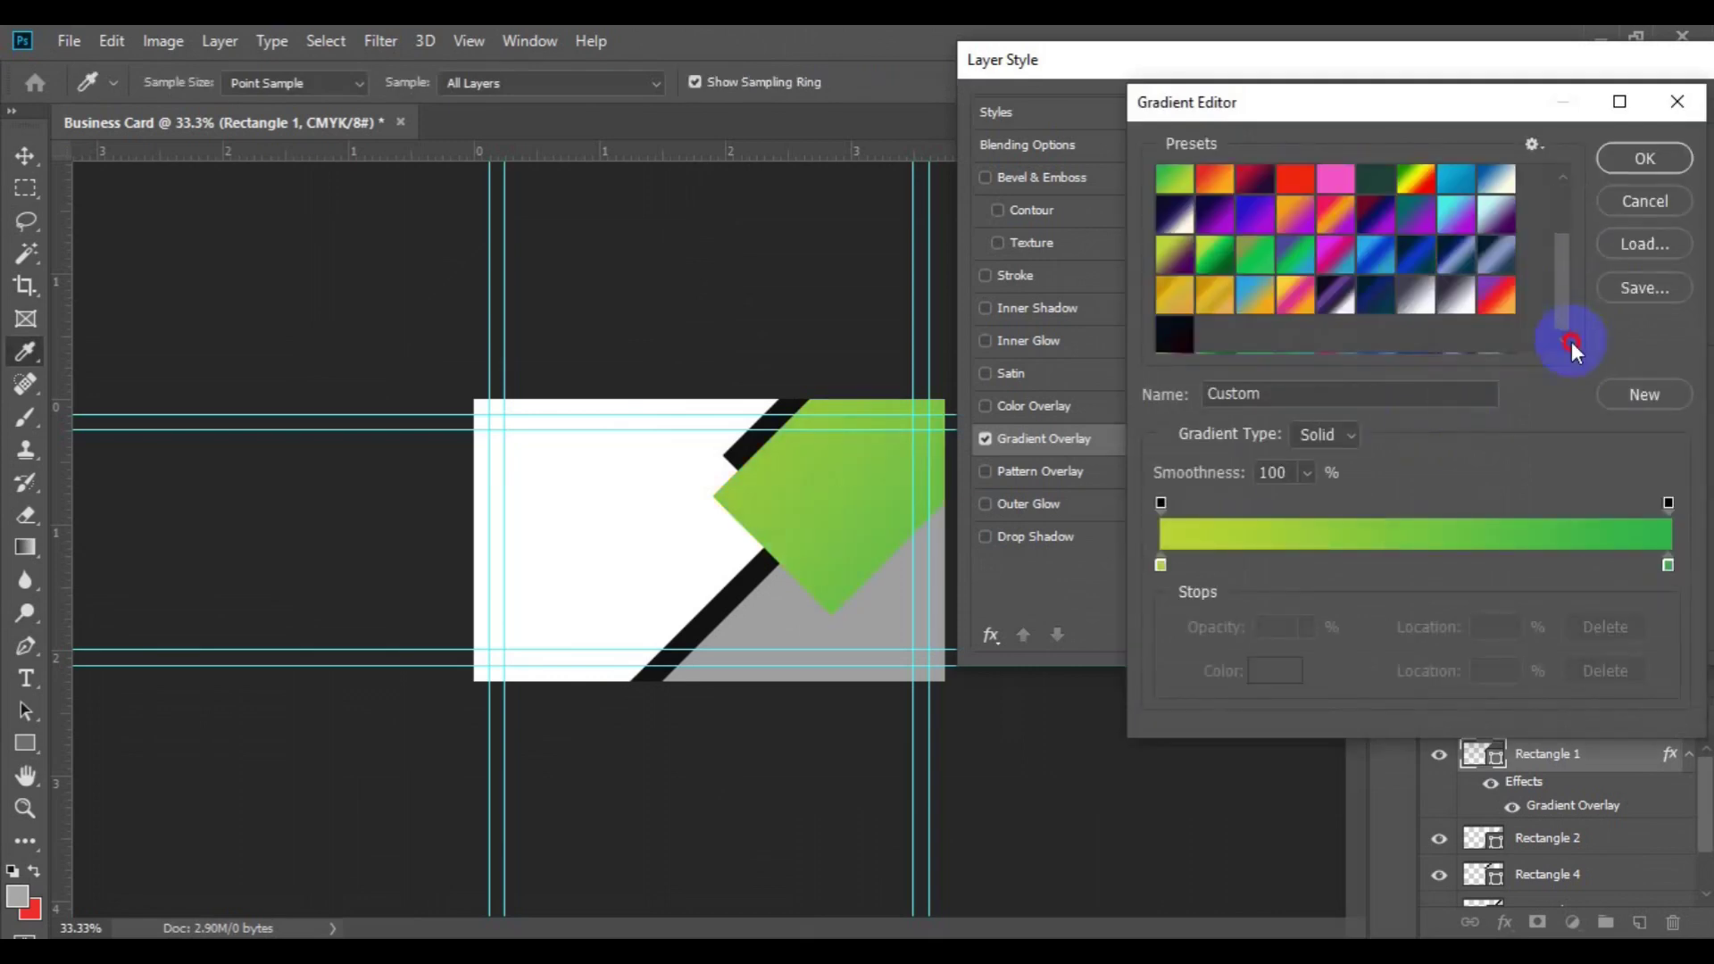
double_click(1667, 564)
left_click(1336, 434)
left_click(1621, 356)
double_click(1668, 564)
left_click(1298, 437)
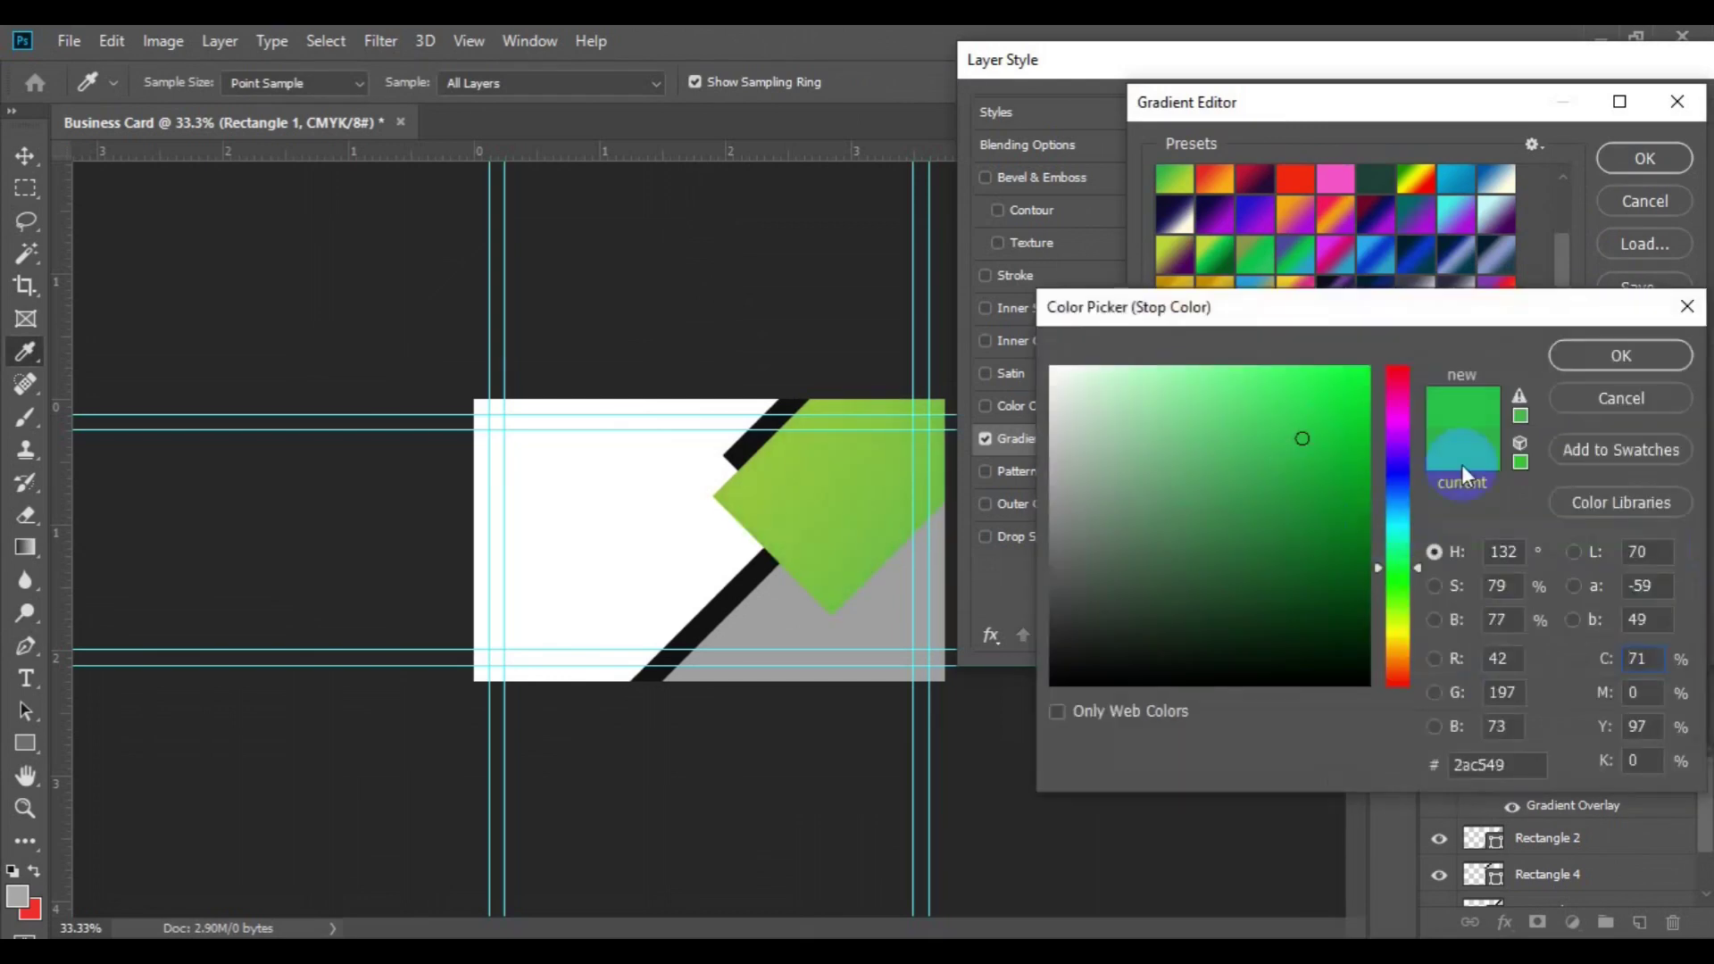
key("Return")
double_click(1668, 564)
left_click(1293, 413)
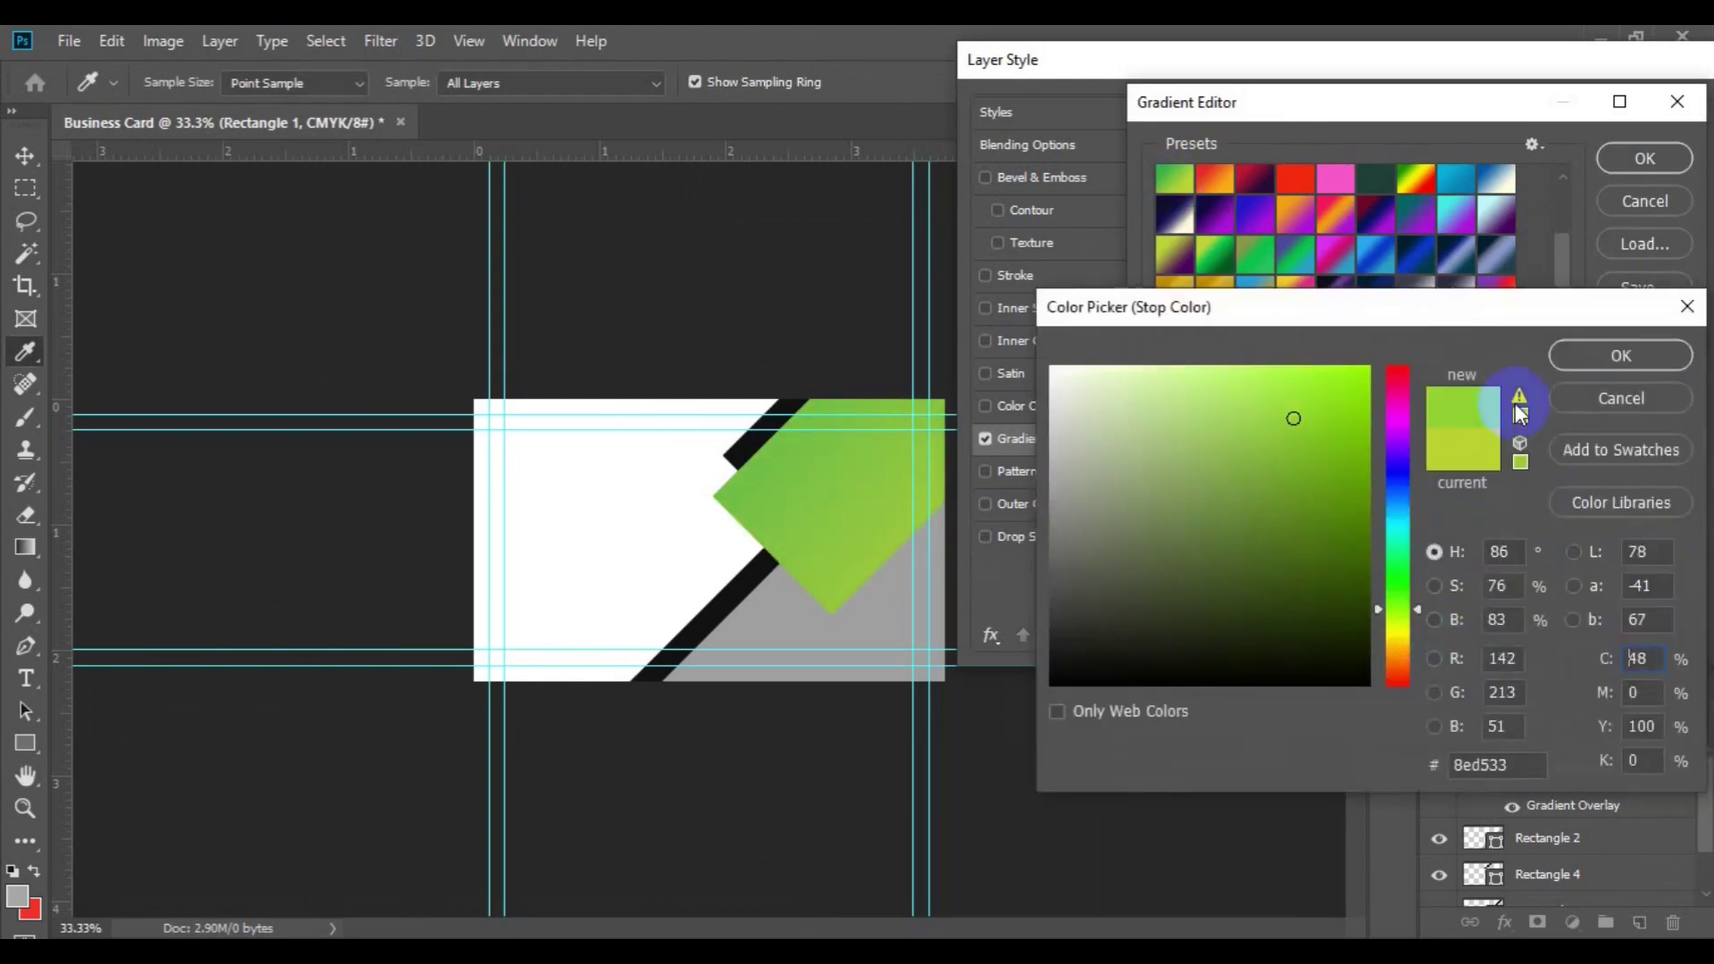
left_click(1621, 354)
left_click(1644, 159)
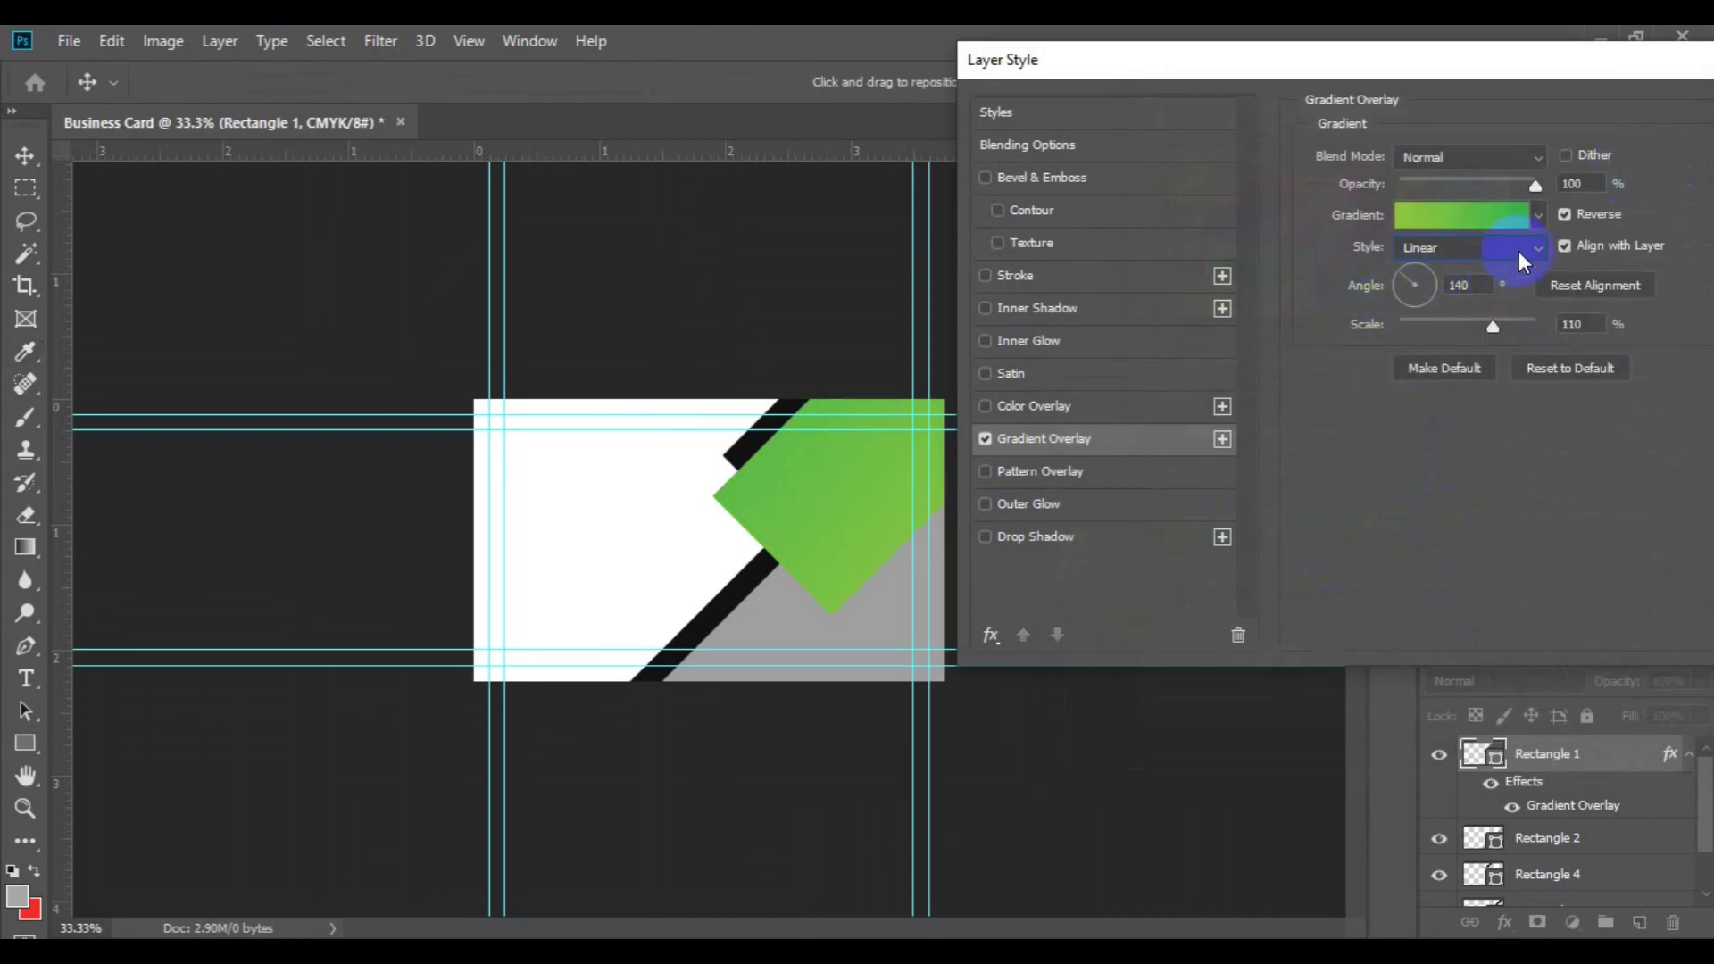
Set the overlay to reversed Radial, -171° angle, 110% scale, centred on the diamond, and apply
left_click(1514, 253)
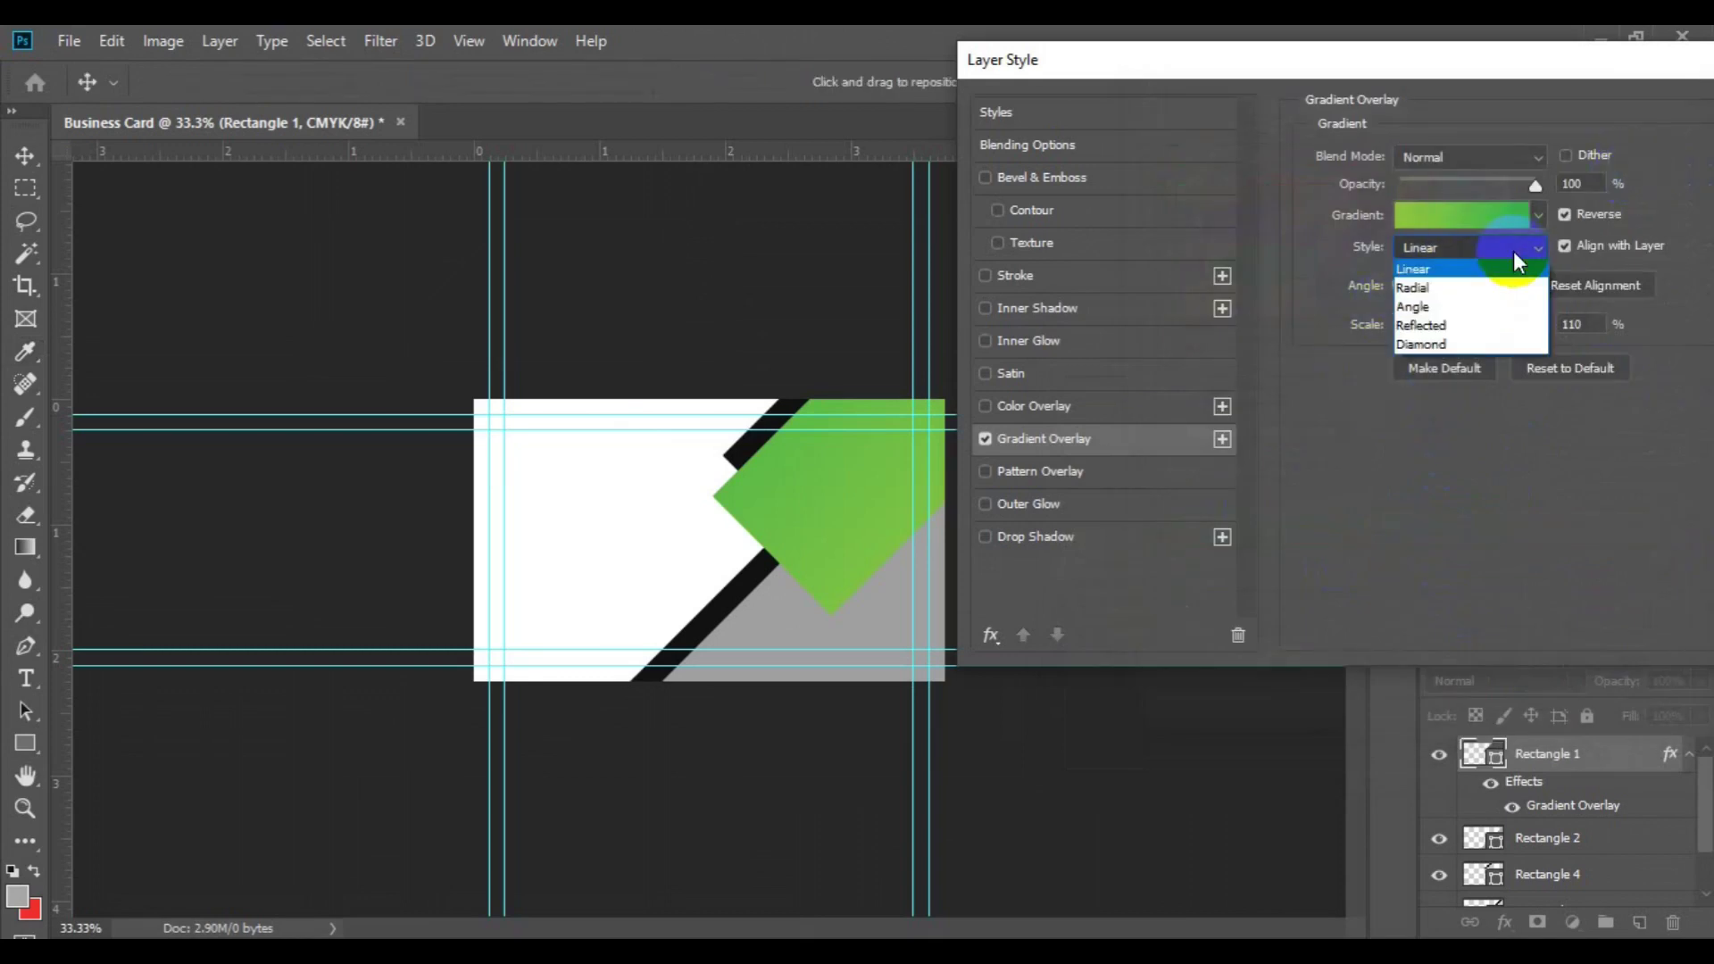
left_click(1484, 293)
left_click(1486, 287)
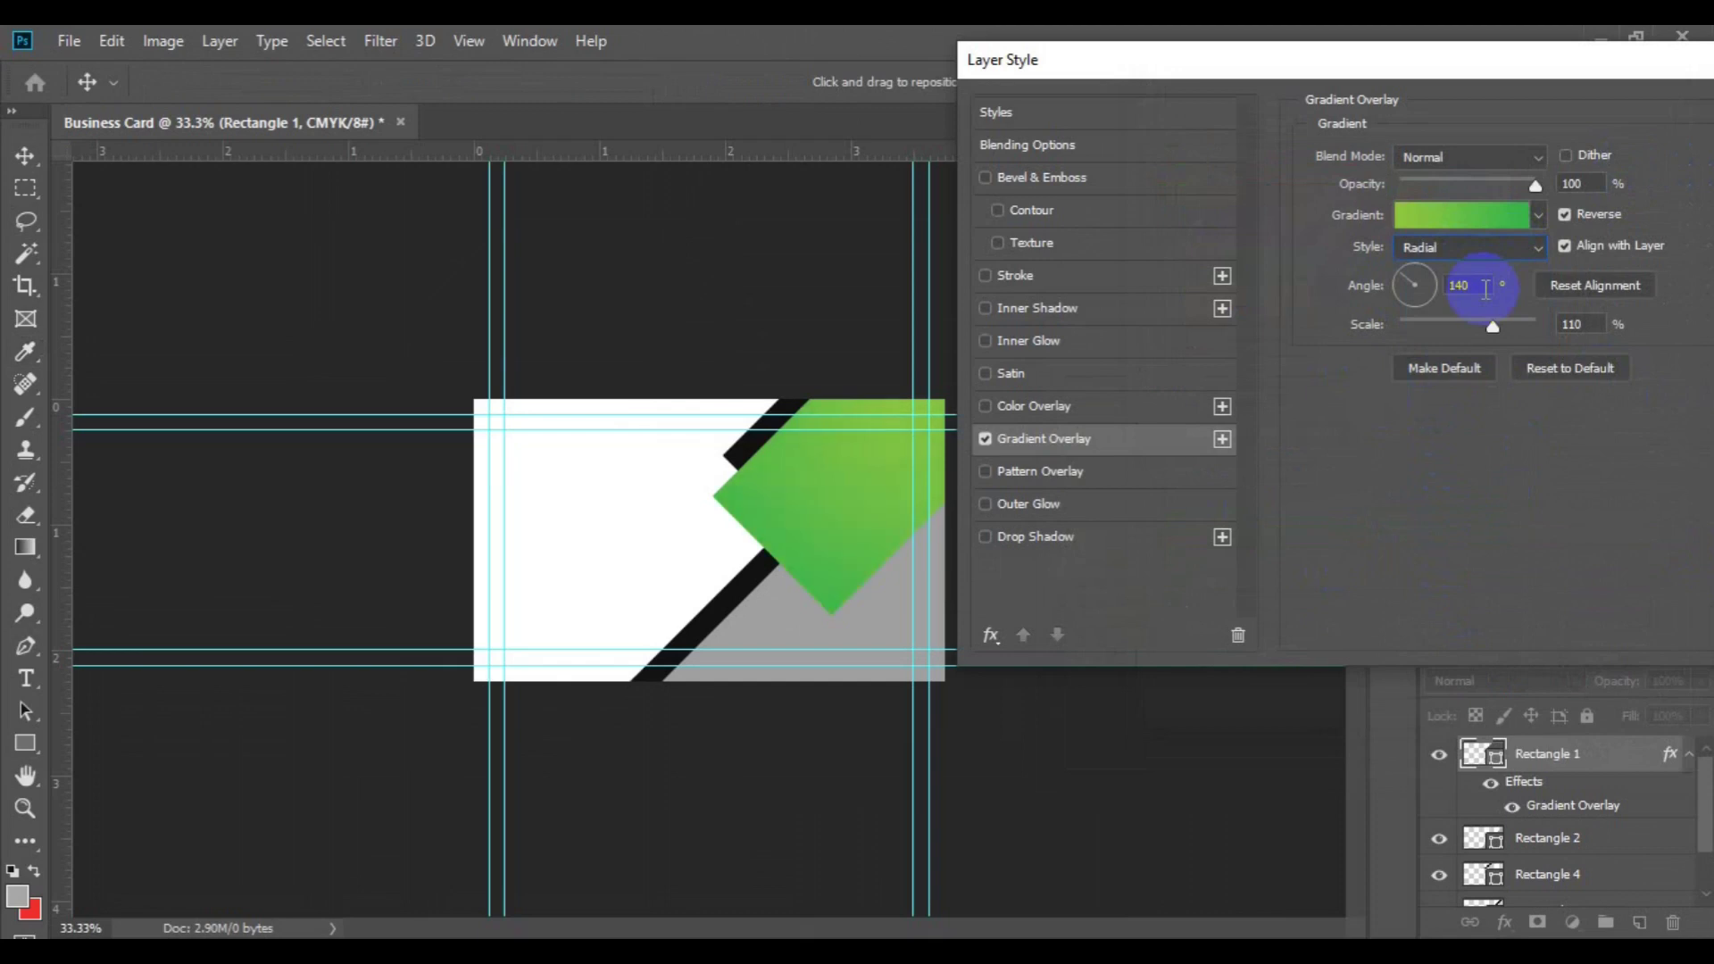
left_click(1493, 328)
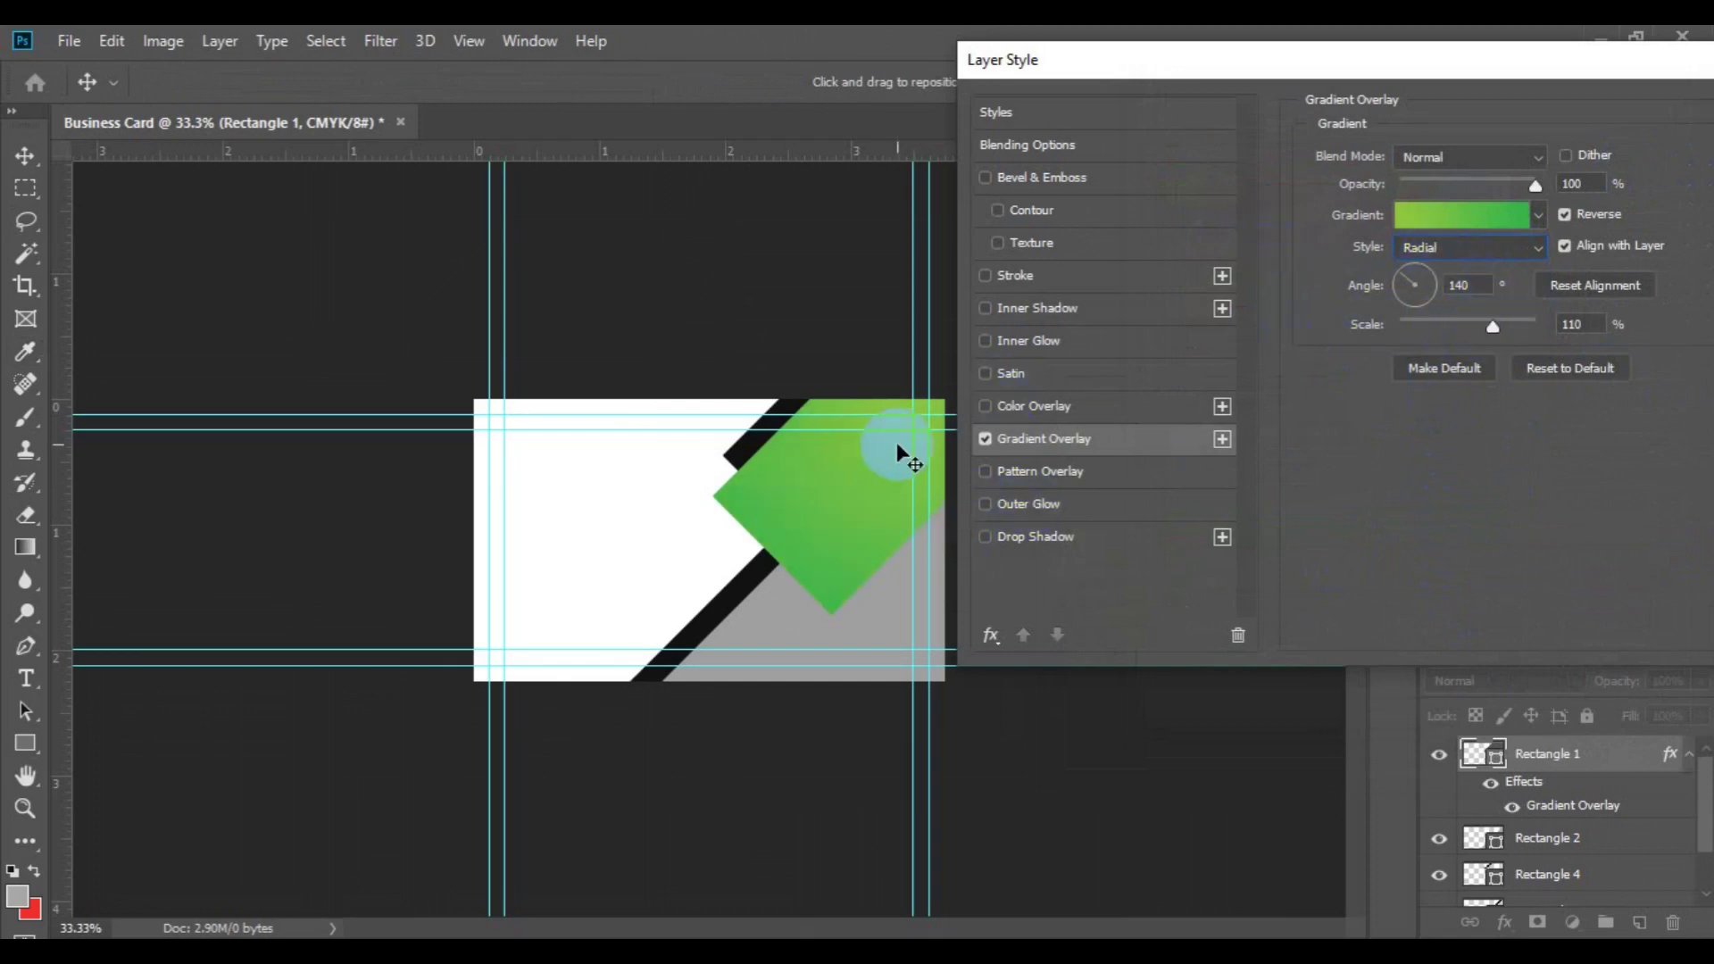
left_click_drag(896, 442, 727, 523)
left_click(1409, 283)
left_click_drag(845, 500, 829, 518)
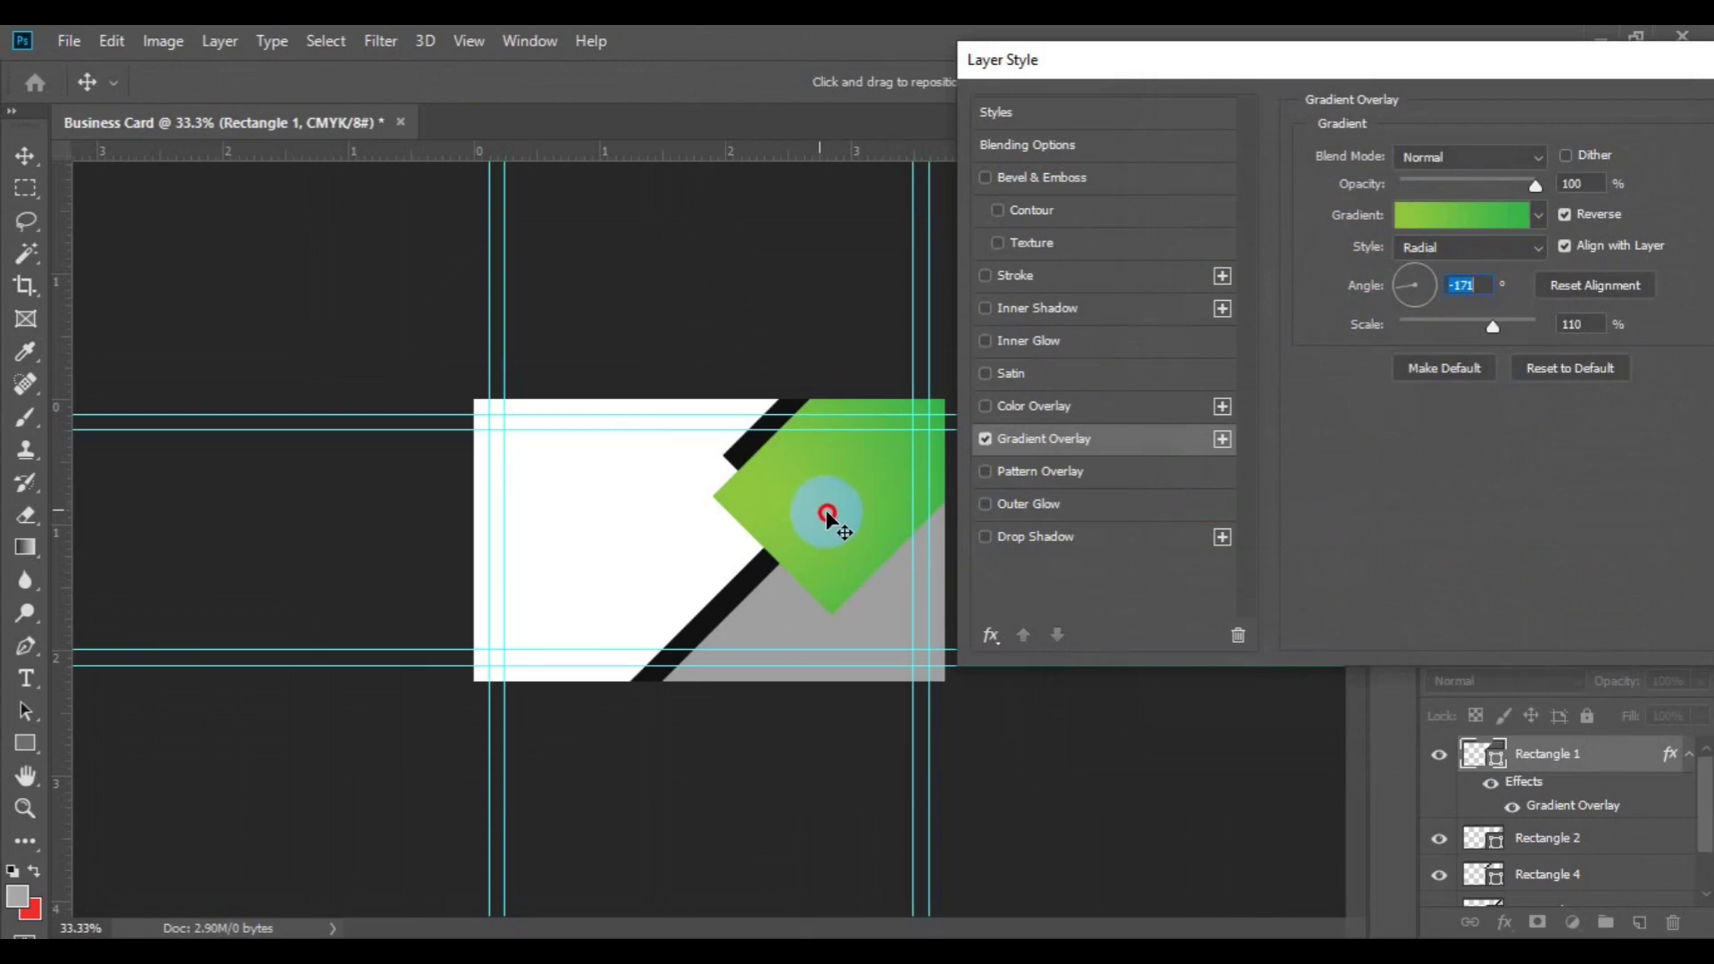
left_click(1600, 183)
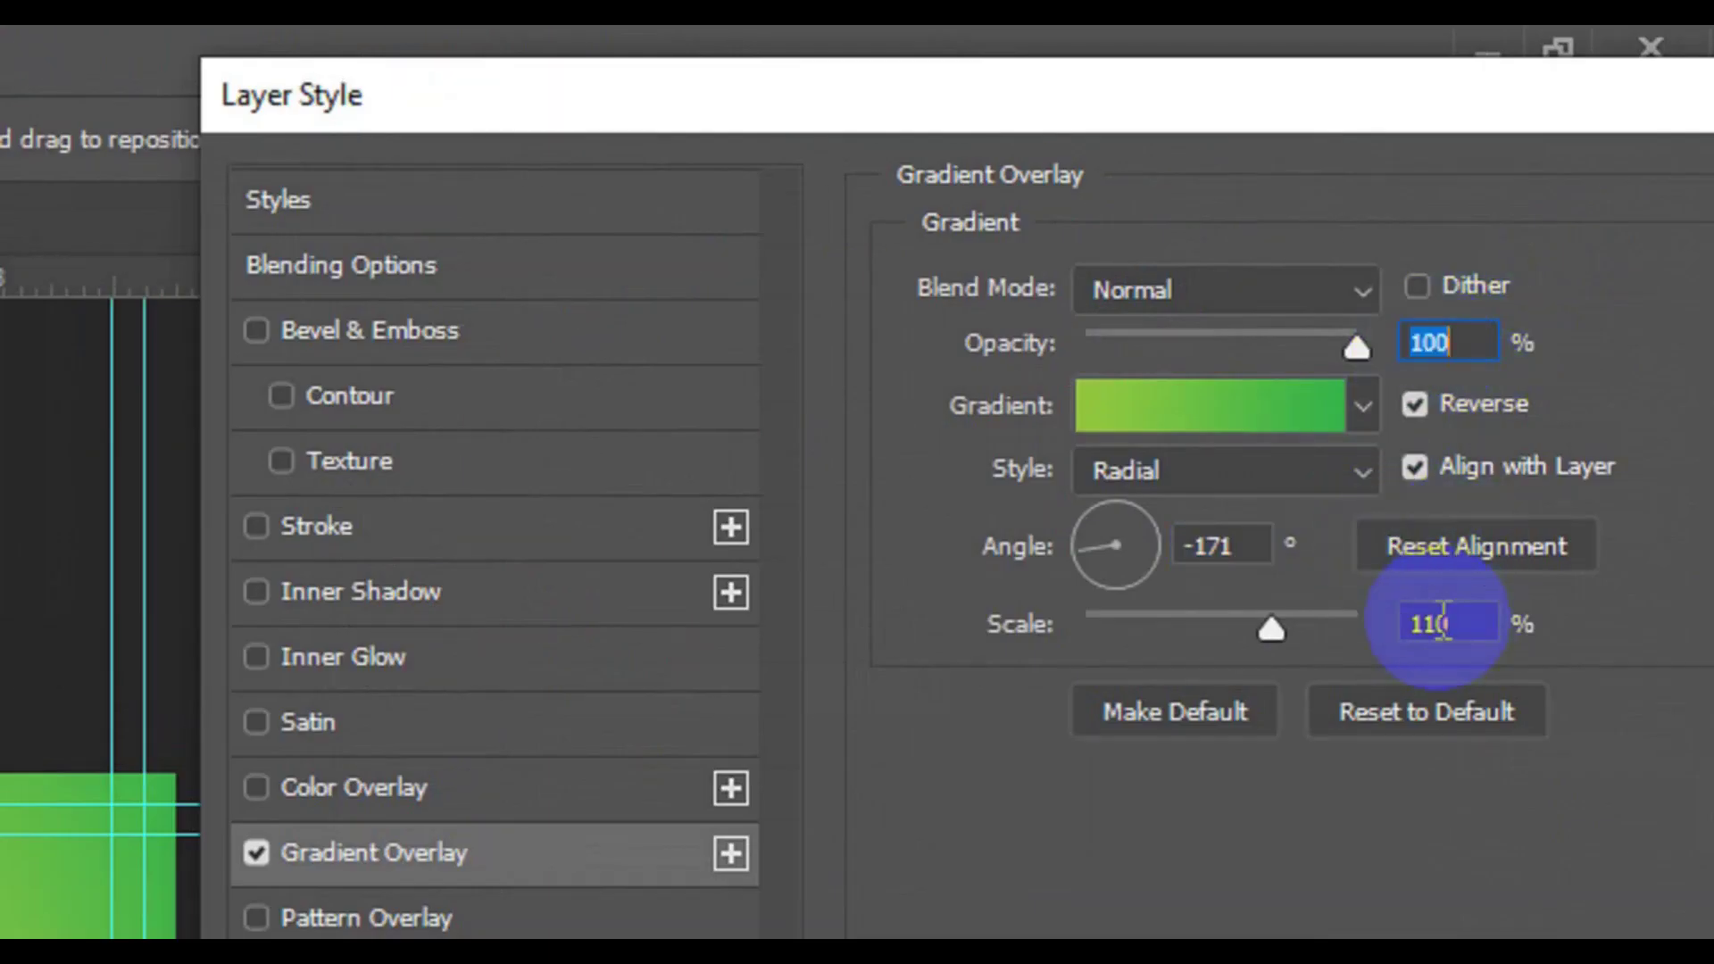
left_click(1412, 630)
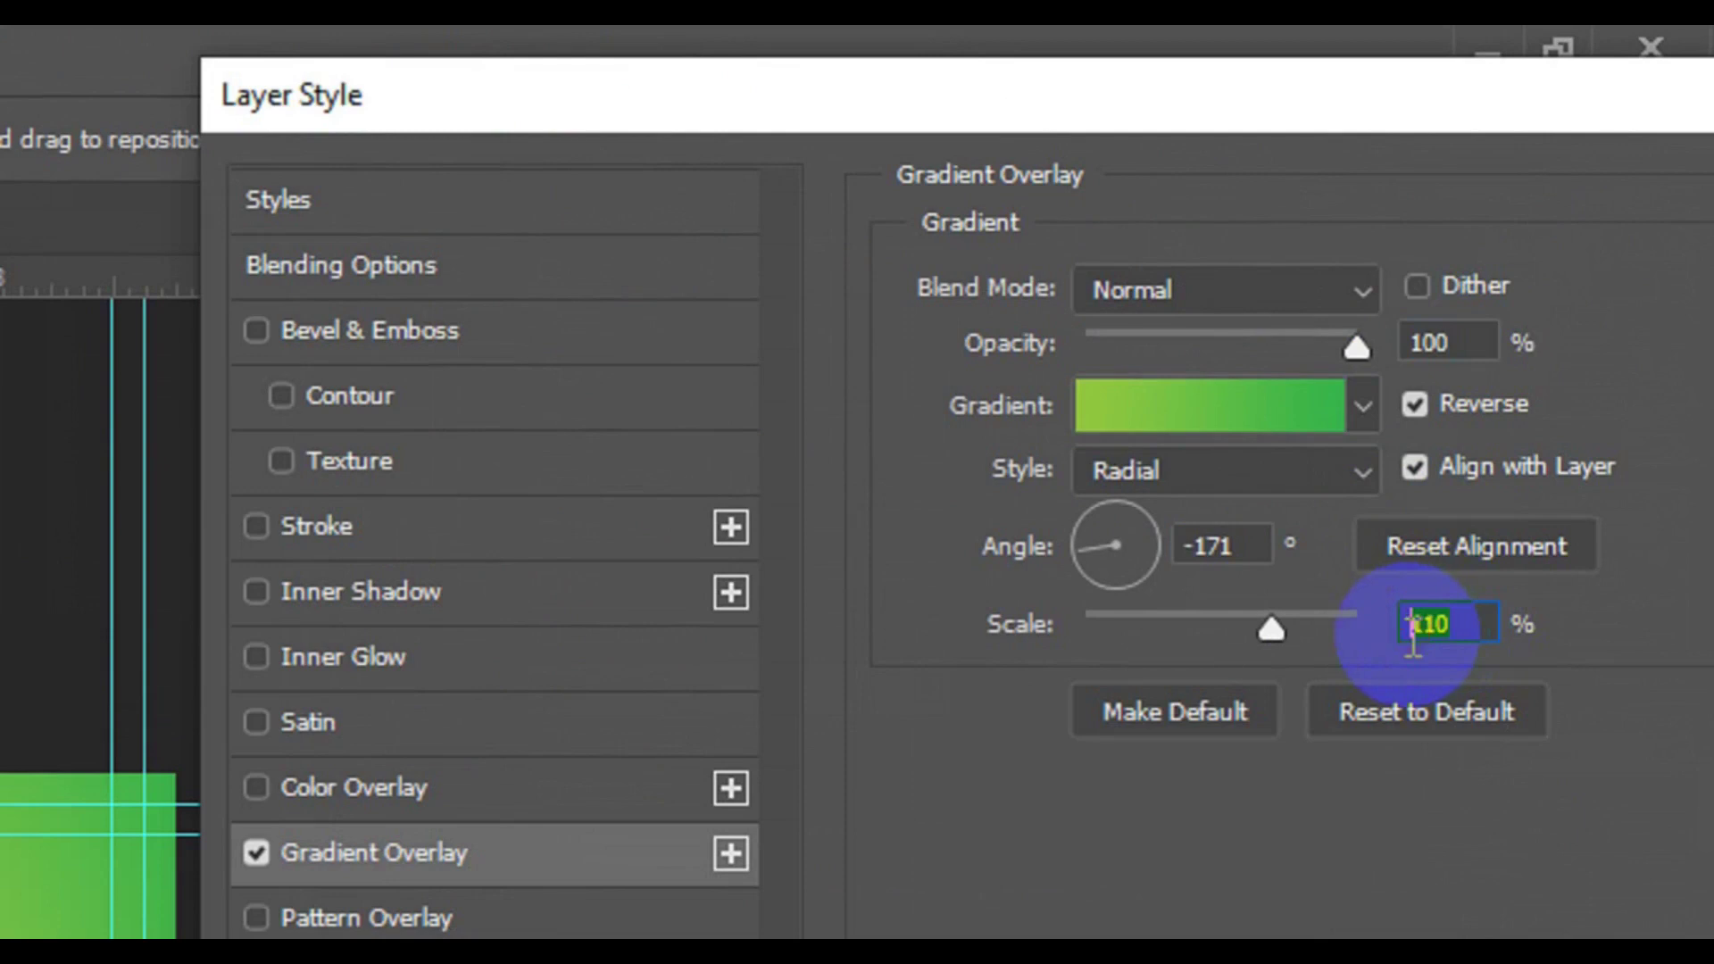
left_click(1177, 546)
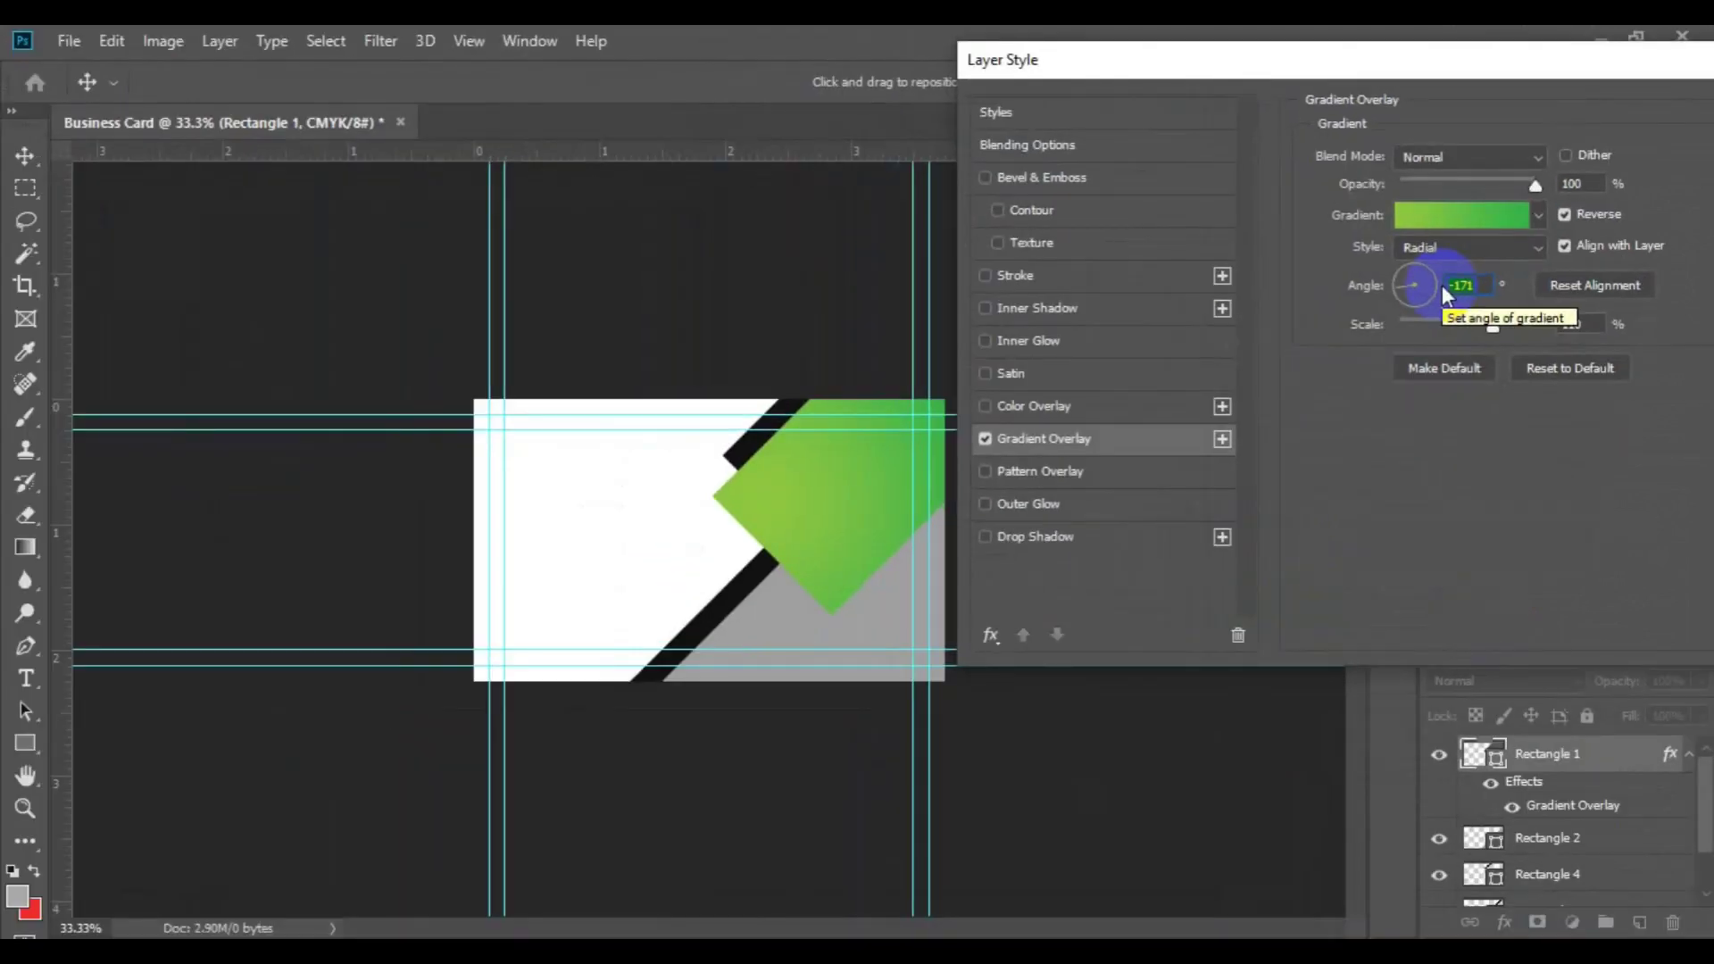
left_click_drag(1464, 70, 1241, 180)
left_click(1578, 236)
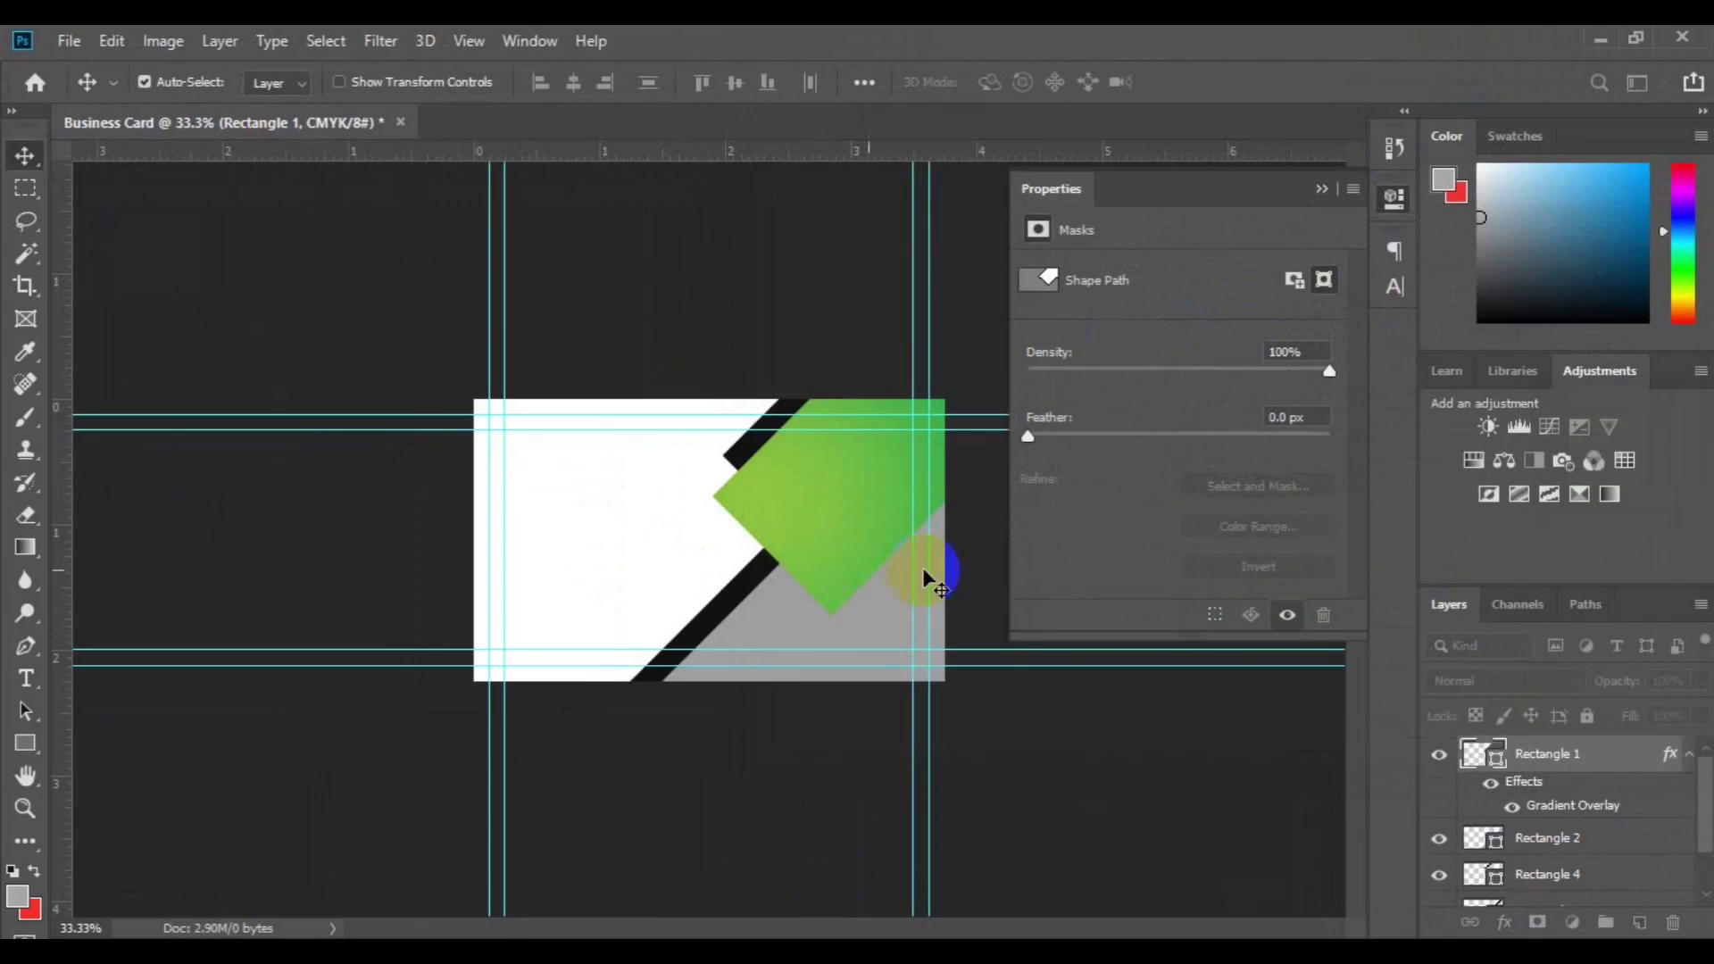
Change Rectangle 2's fill colour from light grey to dark navy #03081b
left_click(888, 609)
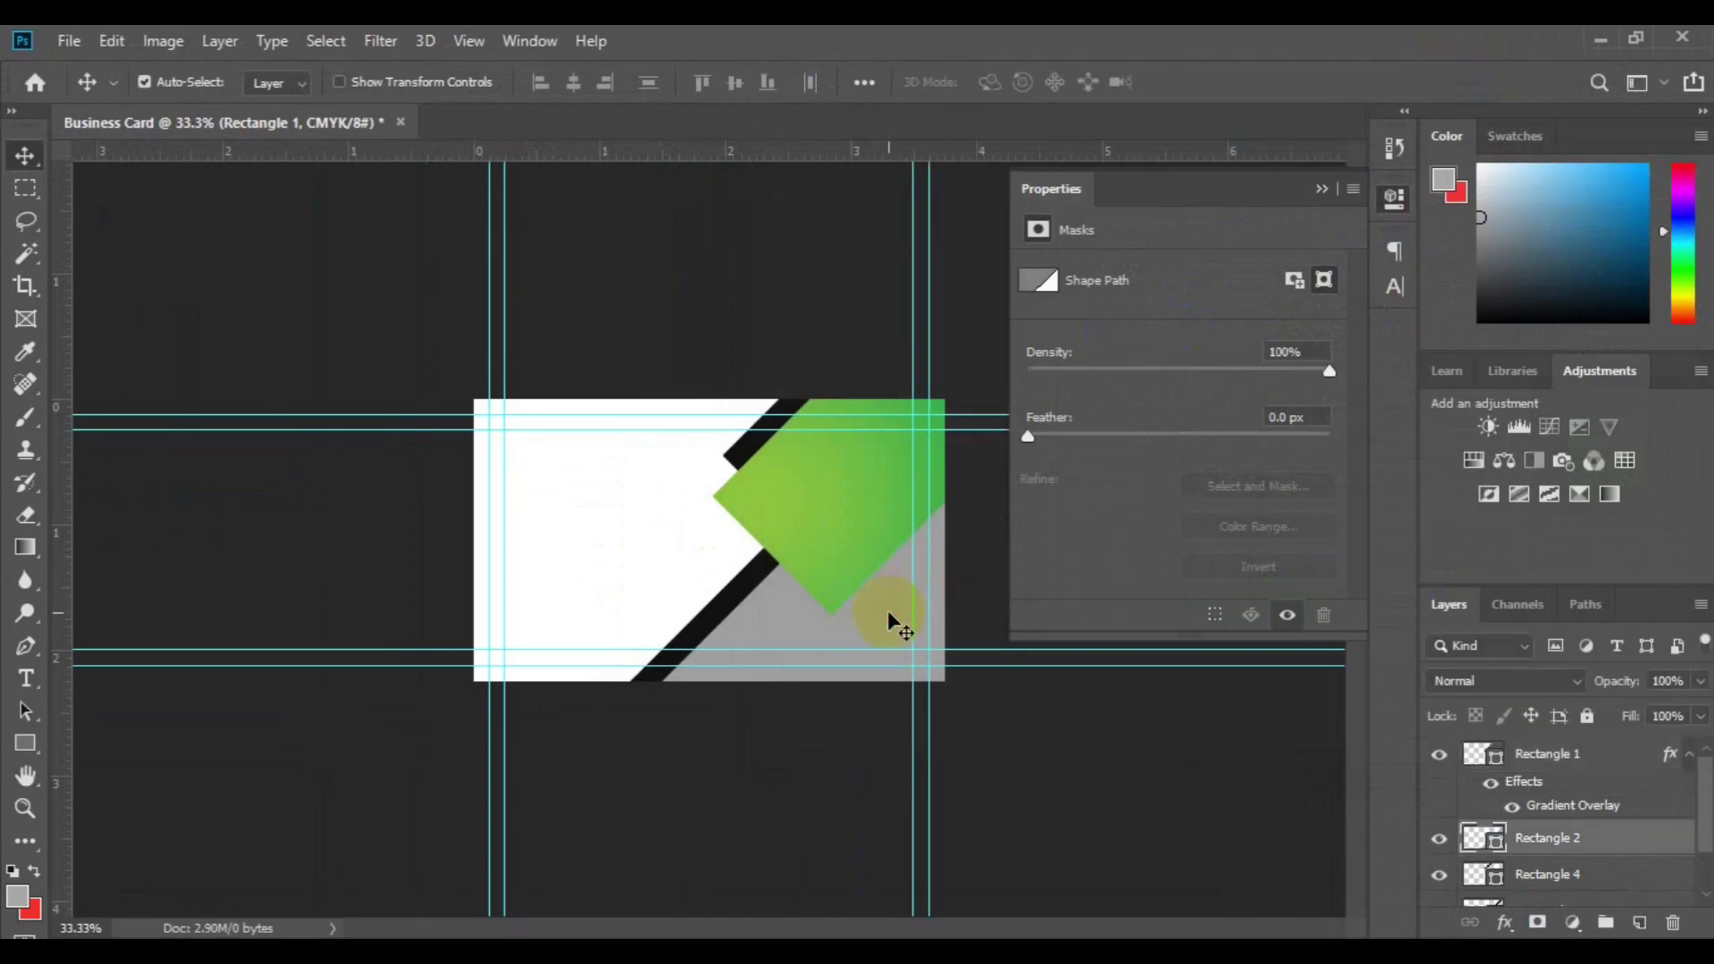
left_click(1486, 841)
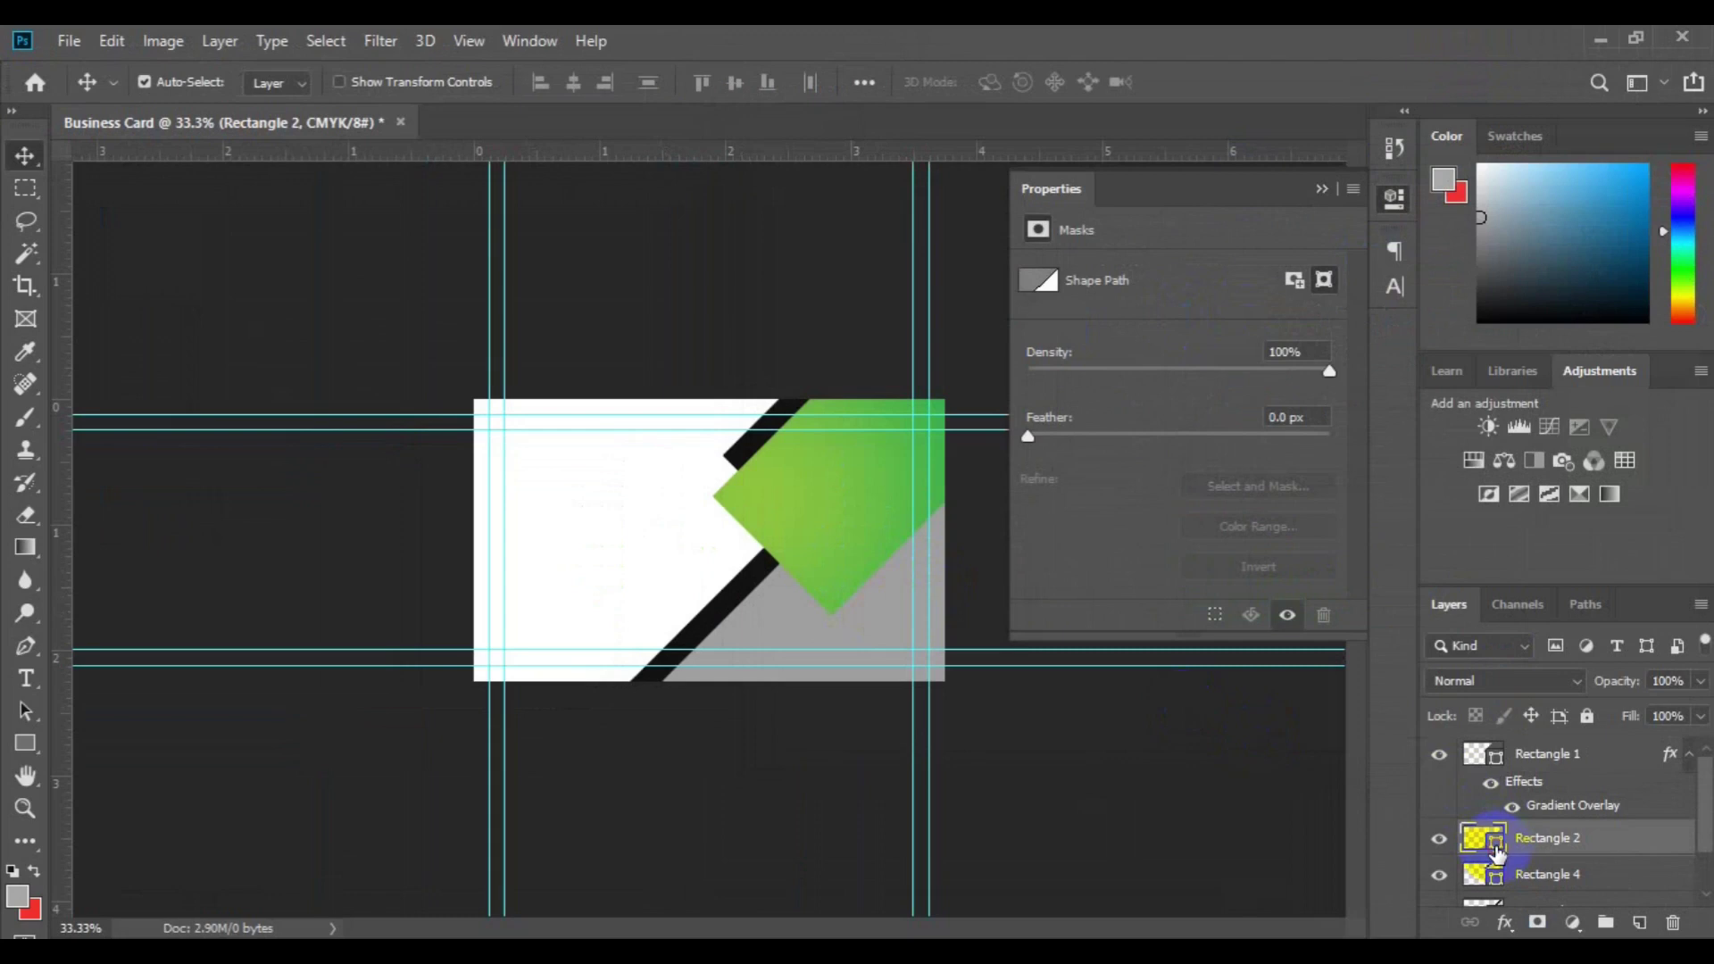
double_click(1497, 847)
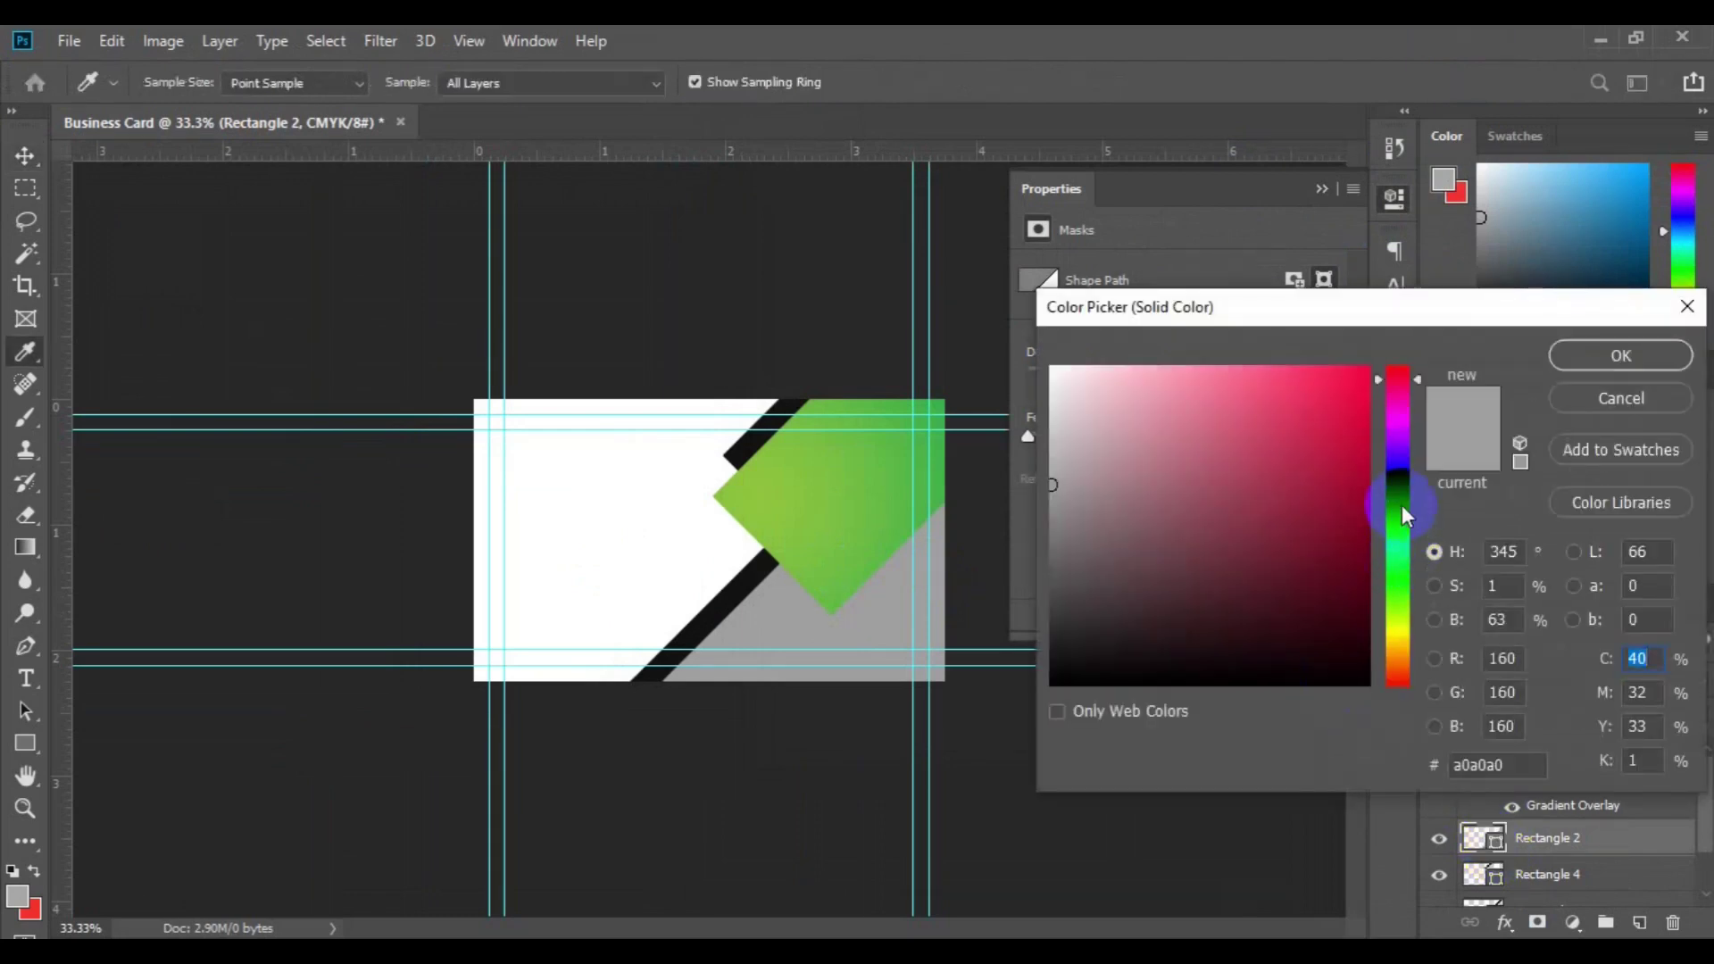
left_click_drag(1402, 504, 1402, 484)
left_click(1352, 651)
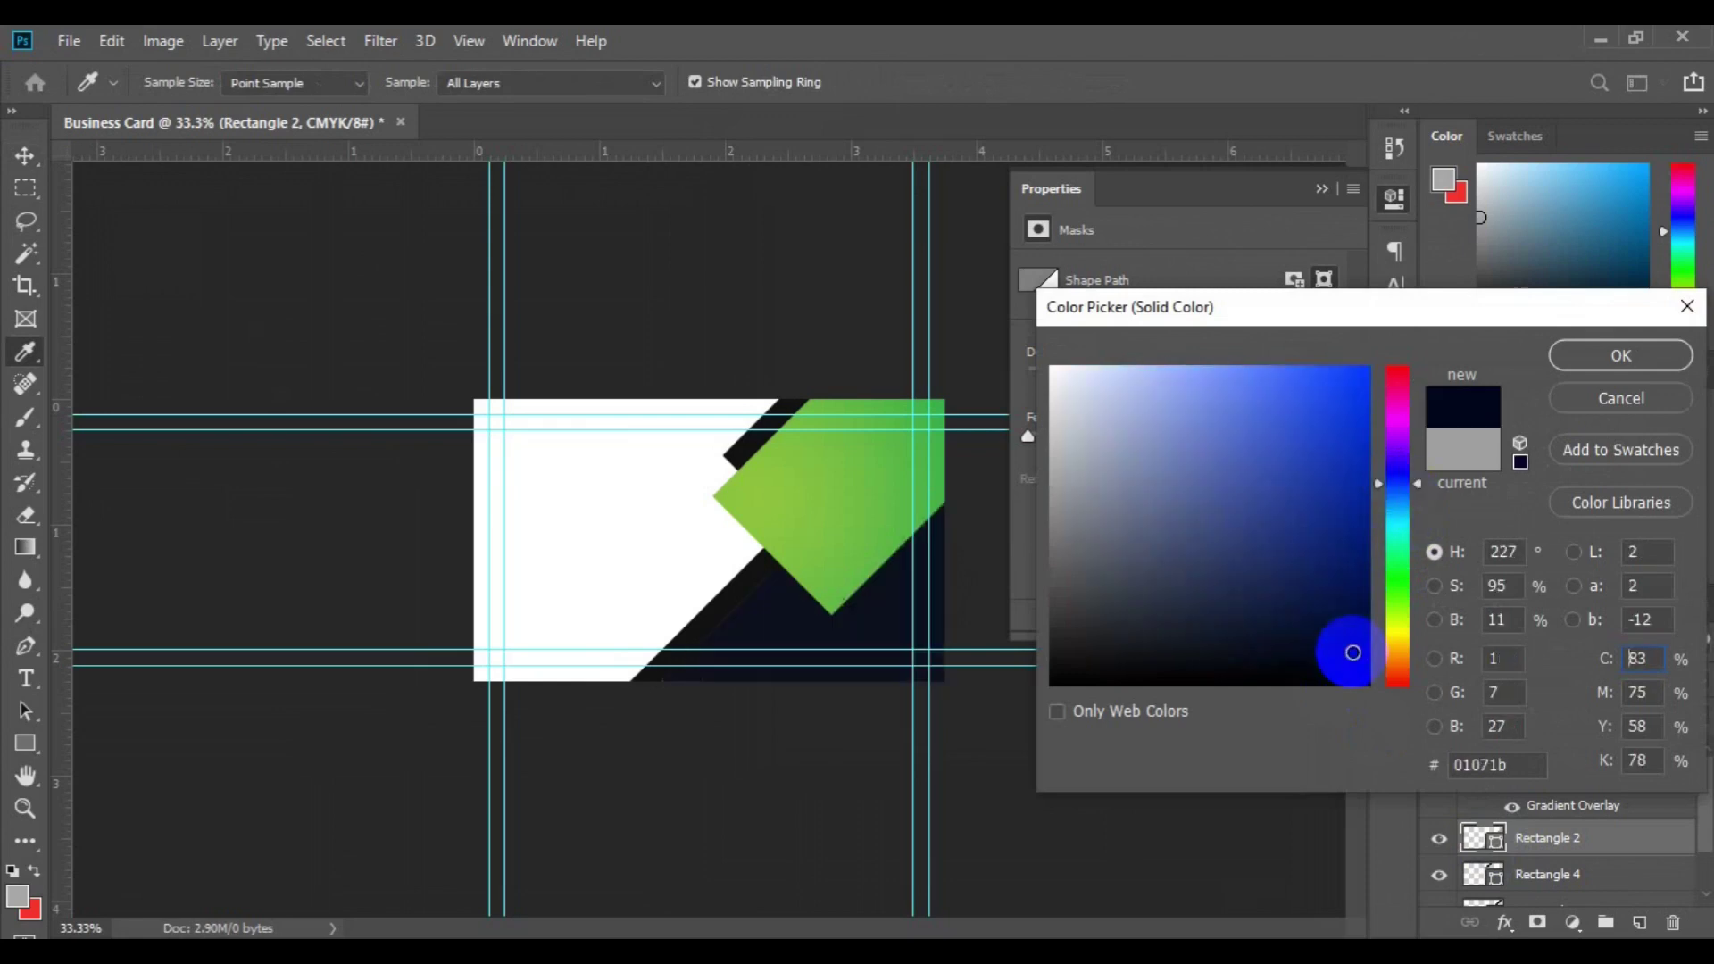
left_click(1337, 652)
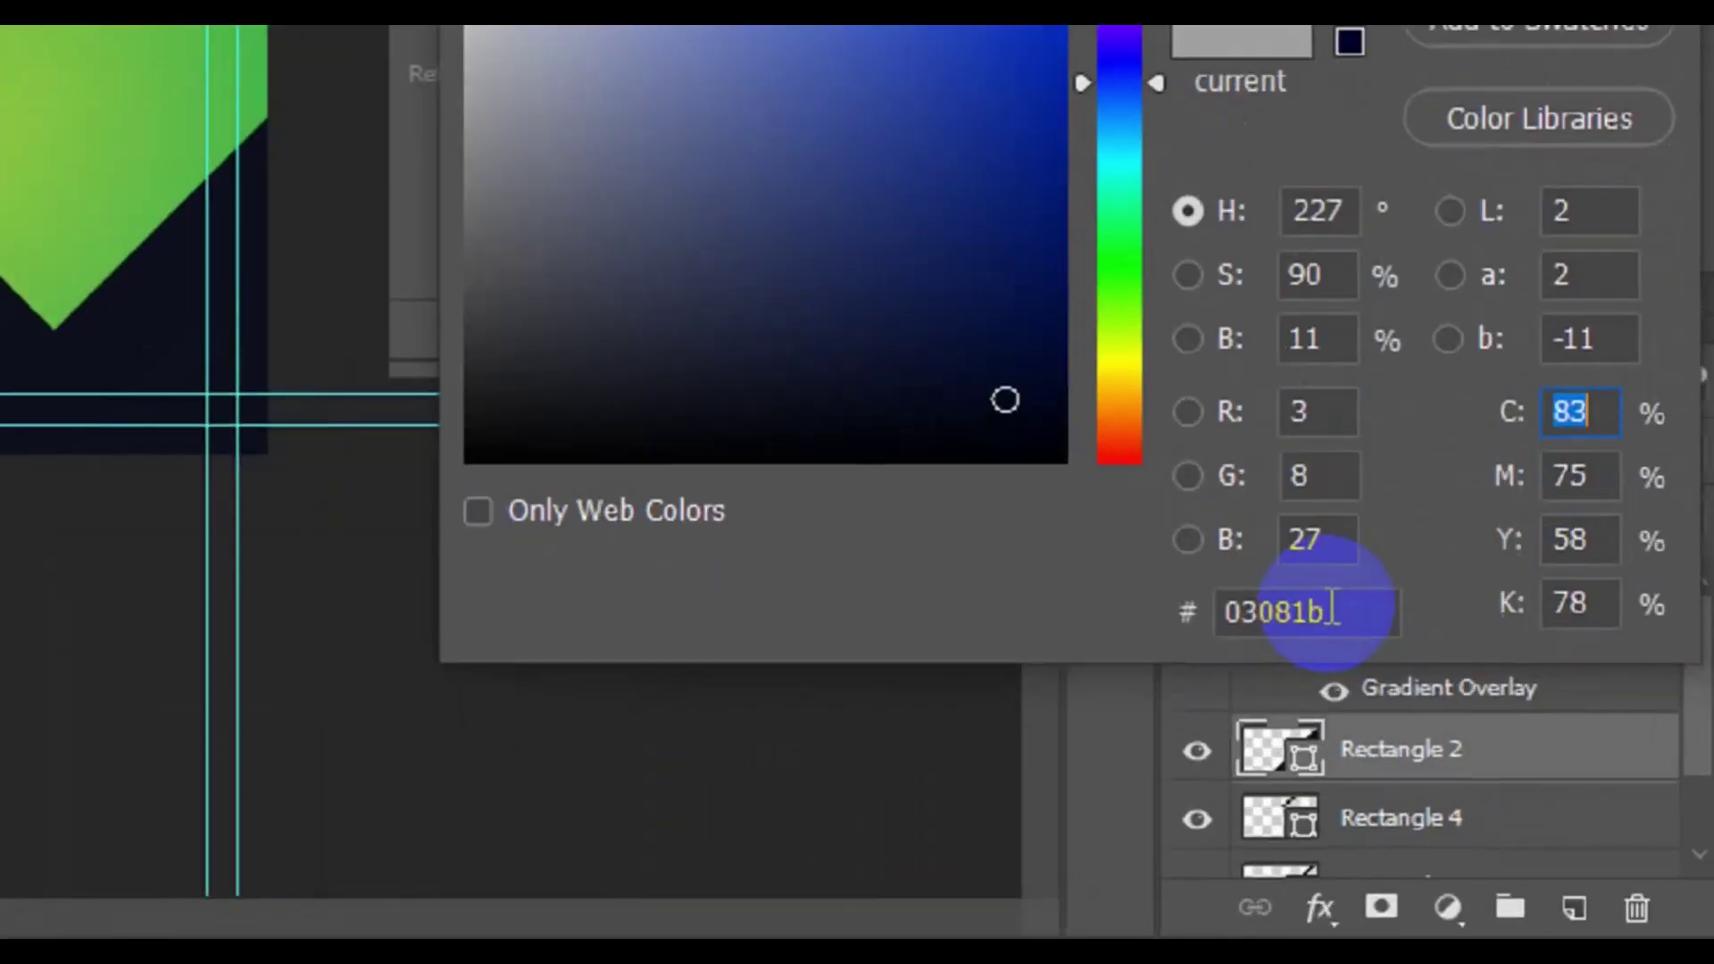
left_click(1509, 763)
left_click_drag(1303, 586, 1190, 592)
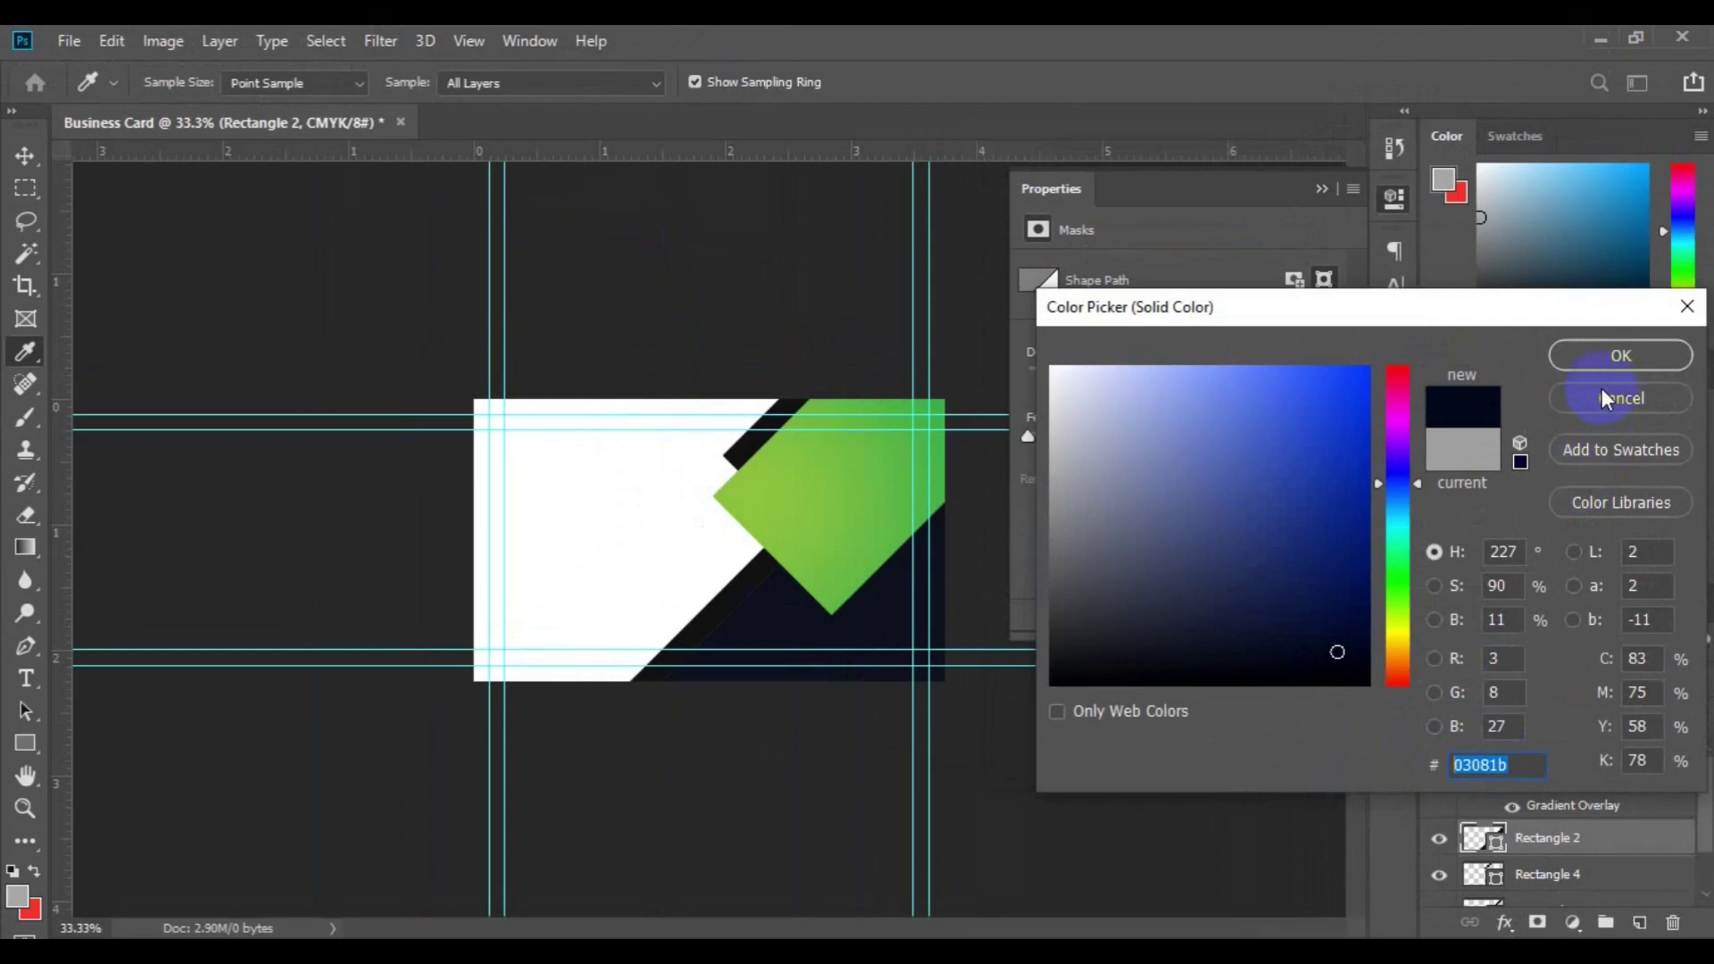
left_click(1605, 360)
key("v")
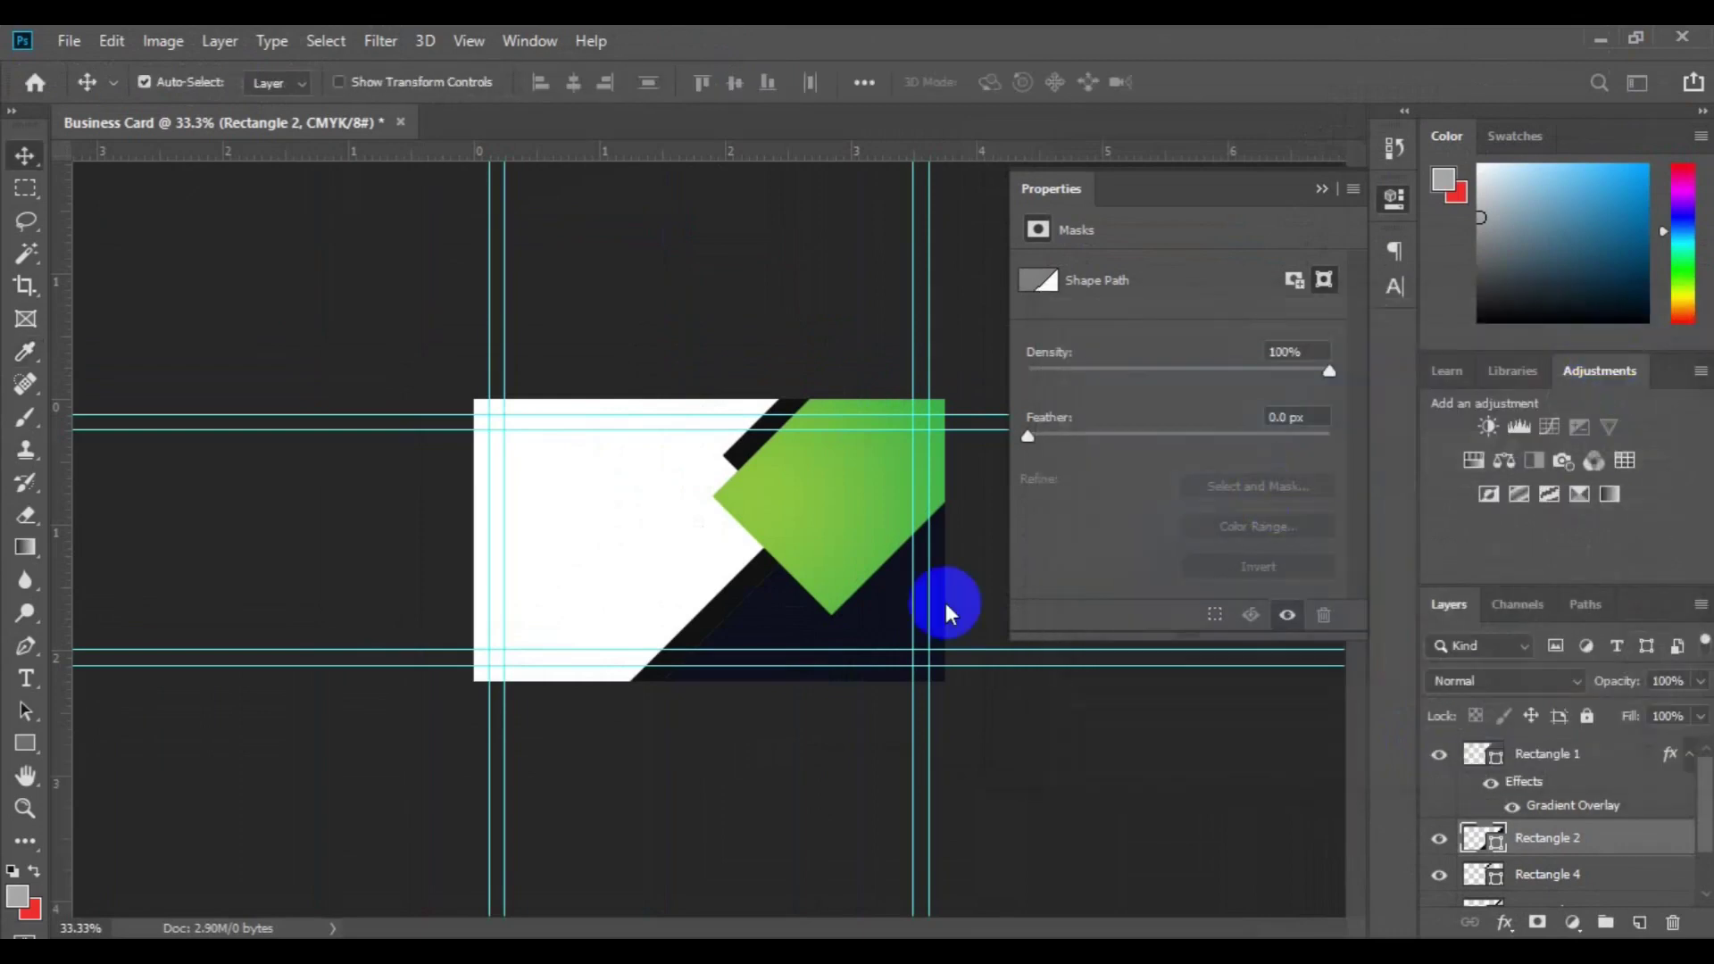
left_click(725, 613)
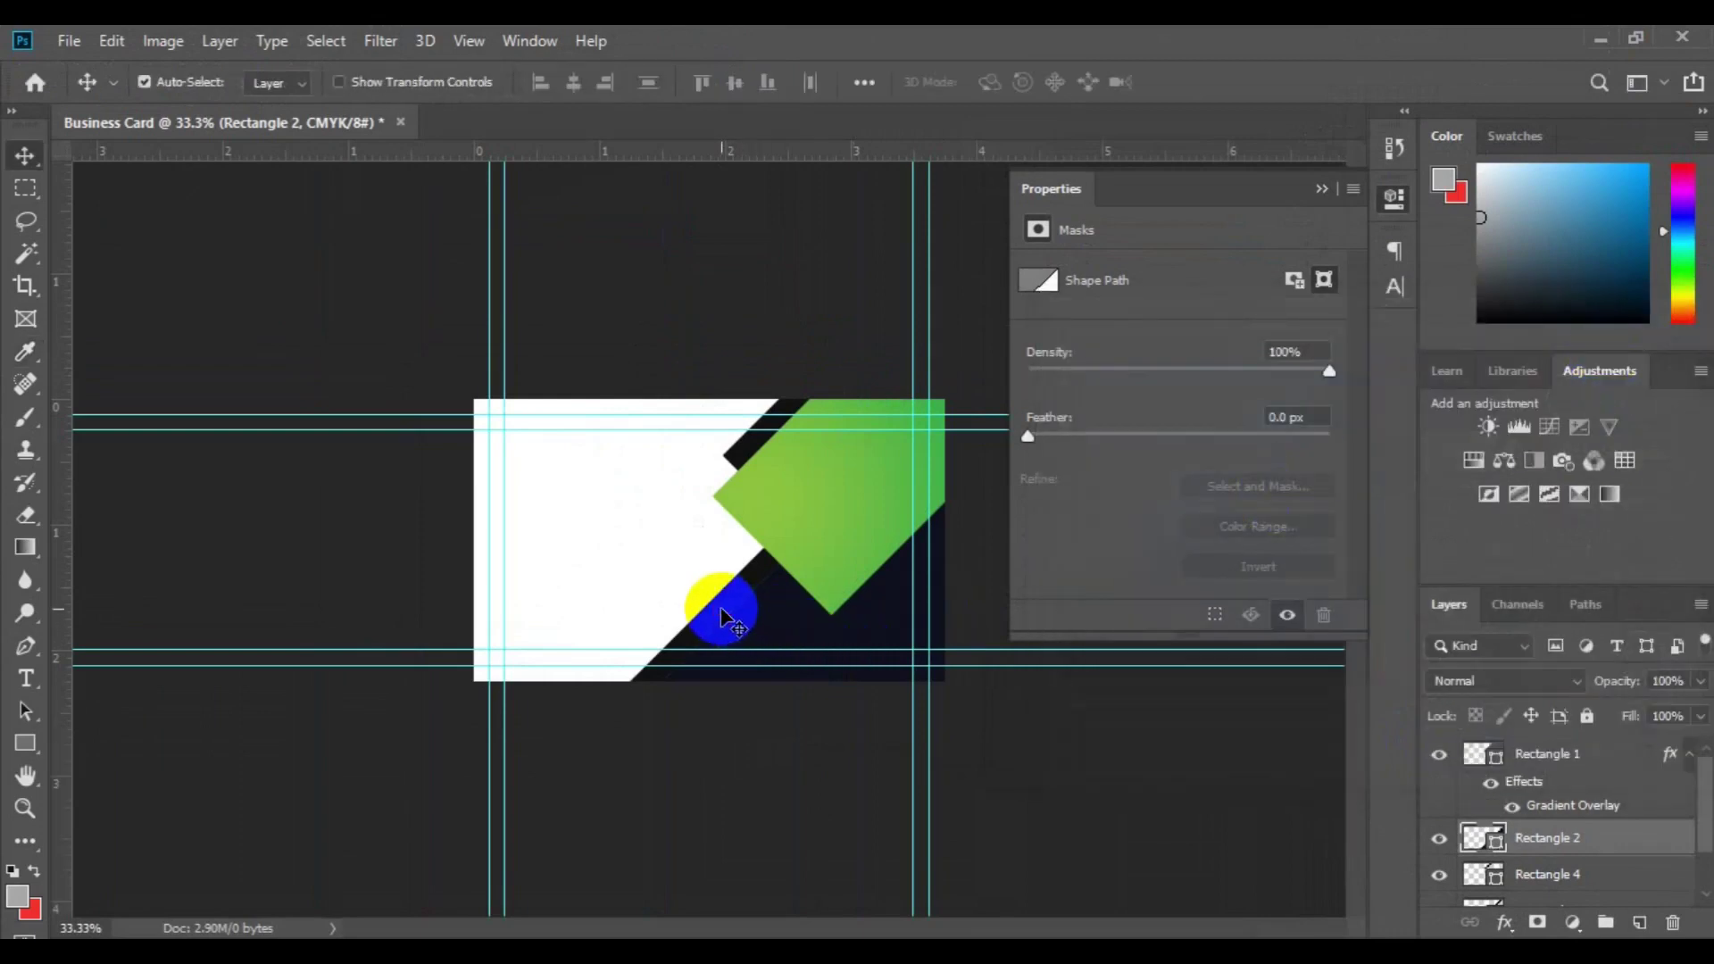
Add a Linear Gradient Overlay to the stripe layer with 50° angle and 100% scale
left_click(1518, 864)
left_click(1541, 882)
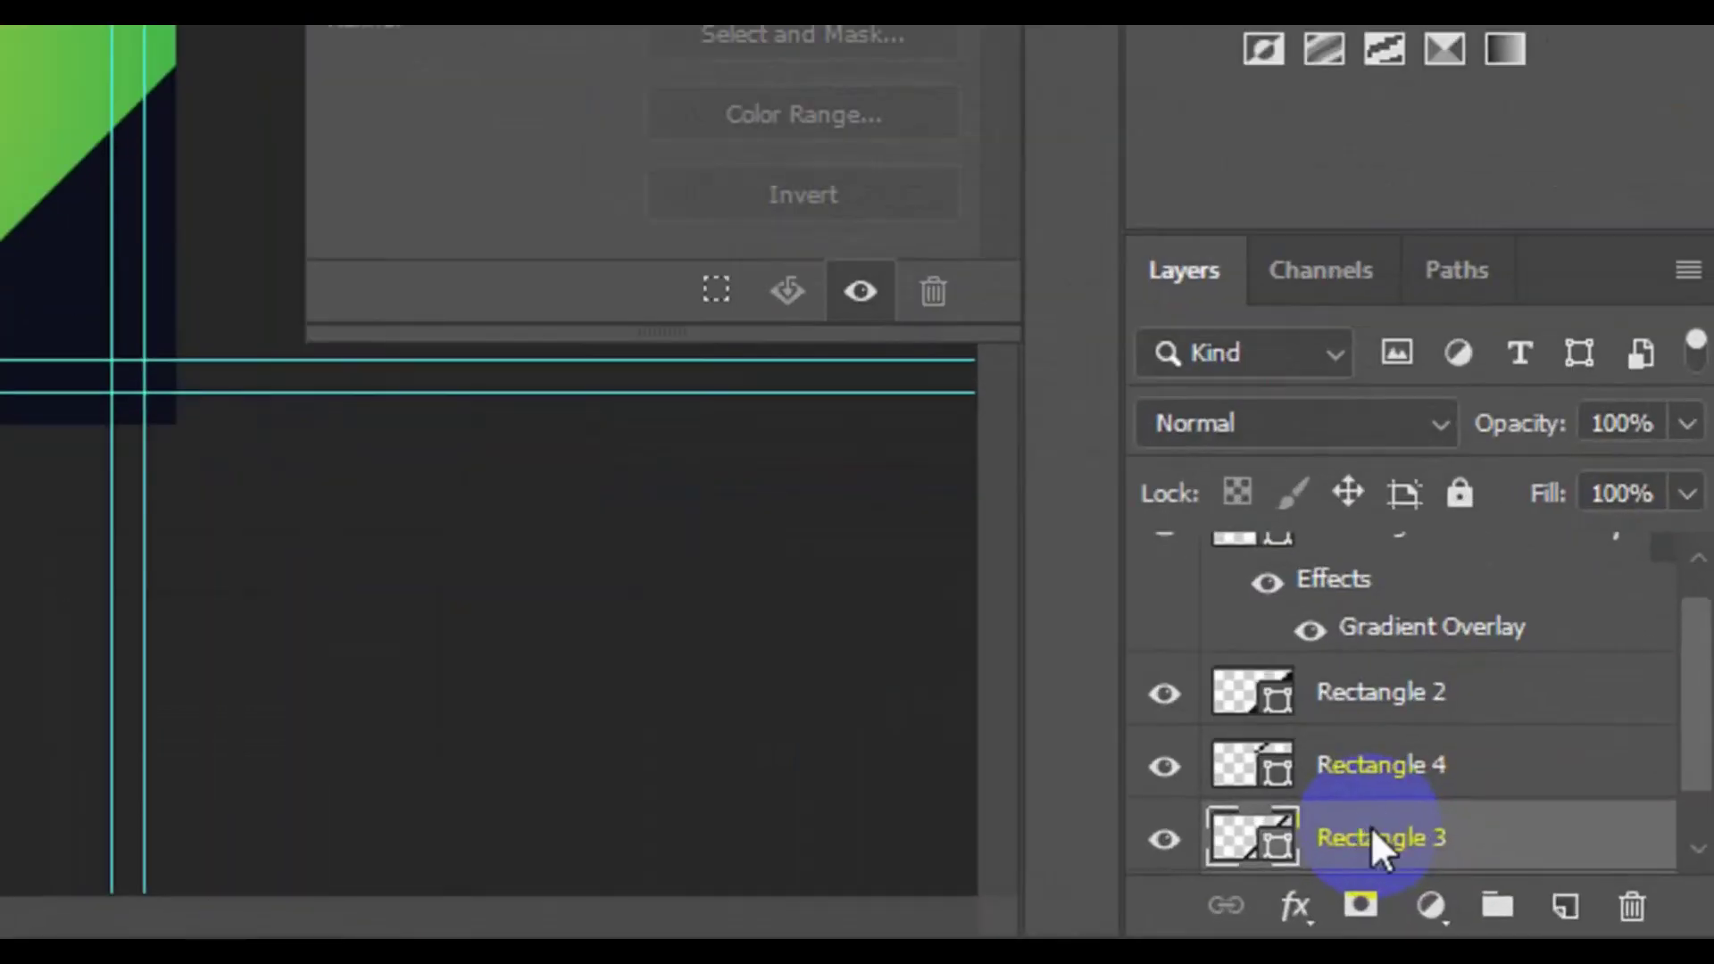
right_click(1370, 827)
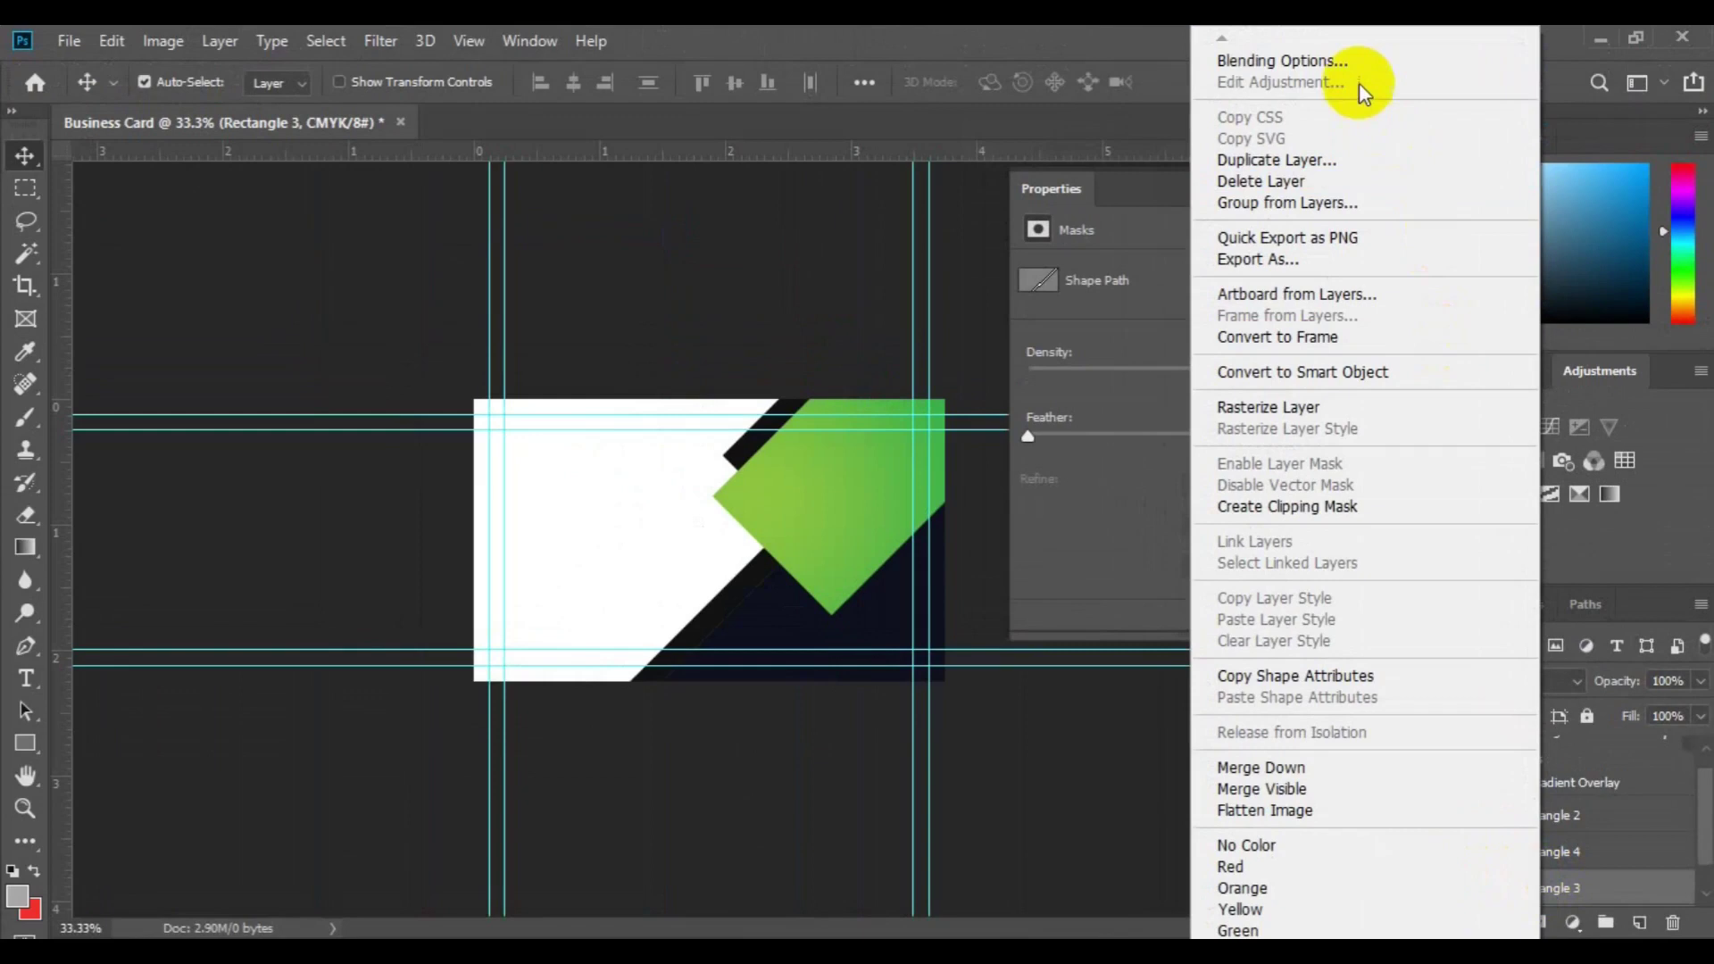
left_click(1350, 63)
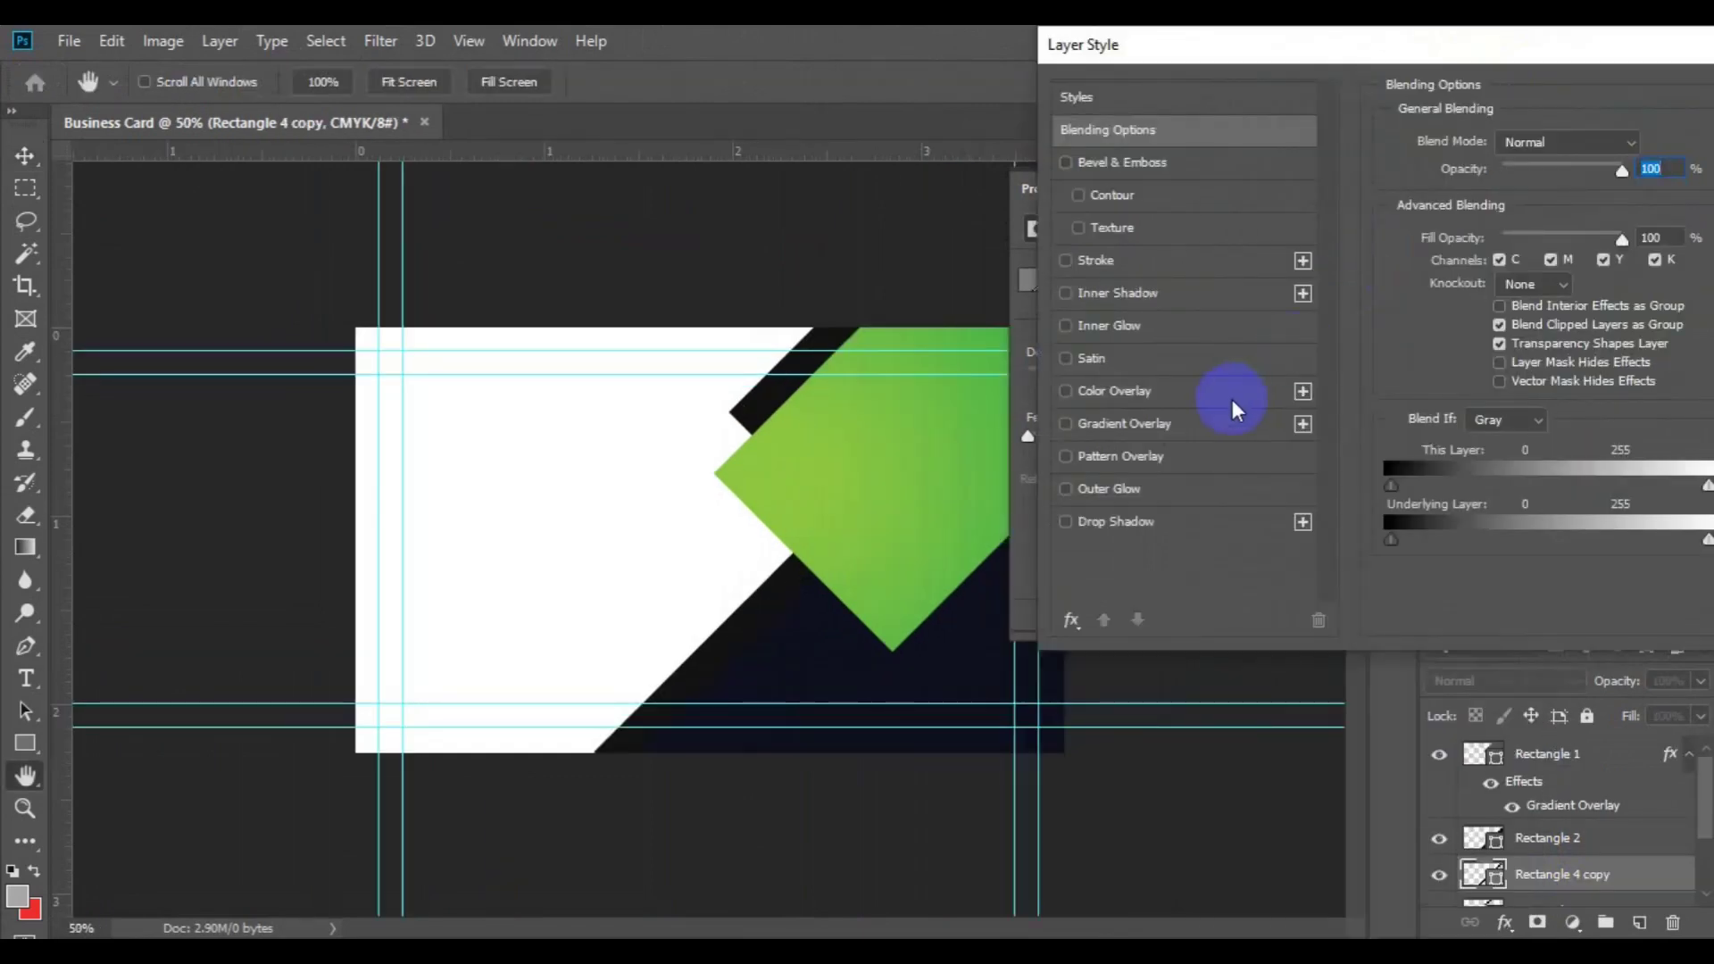
left_click(1168, 426)
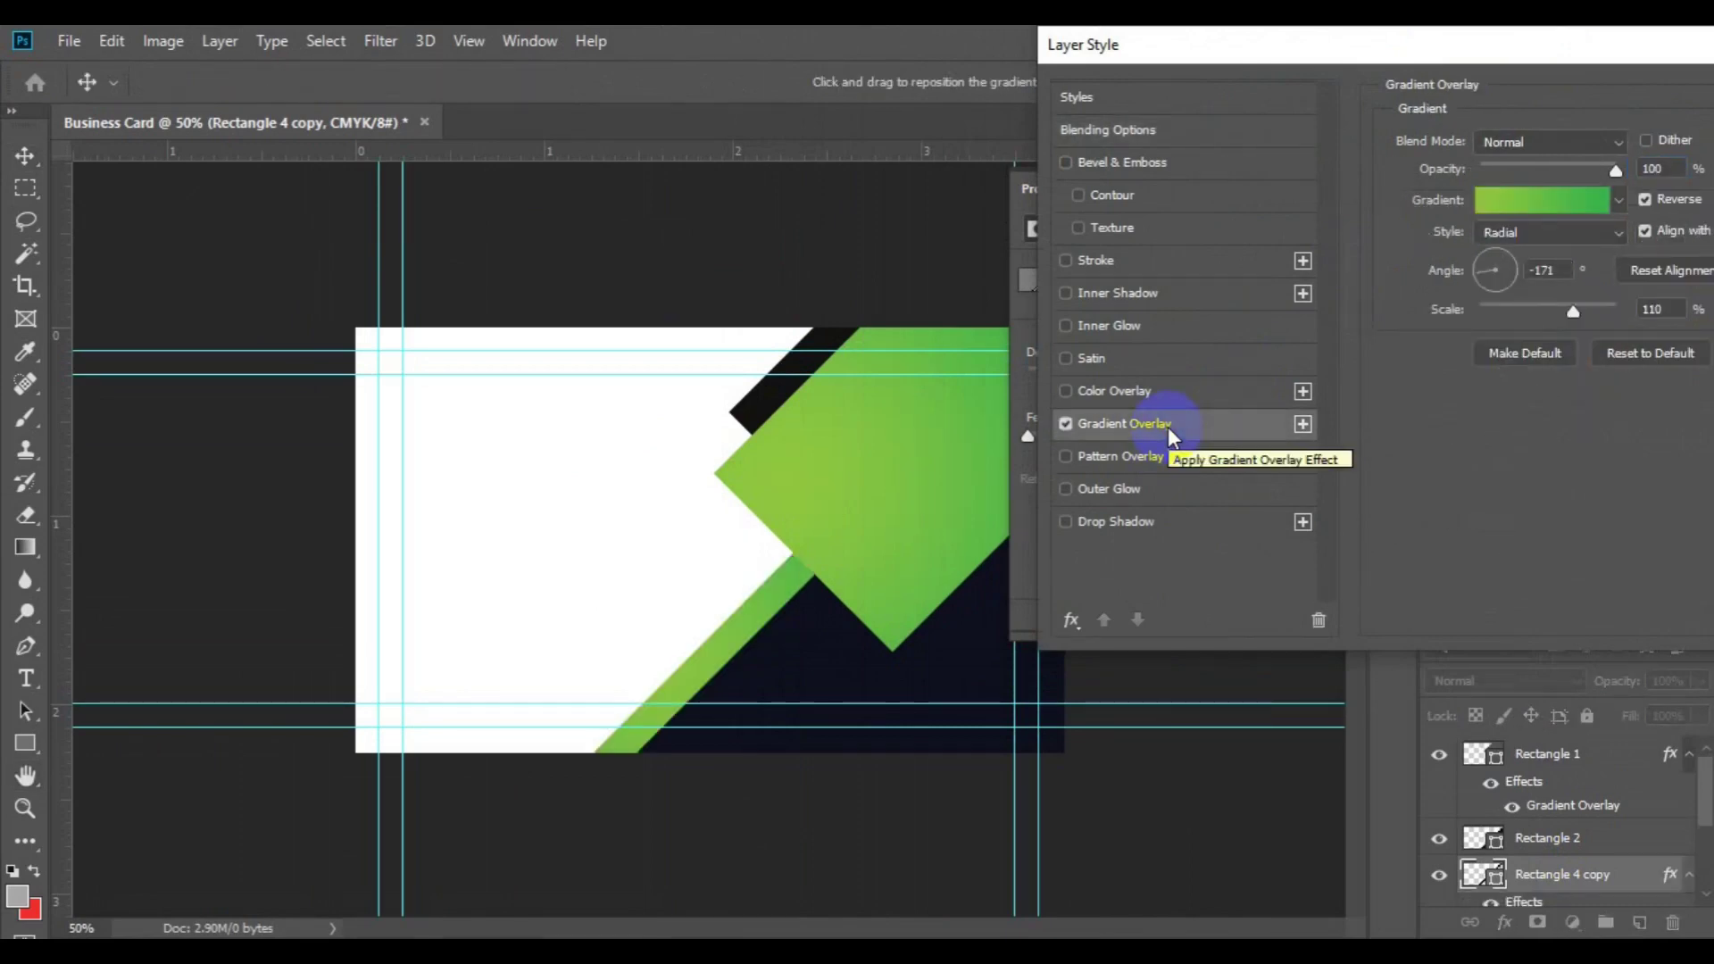
left_click(1563, 270)
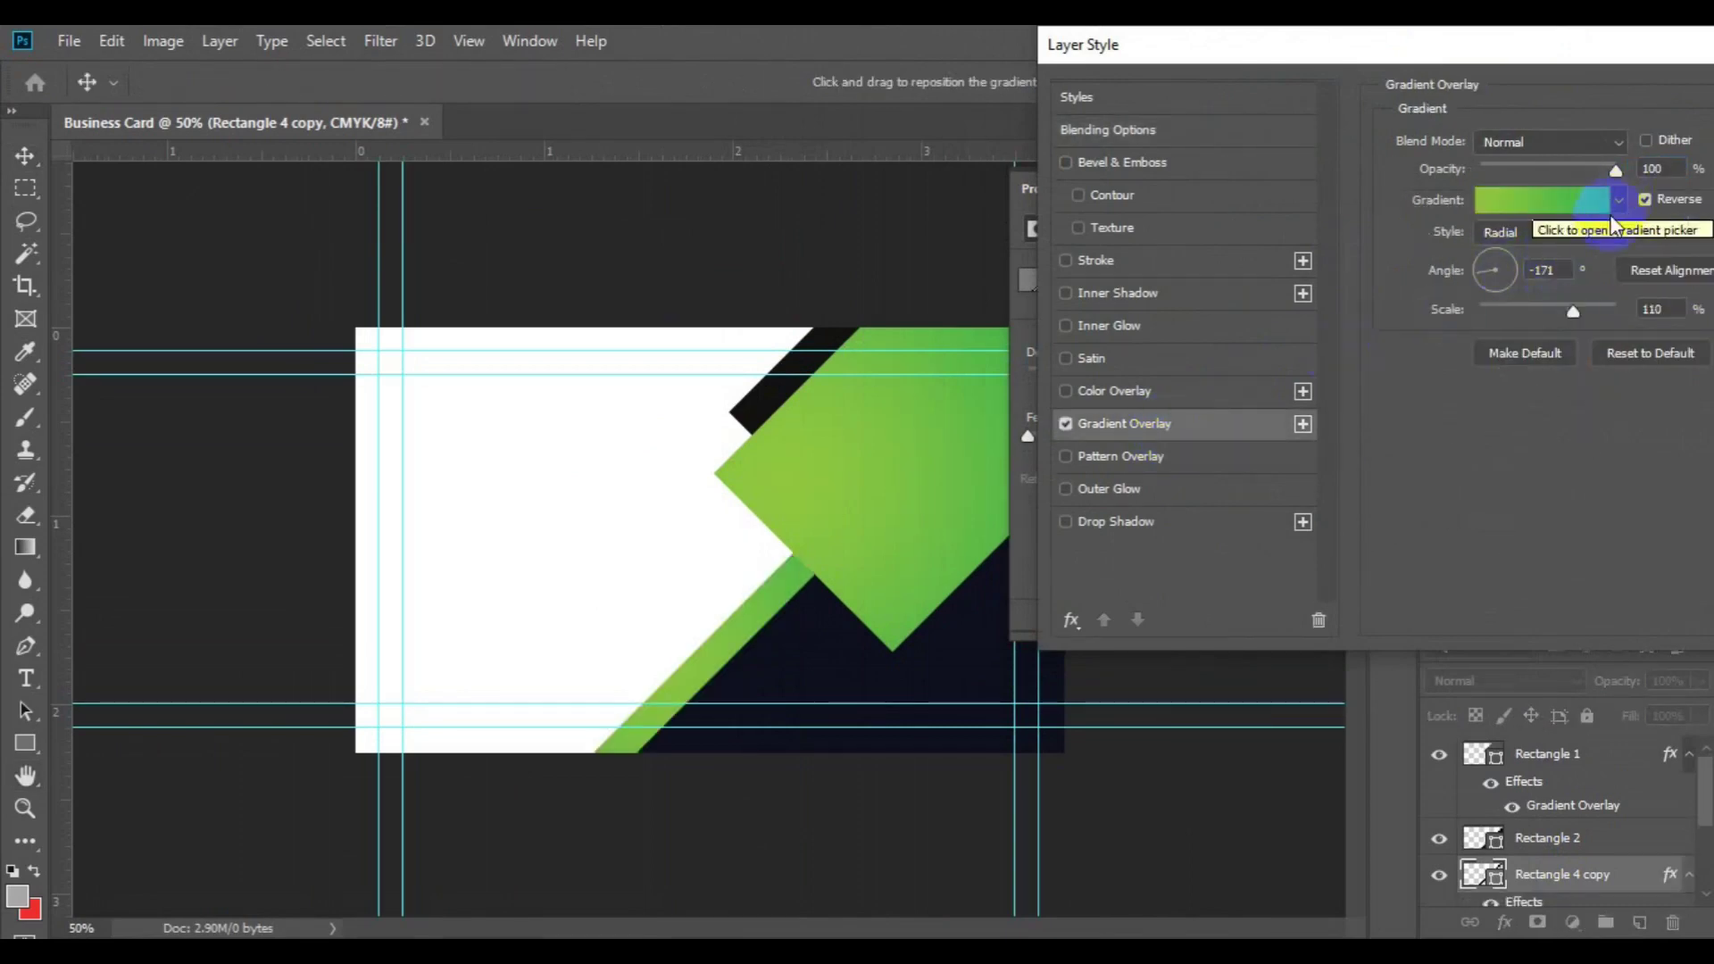
left_click(1578, 236)
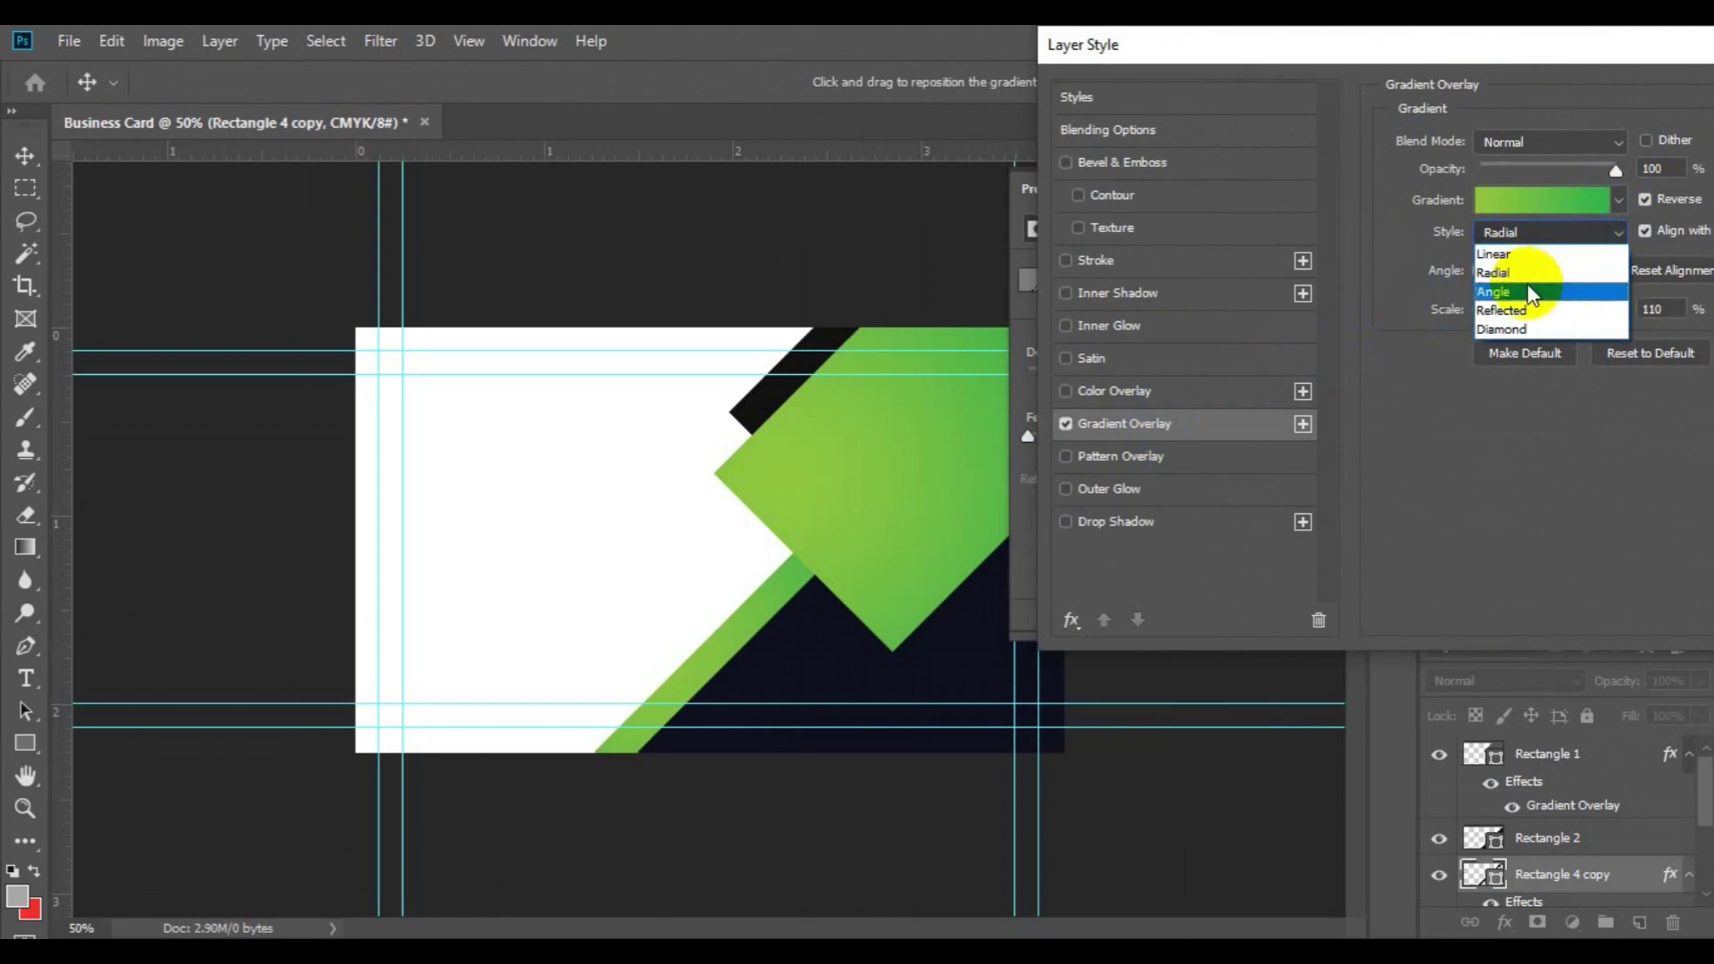
left_click(1526, 254)
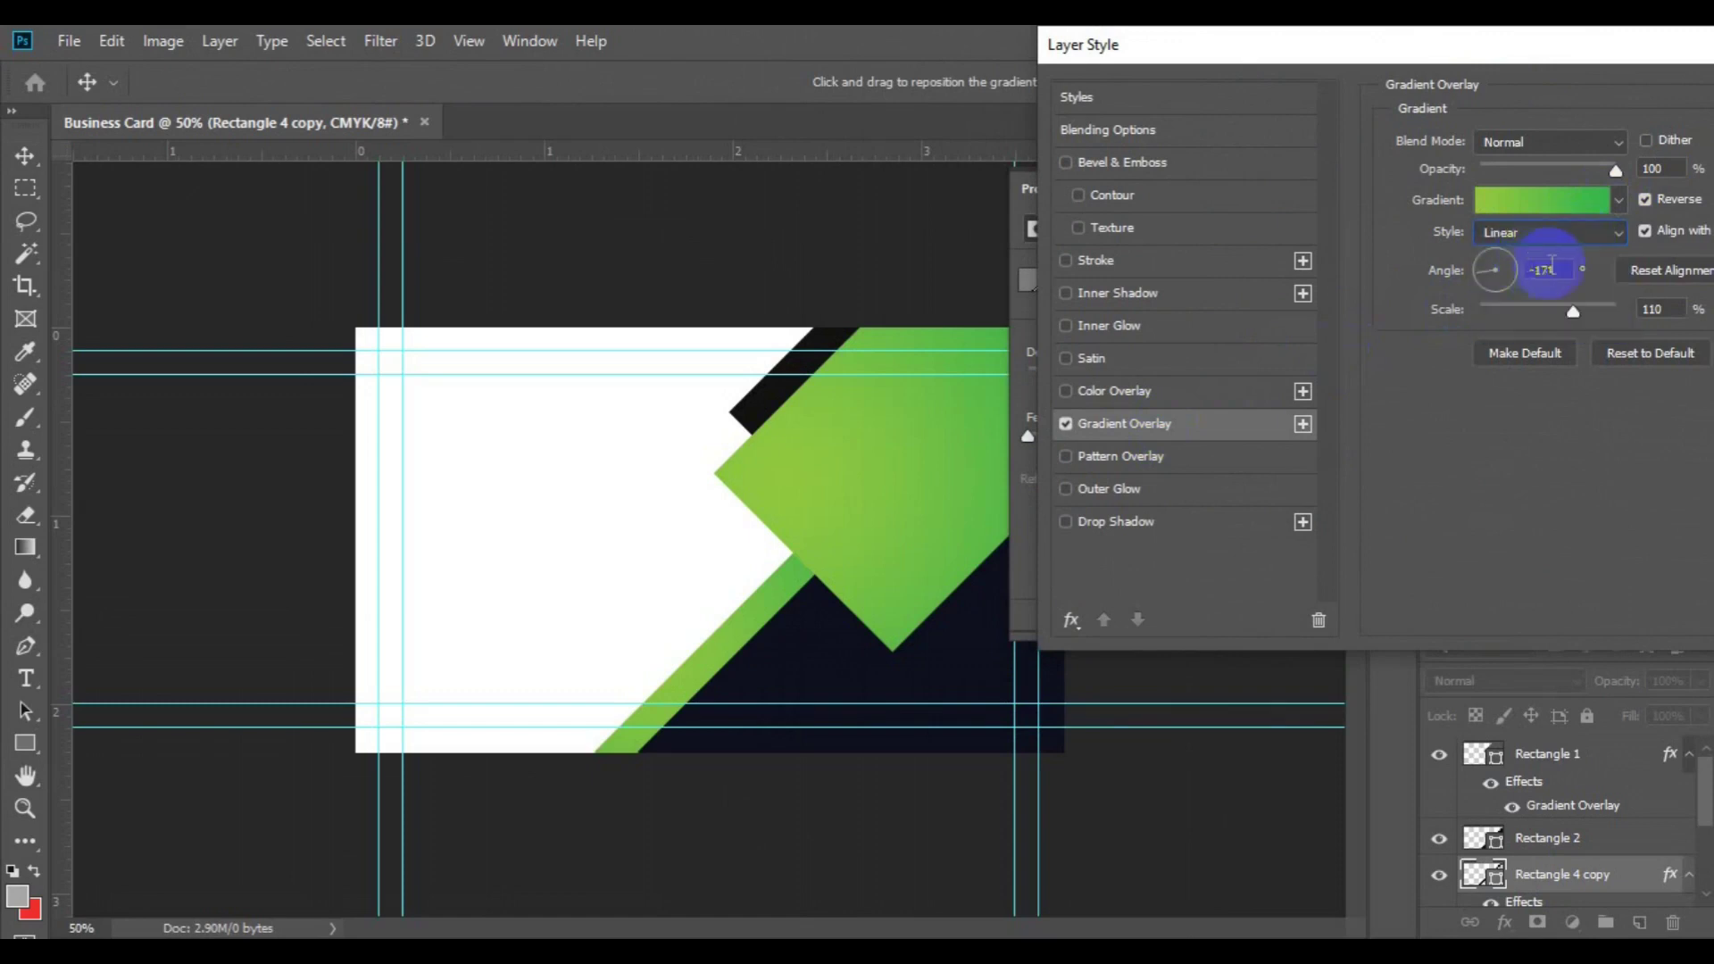
left_click(1521, 269)
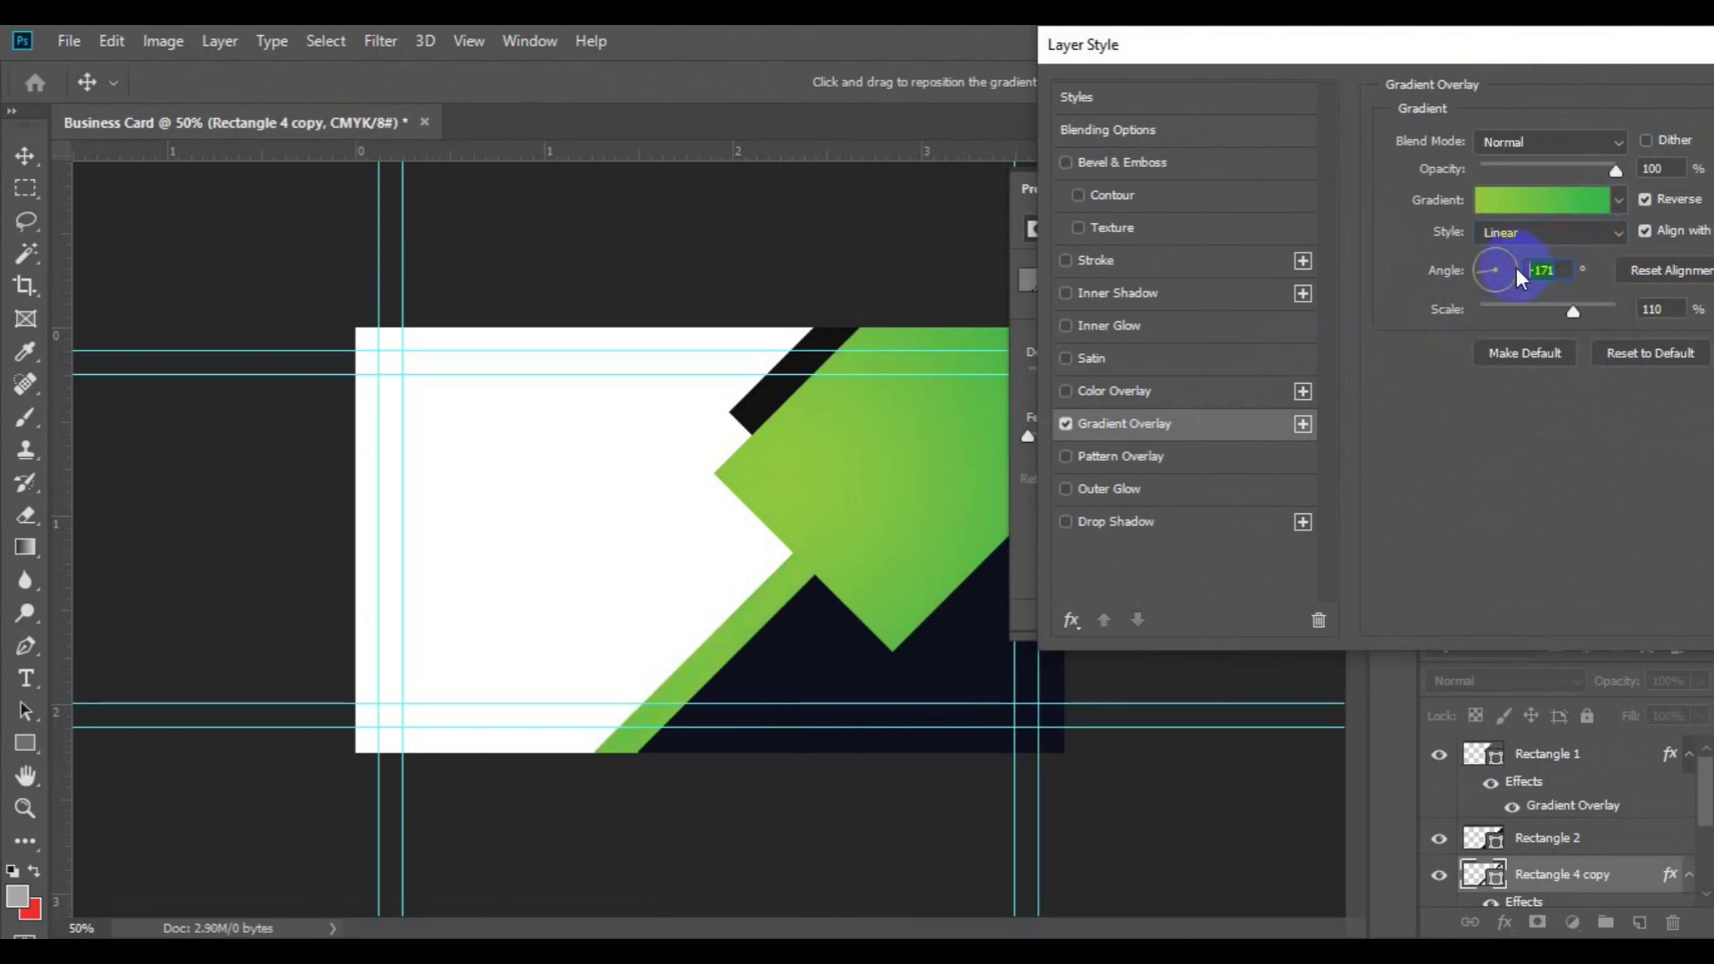
type("50")
left_click(1659, 313)
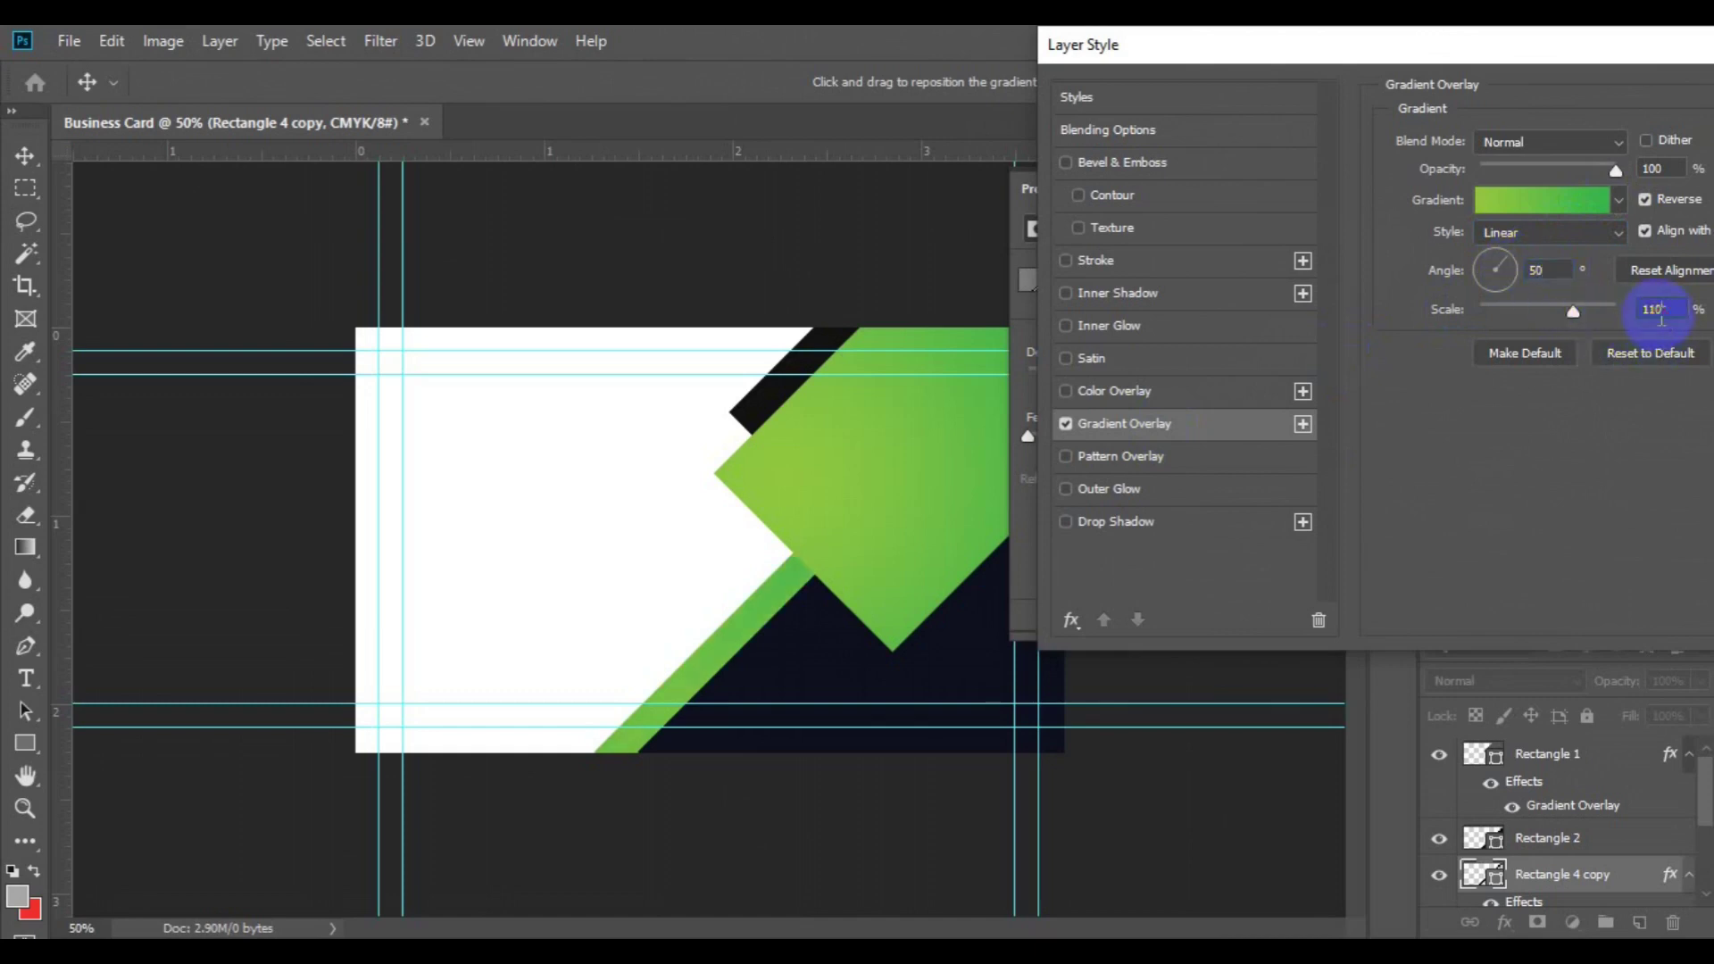
type("100")
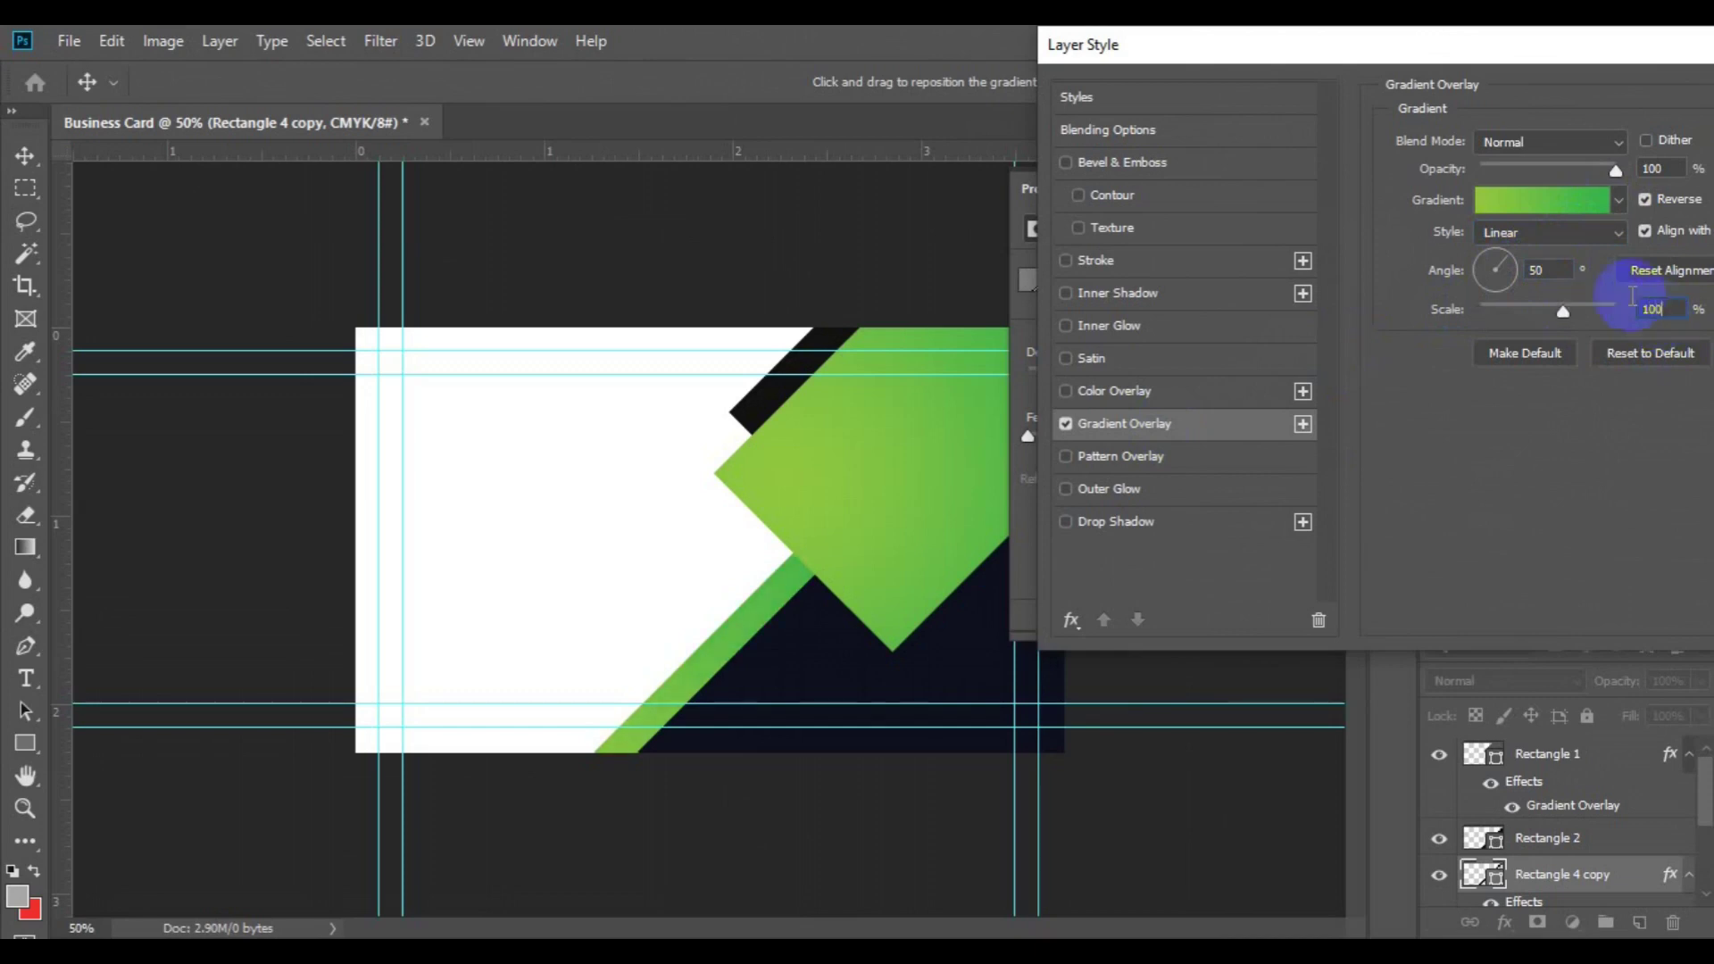
Recolour the stripe's gradient: grey bdbdbd left stop, white right stop at 75% location
left_click(1557, 207)
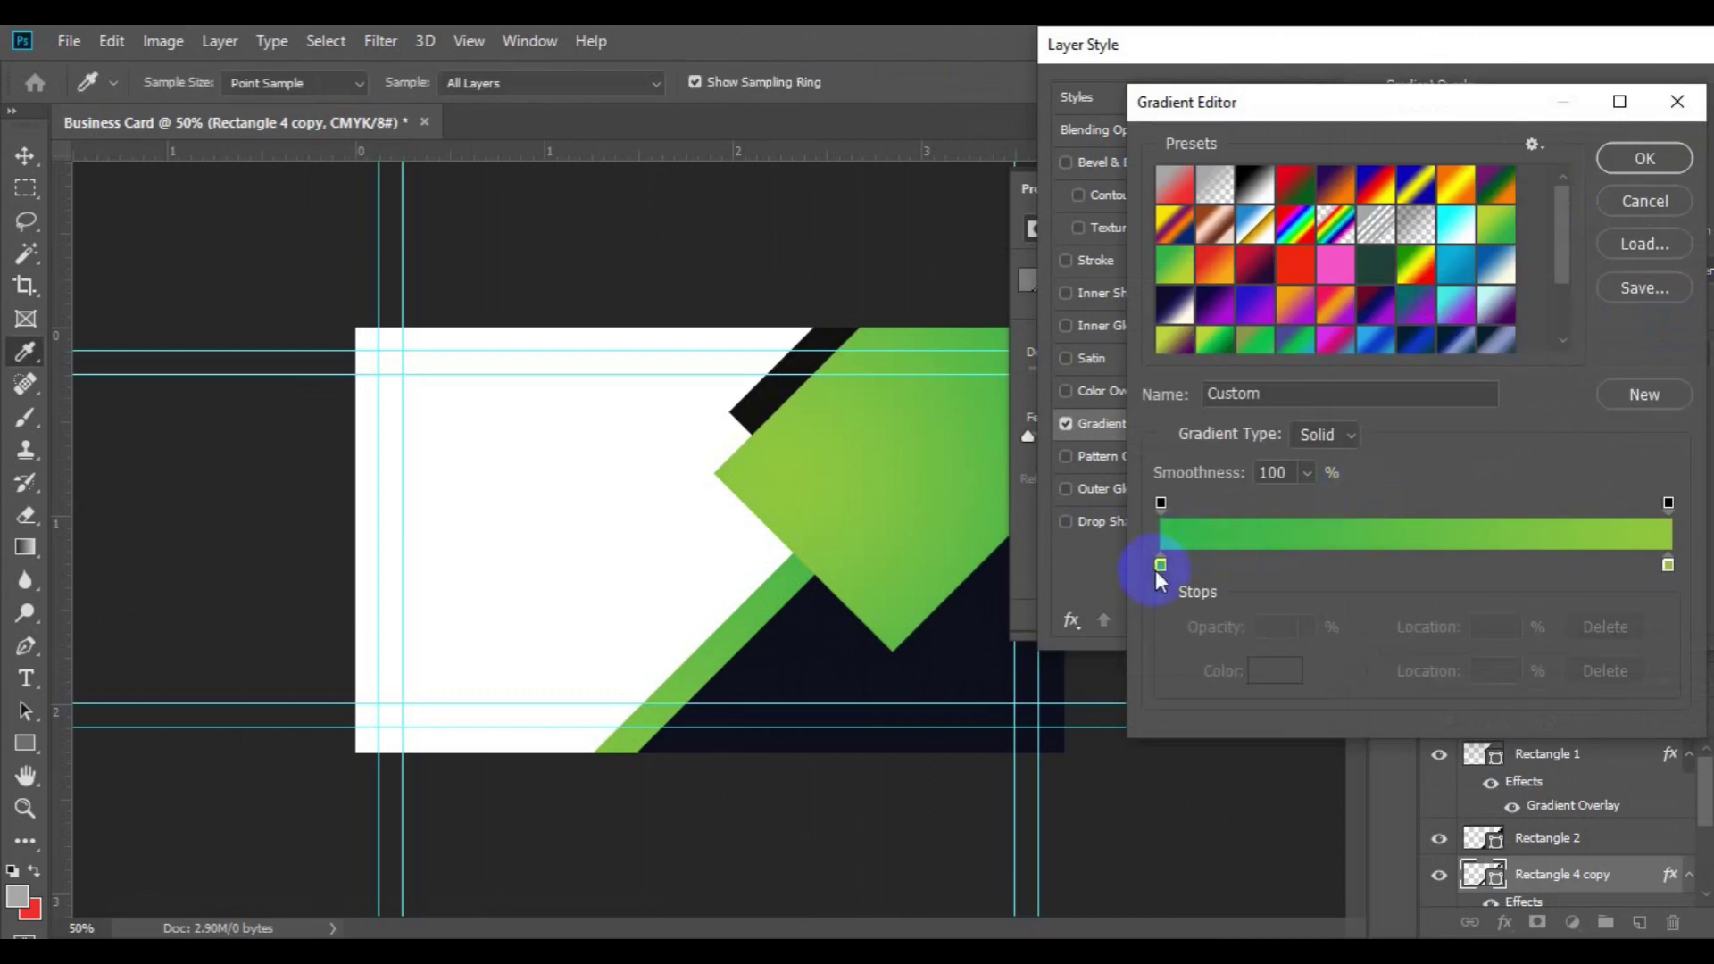
left_click(1161, 566)
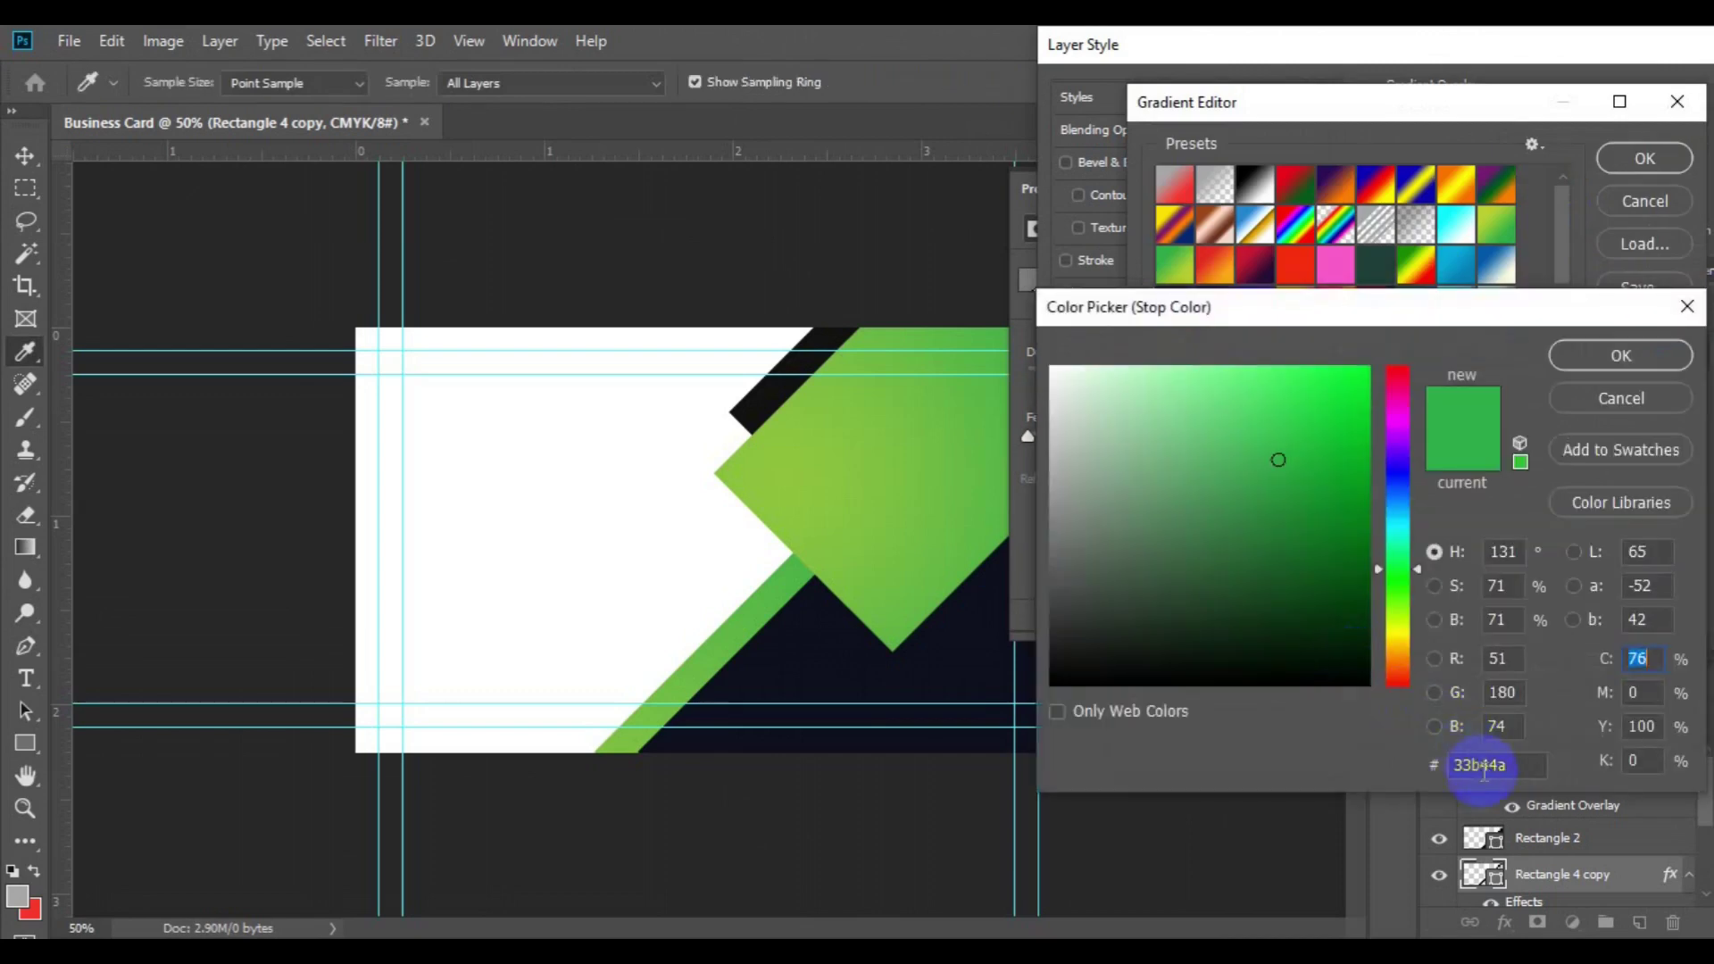
left_click(1484, 766)
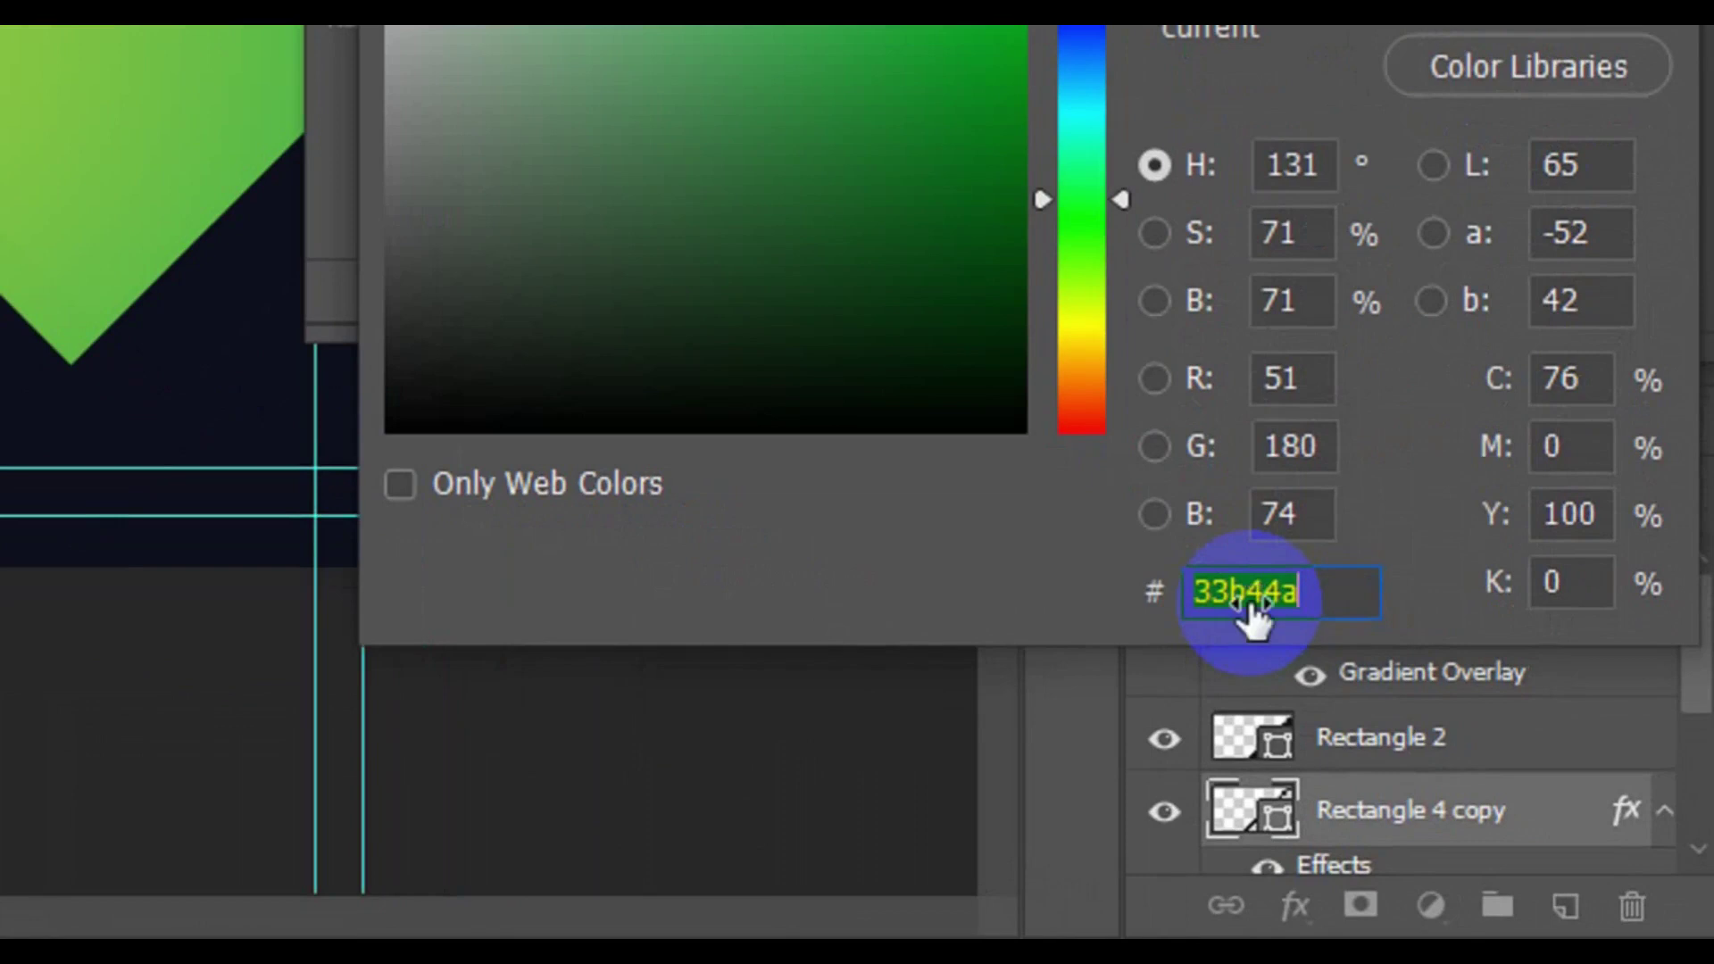
type("bdbdbd")
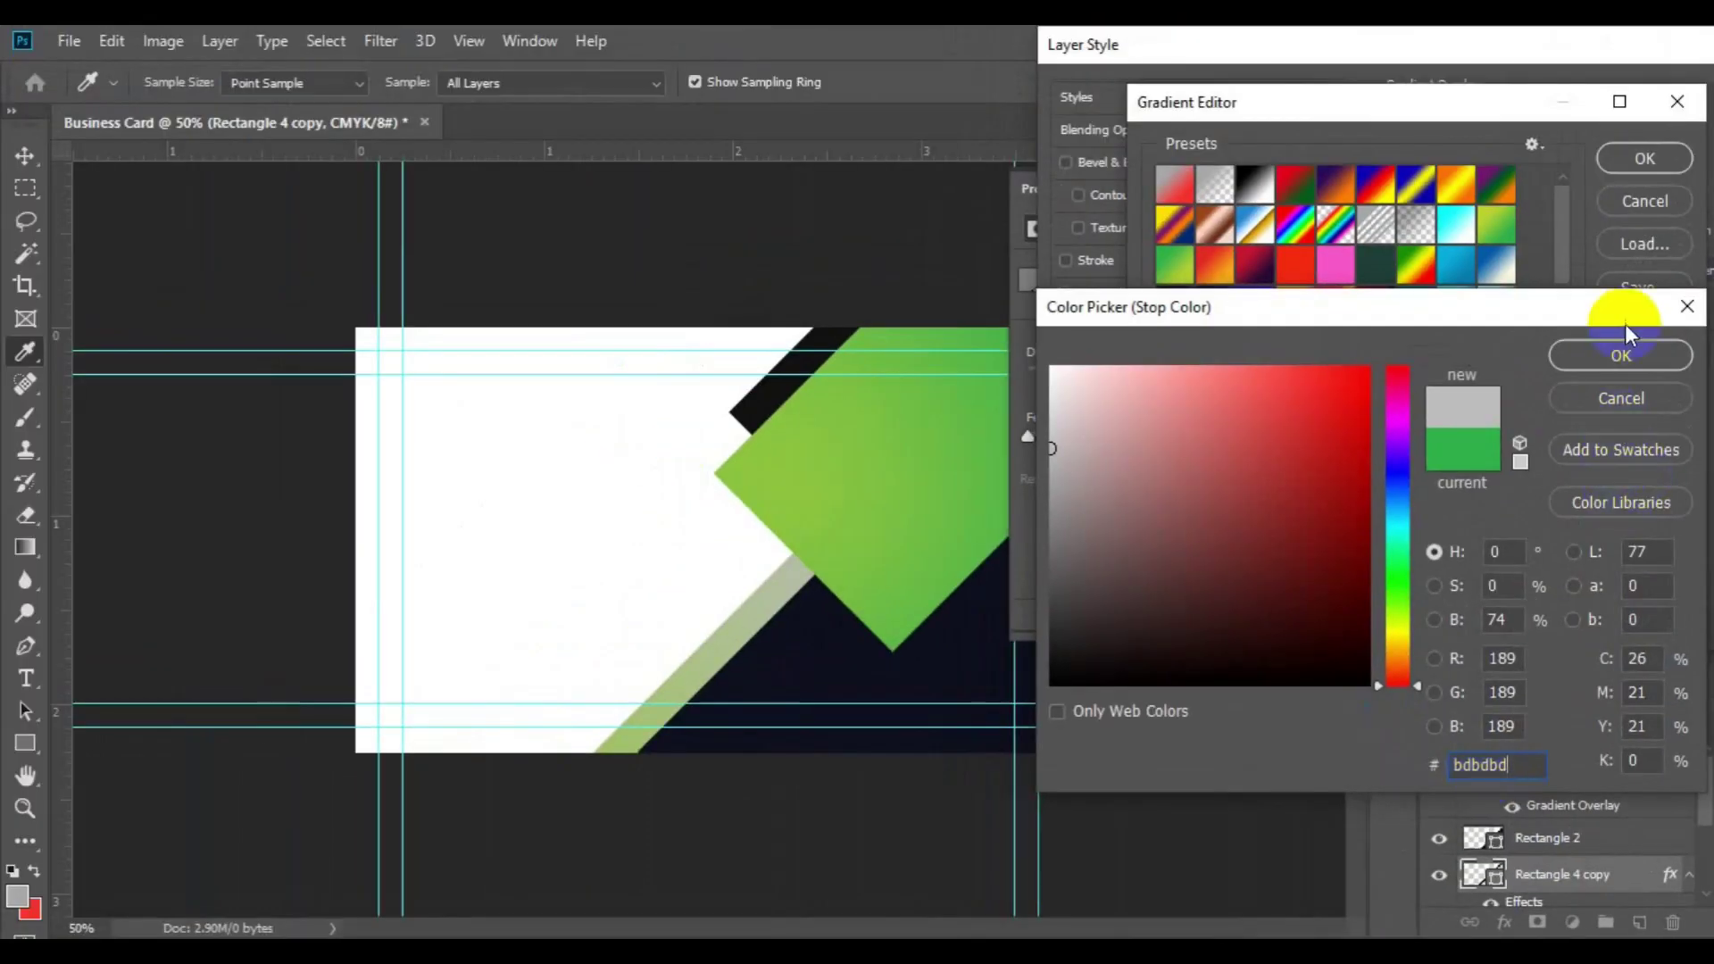
left_click(1622, 354)
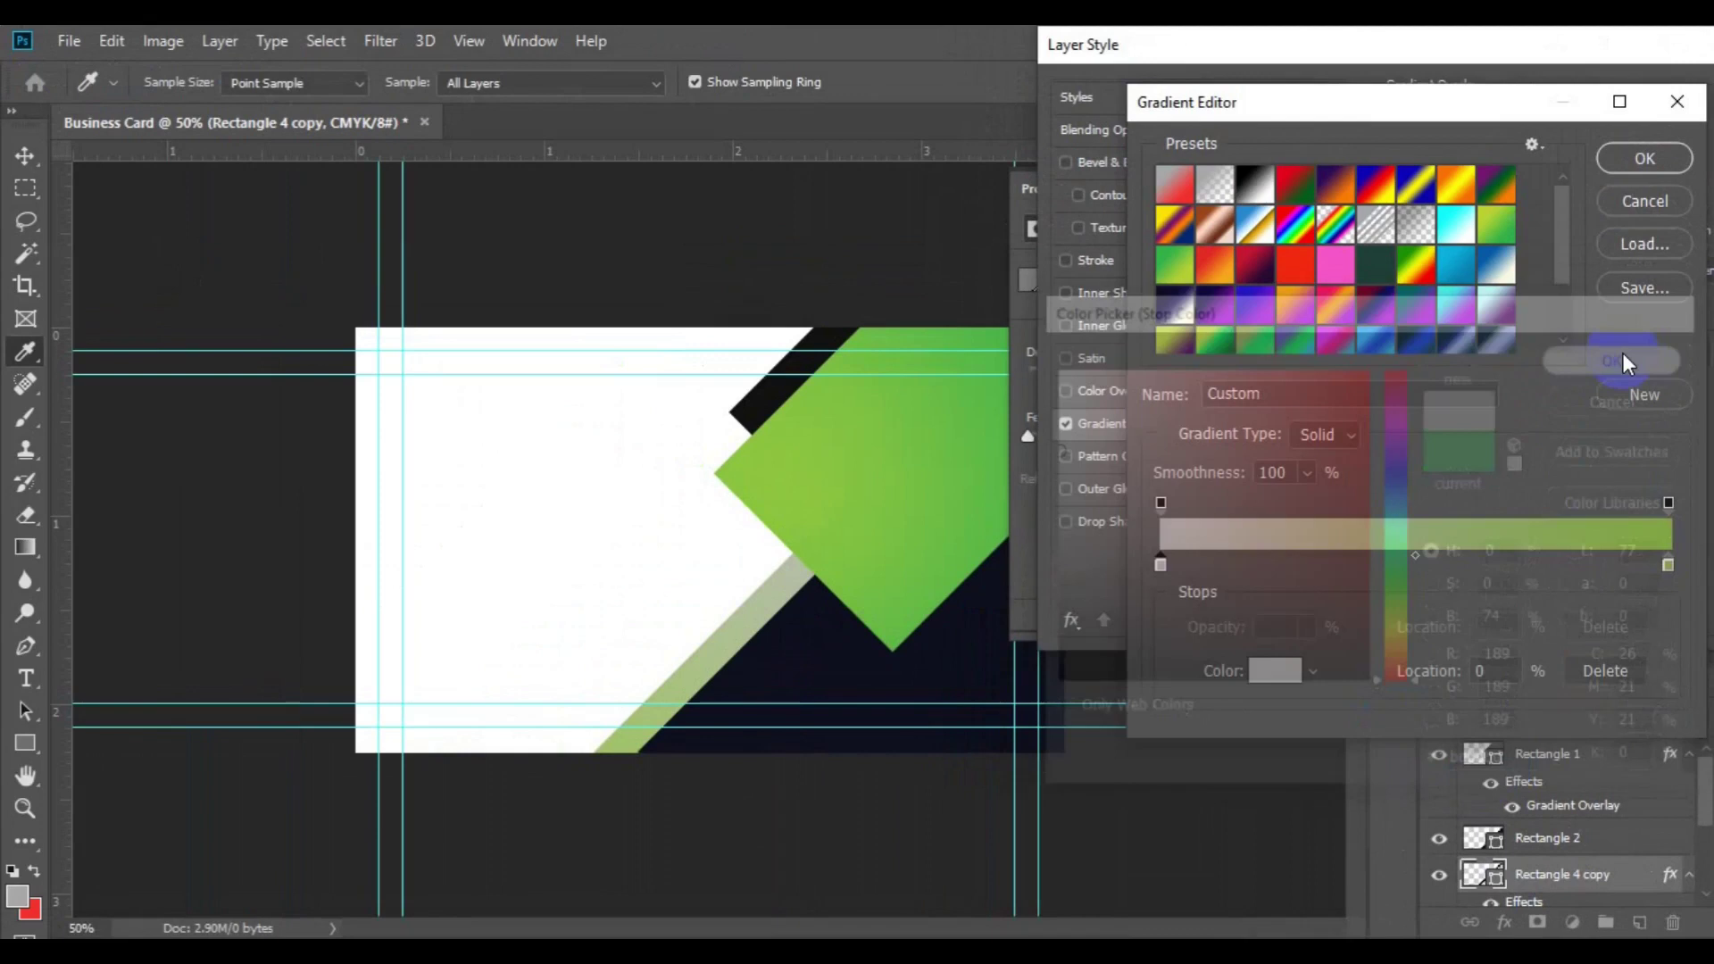
left_click(1666, 568)
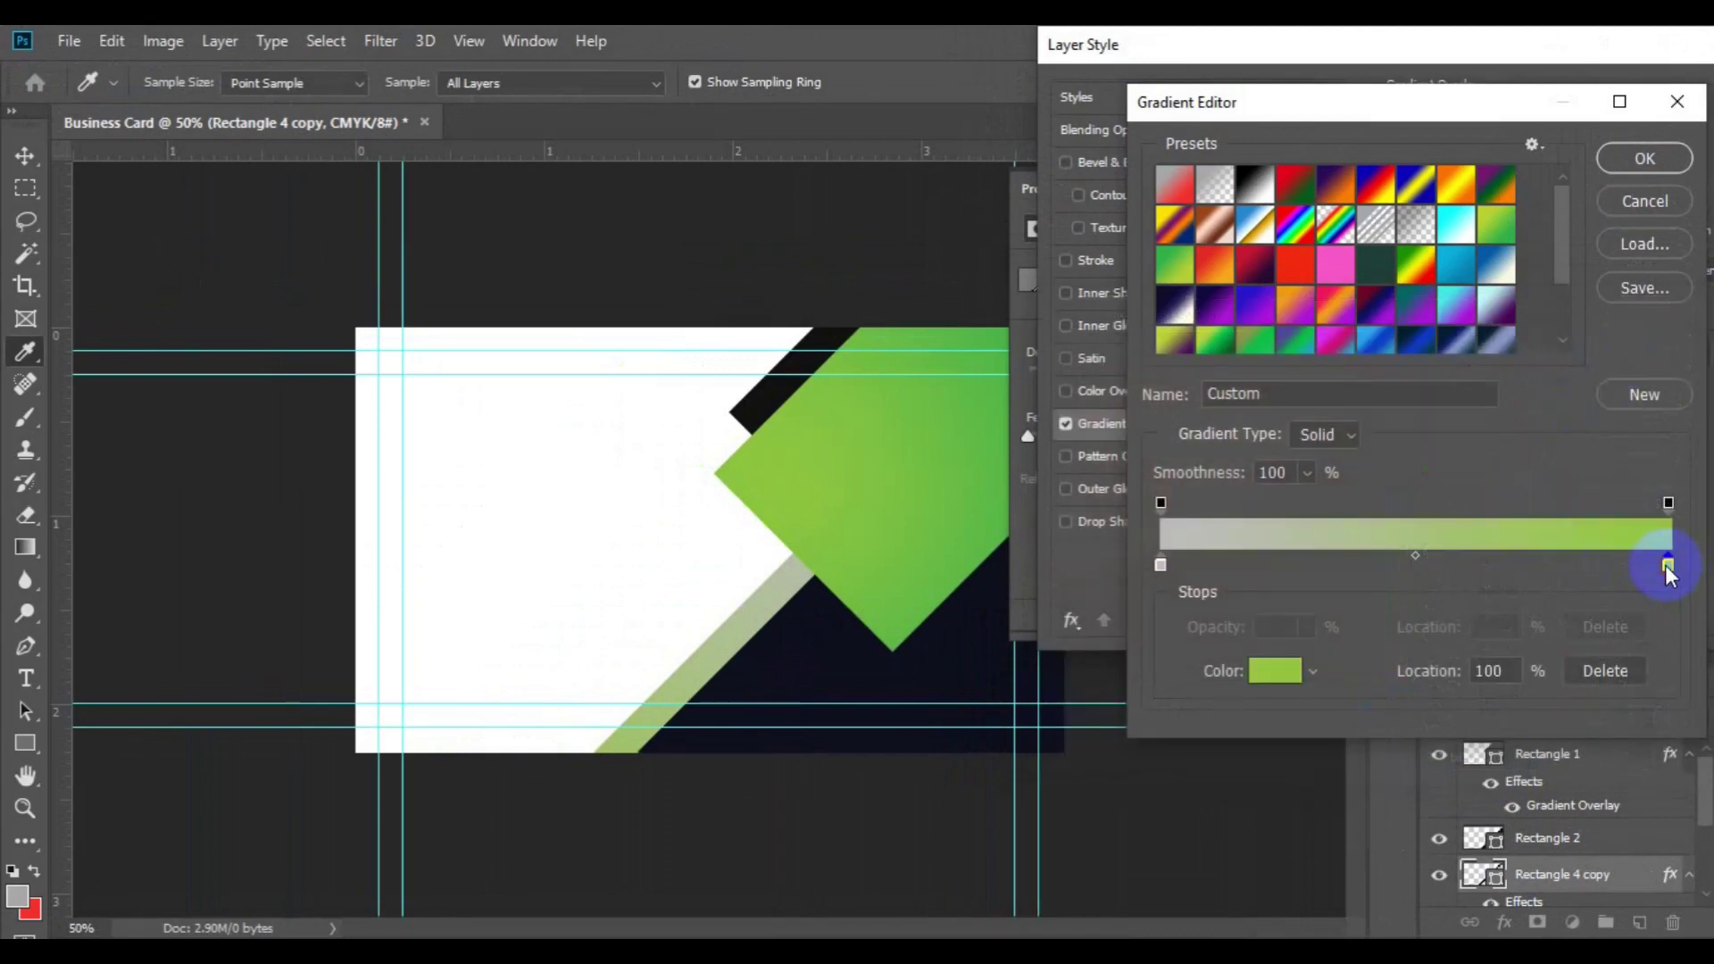
double_click(1666, 568)
left_click(643, 560)
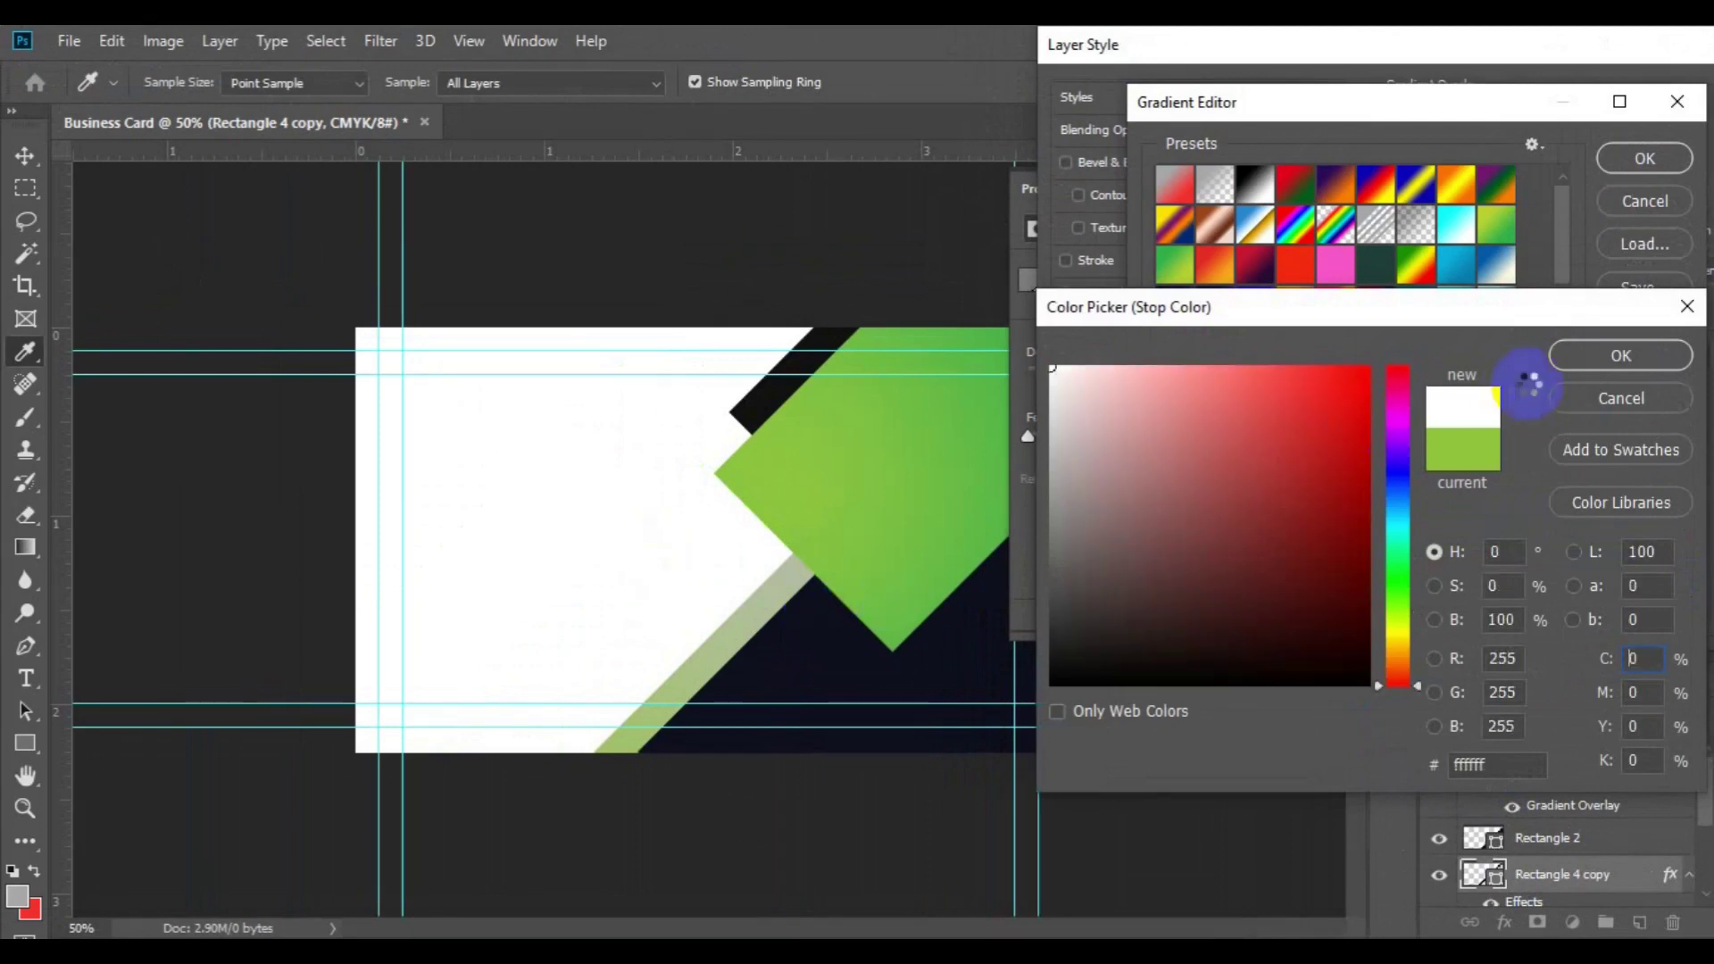
left_click(1573, 357)
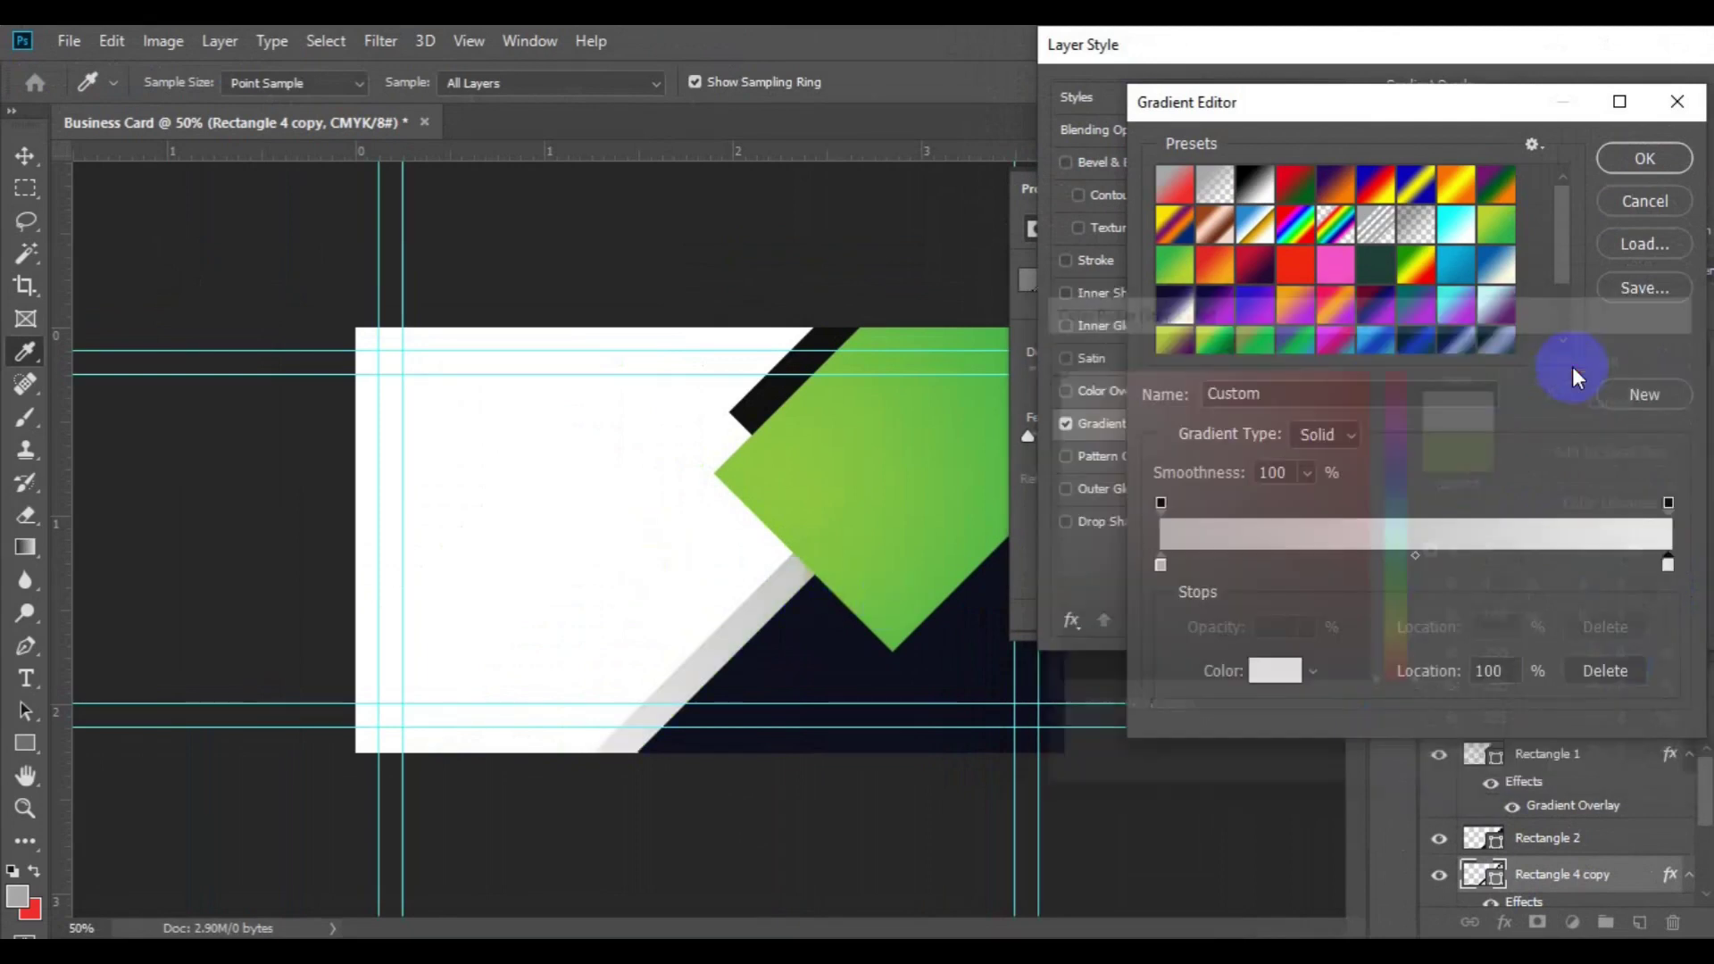
left_click(1482, 672)
double_click(1482, 671)
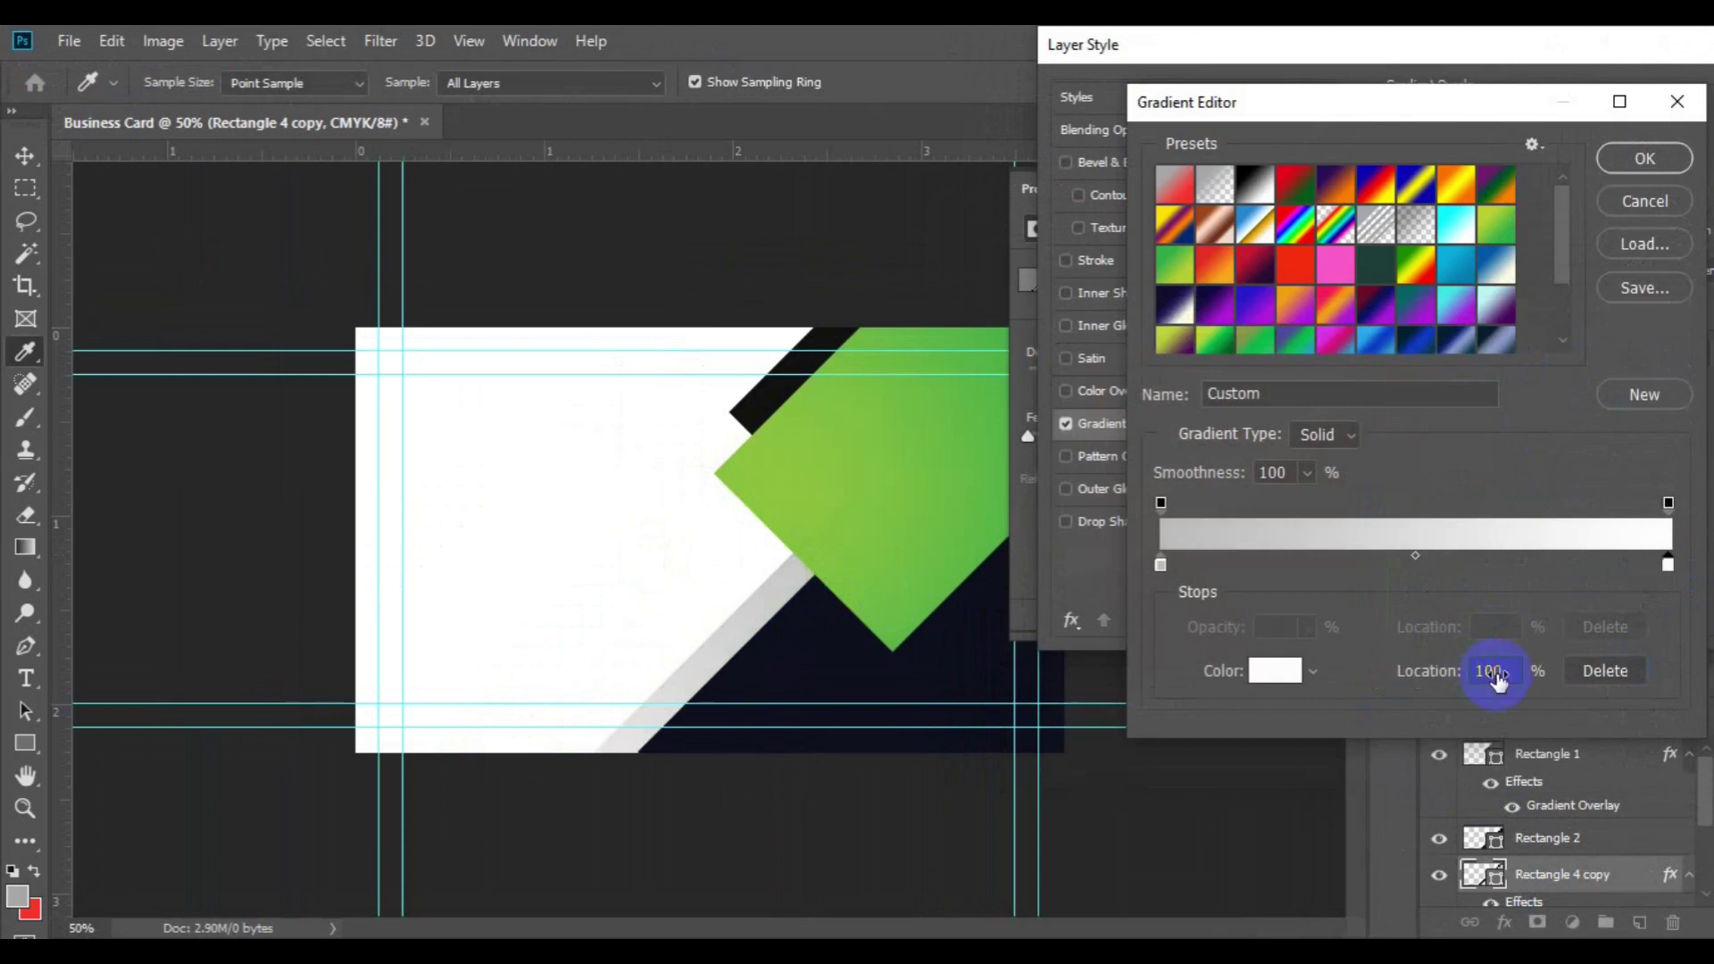
type("75")
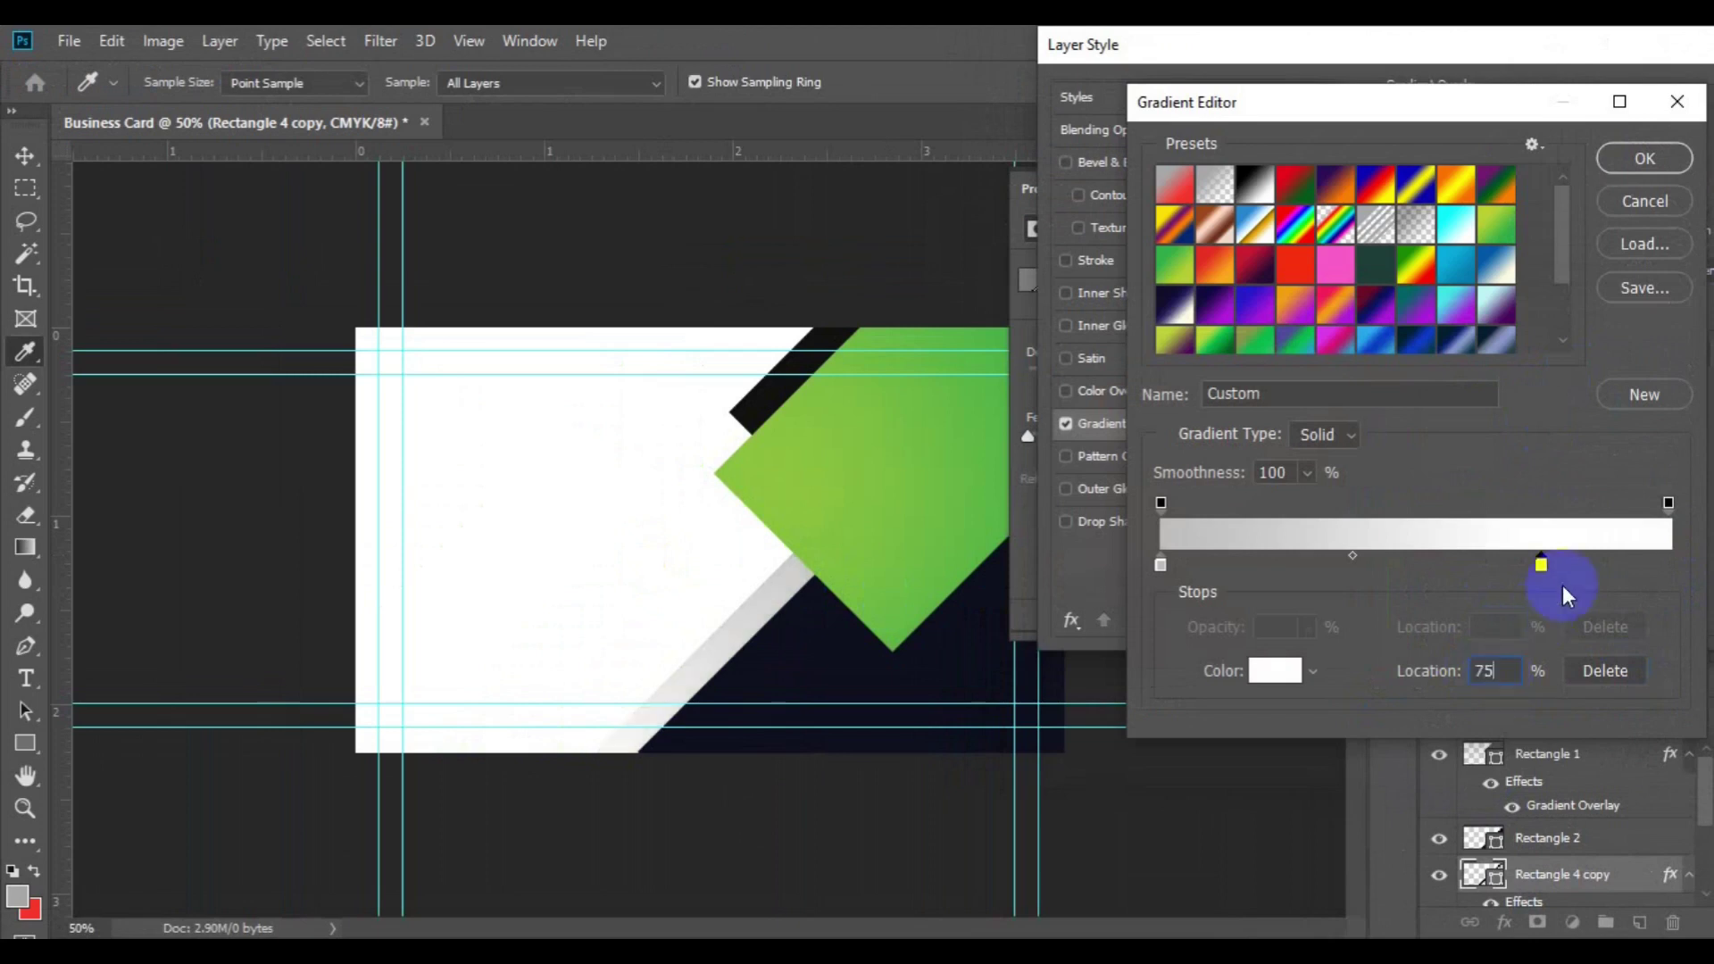
left_click(1638, 161)
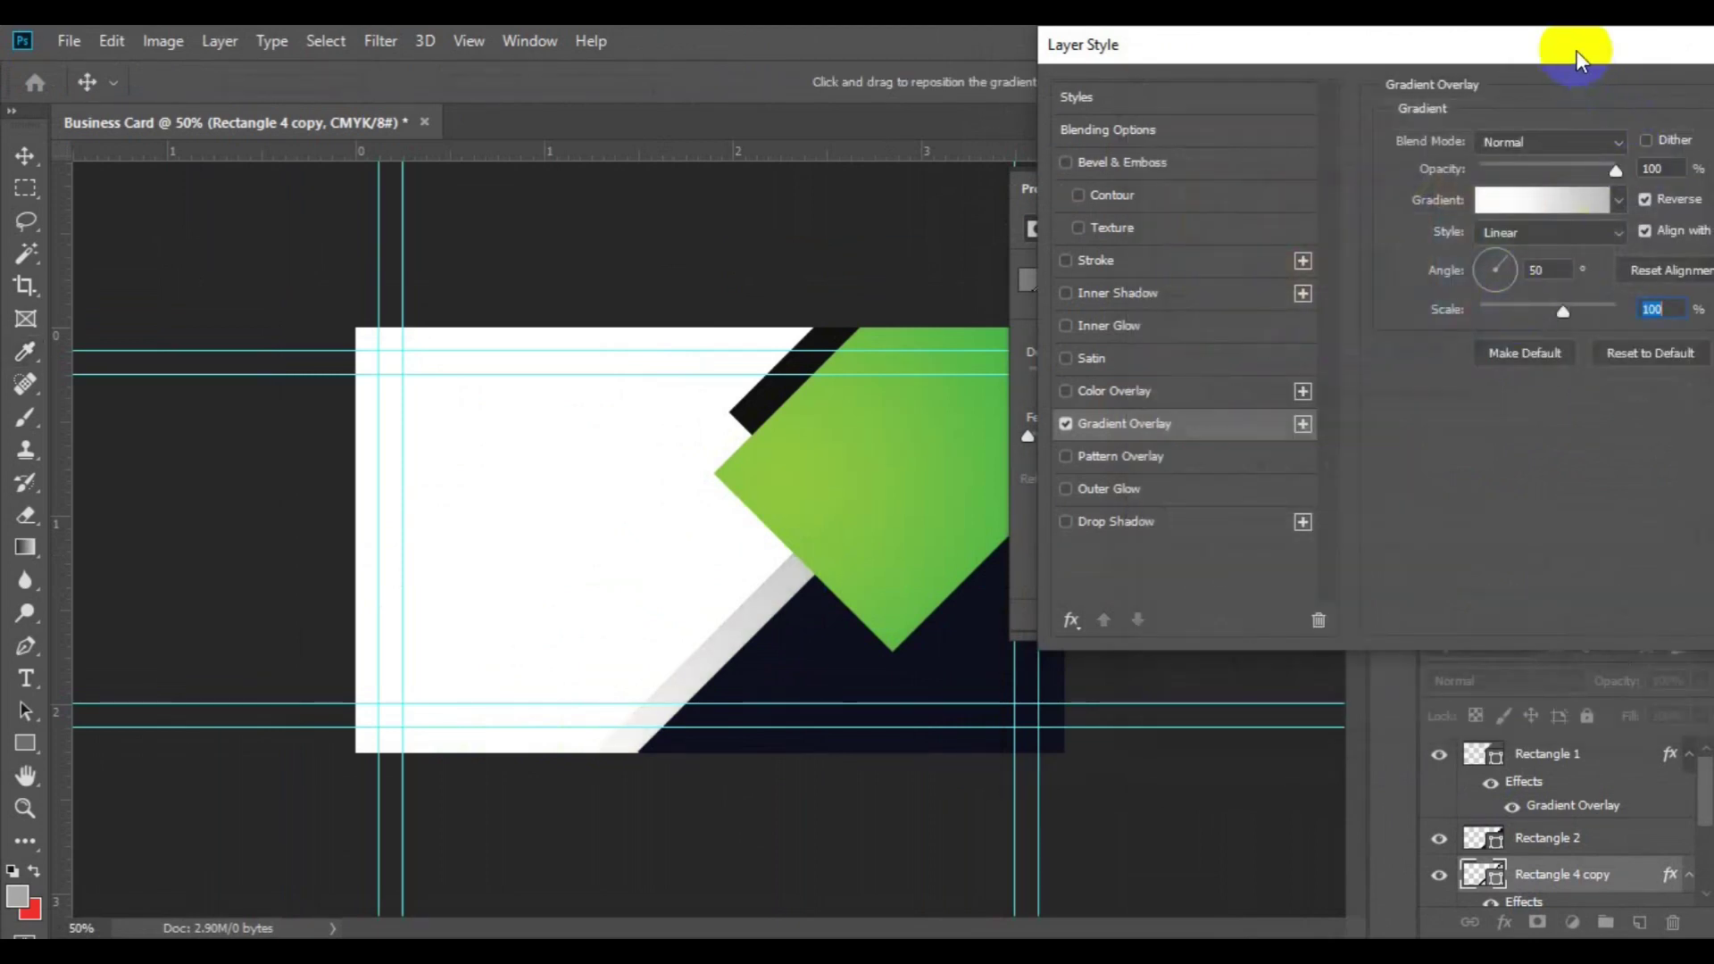
Apply the white-to-grey overlay to the strip and select the Rectangle 4 layer
left_click_drag(1577, 50, 1278, 175)
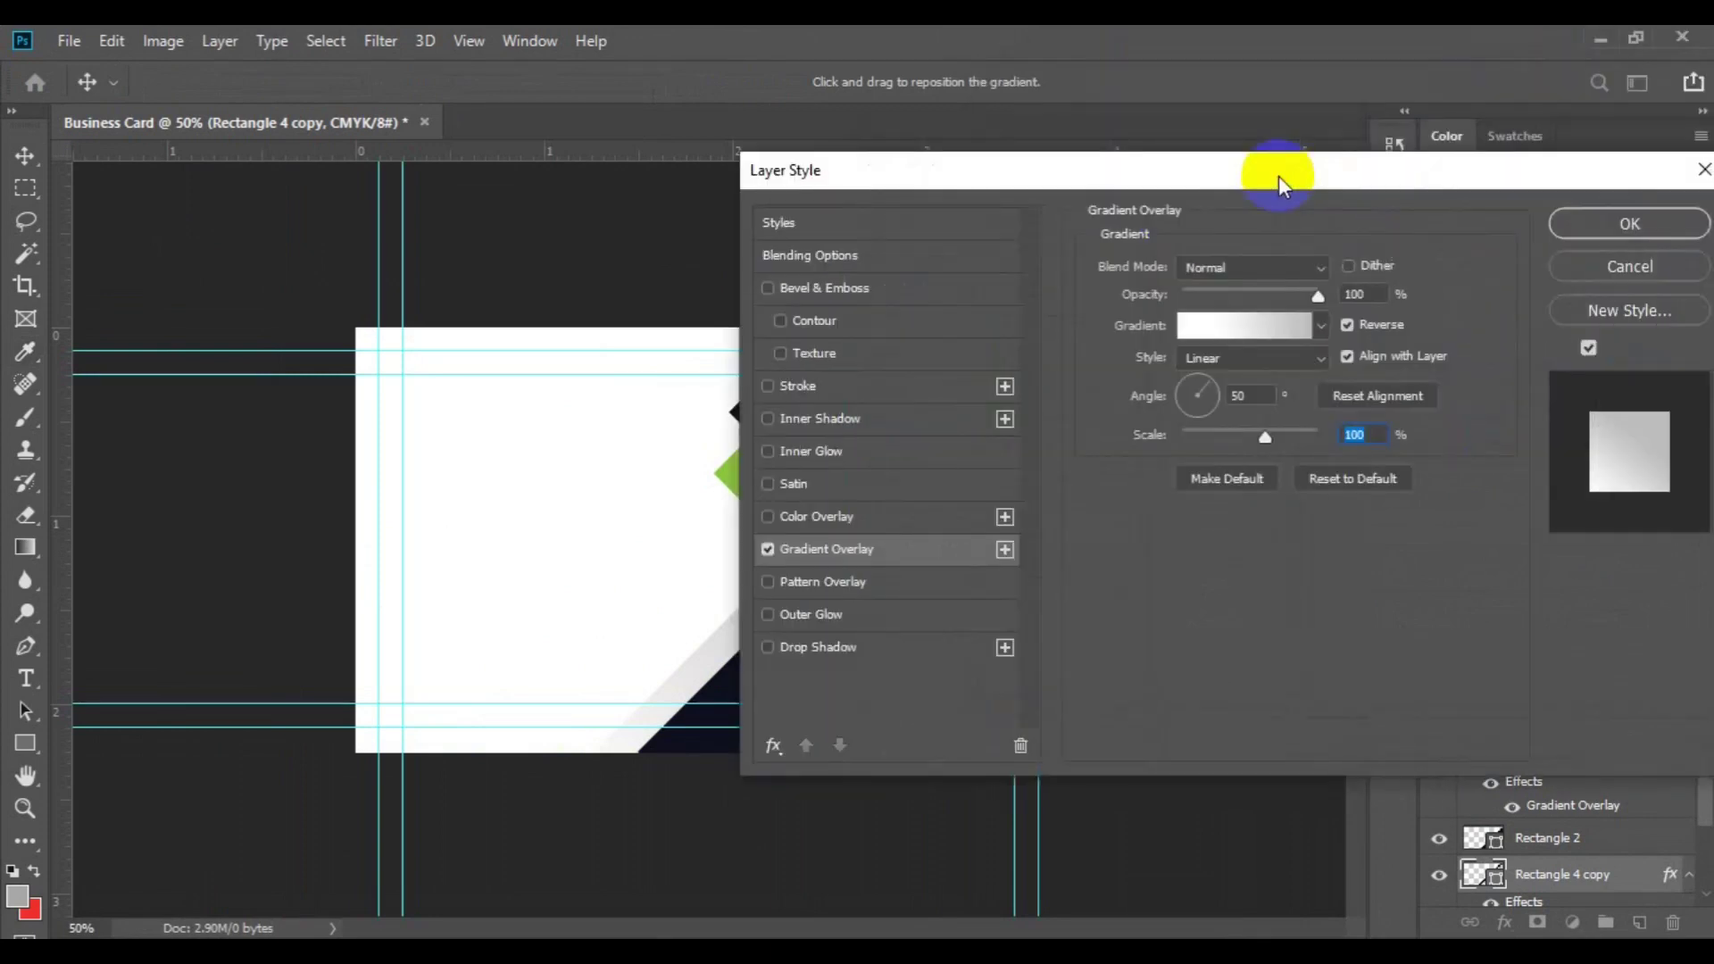
left_click(1590, 229)
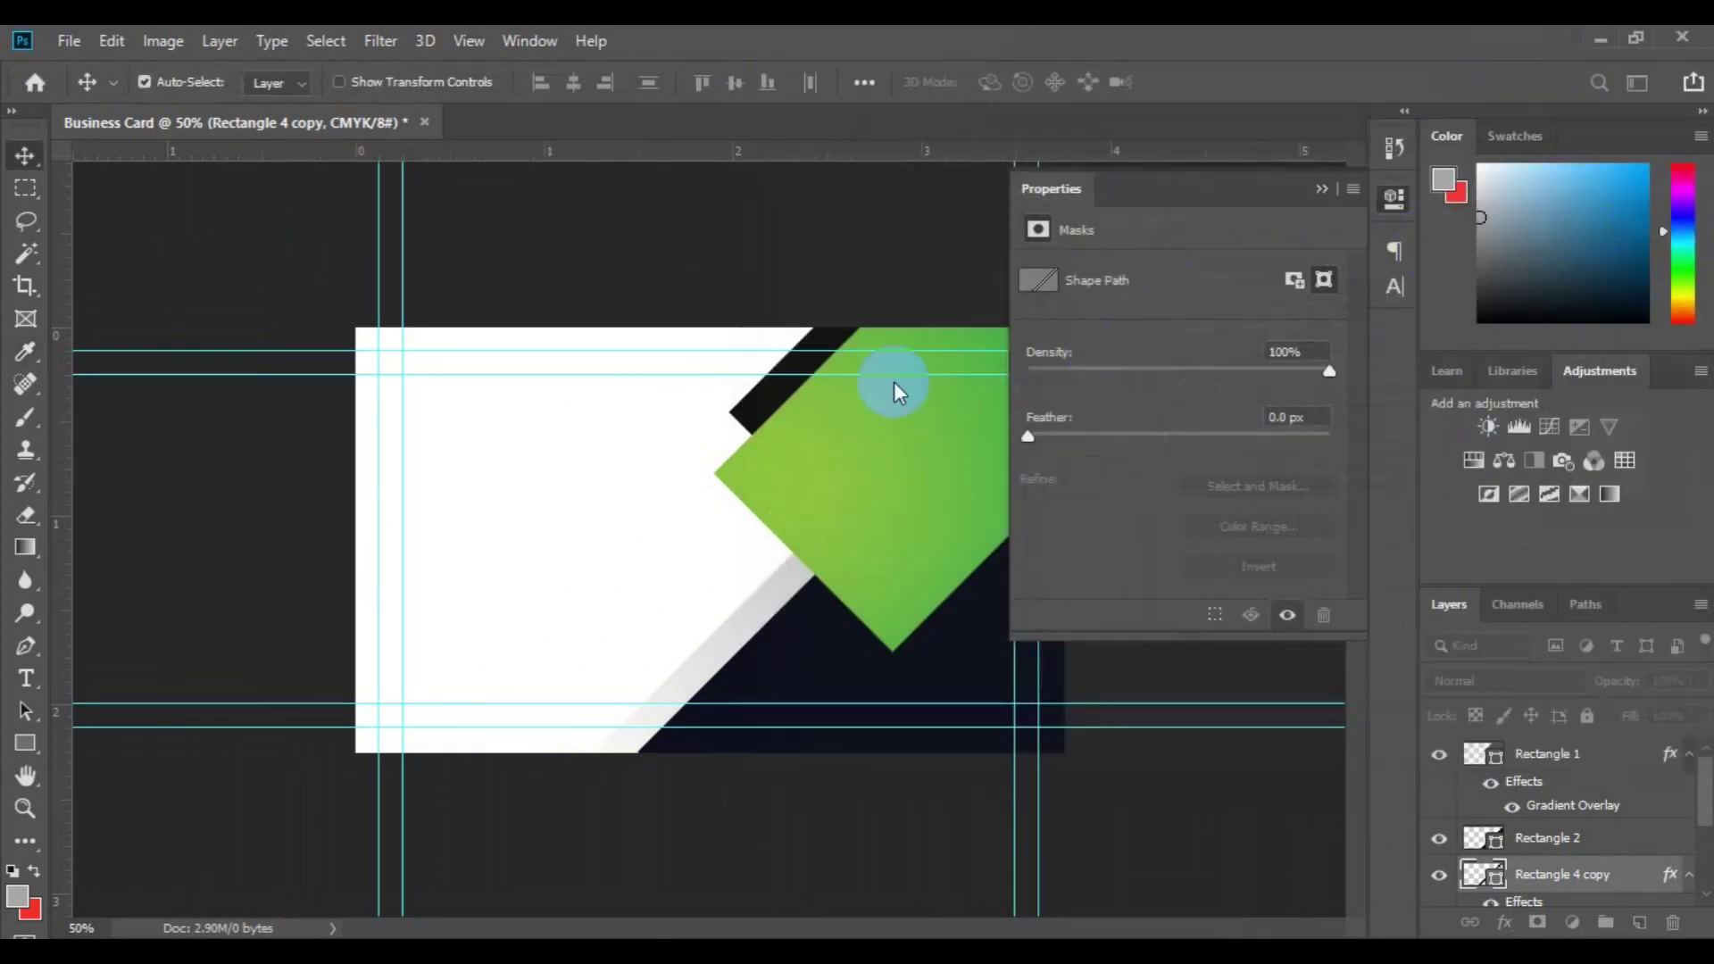
left_click(765, 384)
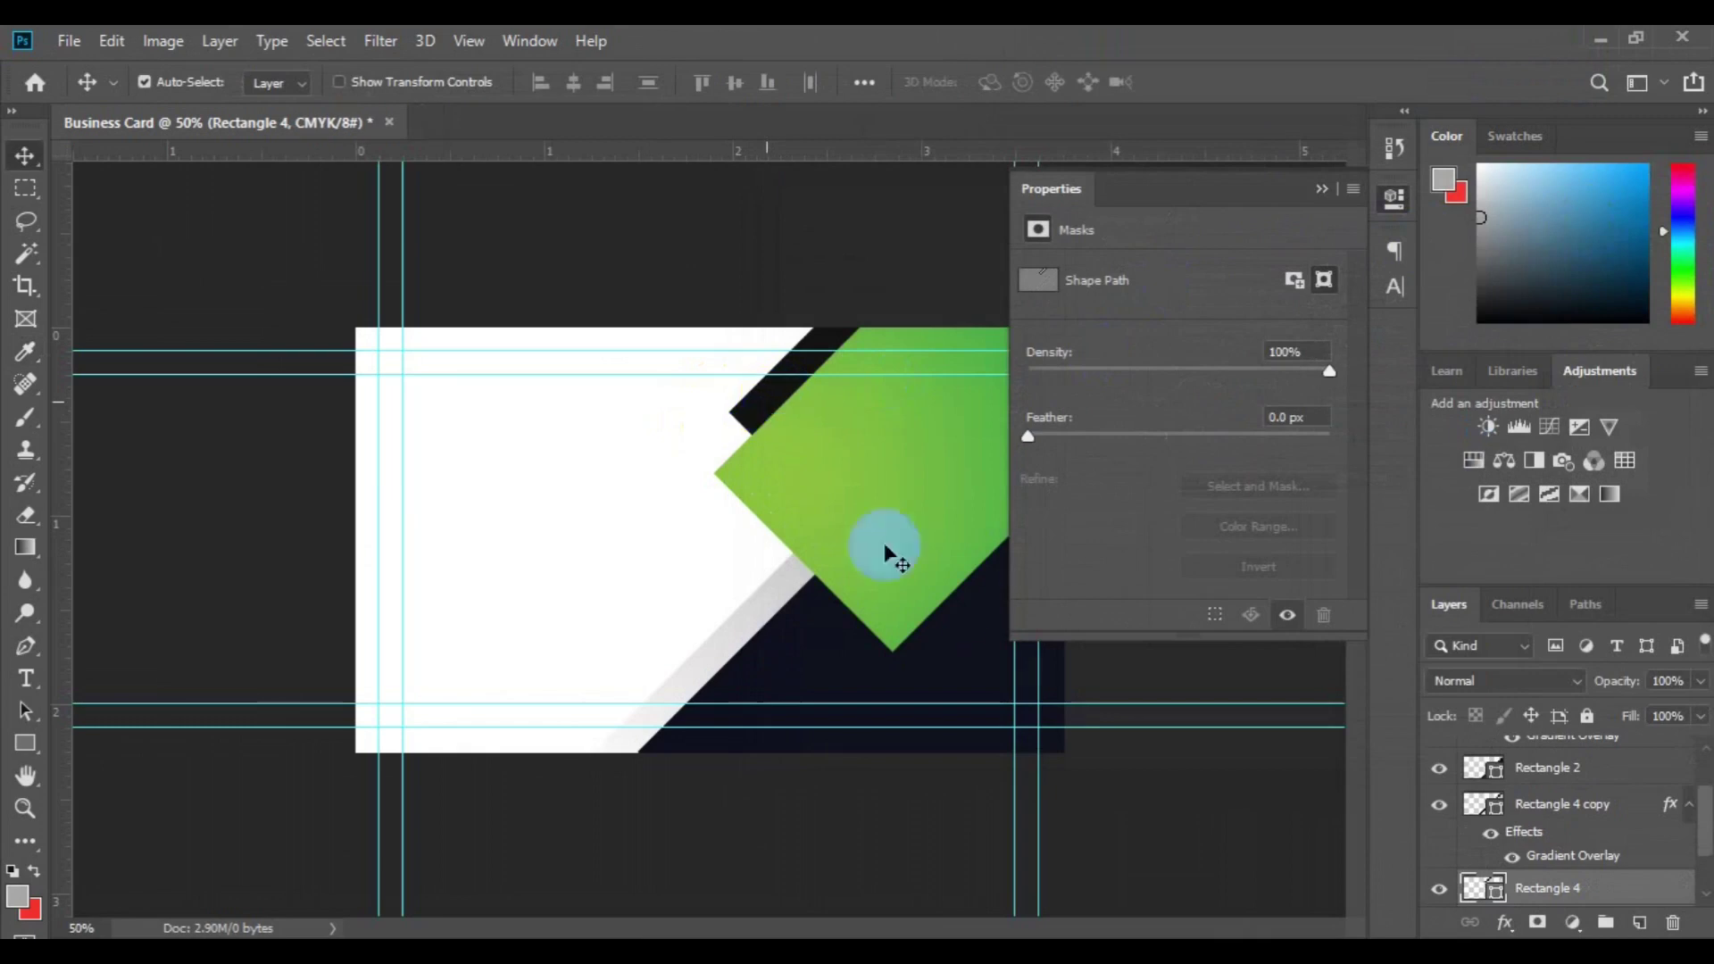
left_click(1493, 887)
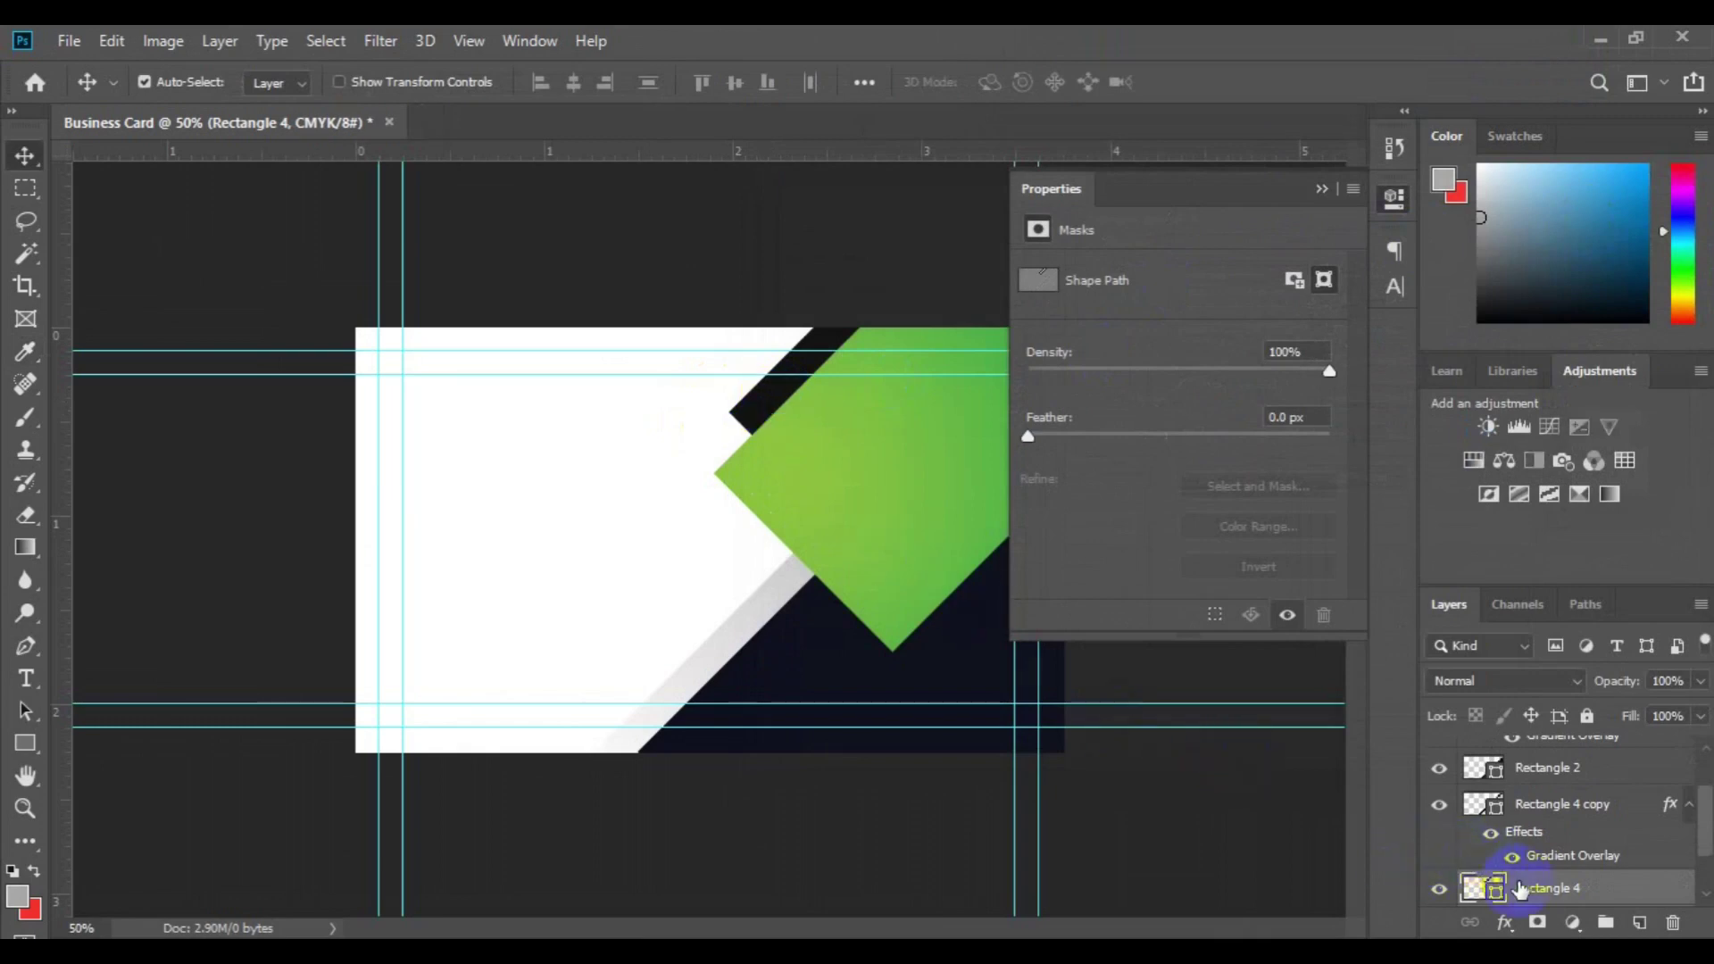
Enable Gradient Overlay in Rectangle 4's Blending Options and open its gradient in the Gradient Editor
right_click(1519, 884)
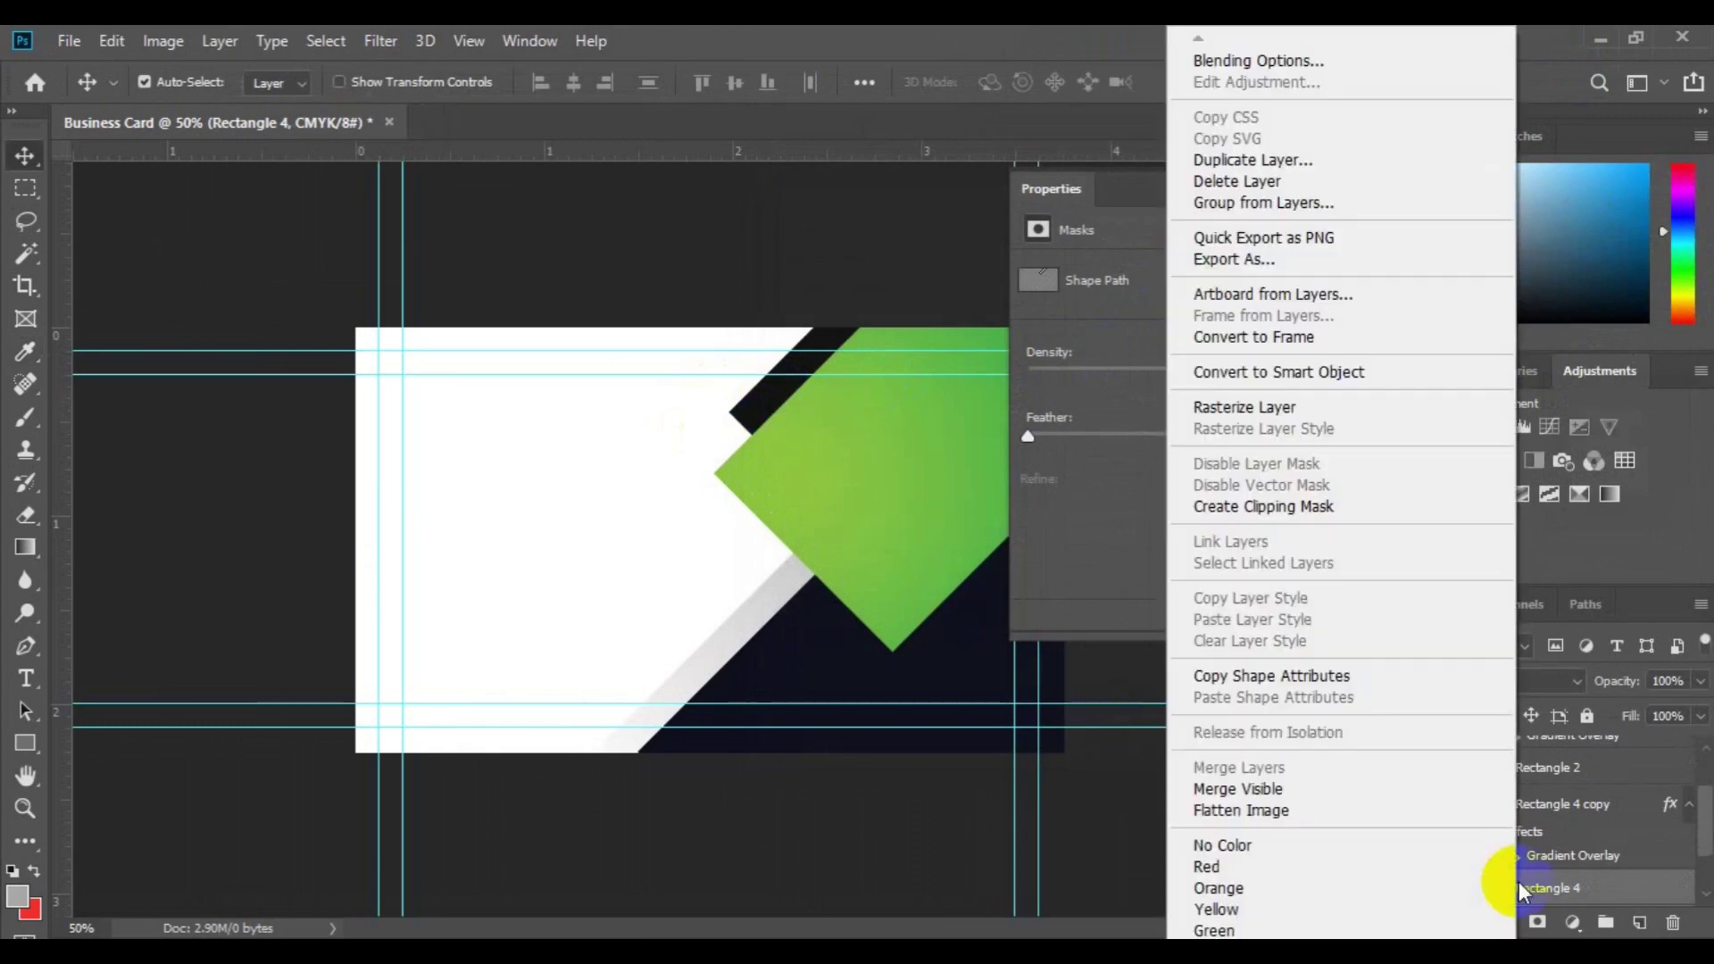
left_click(1279, 66)
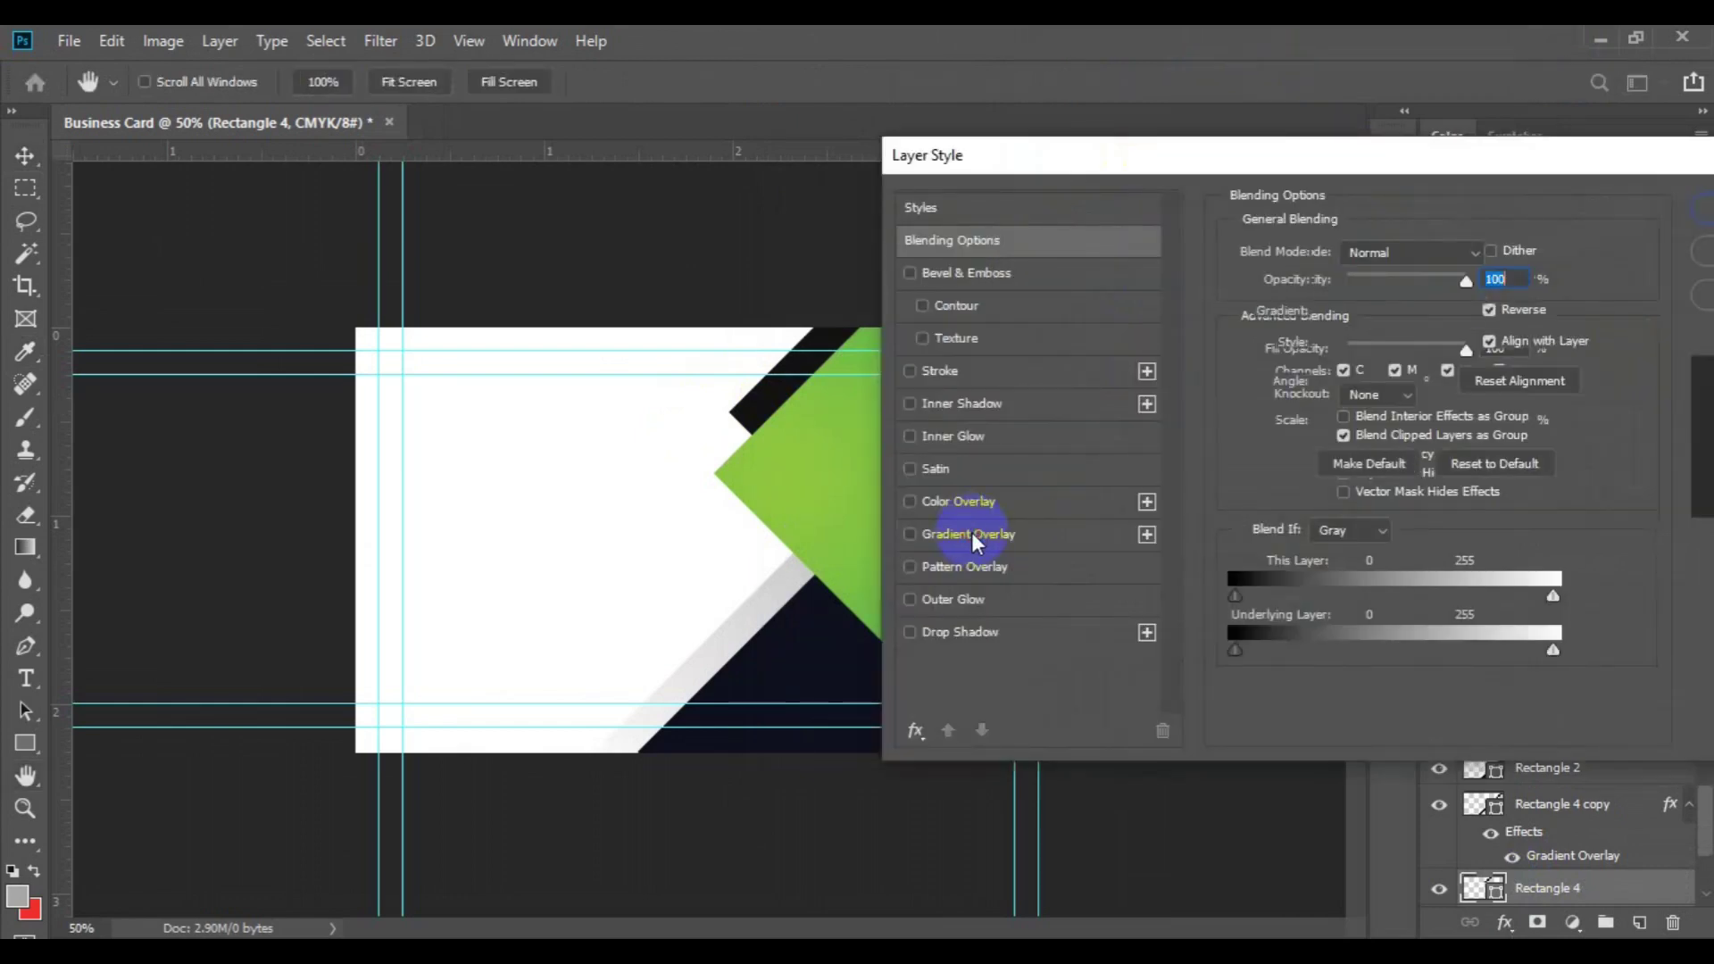
left_click(971, 534)
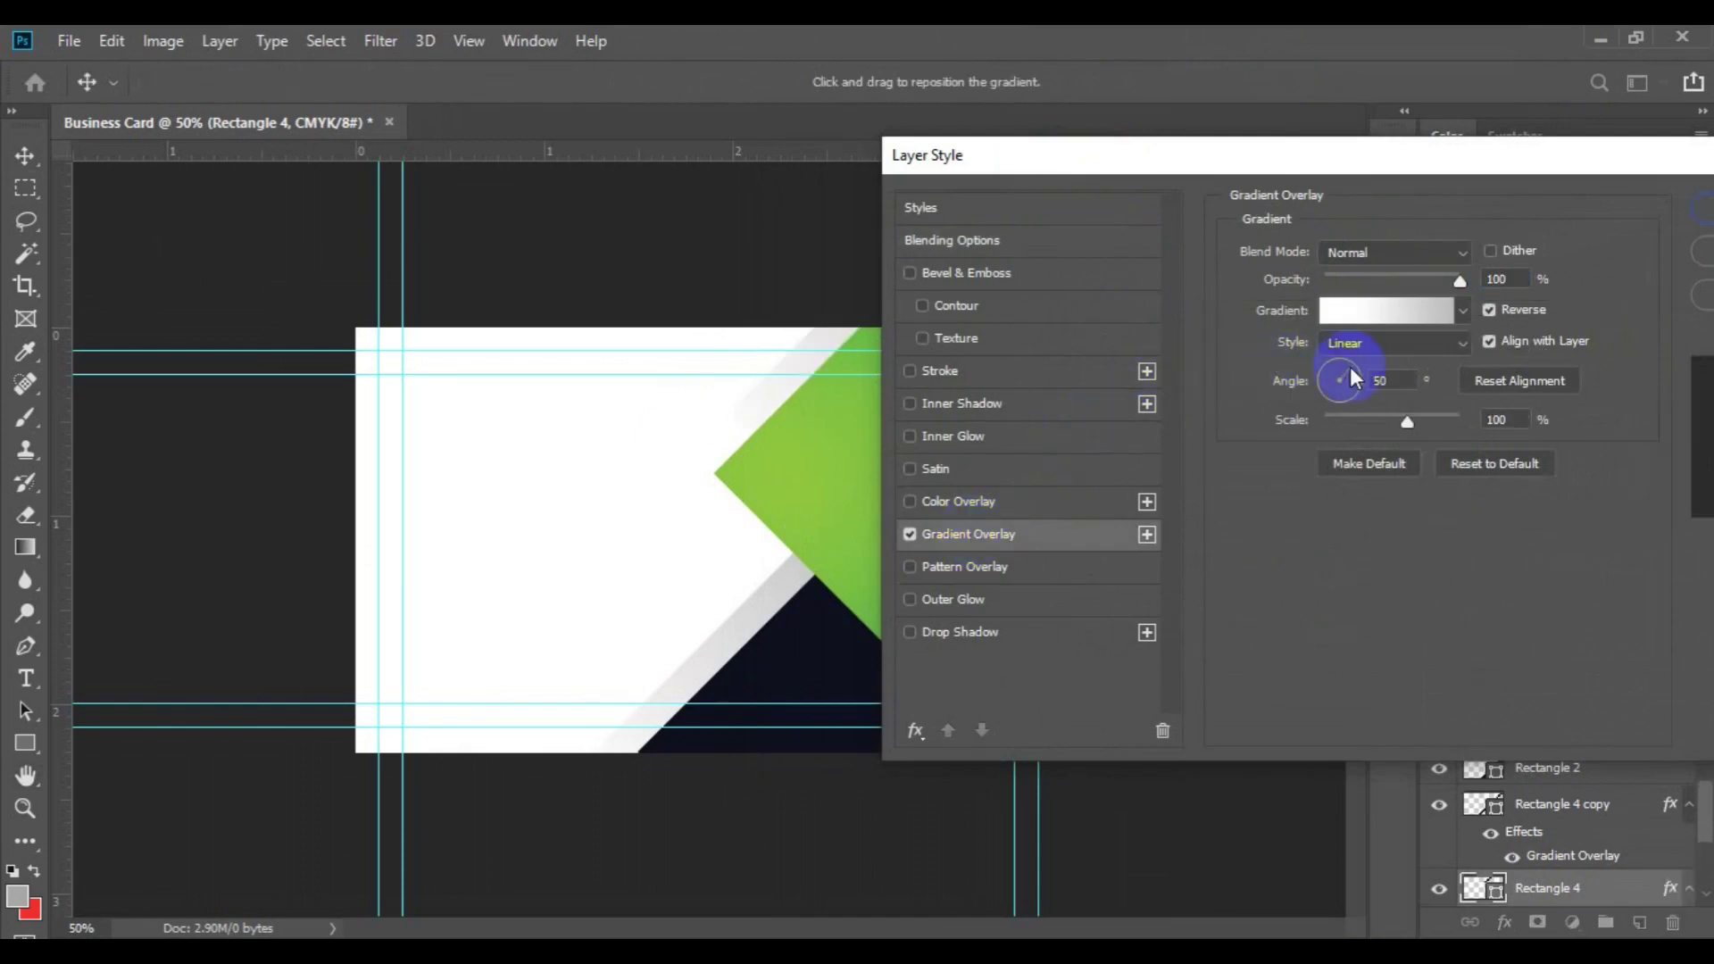
left_click(1395, 313)
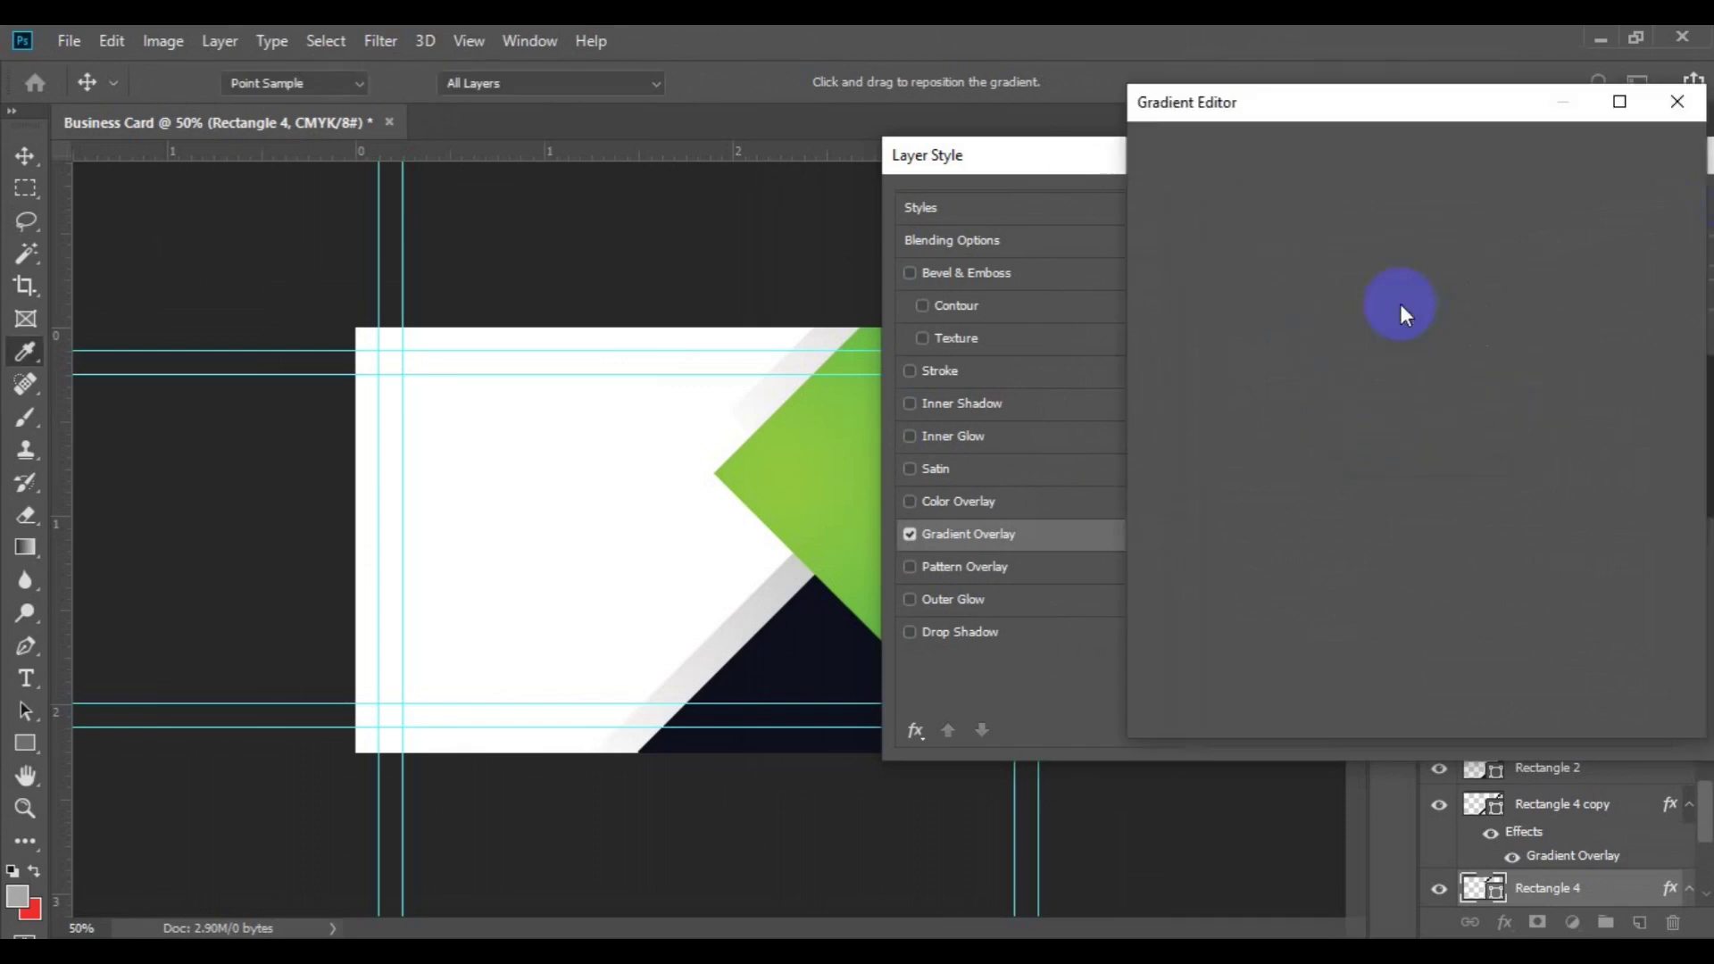
Make the left stop white and add a grey bdbdbd stop at the gradient's right end
left_click(1161, 565)
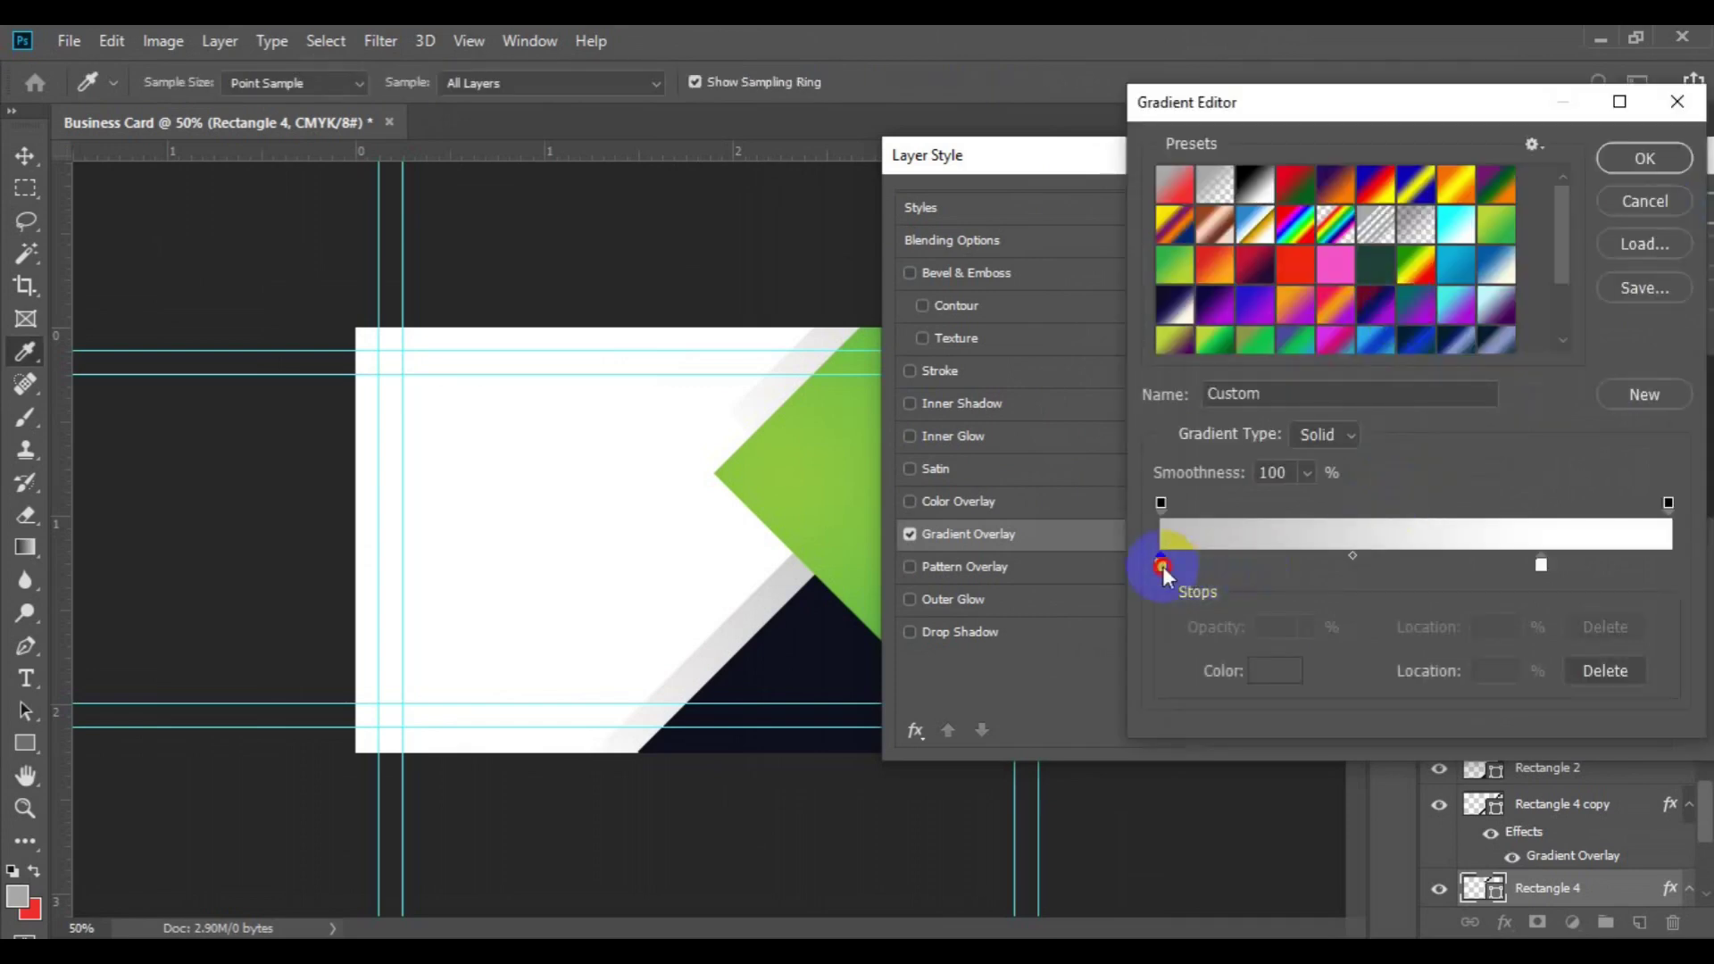
double_click(1161, 565)
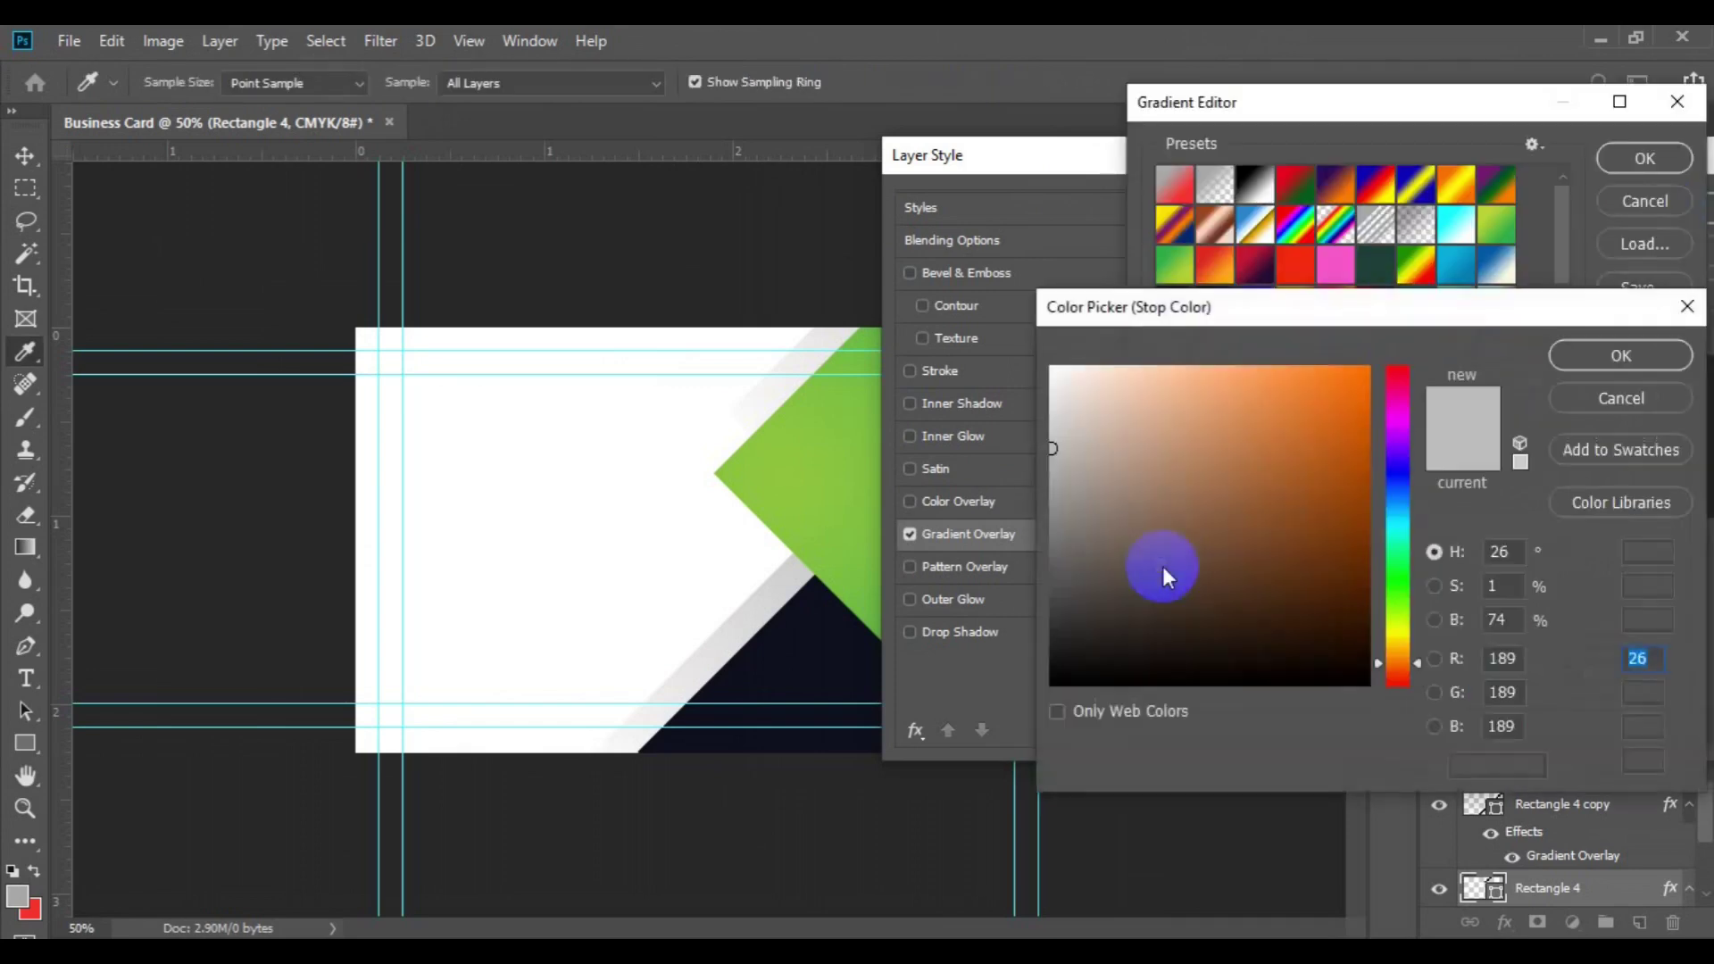
left_click(516, 616)
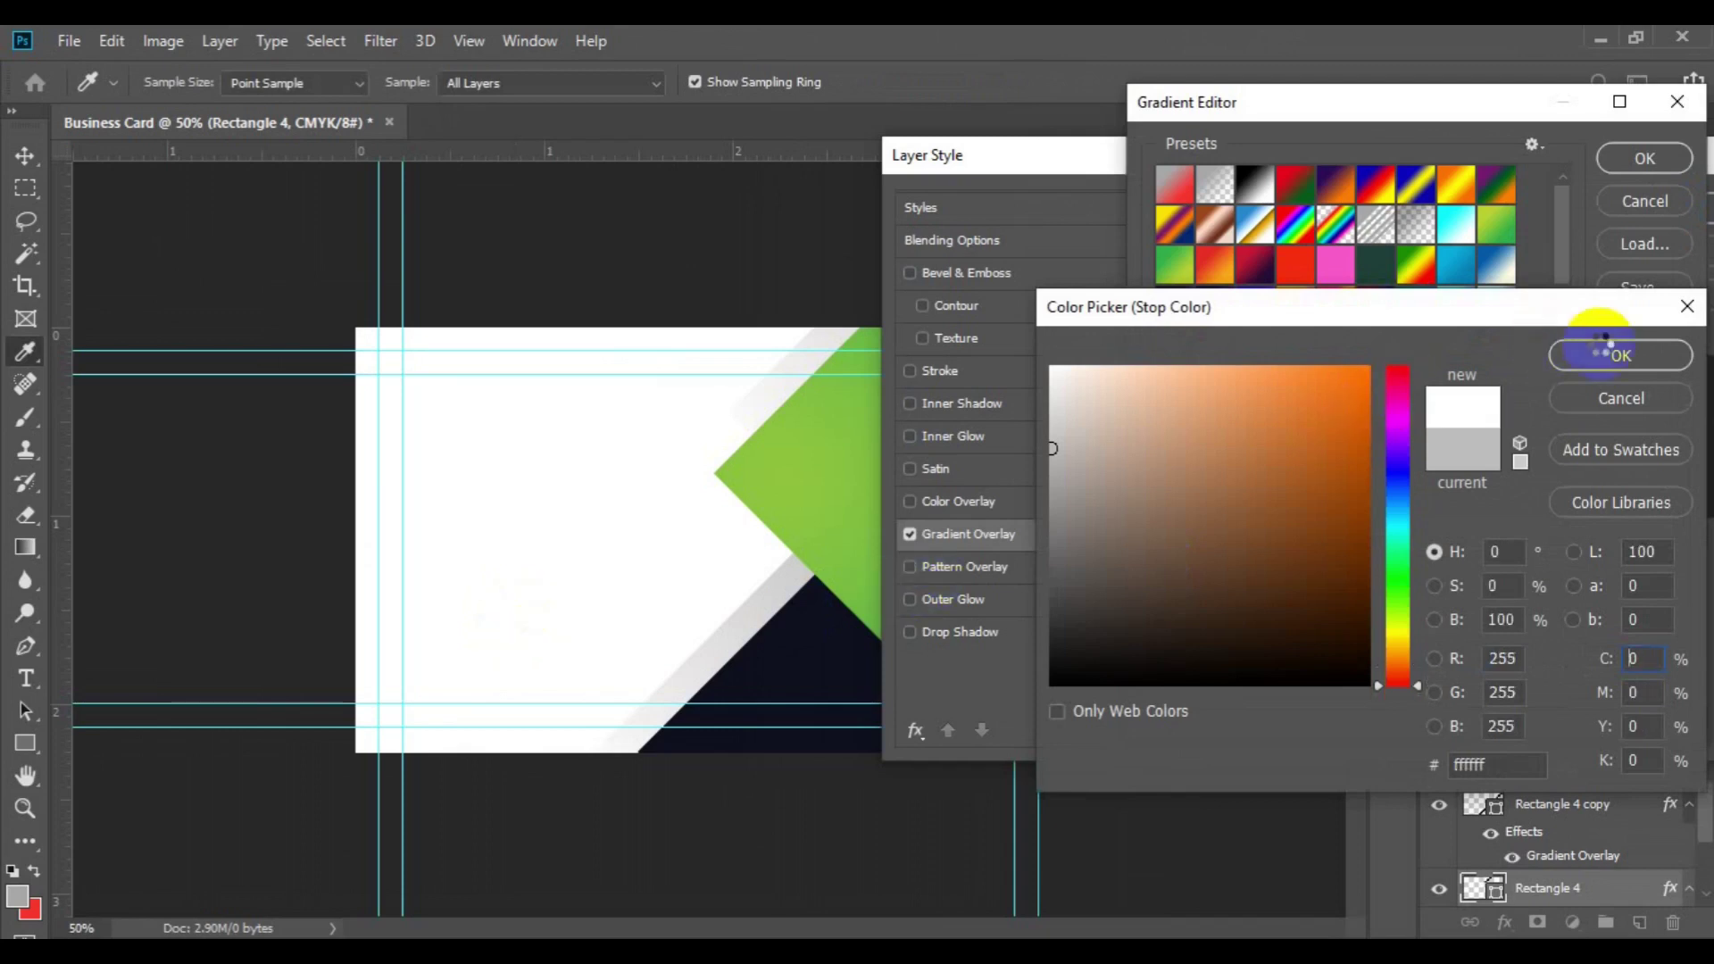
left_click(1619, 355)
left_click(1542, 565)
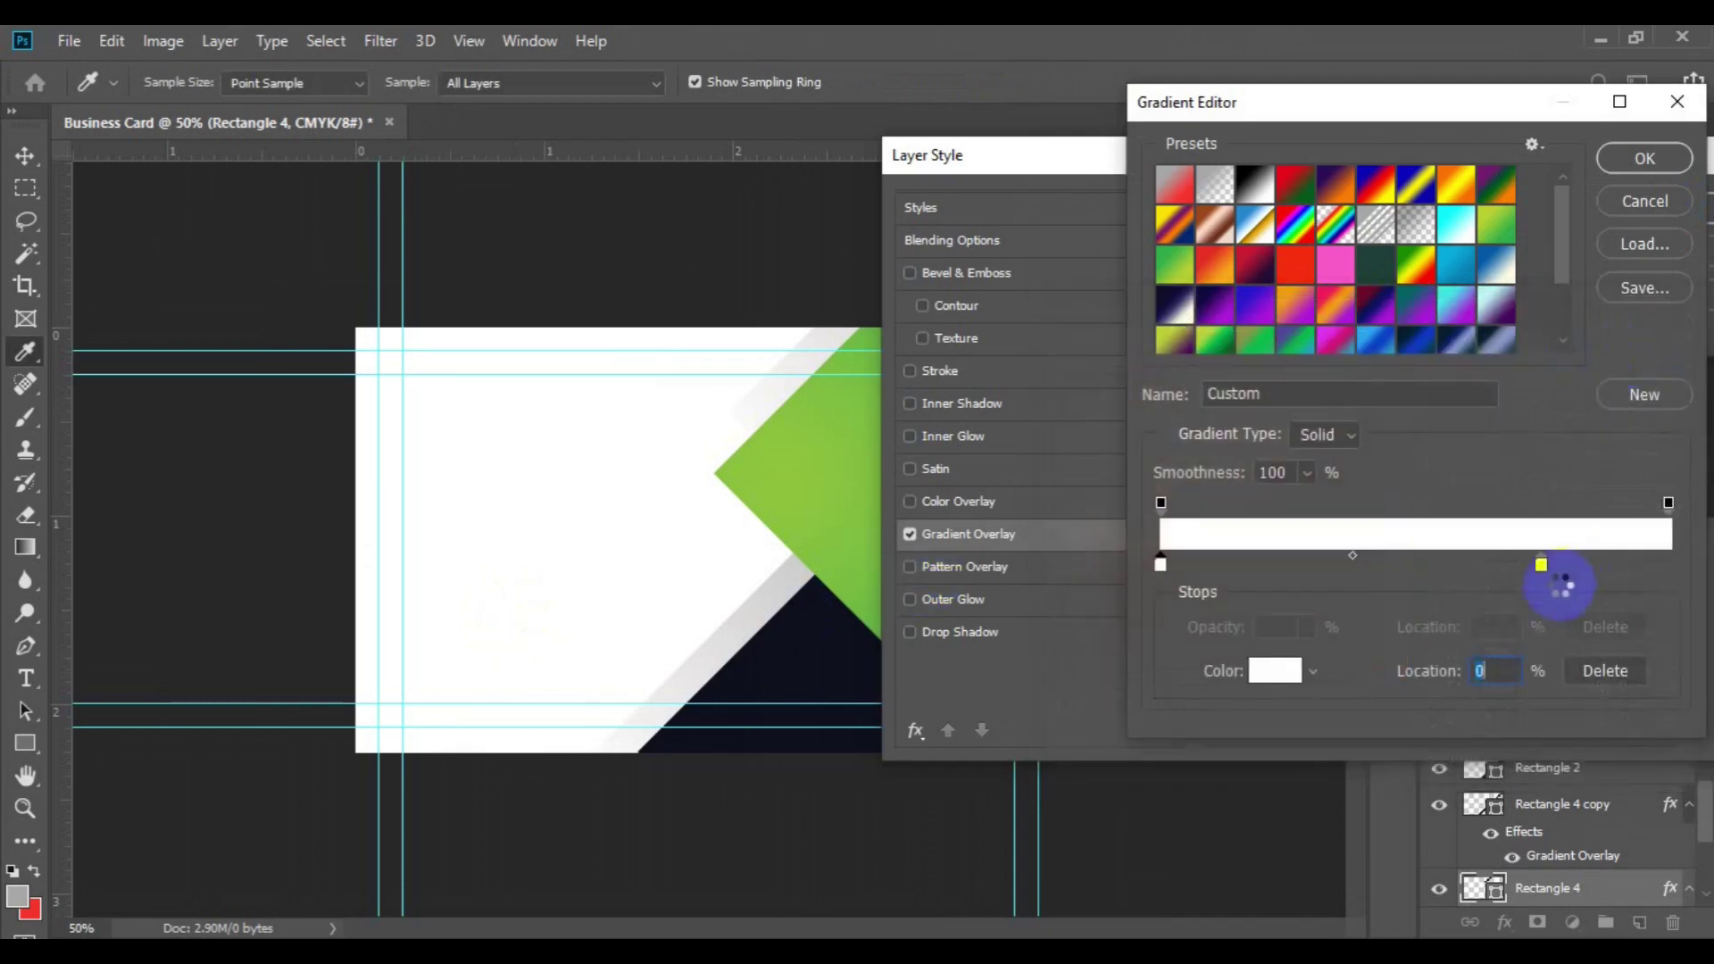
type("75")
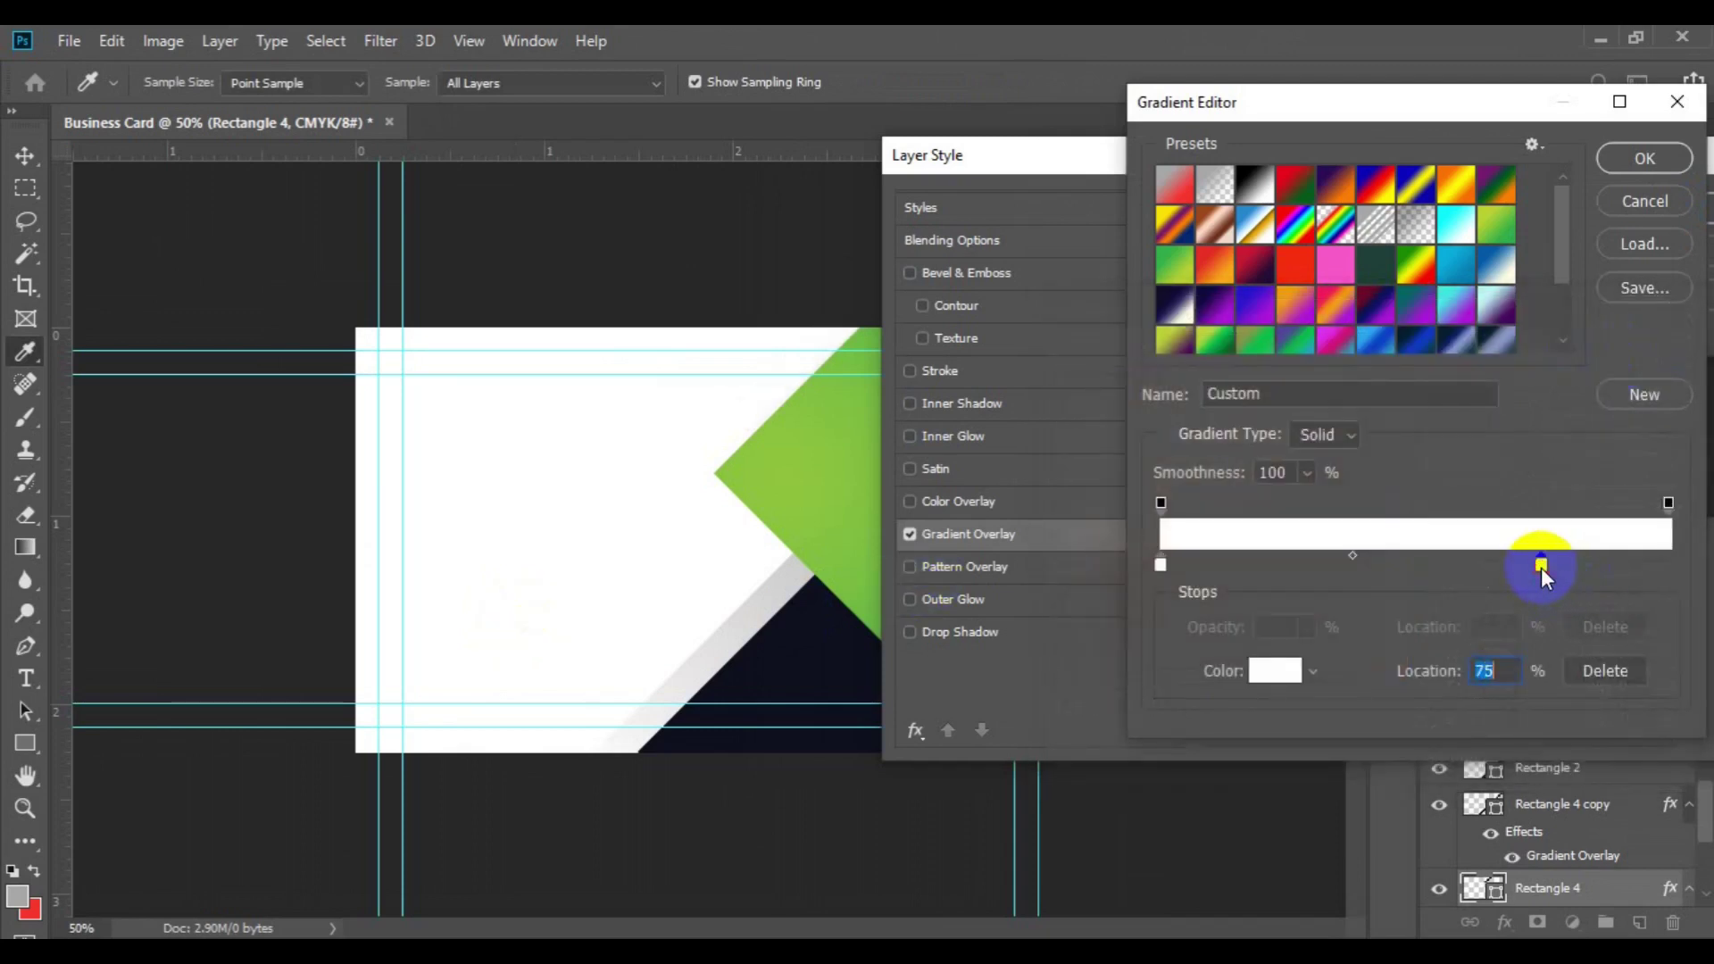
double_click(1541, 566)
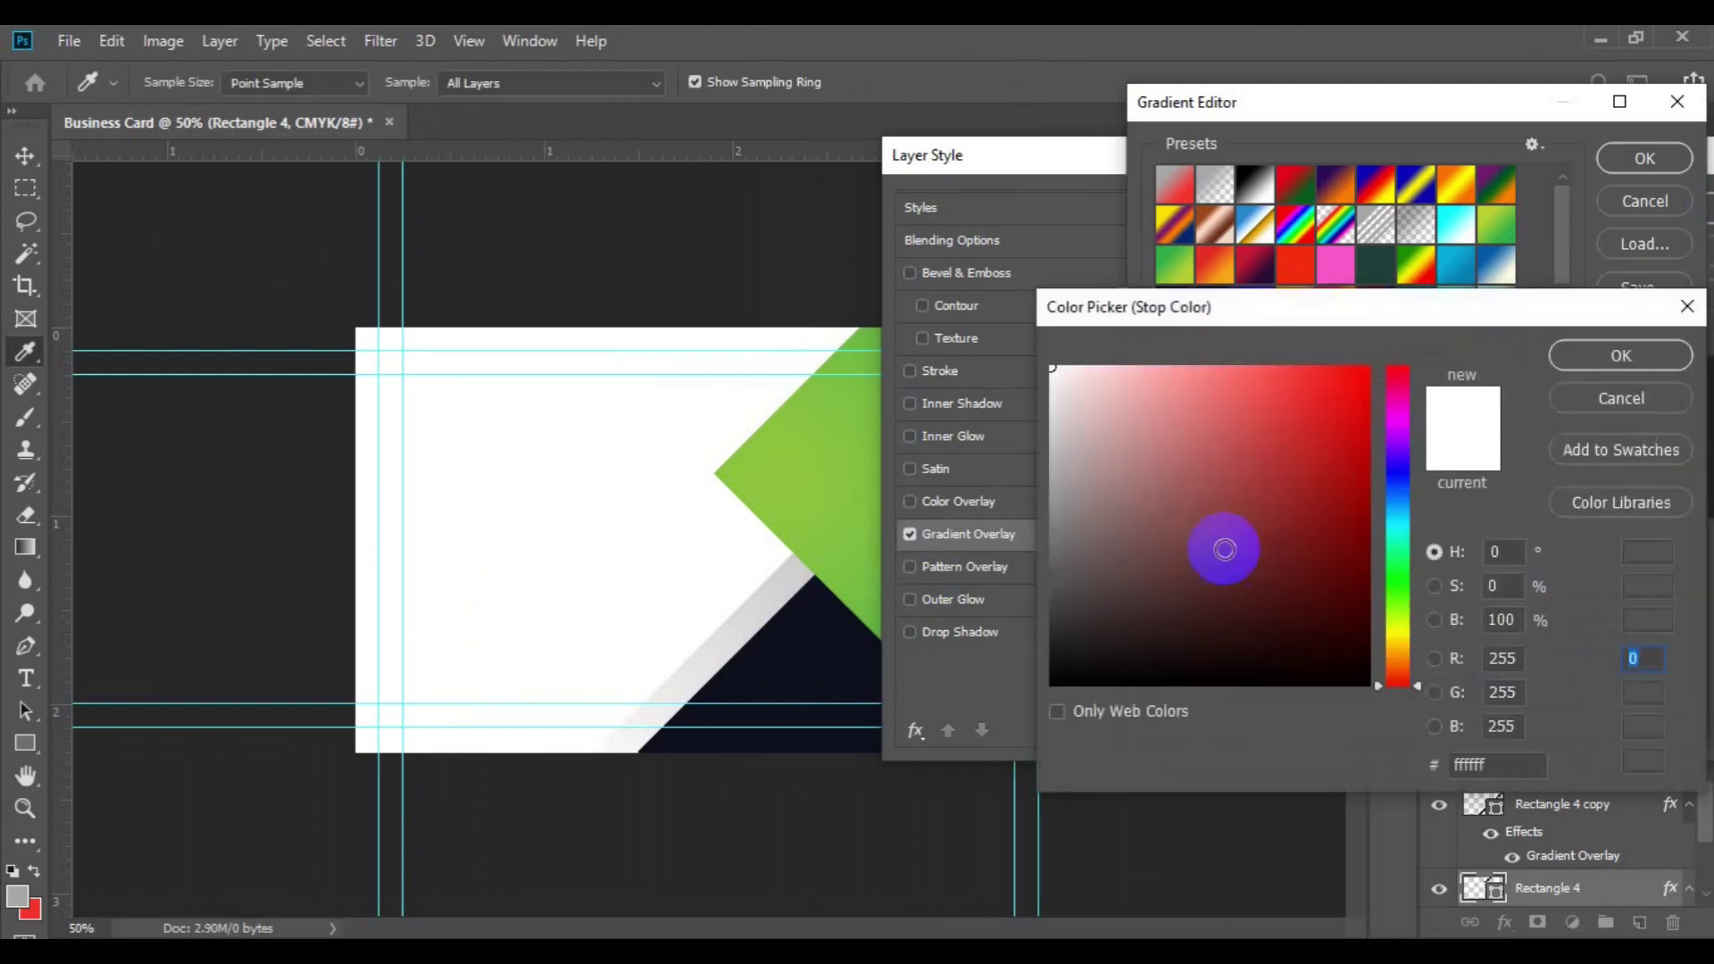
left_click(1504, 768)
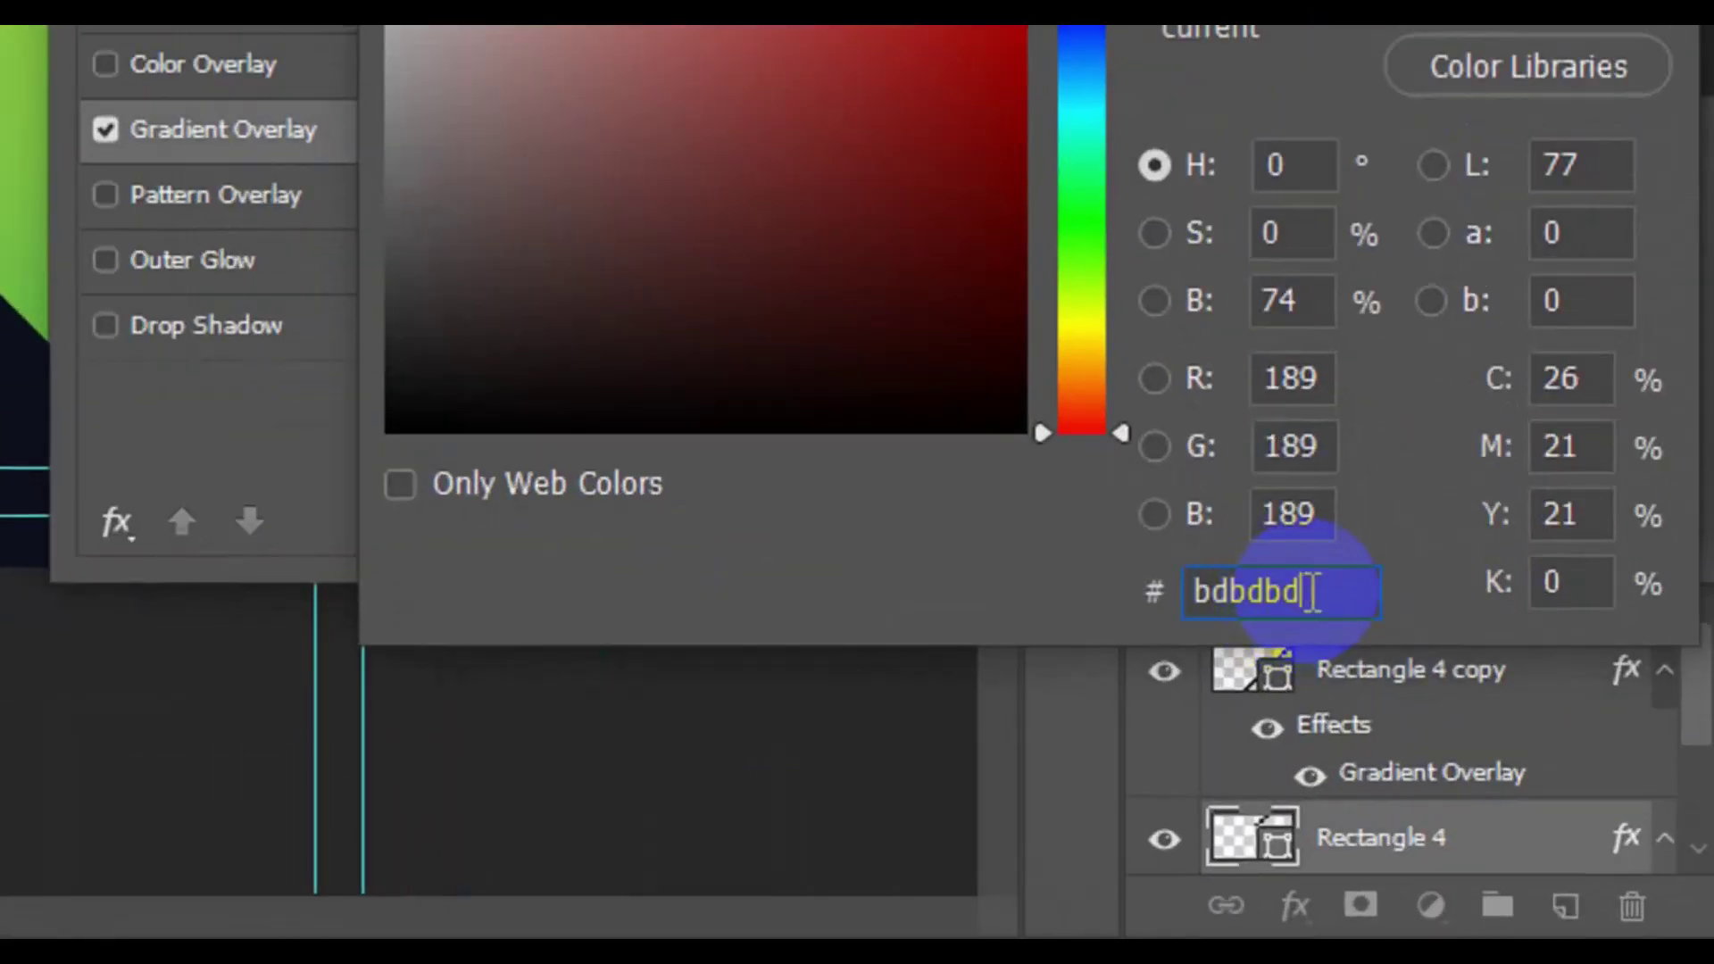
left_click_drag(1312, 592, 1181, 619)
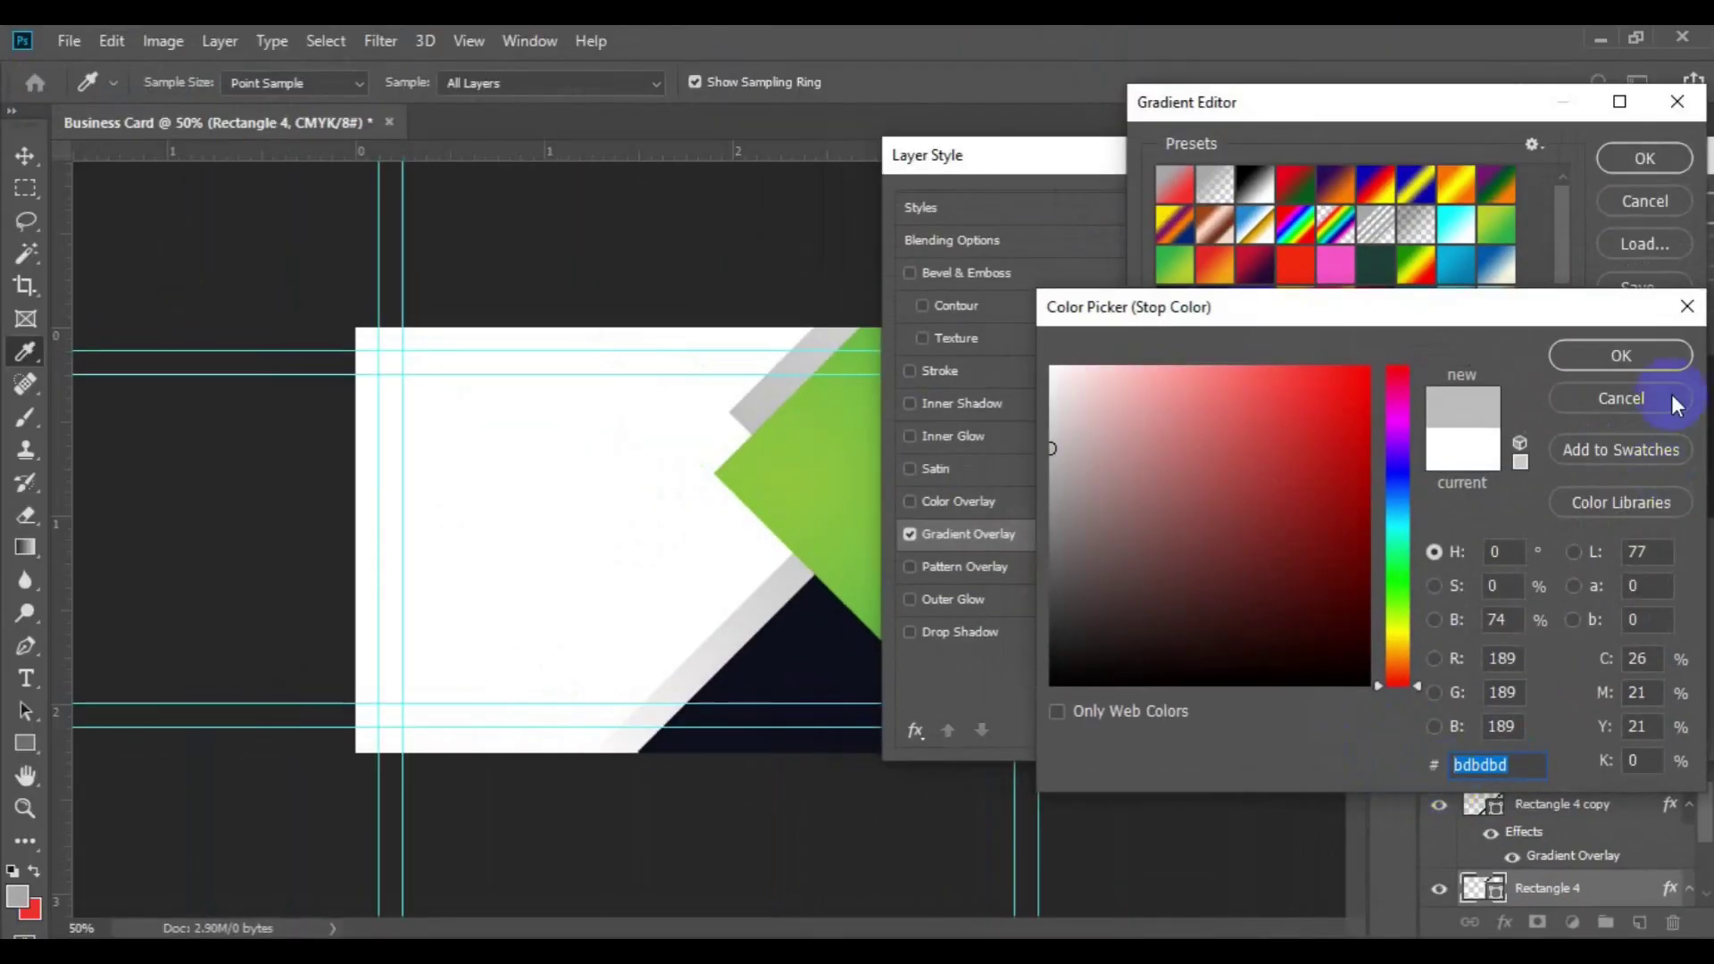
left_click(1634, 360)
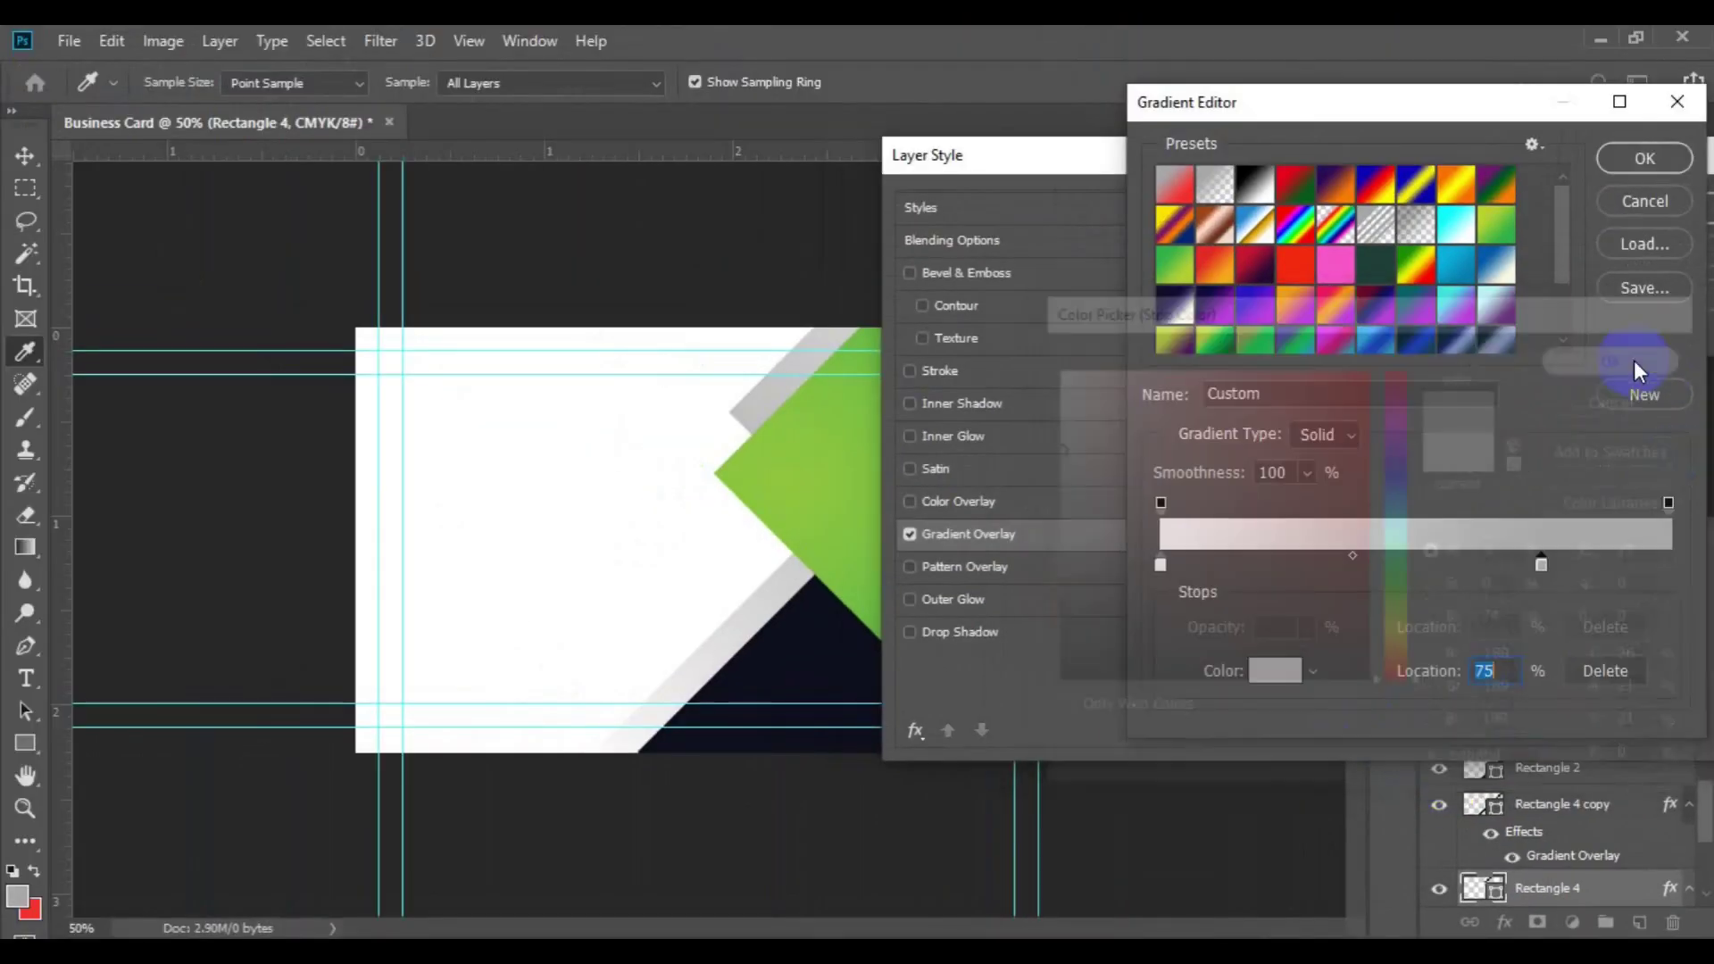
left_click(1539, 567)
left_click_drag(1542, 565, 1635, 564)
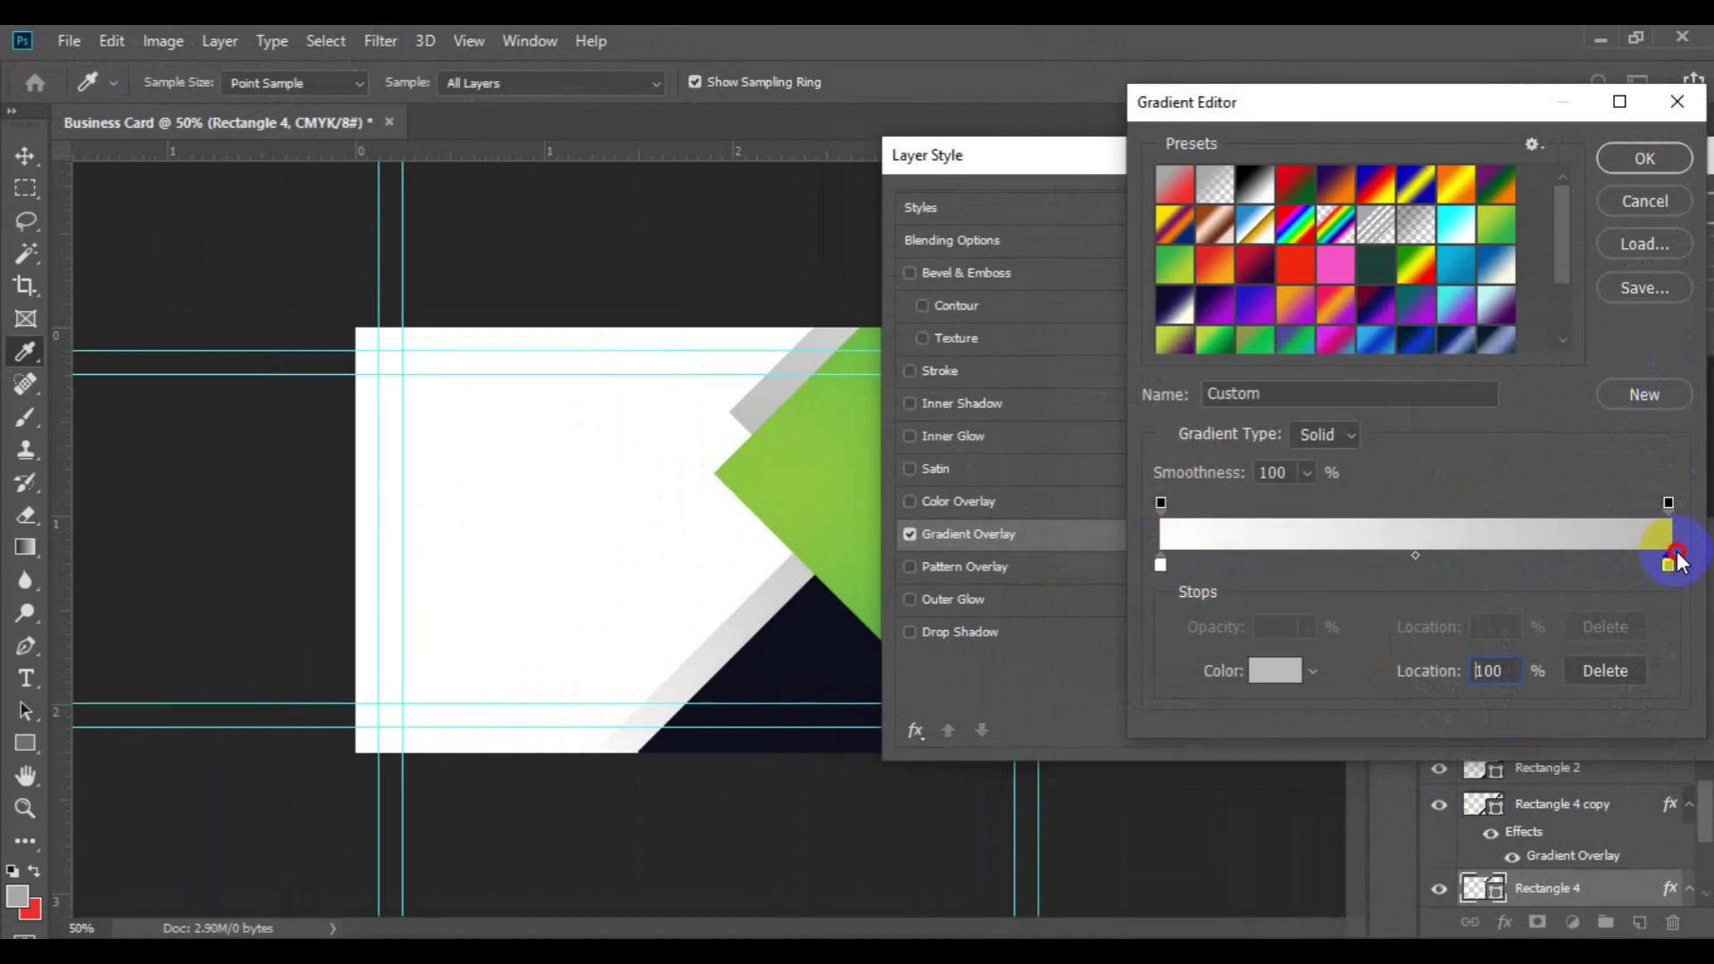
Set the white stop's location to 35% and confirm the gradient
left_click(1160, 565)
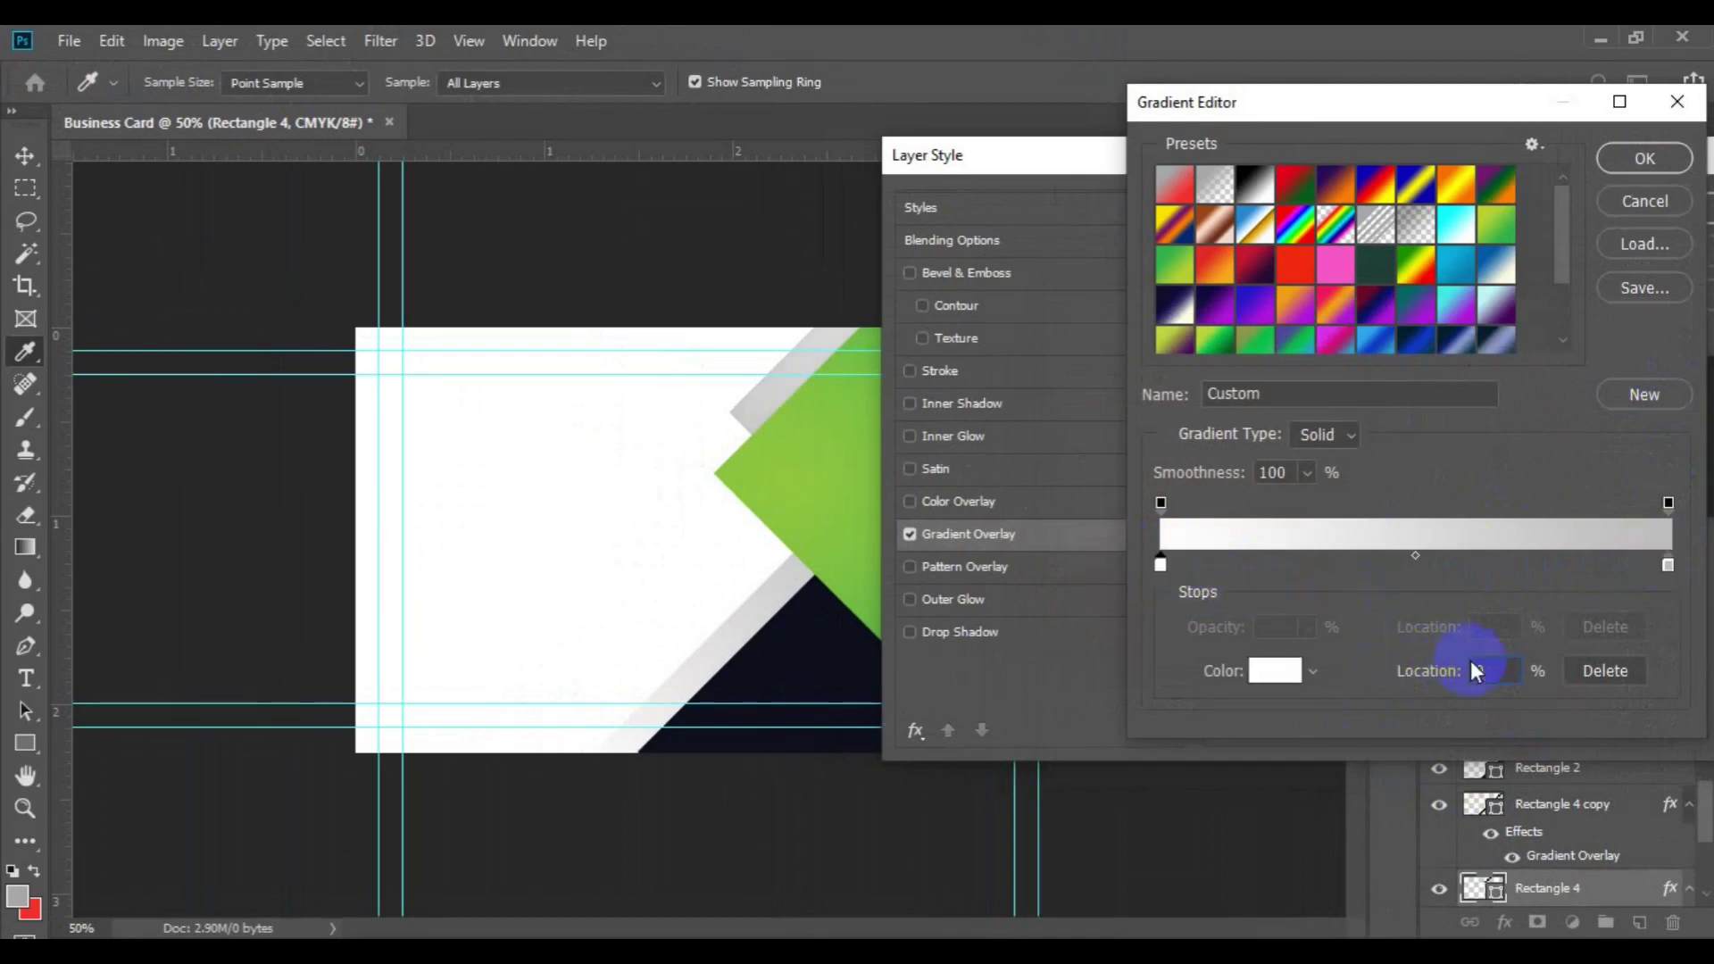
type("50")
key("BackSpace")
key("BackSpace")
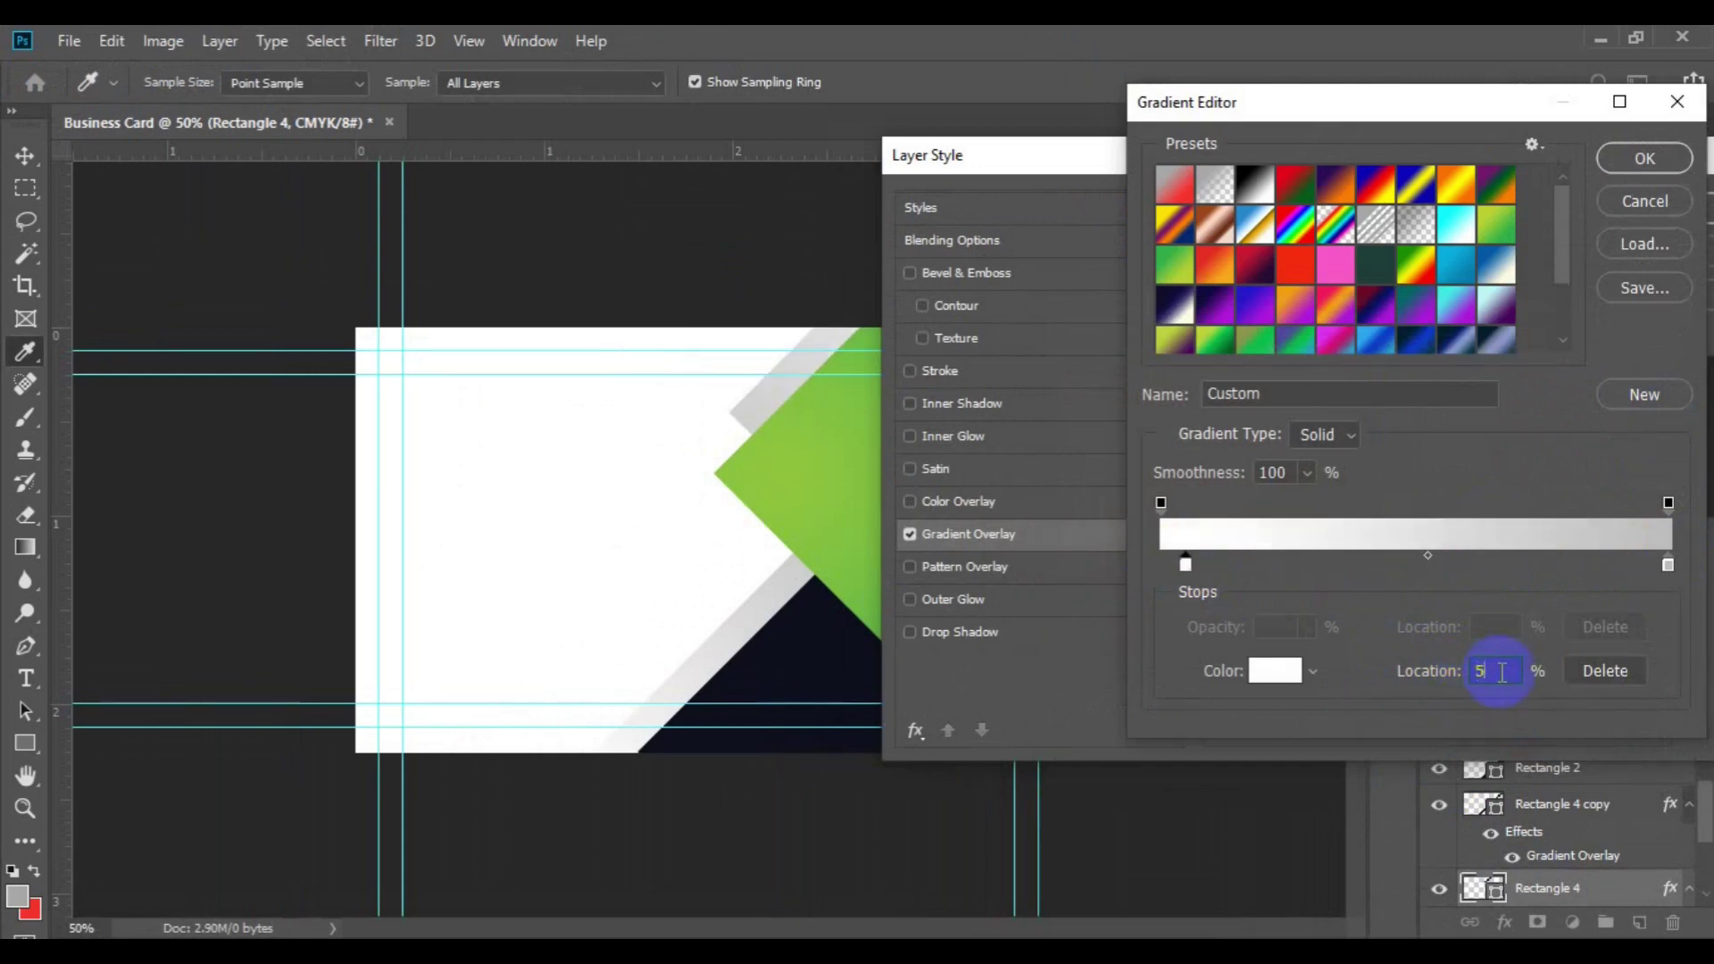
type("90")
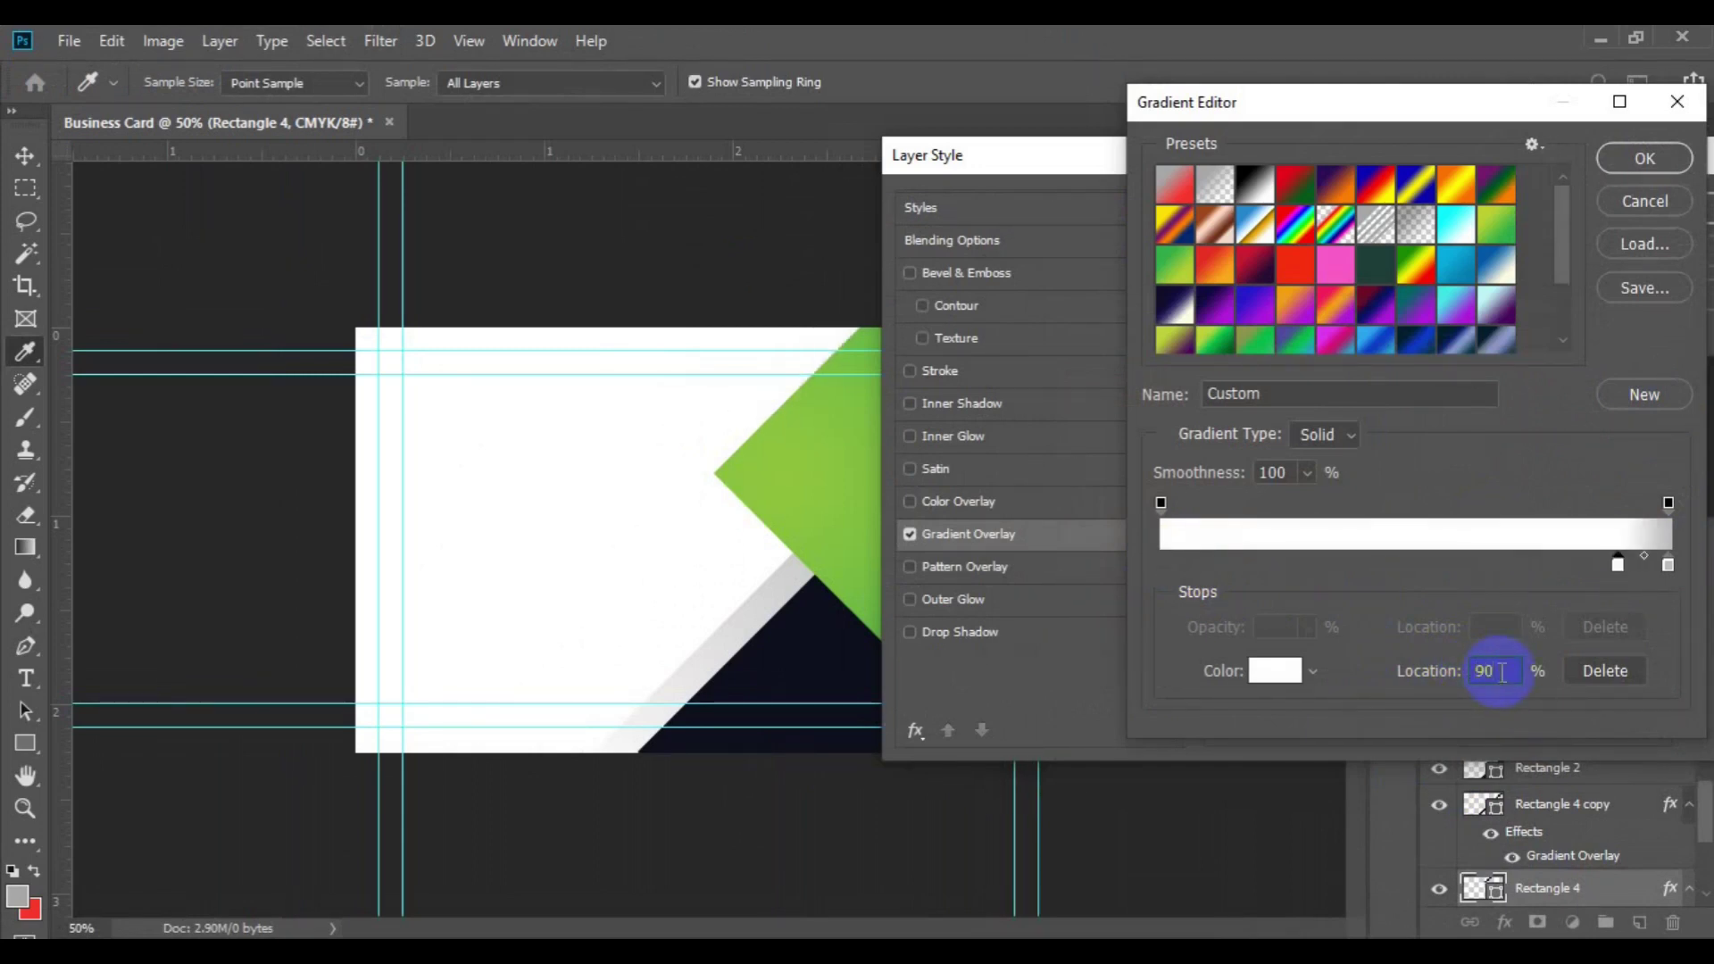
key("BackSpace")
key("BackSpace")
type("20")
key("BackSpace")
key("BackSpace")
type("3")
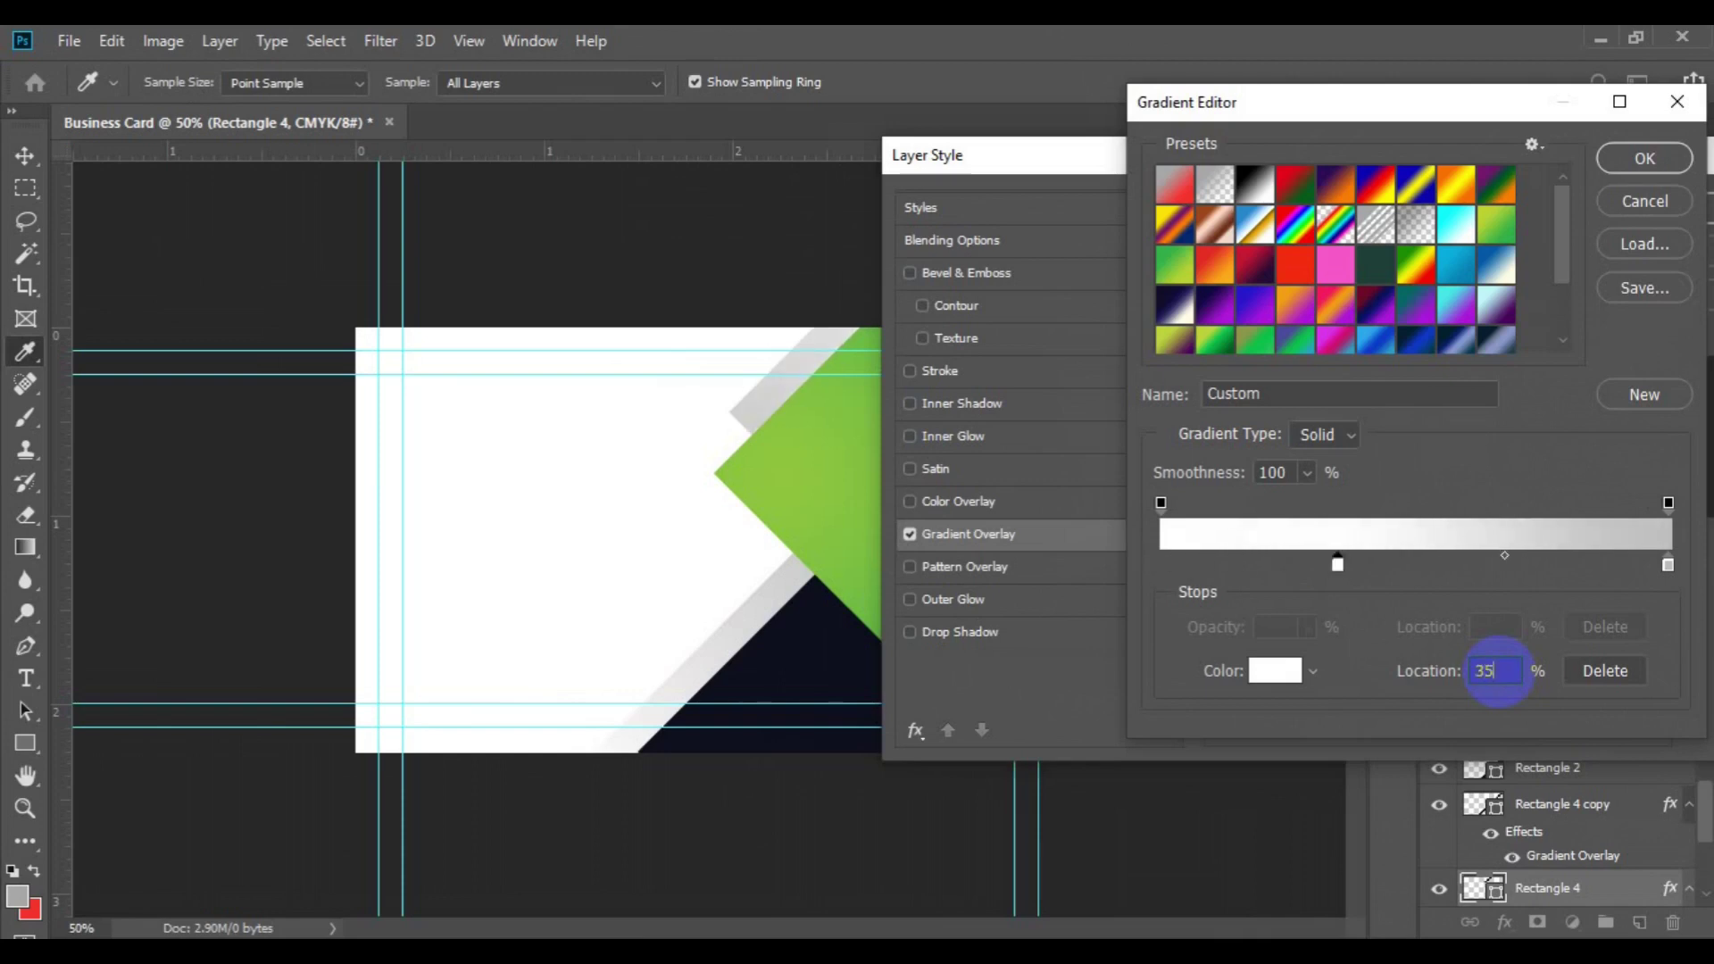
type("5")
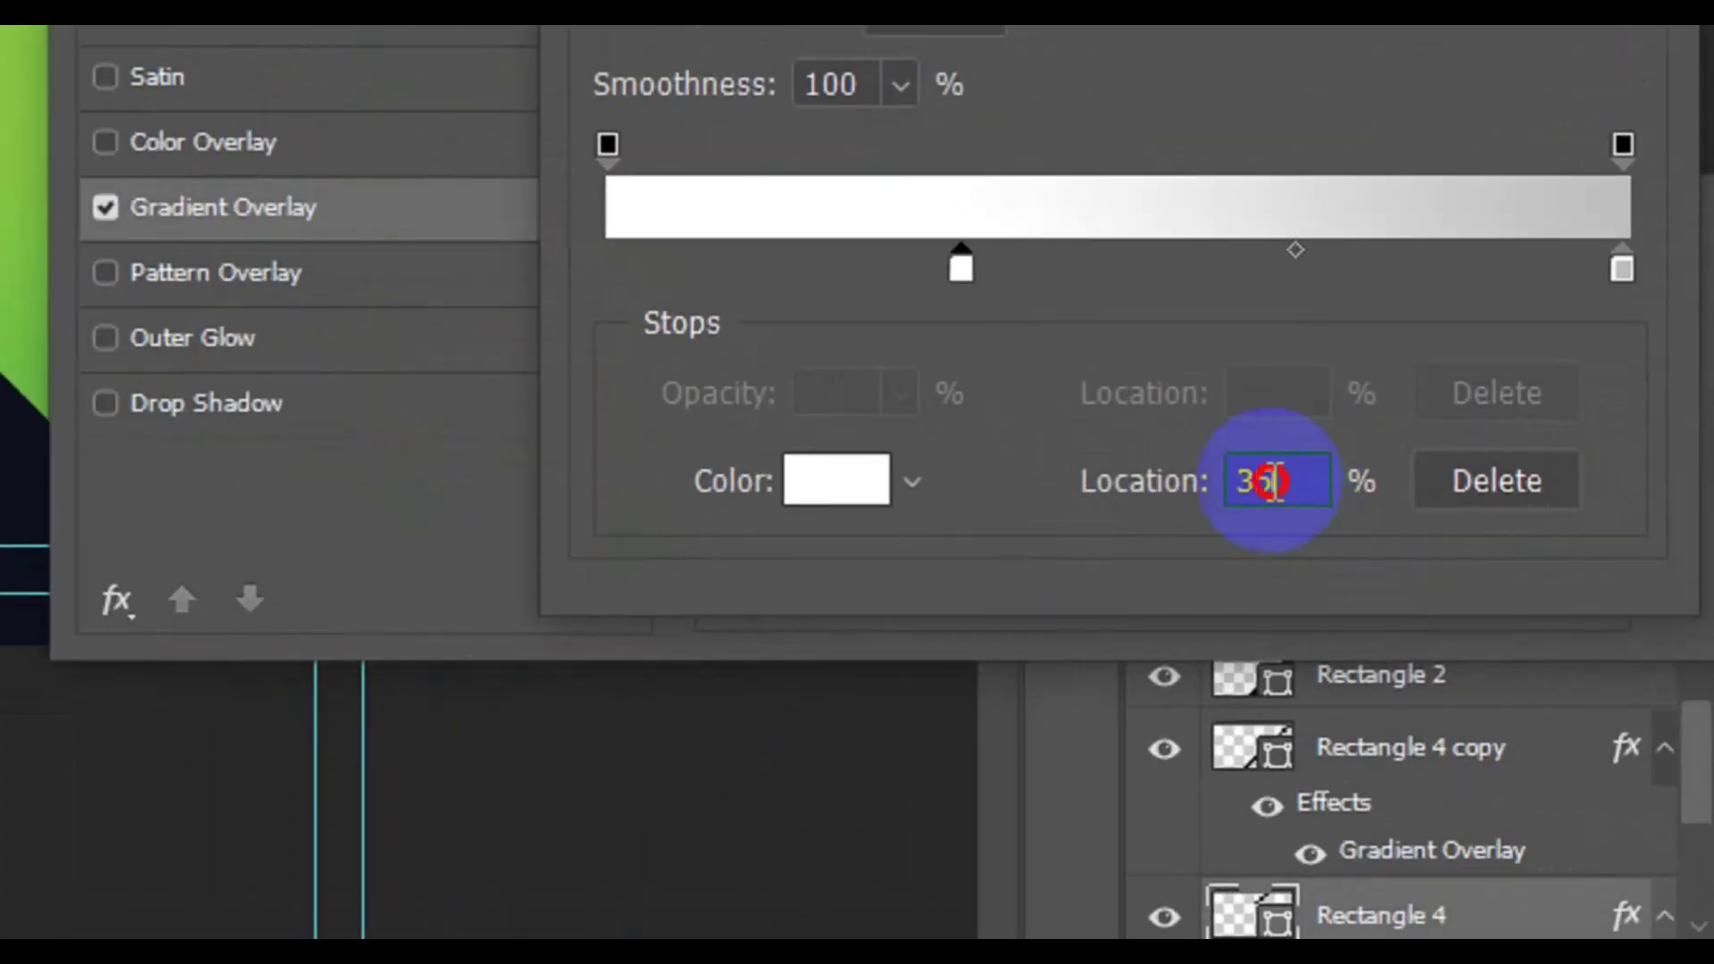
left_click_drag(1272, 482, 1232, 483)
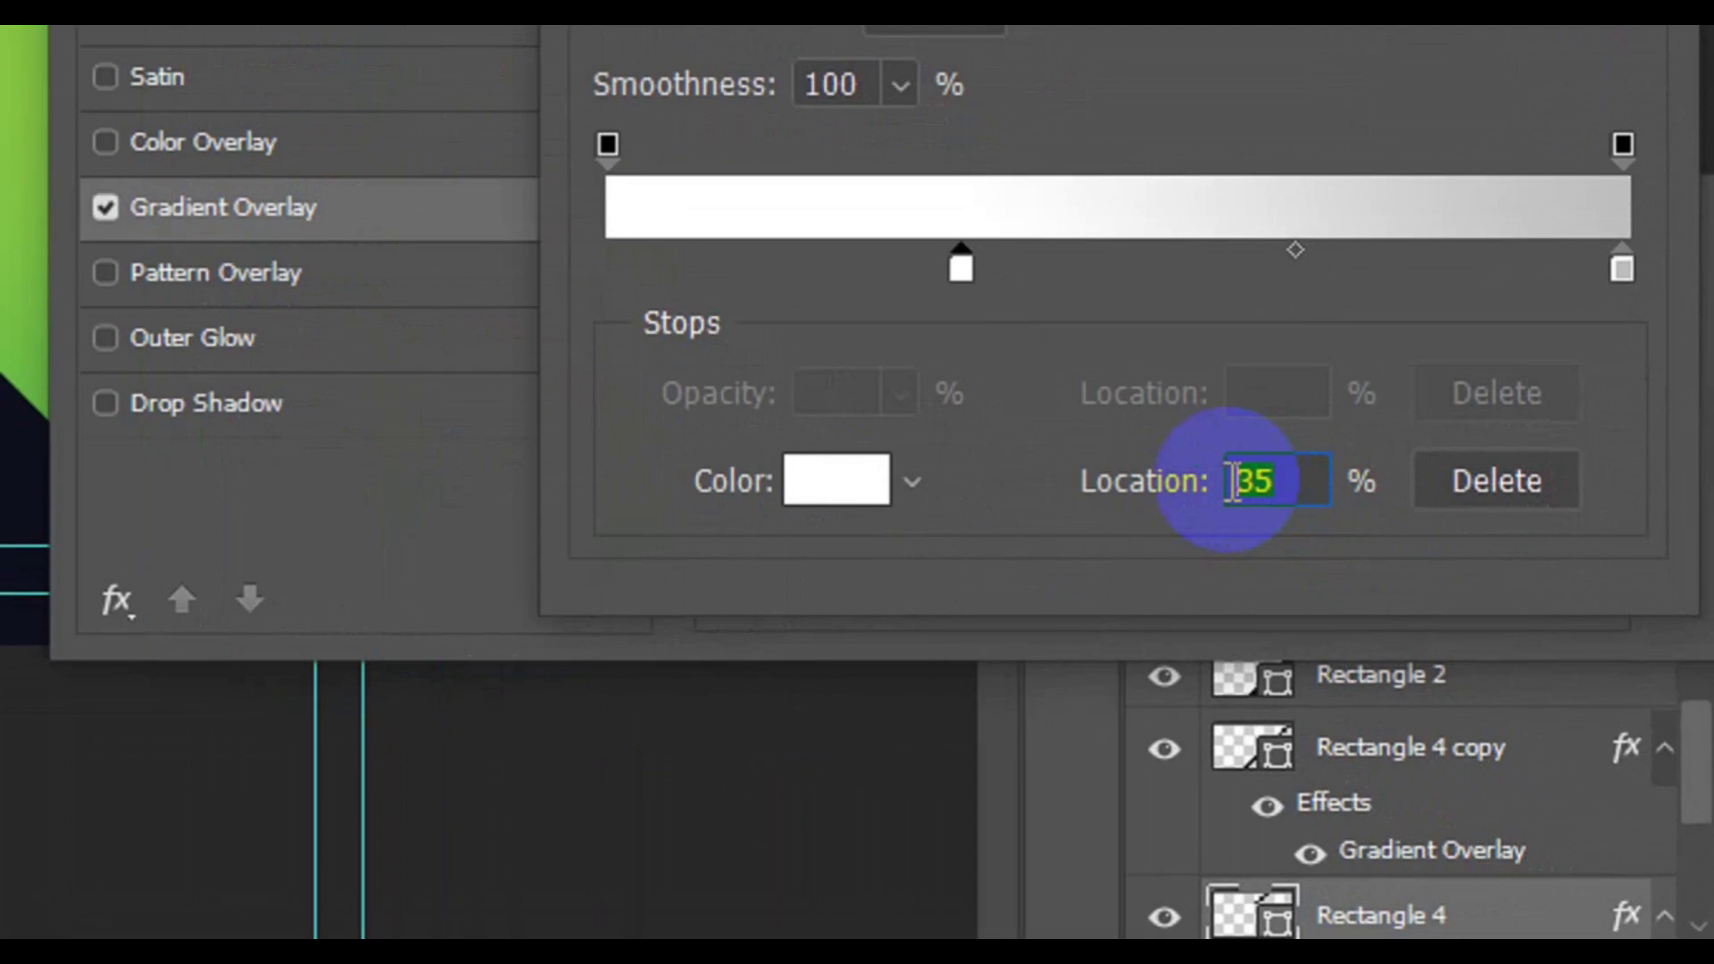
type("35")
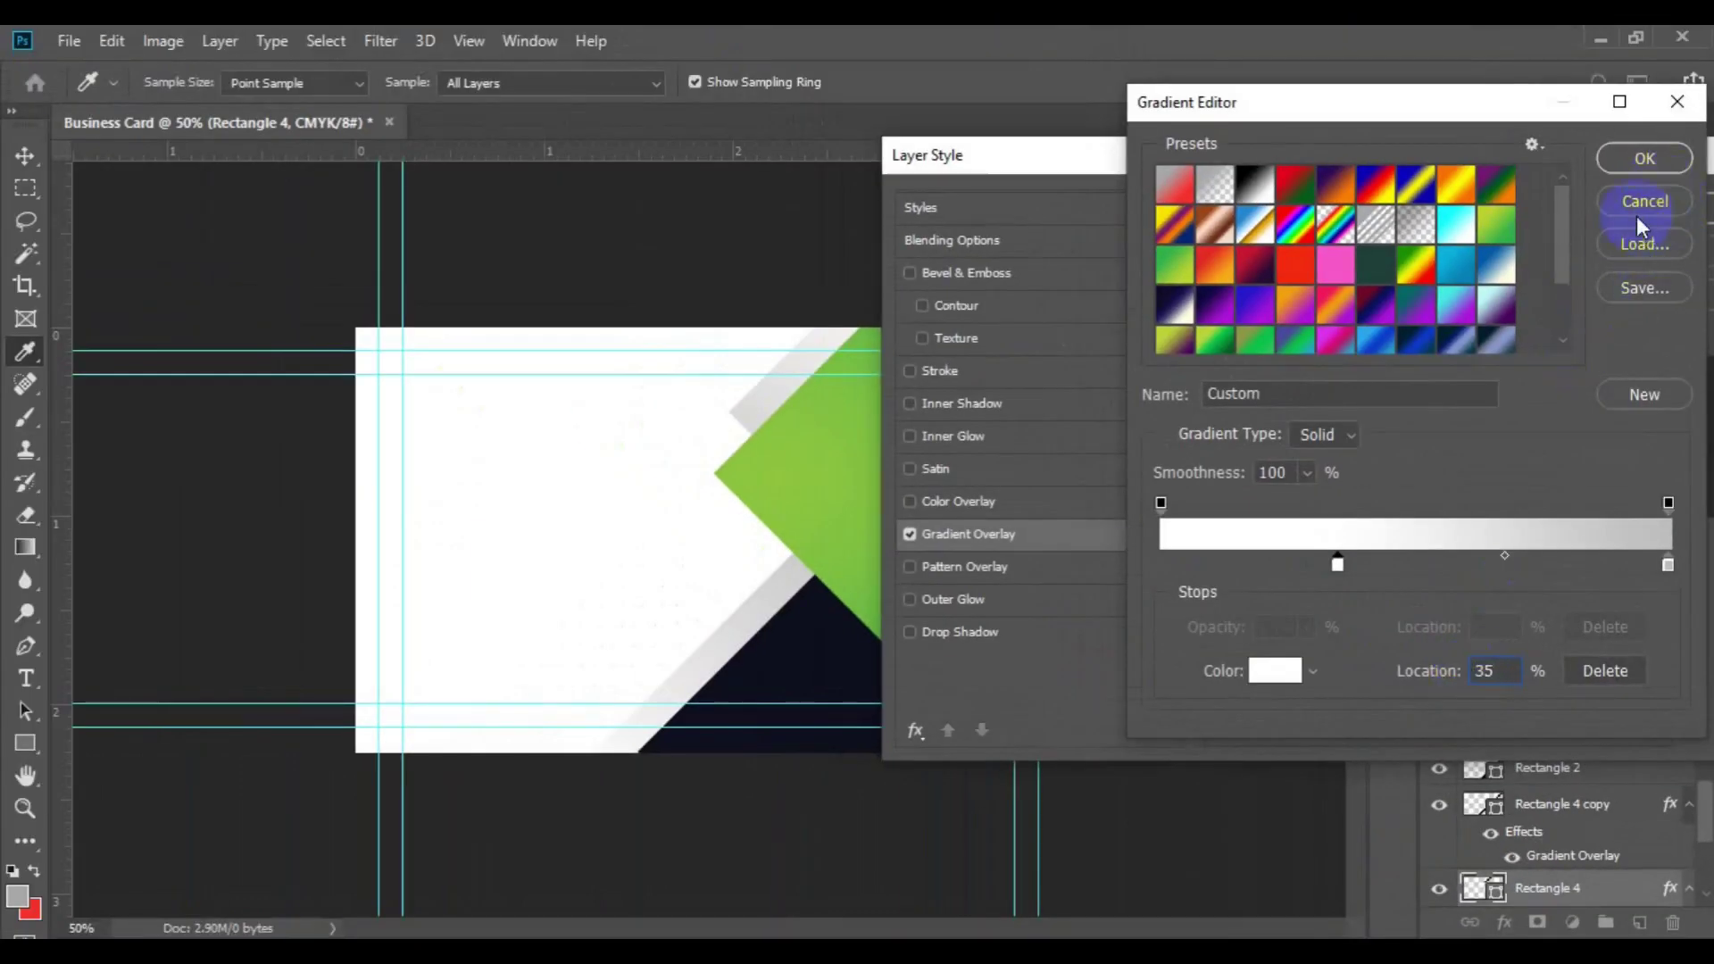
left_click(1643, 161)
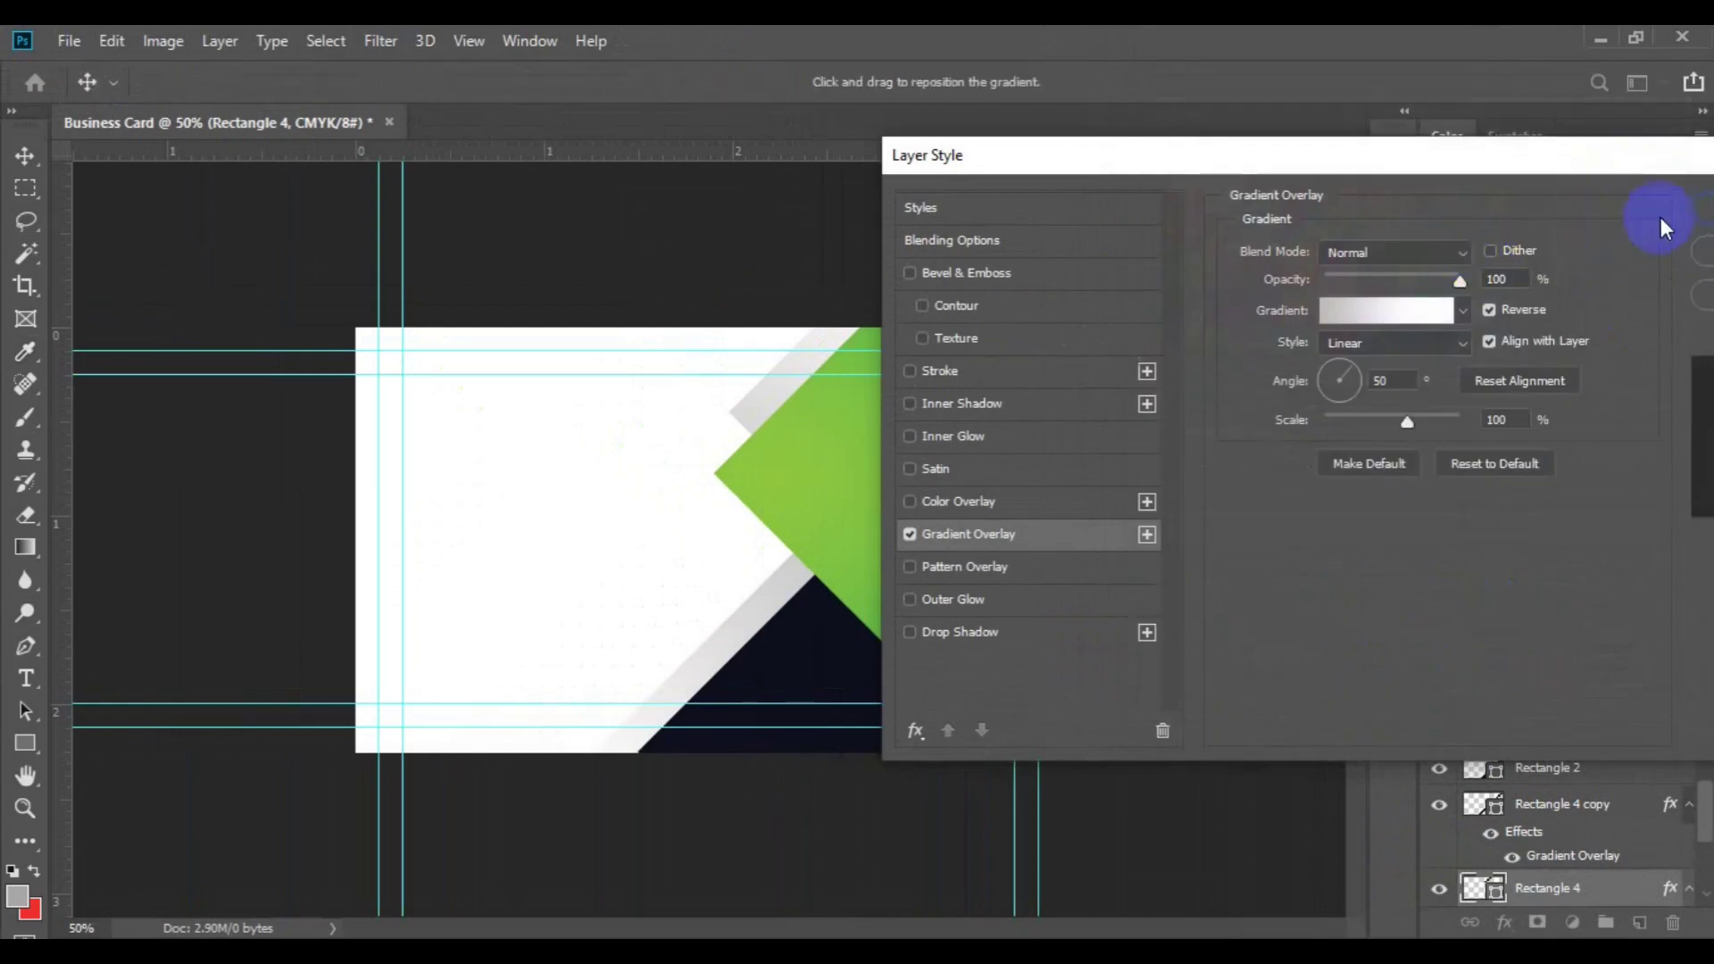
Apply Rectangle 4's white-to-grey overlay, collapse the Properties panel, and select the green diamond
left_click_drag(1616, 164, 1364, 287)
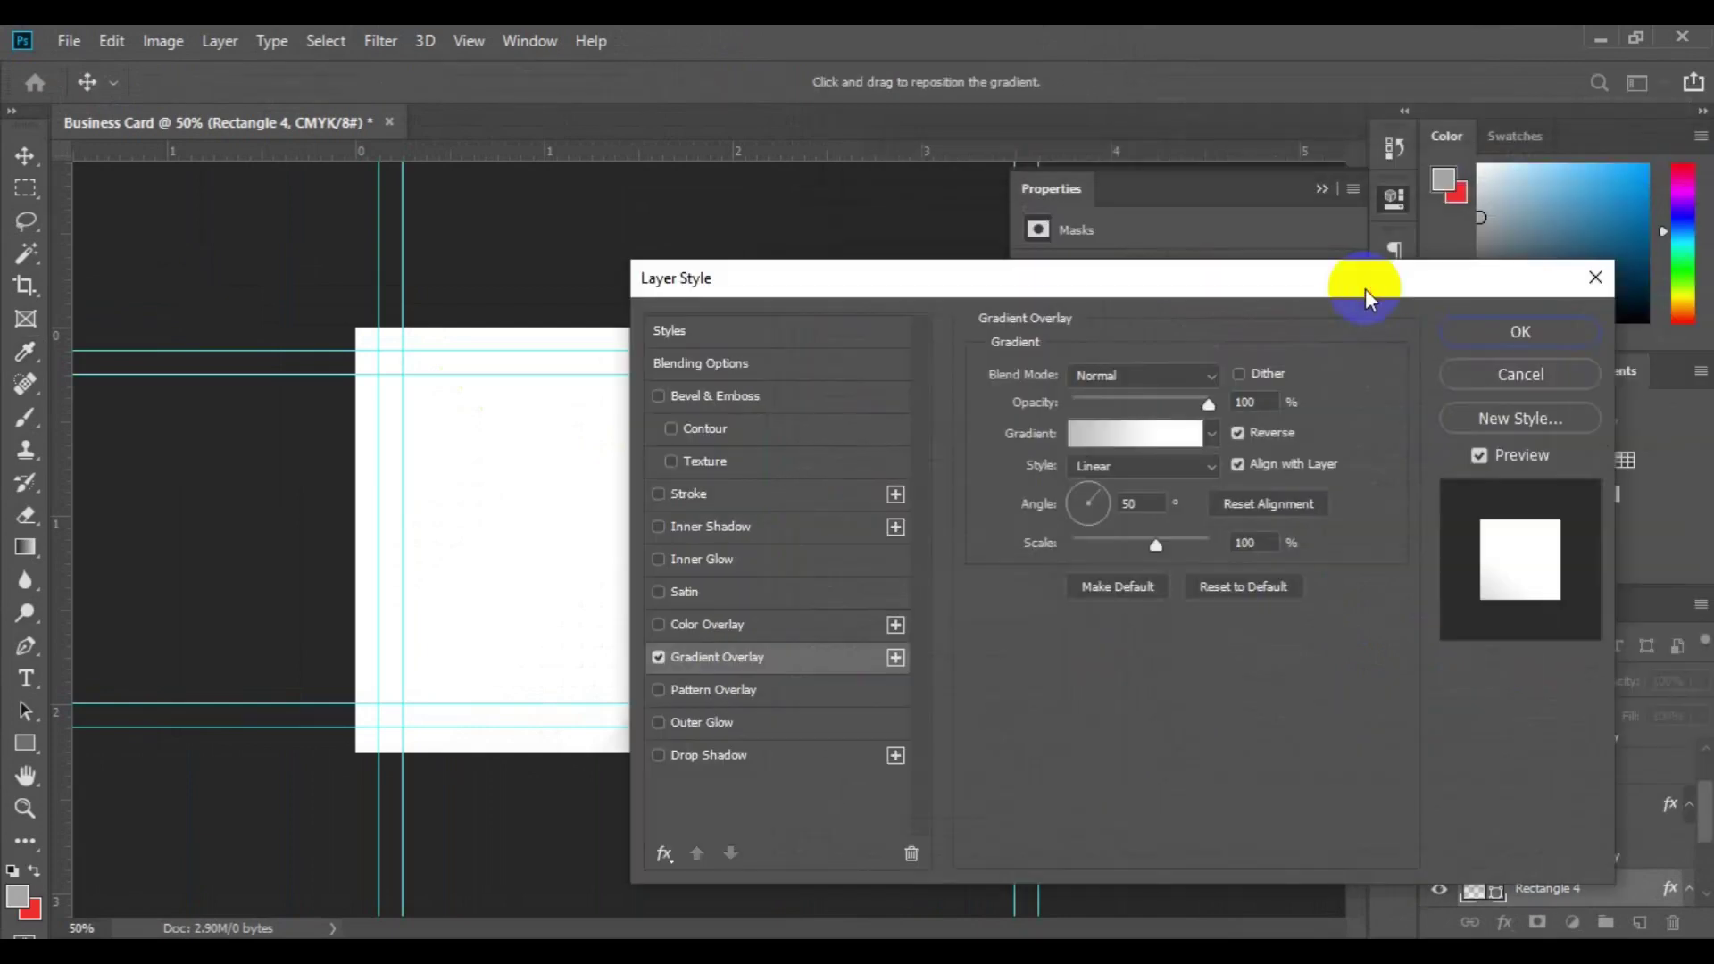
left_click(1509, 332)
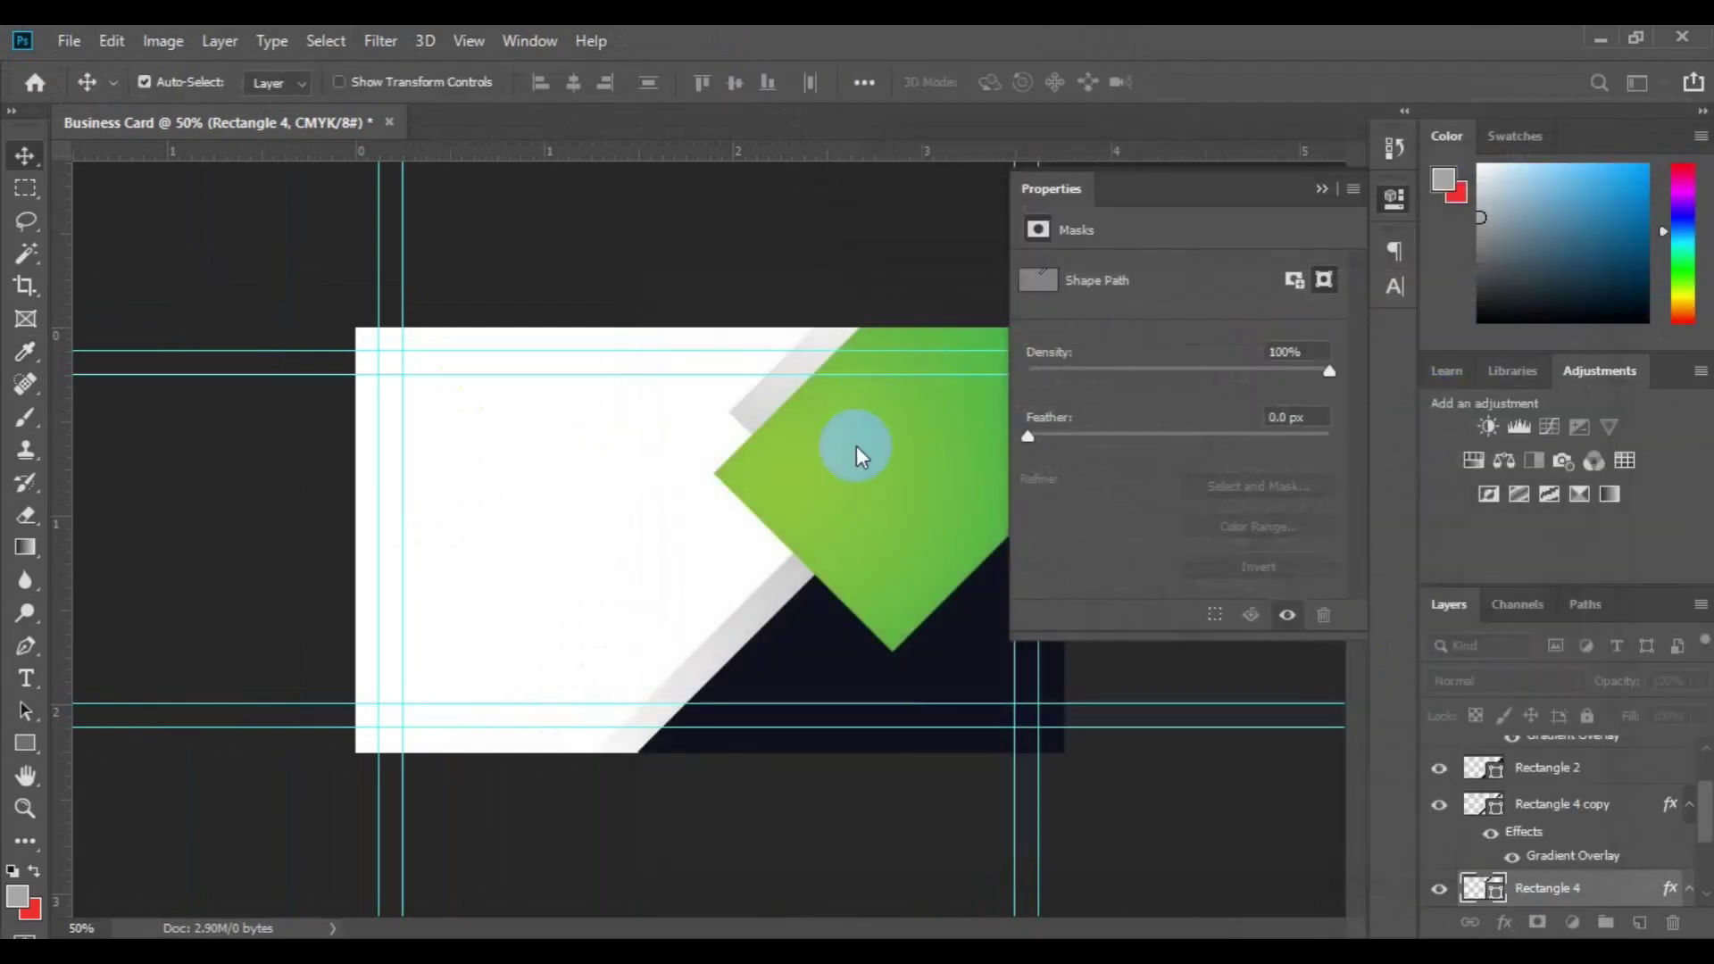
left_click(1319, 191)
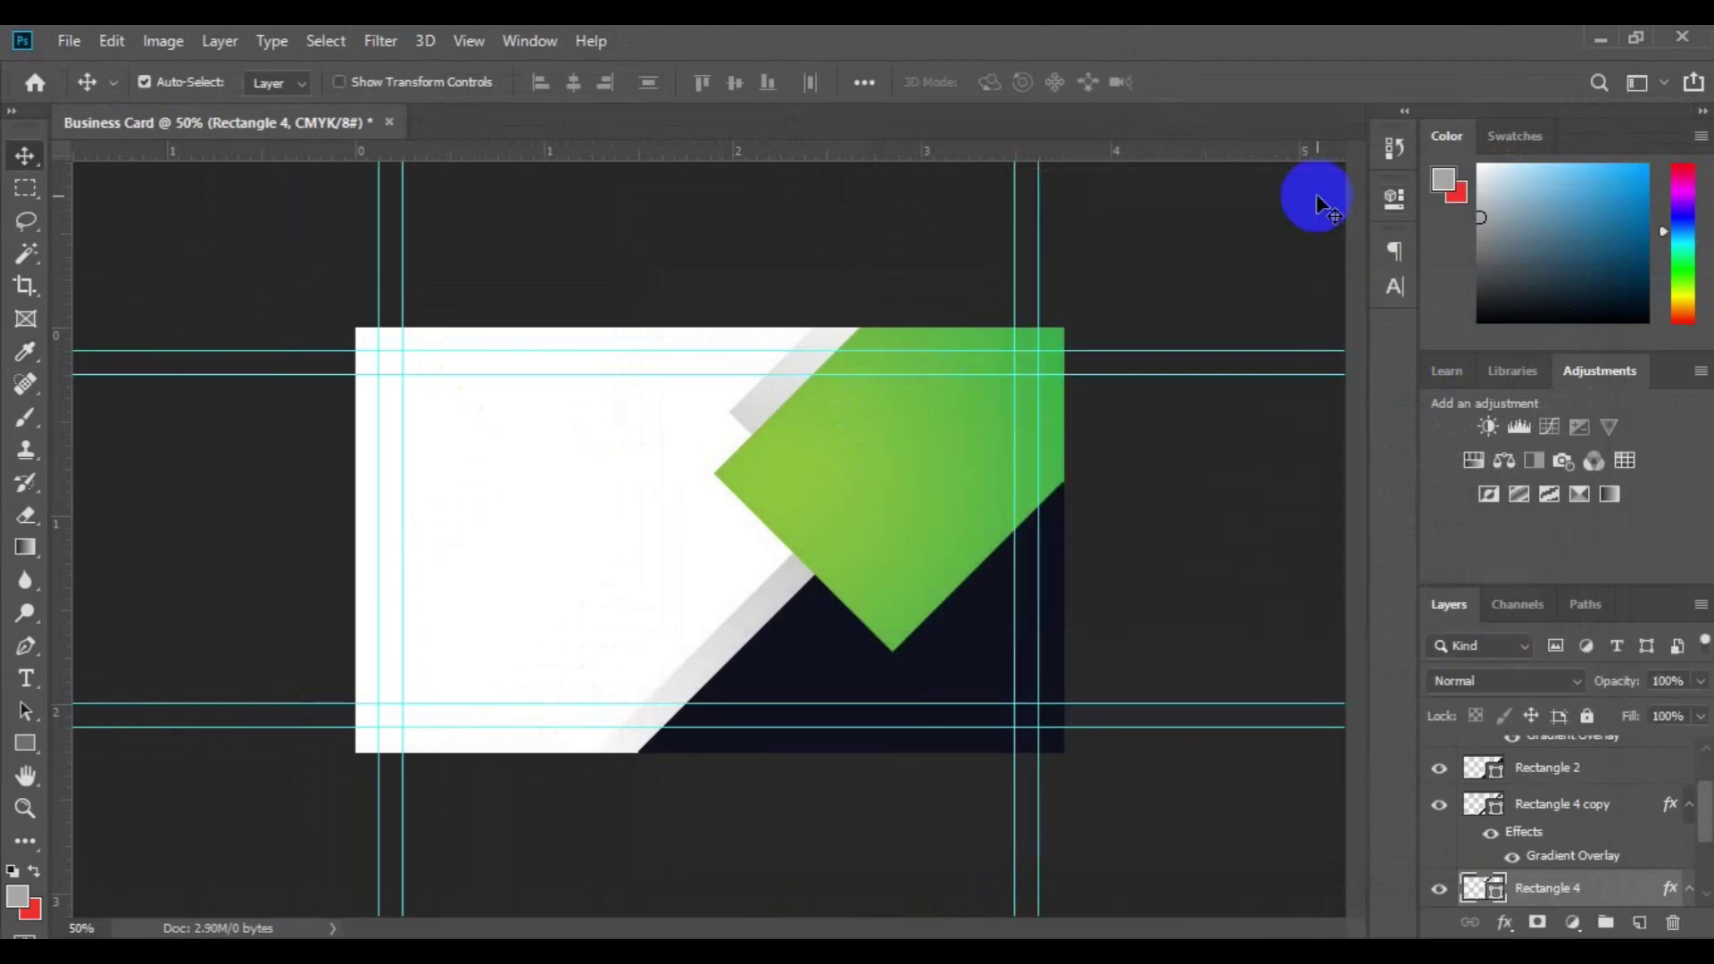
left_click(723, 547)
left_click(778, 534)
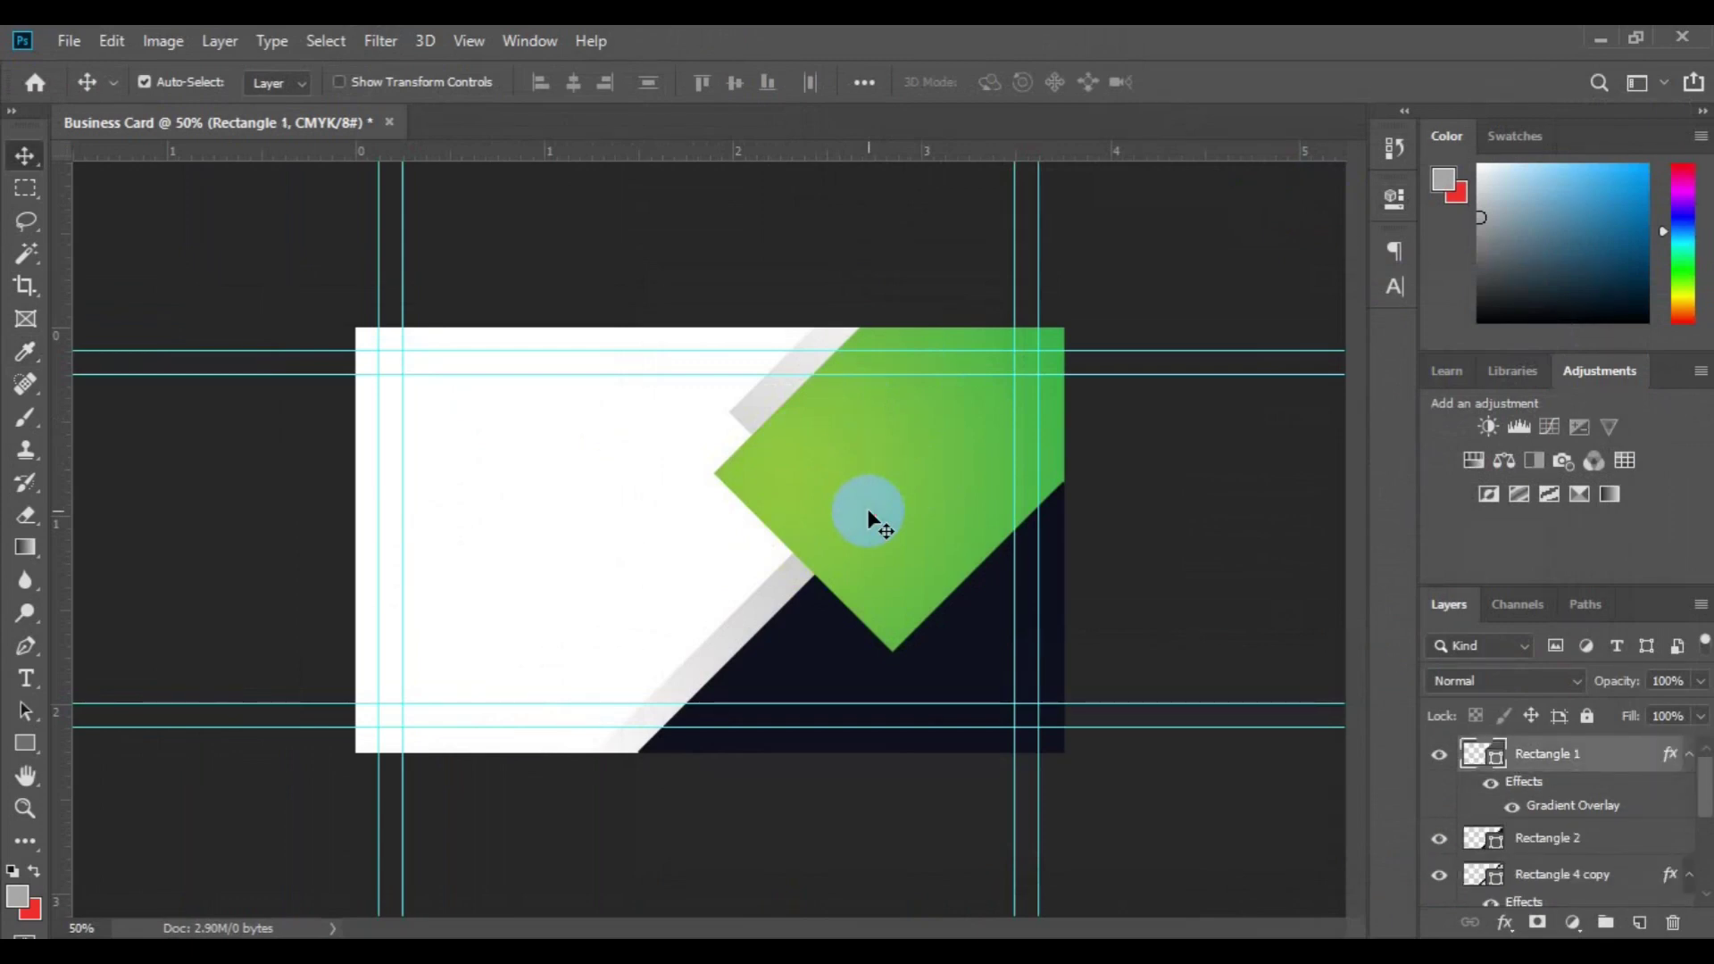
Give the Rectangle 1 diamond a white 18 px stroke from the Rectangle tool options
left_click(23, 747)
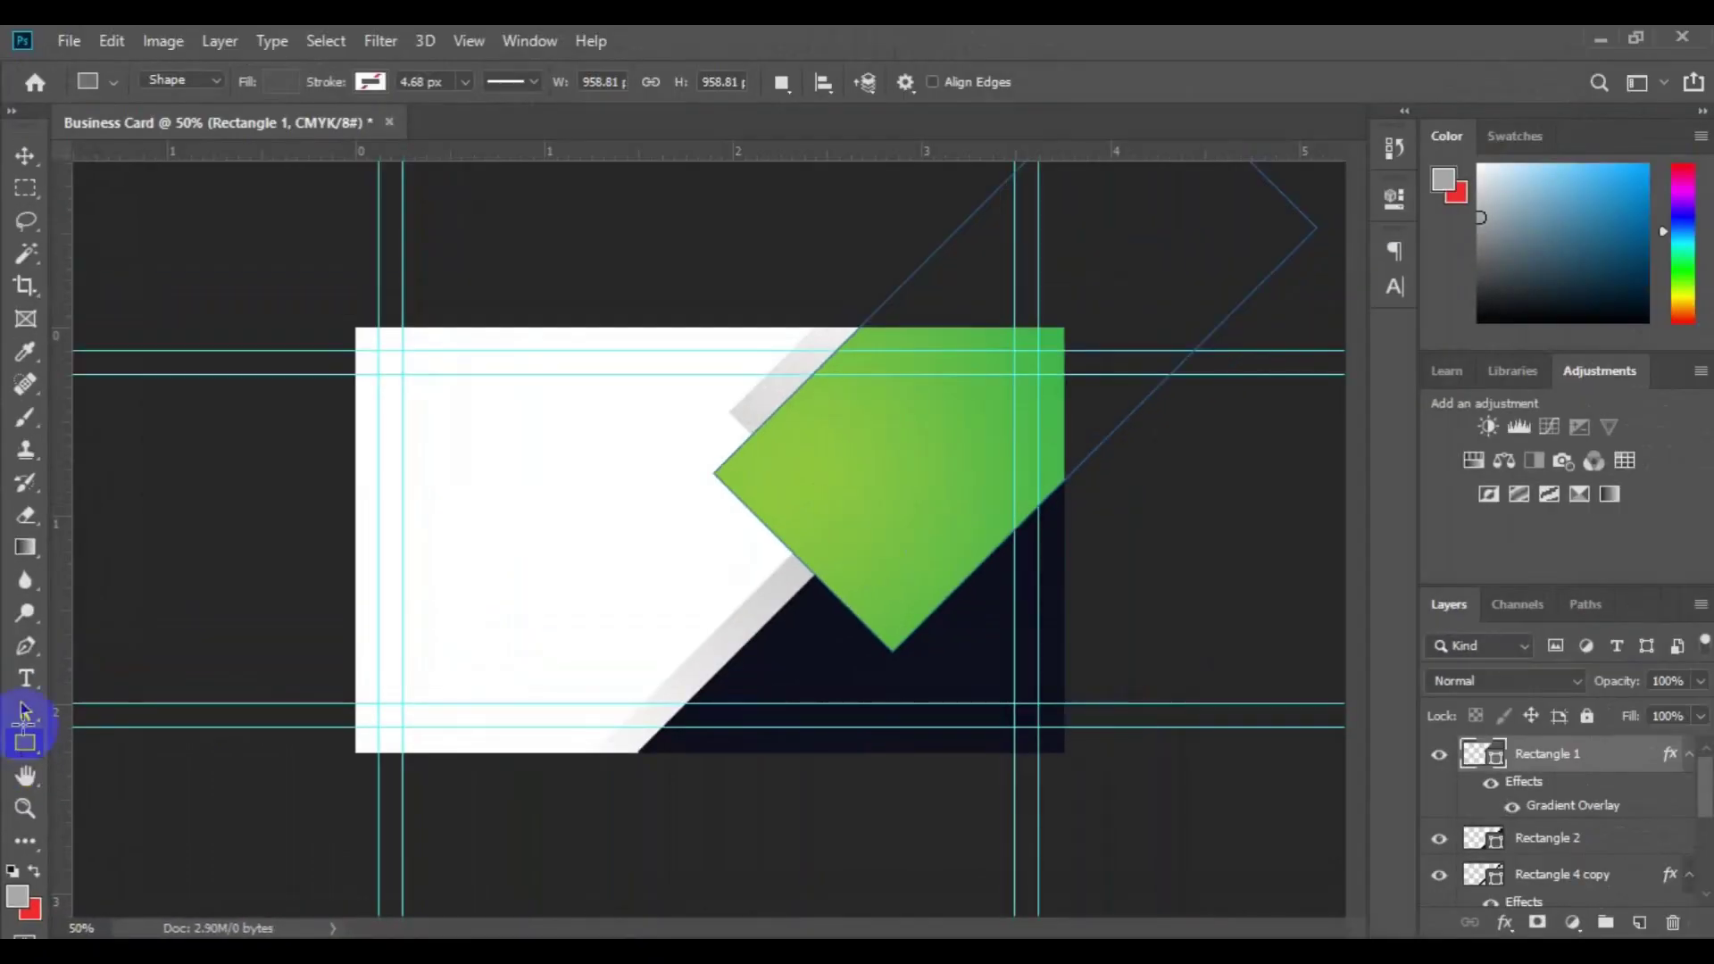
left_click(371, 83)
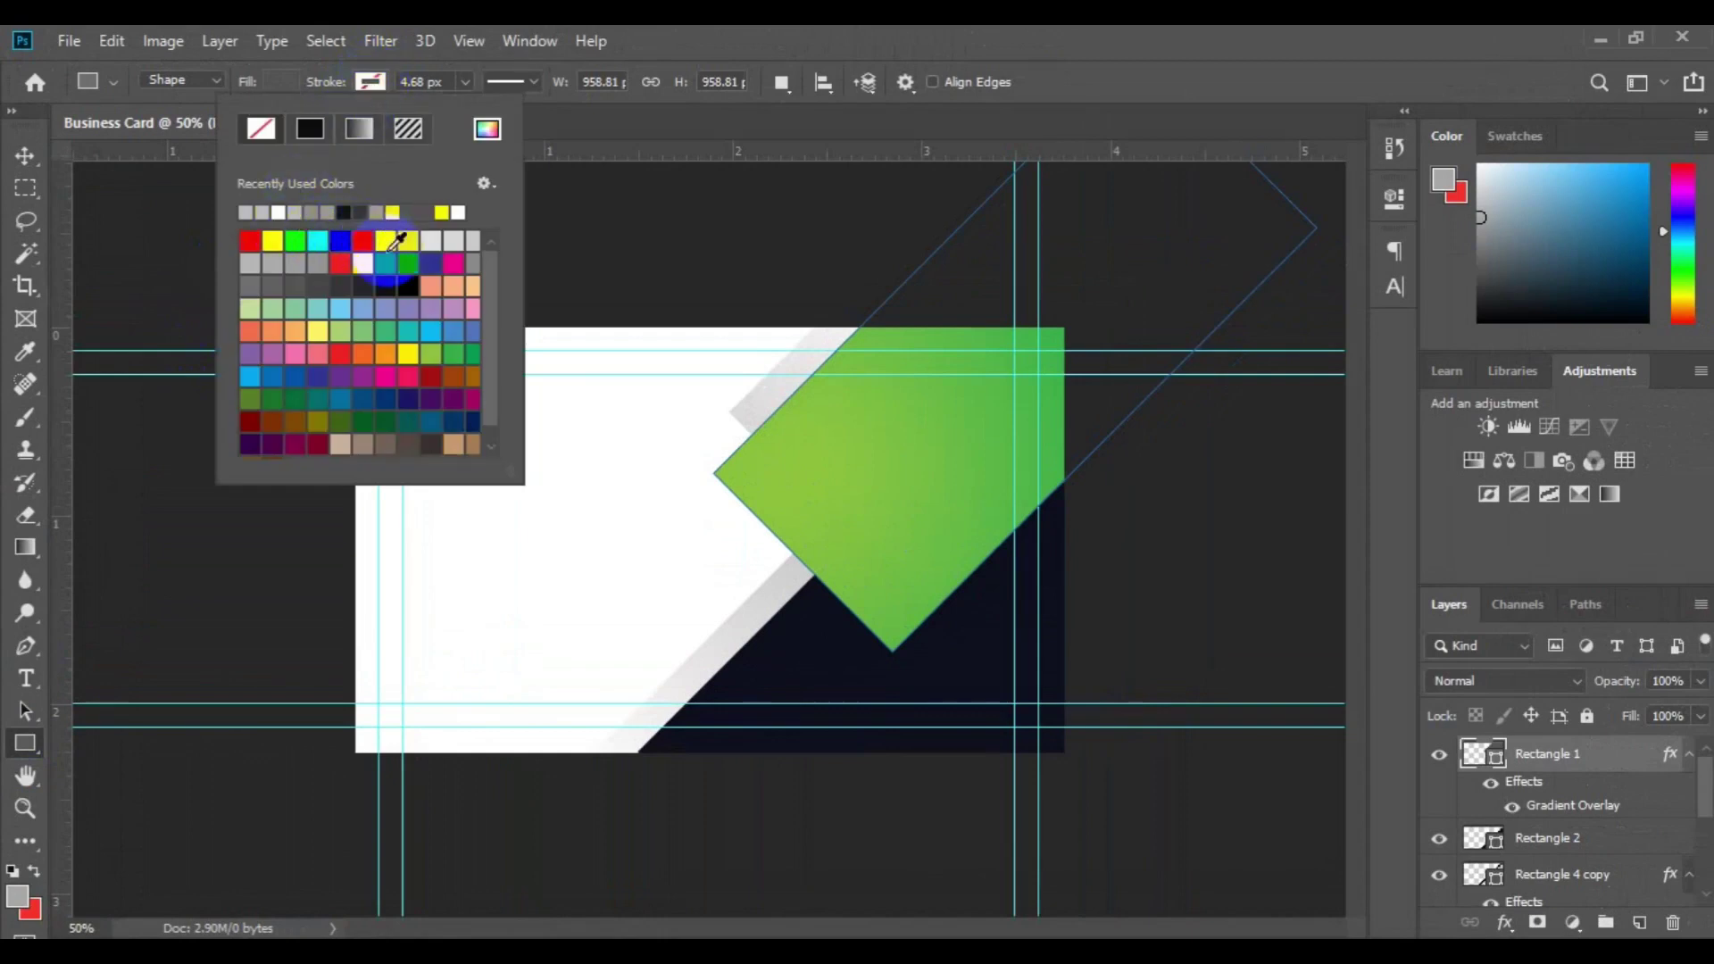
left_click(464, 88)
left_click_drag(464, 113, 473, 112)
type("18")
key("Return")
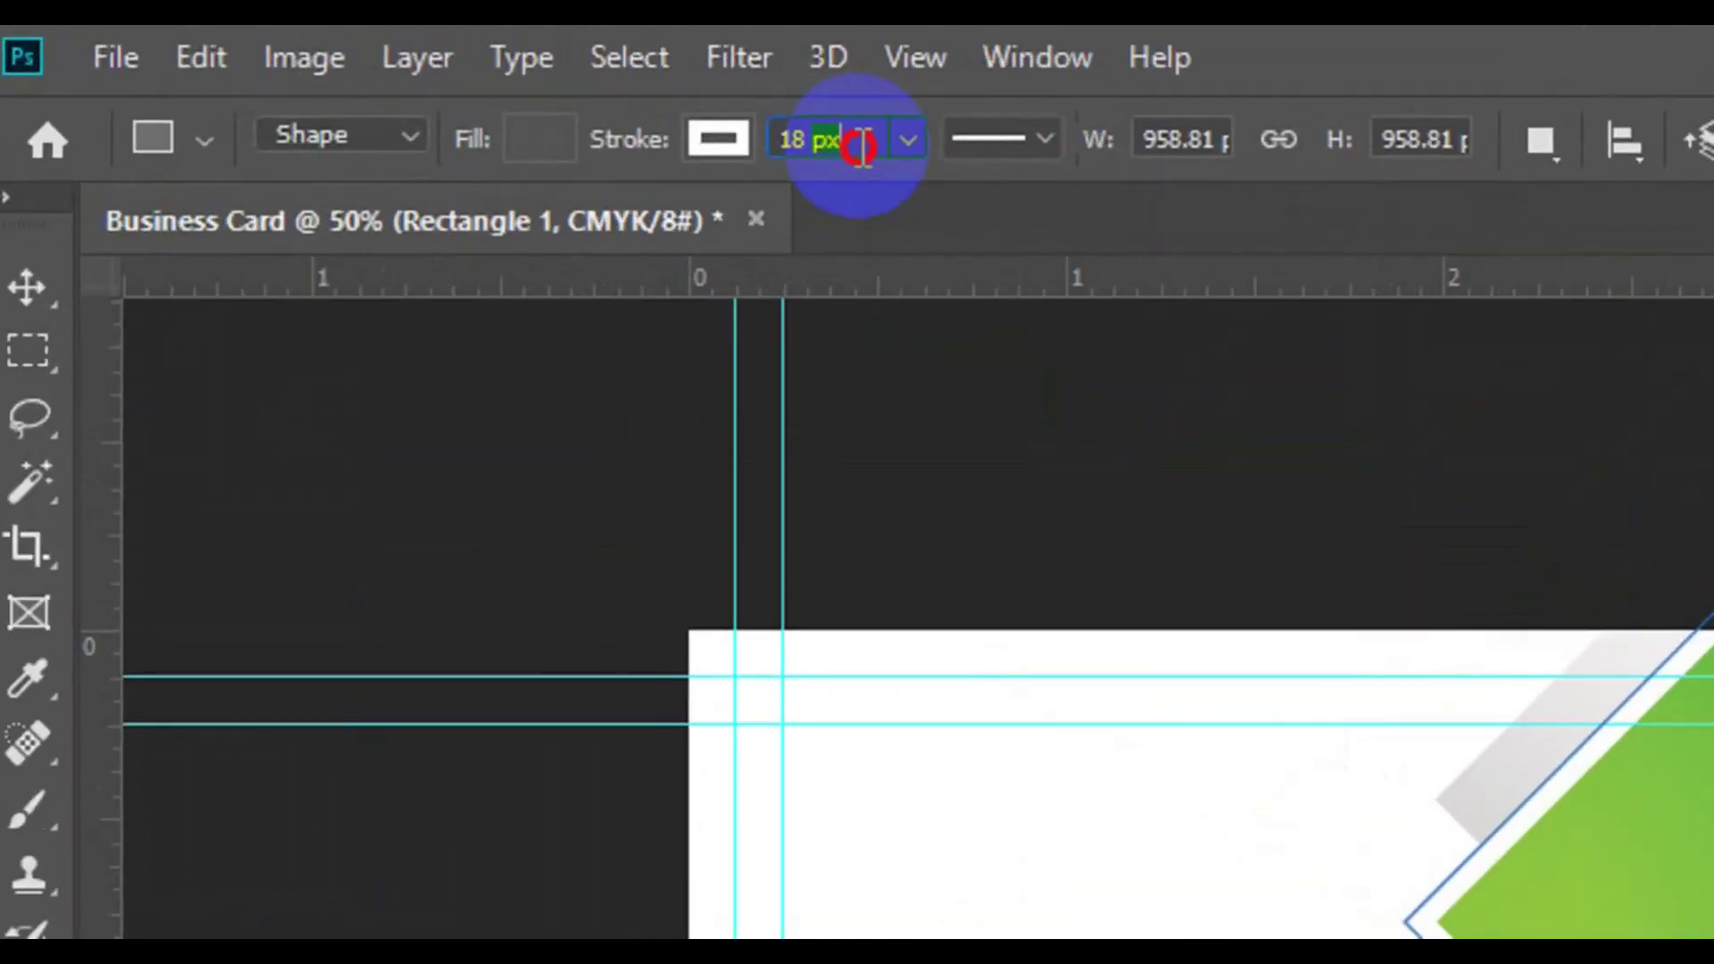
left_click_drag(440, 87, 399, 88)
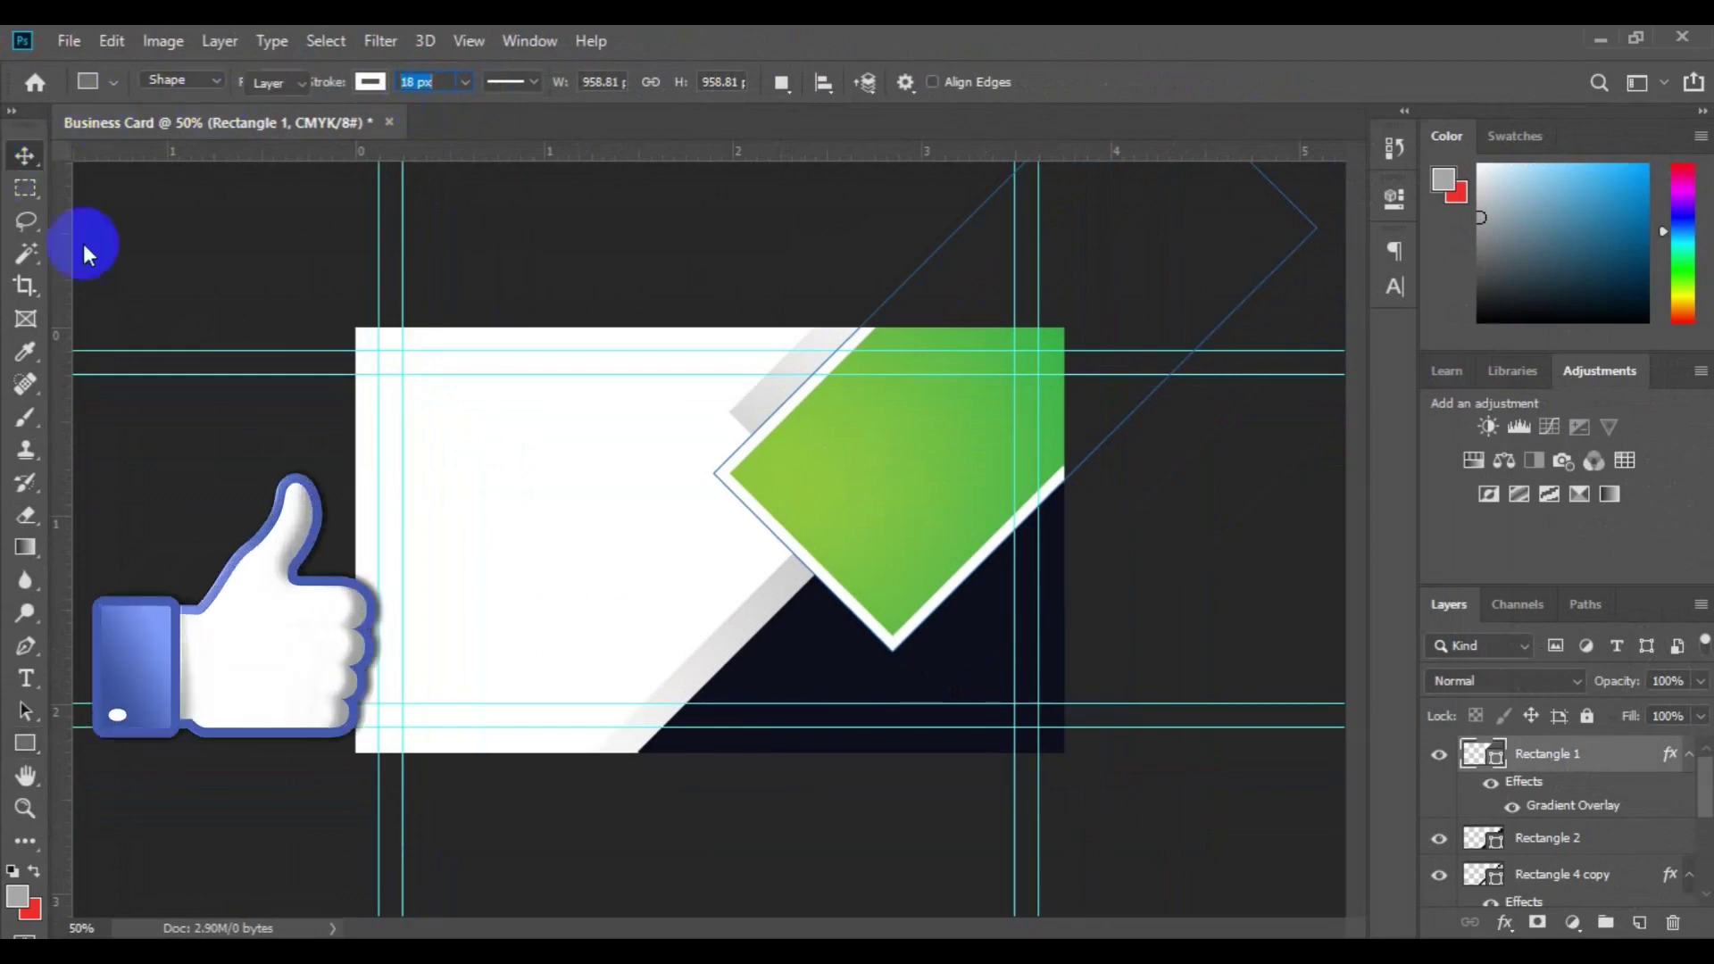
key("v")
left_click(490, 497)
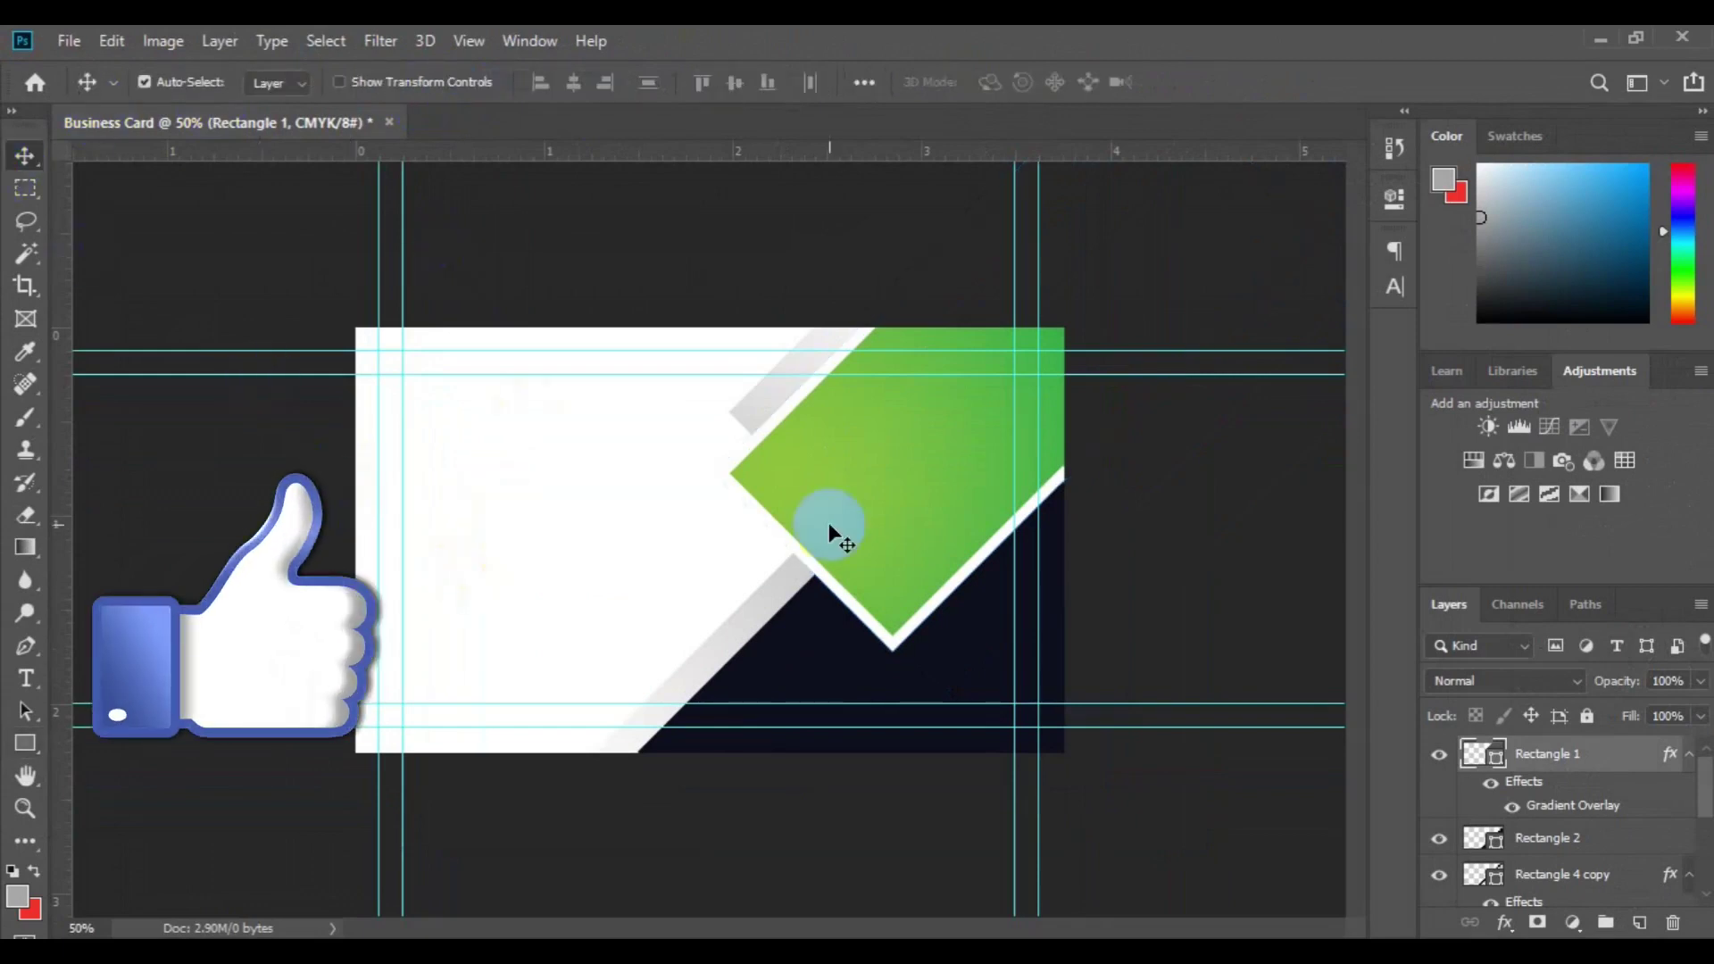
key("ctrl+minus")
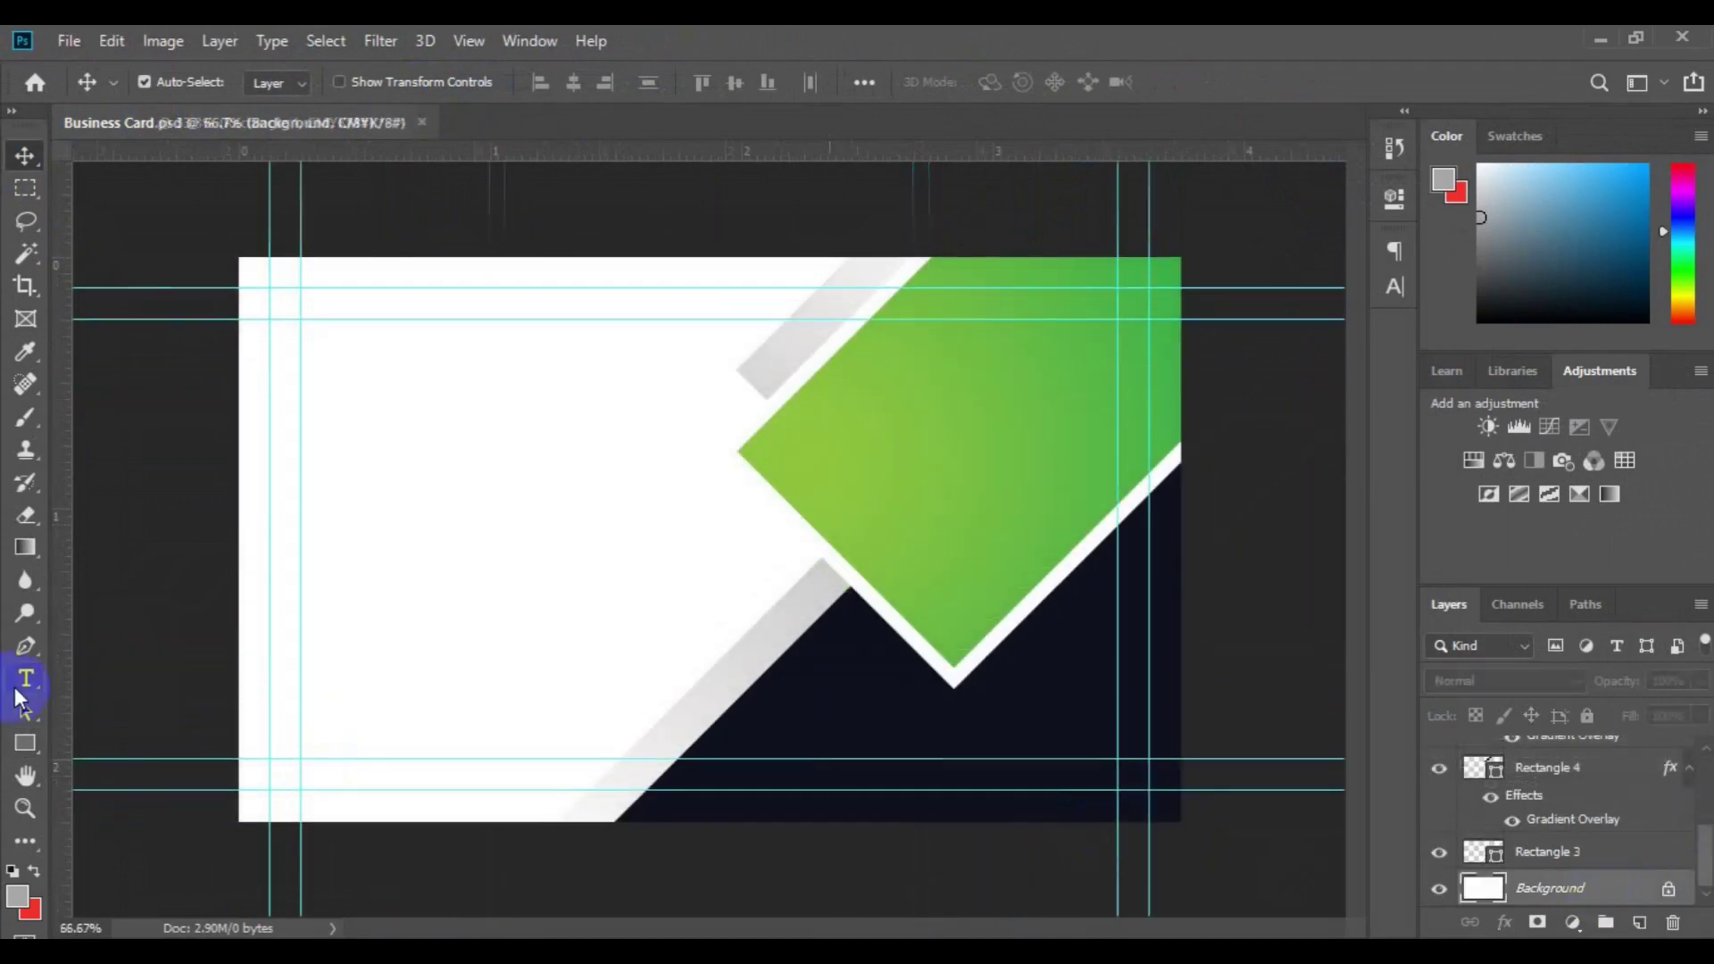
Set the type options to a dark colour, Roboto Bold, 12 pt
left_click(384, 431)
left_click(1004, 82)
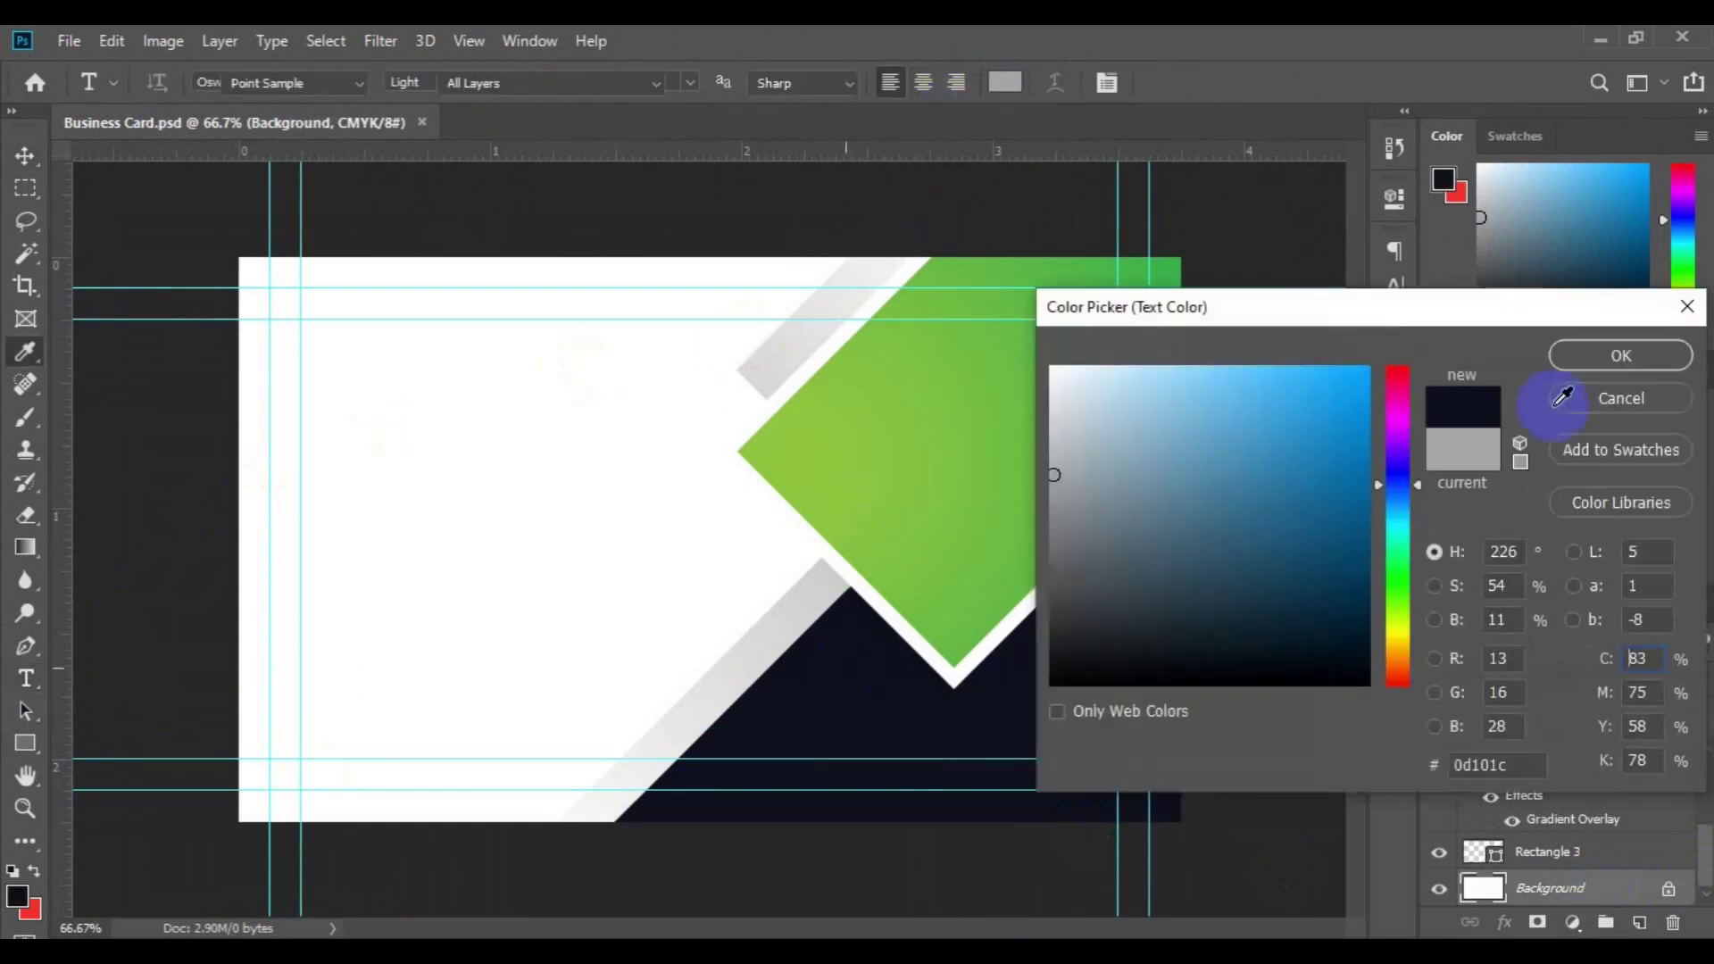
left_click(1597, 363)
left_click(362, 83)
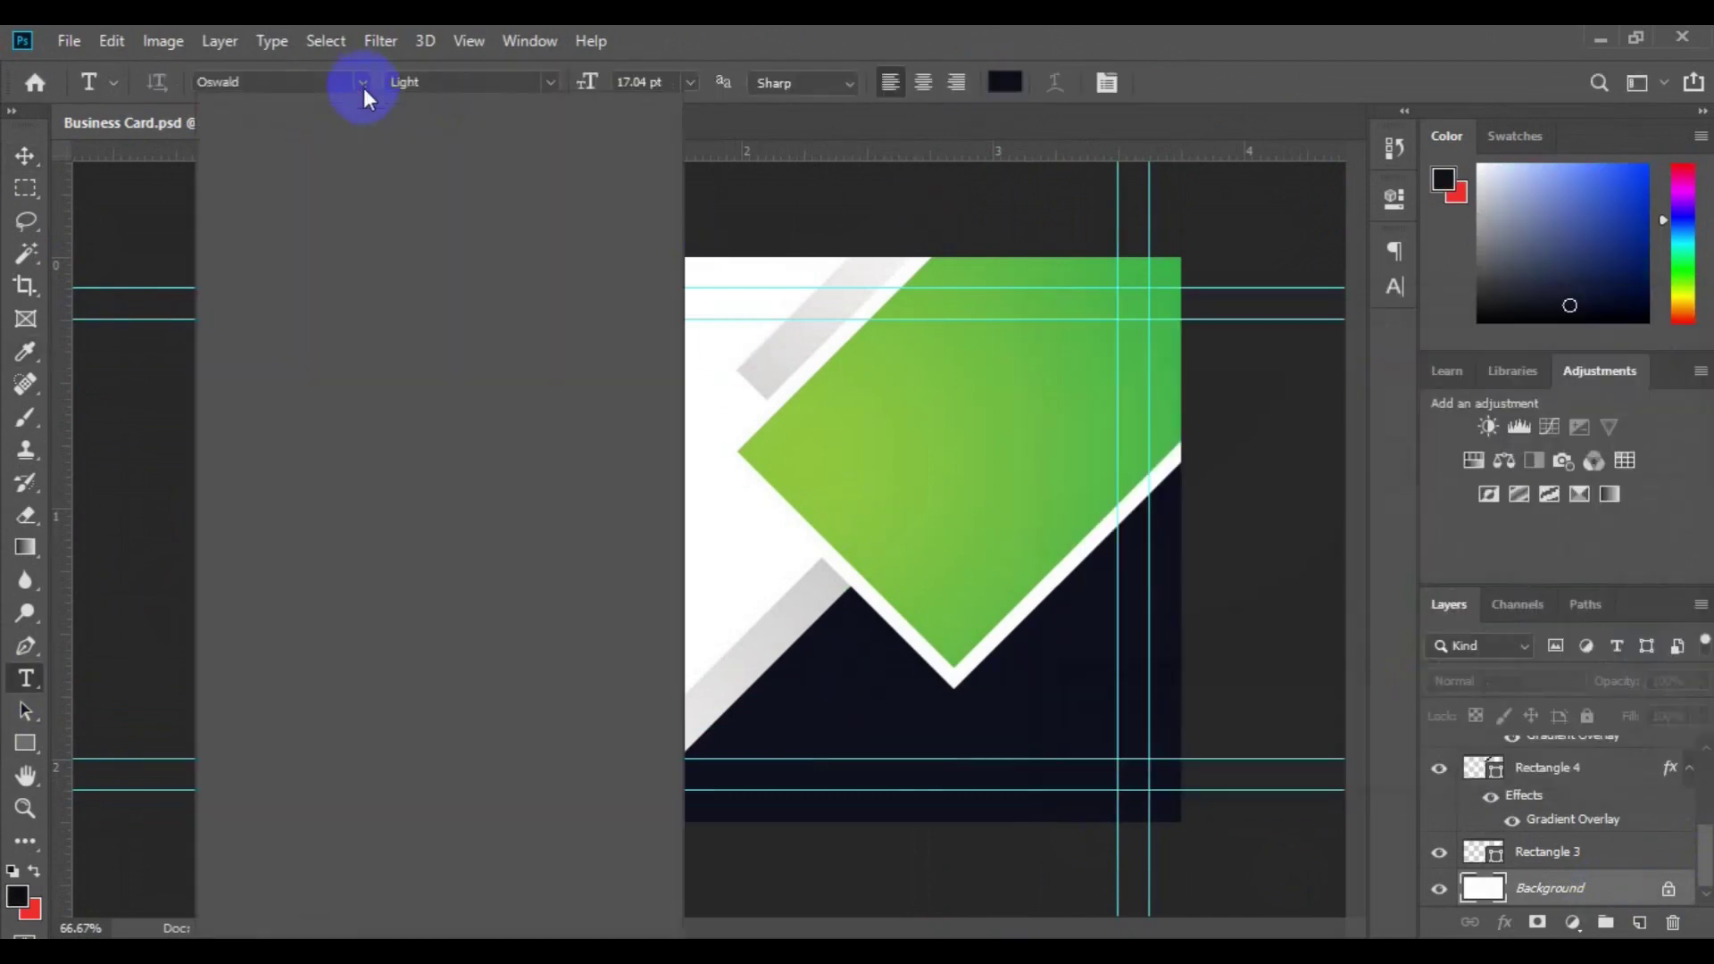
left_click(367, 170)
left_click(690, 82)
left_click(682, 234)
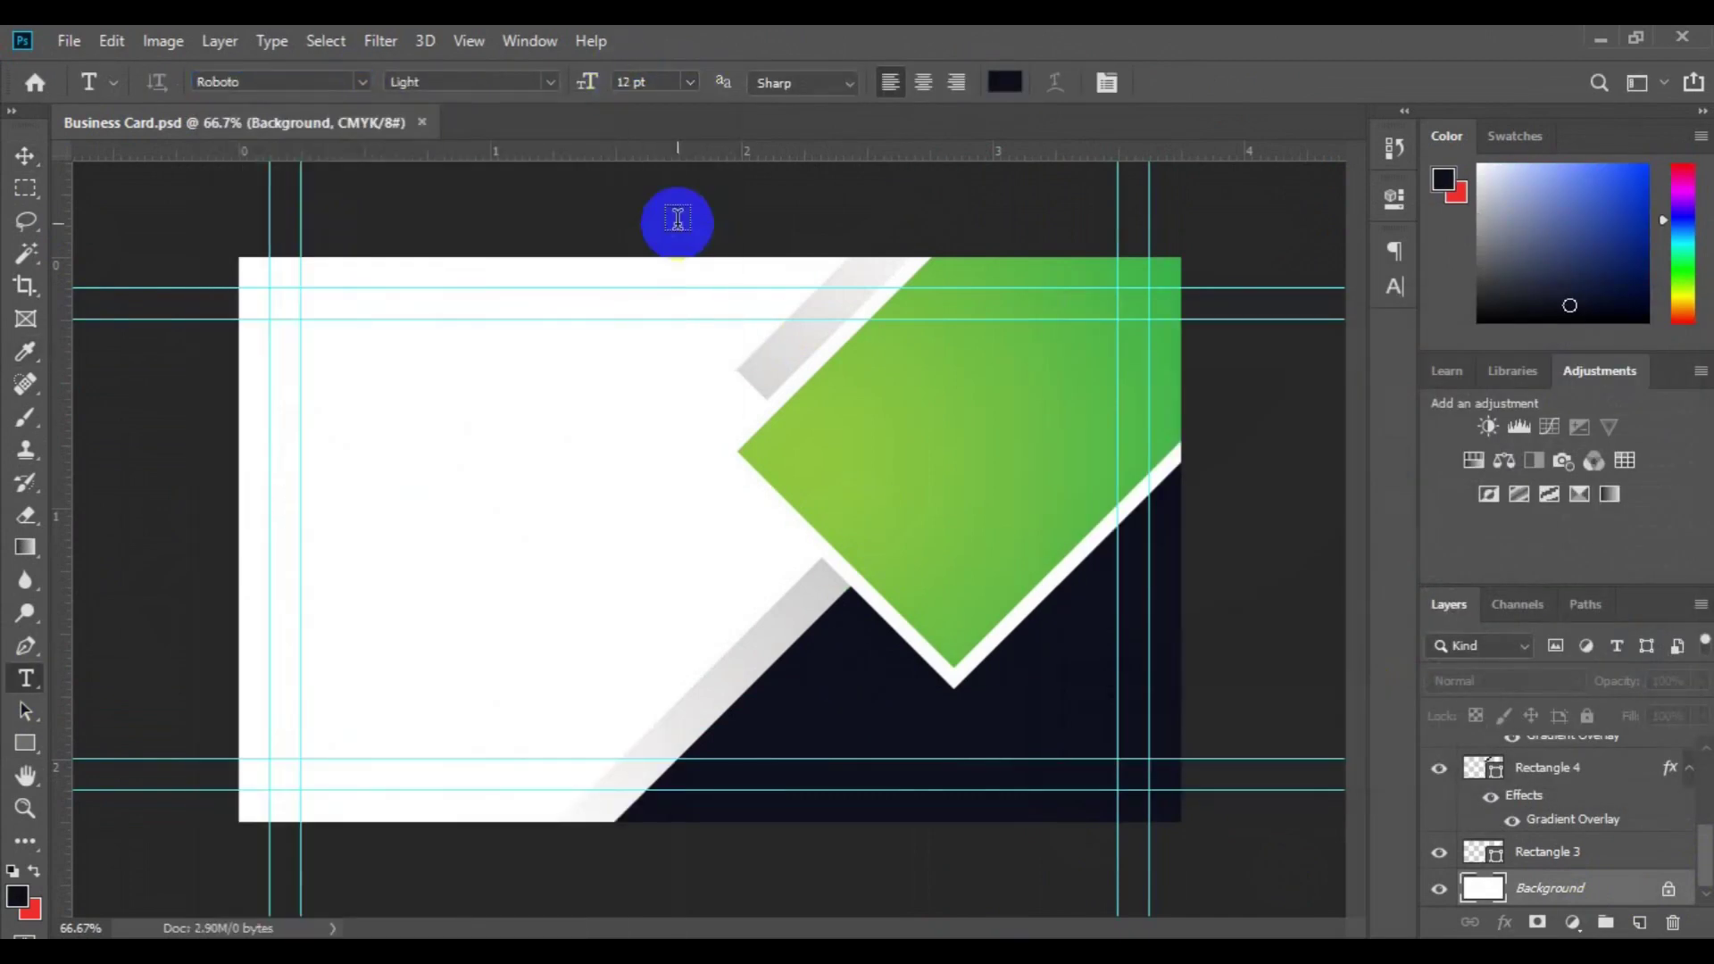
left_click(550, 83)
left_click(527, 264)
Type the cardholder's name near the top-left, with the surname in Roboto Light, and start a new line
left_click(333, 371)
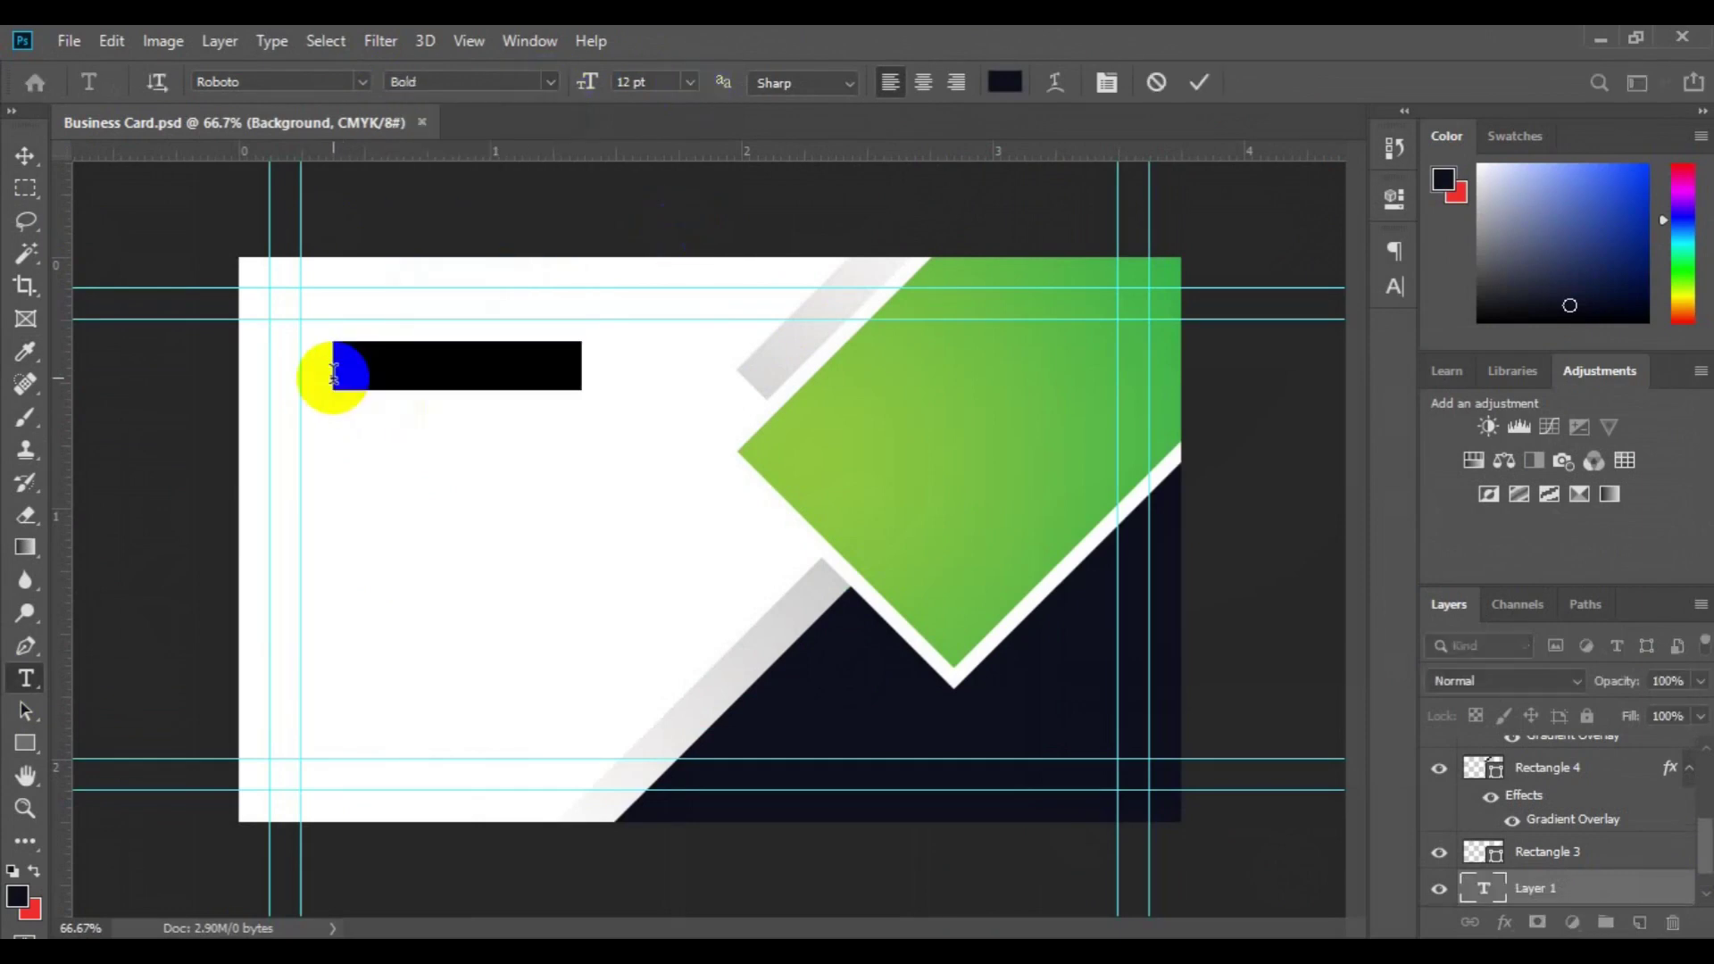
double_click(473, 366)
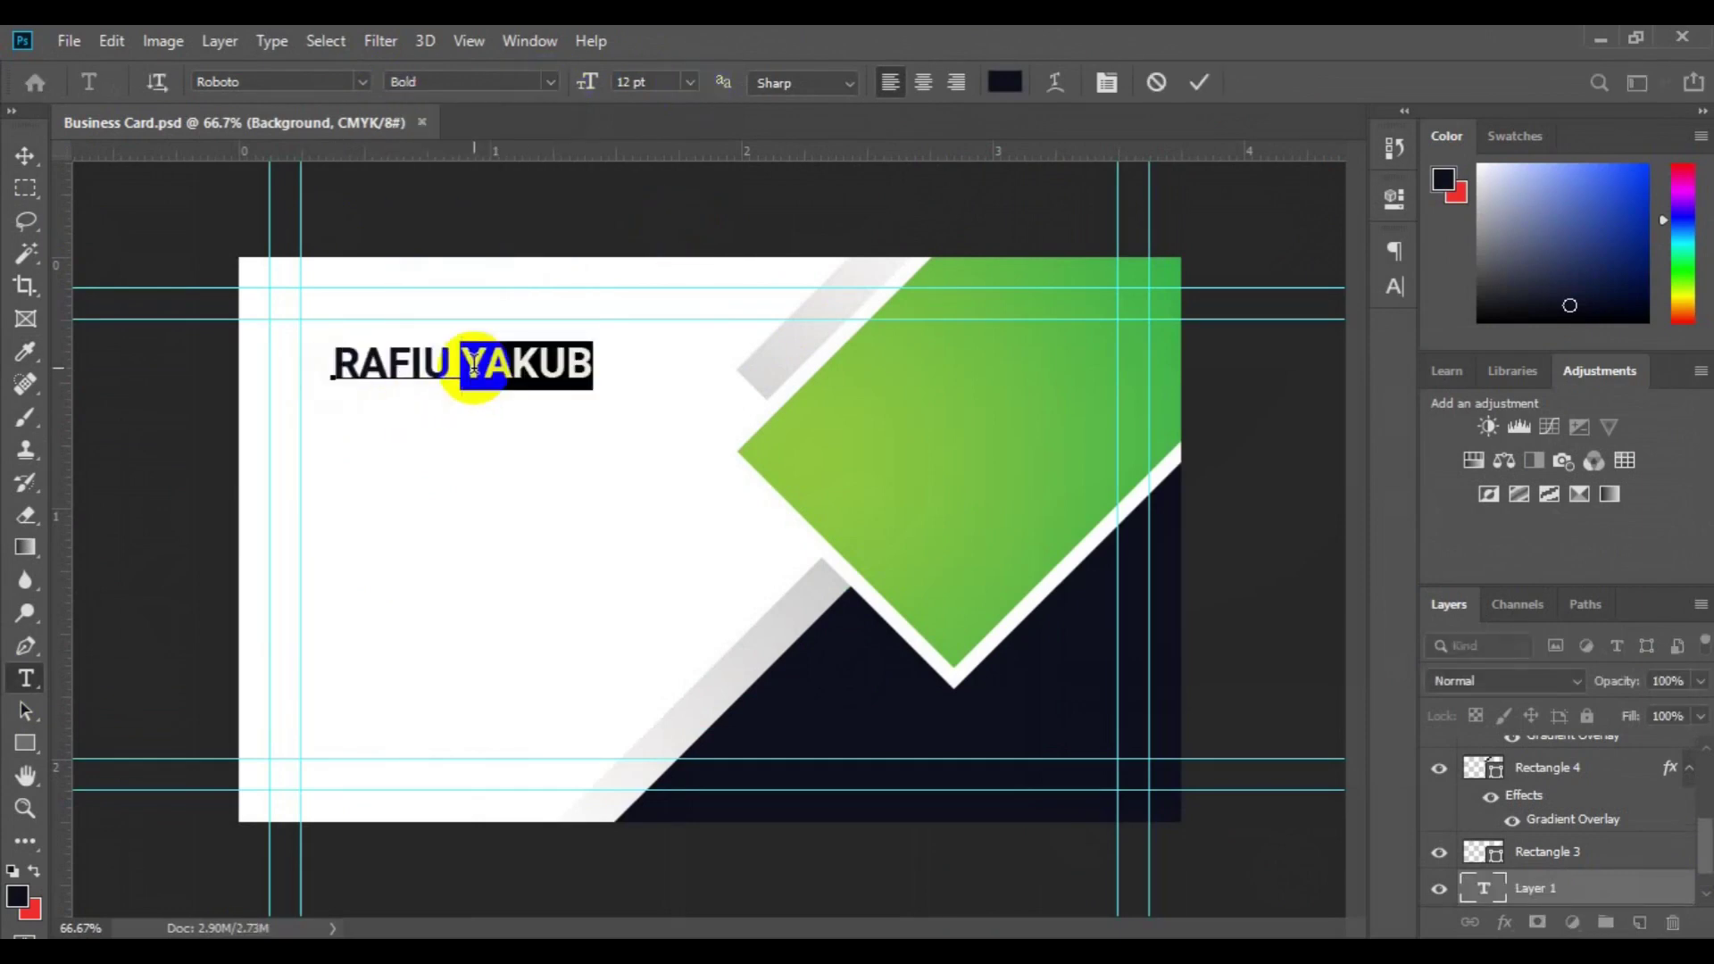
left_click(551, 82)
left_click(429, 136)
left_click(586, 366)
key("Return")
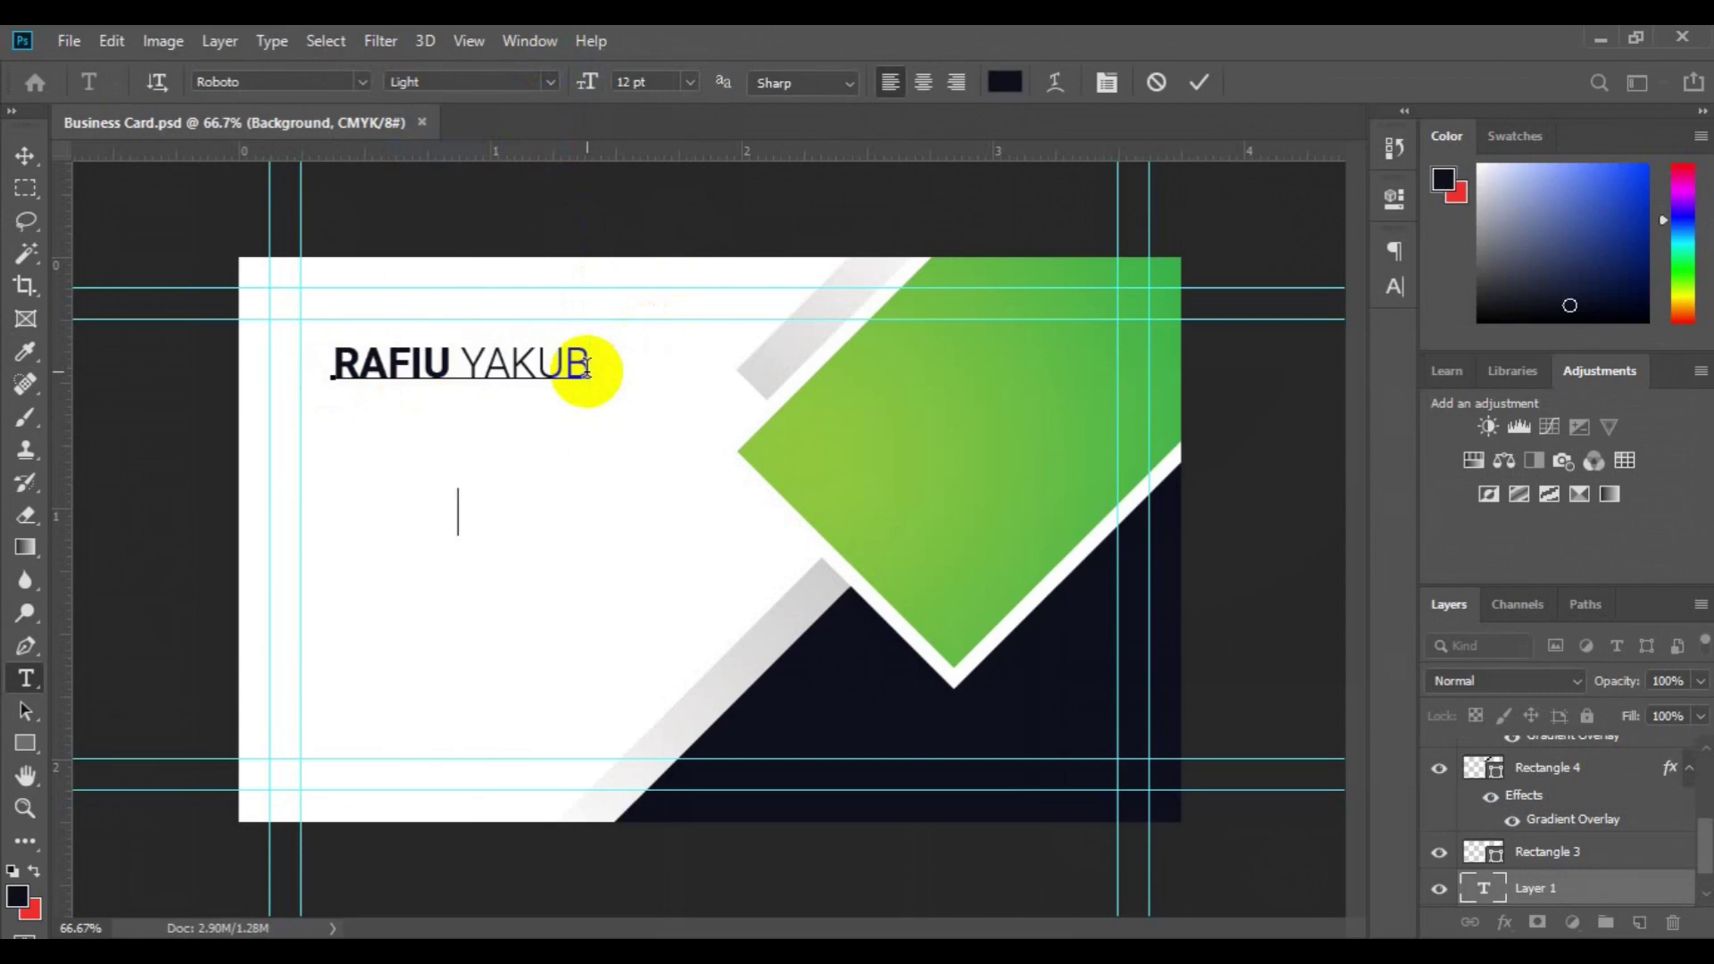
Give the text Auto leading, make the CREATIVE DIRECTOR line 6 pt, and commit
key("ctrl+a")
left_click(272, 41)
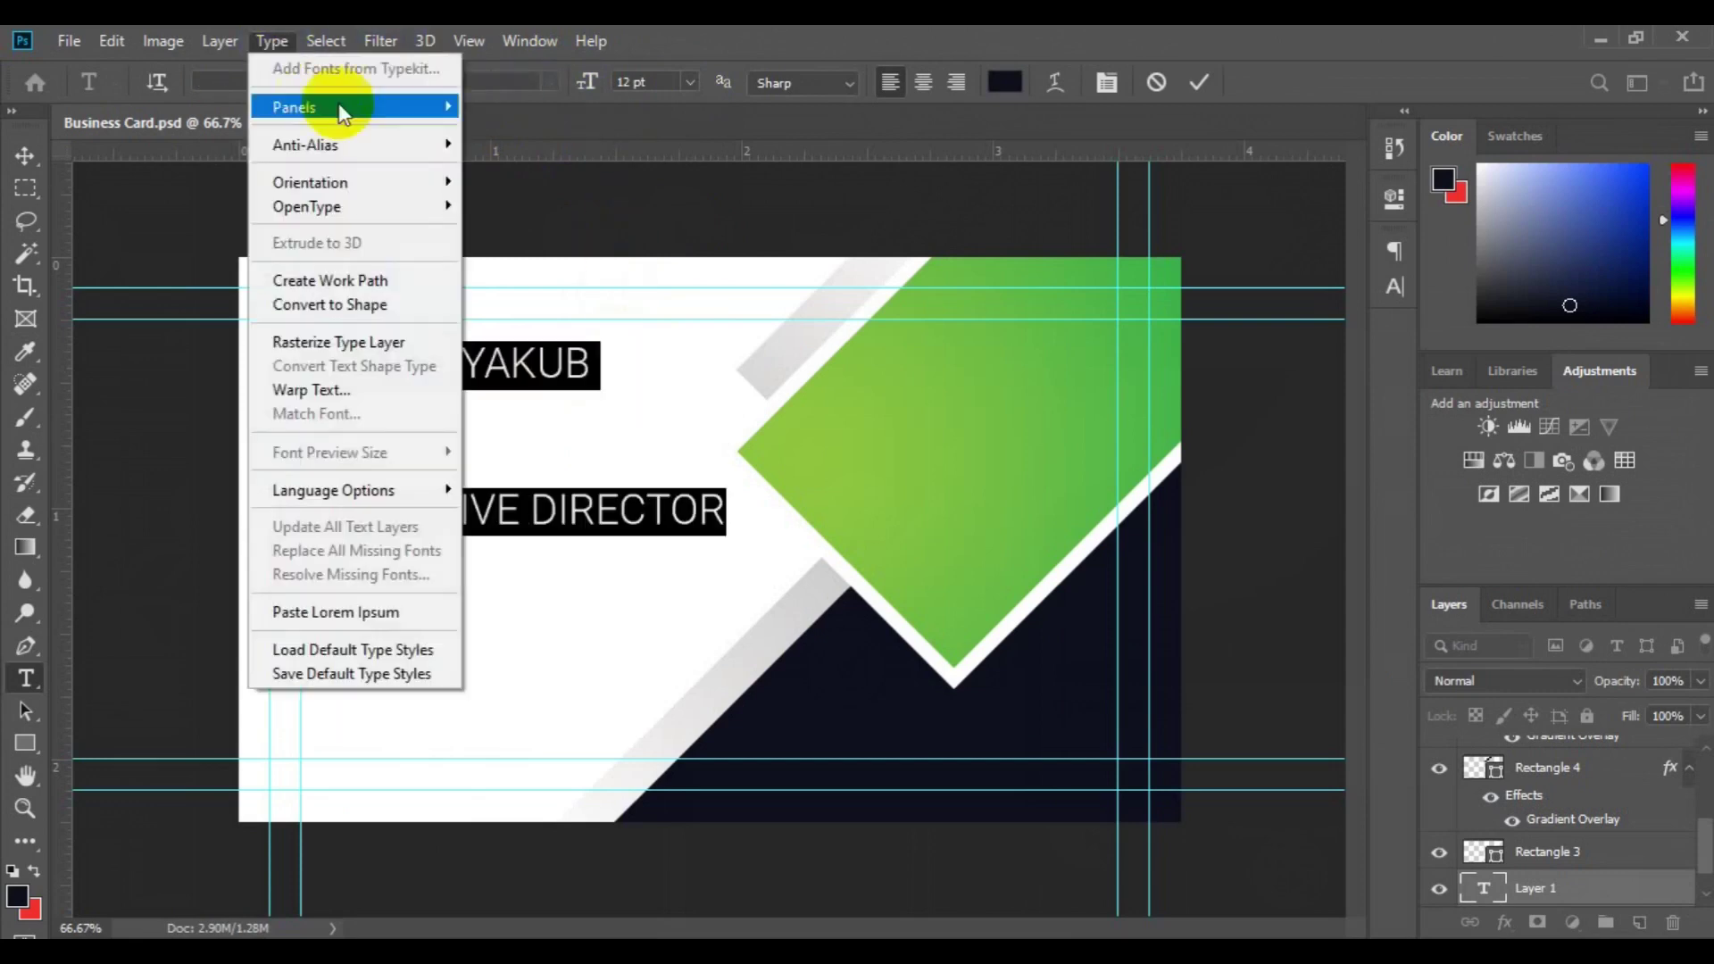
left_click(518, 108)
left_click(1351, 316)
left_click(1337, 347)
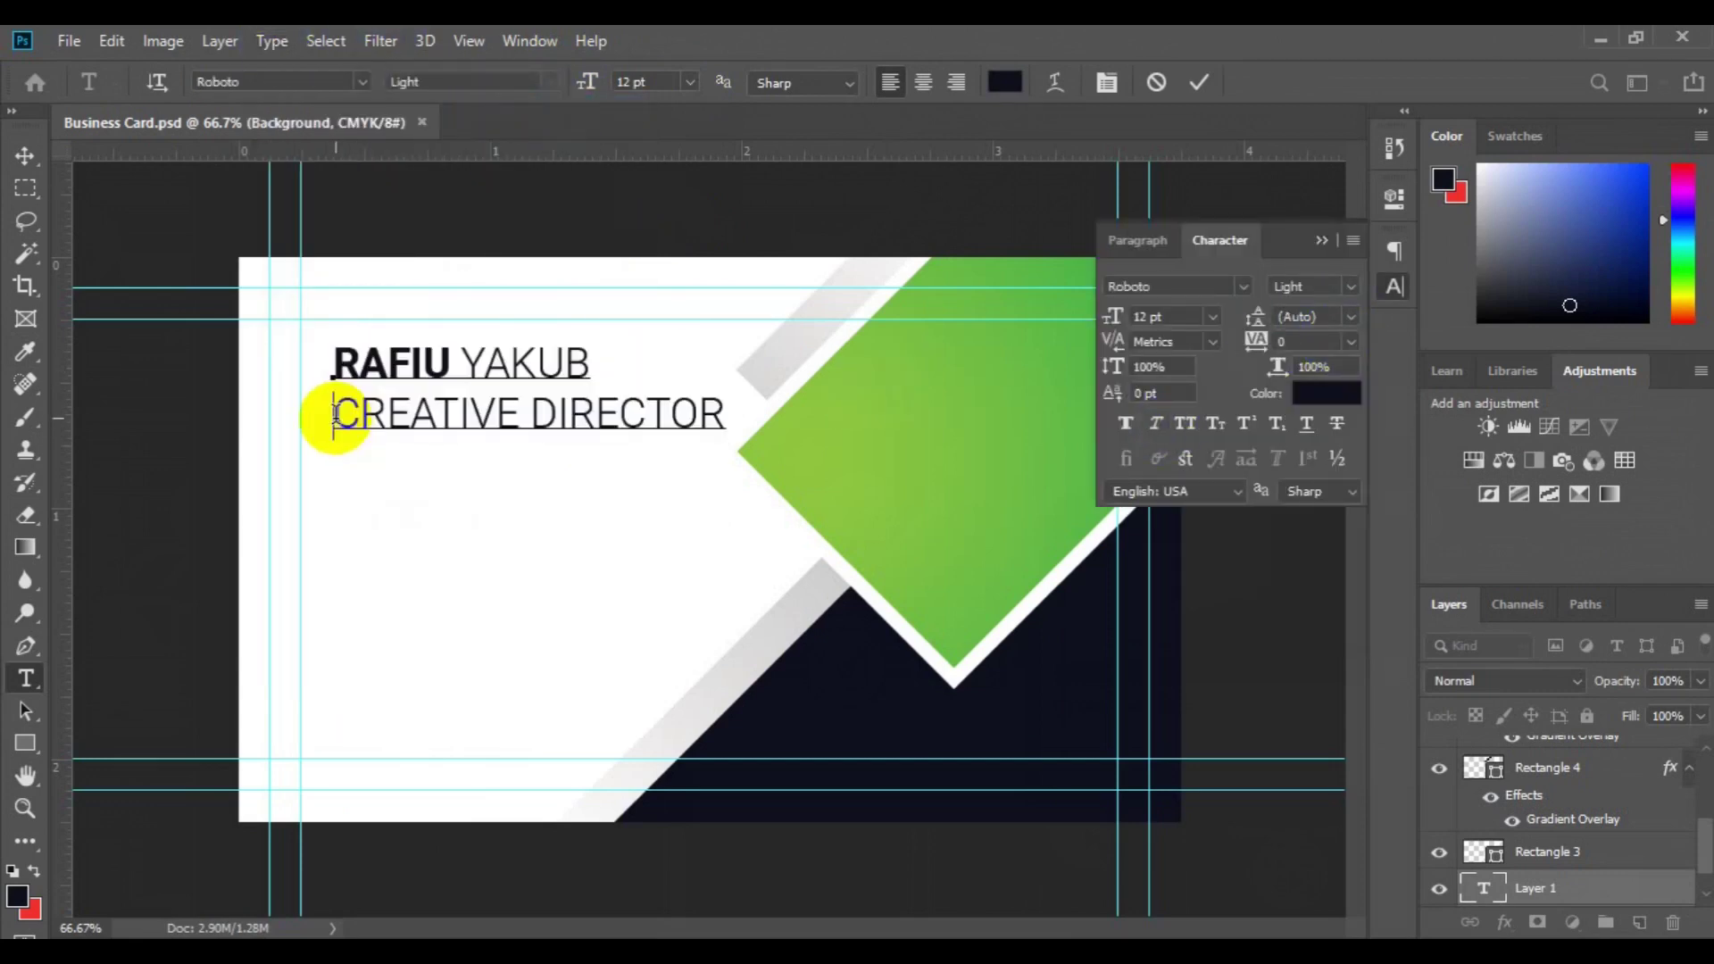
left_click_drag(333, 414, 725, 415)
left_click(1212, 317)
left_click(1161, 358)
left_click(25, 156)
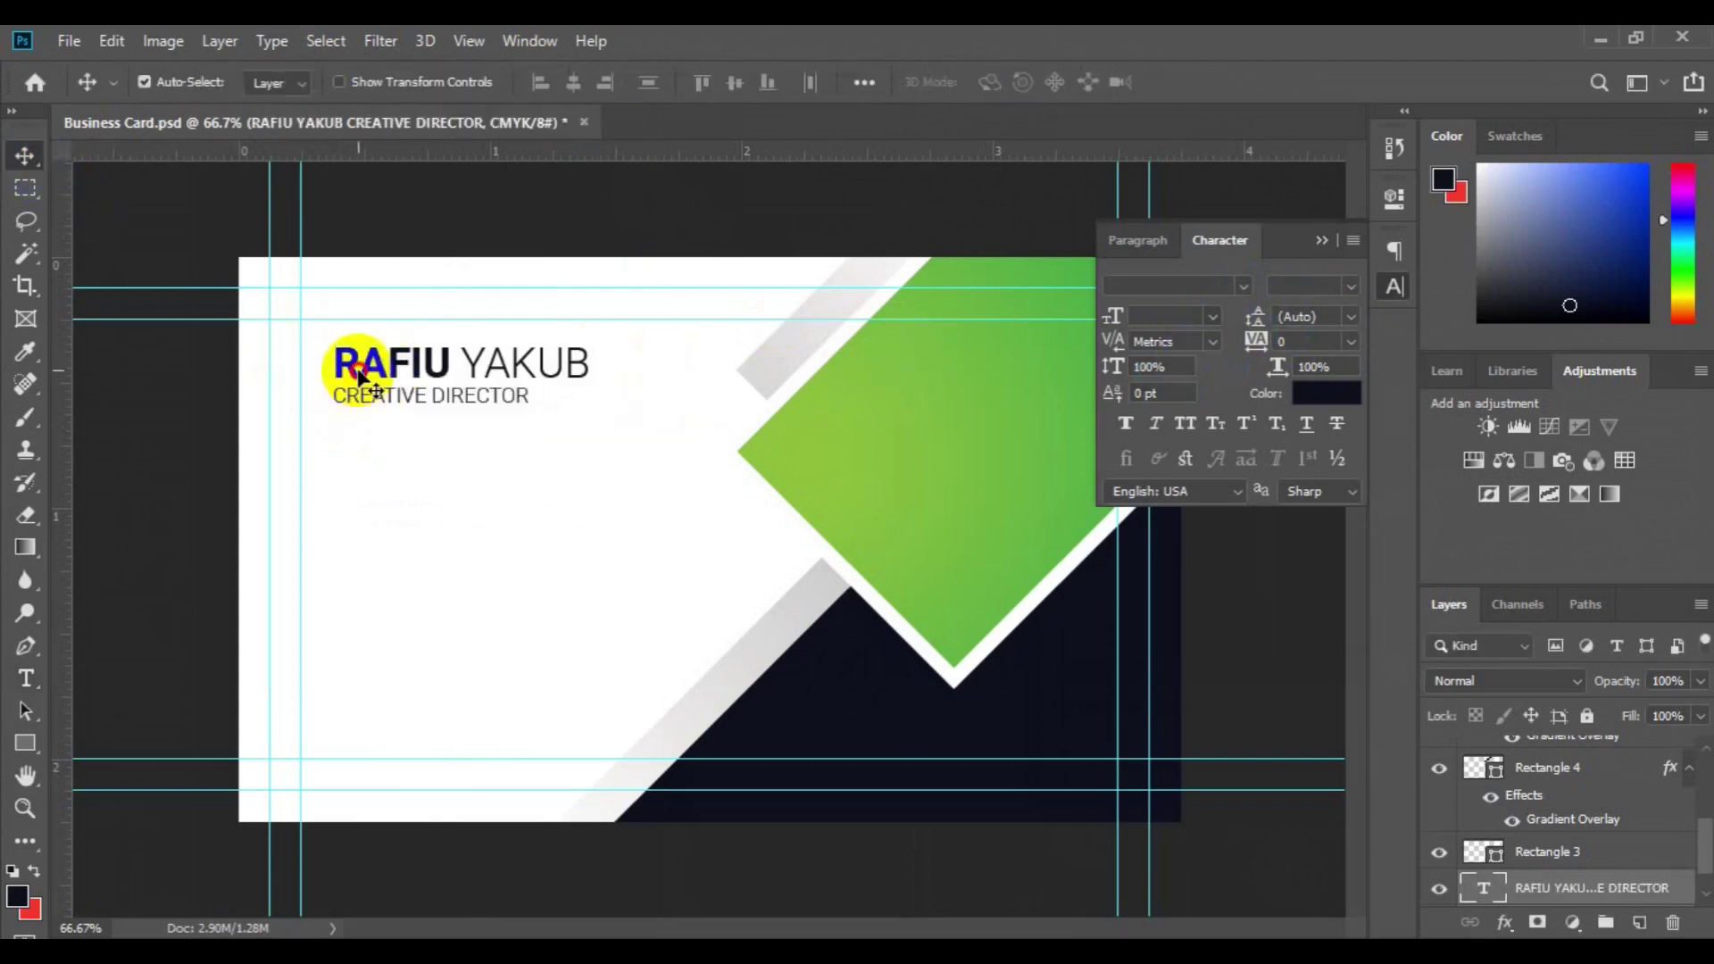
Nudge the name text right and open pin.psd
left_click_drag(355, 378, 409, 381)
left_click(69, 41)
left_click(187, 93)
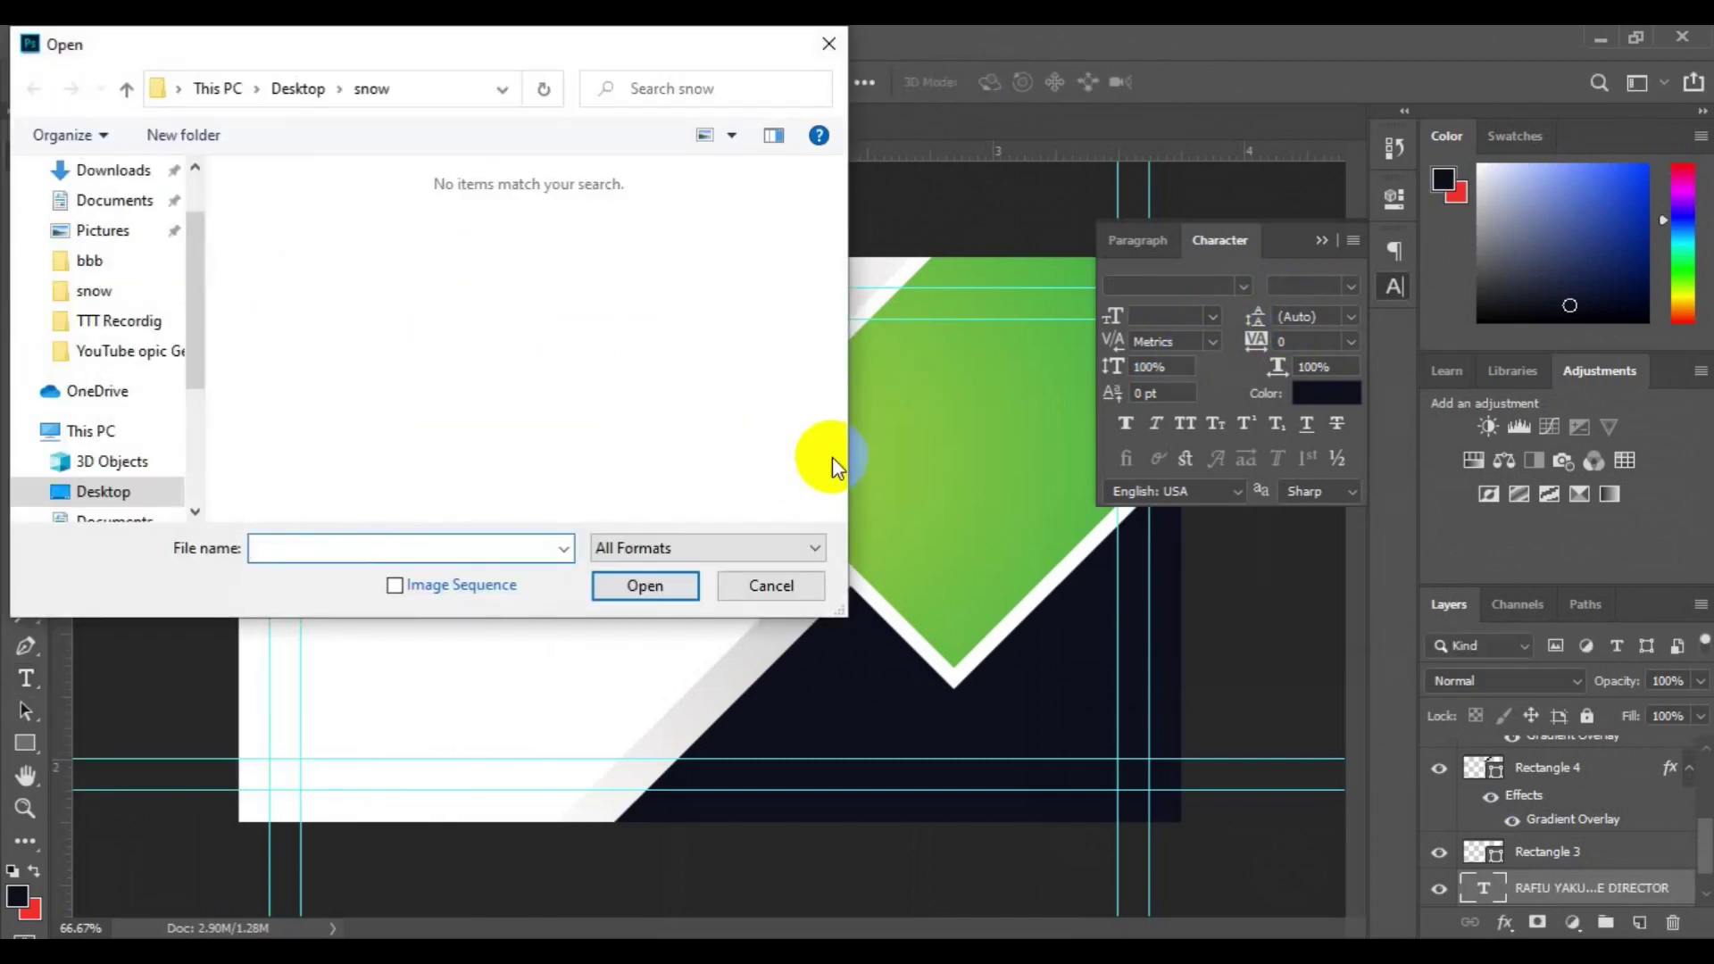
scroll(838, 513, "down", 5)
left_click(444, 429)
left_click(645, 586)
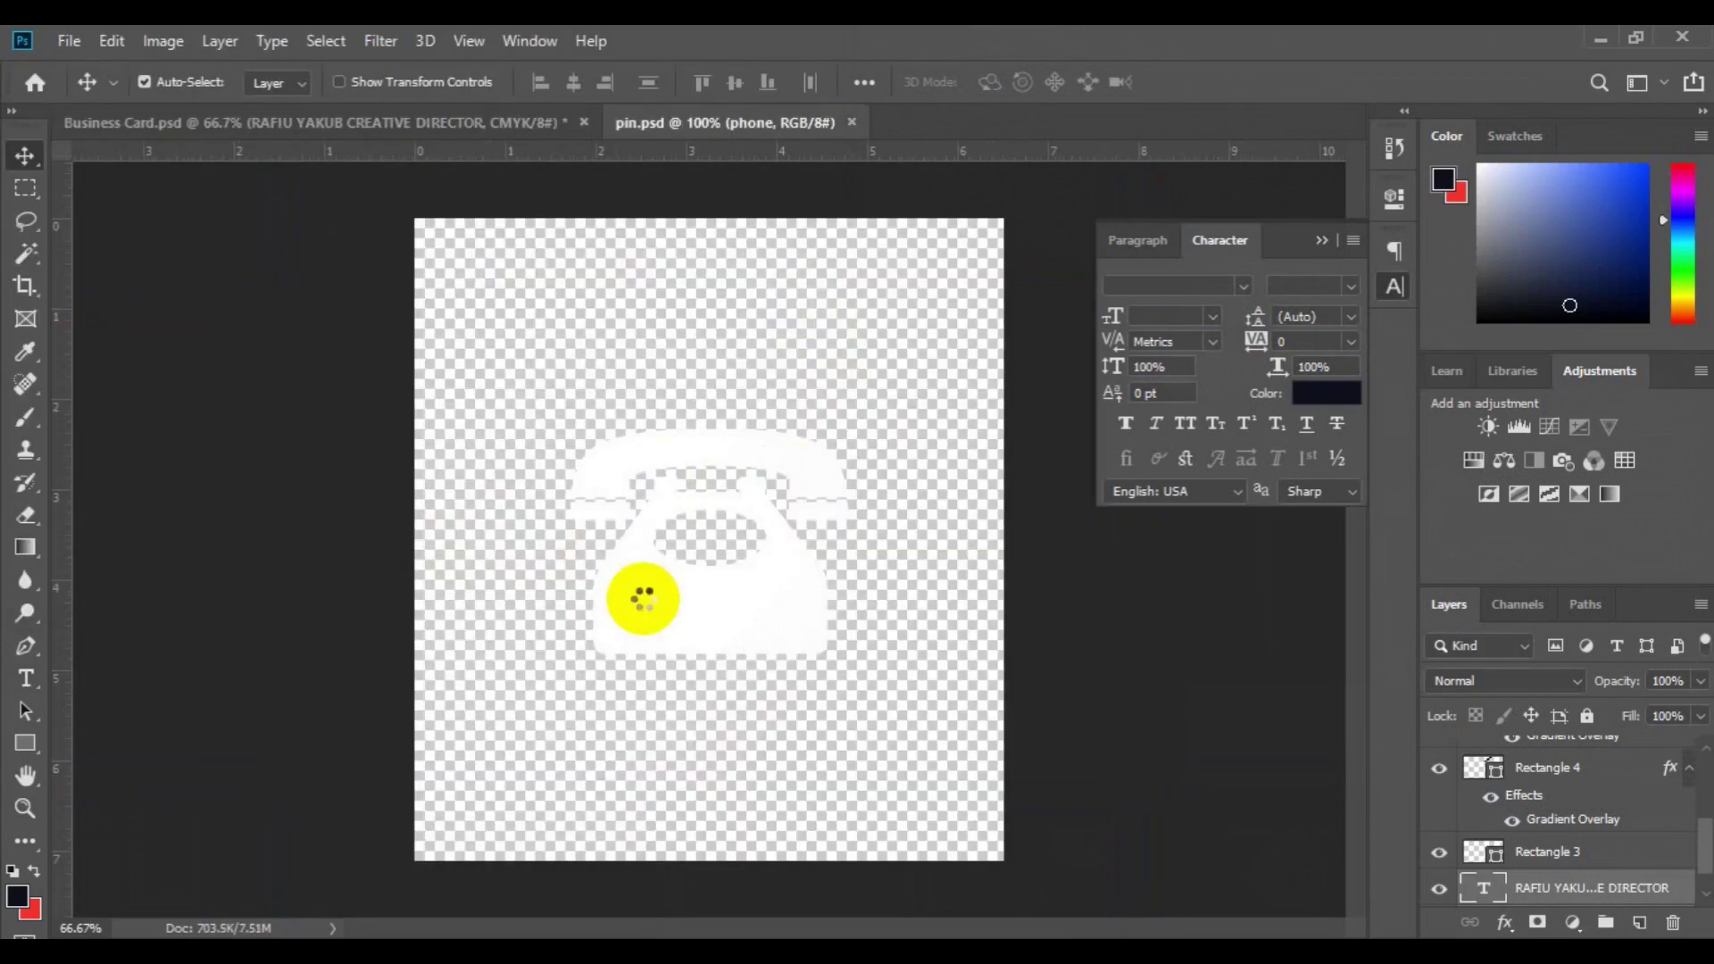
Bring the person silhouette Shape 1 into the card and fill it with the diamond's green
scroll(1696, 816, "down", 2)
left_click_drag(1705, 879, 1696, 811)
left_click(1531, 794)
left_click(1439, 793)
left_click_drag(1531, 794, 364, 425)
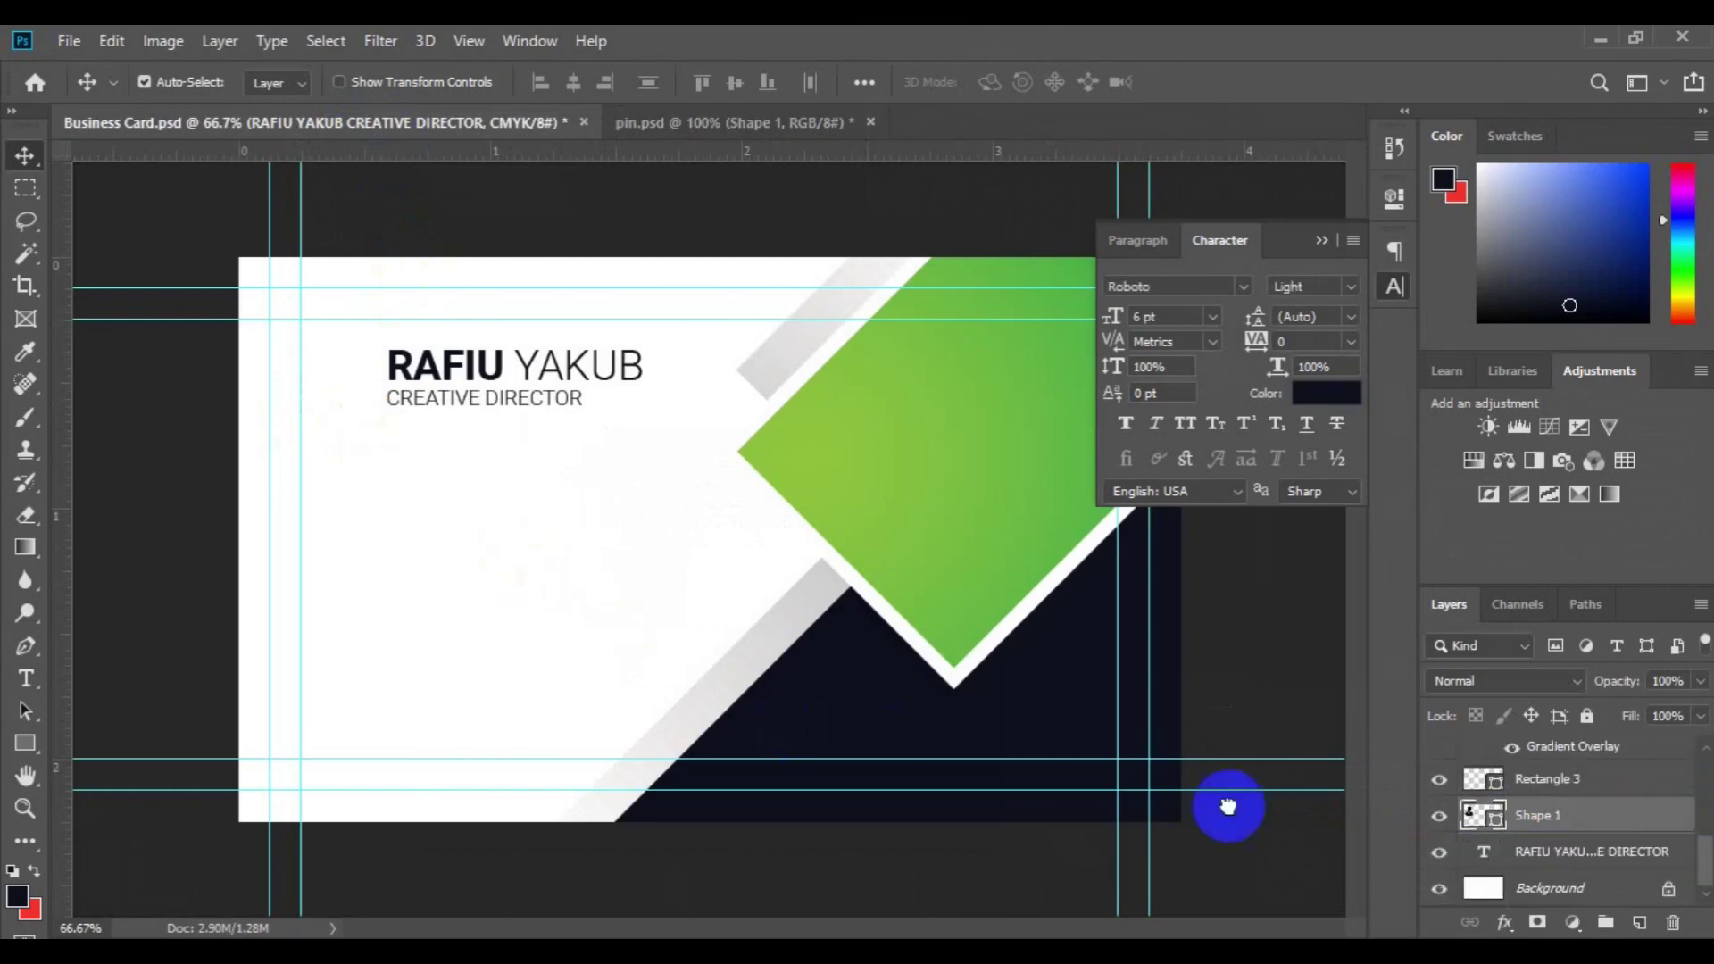
double_click(1482, 815)
left_click(1025, 367)
left_click(1572, 356)
Shrink the silhouette to about a quarter and align it vertically with the name
key("ctrl+t")
left_click_drag(404, 465, 337, 360)
key("Return")
left_click(734, 85)
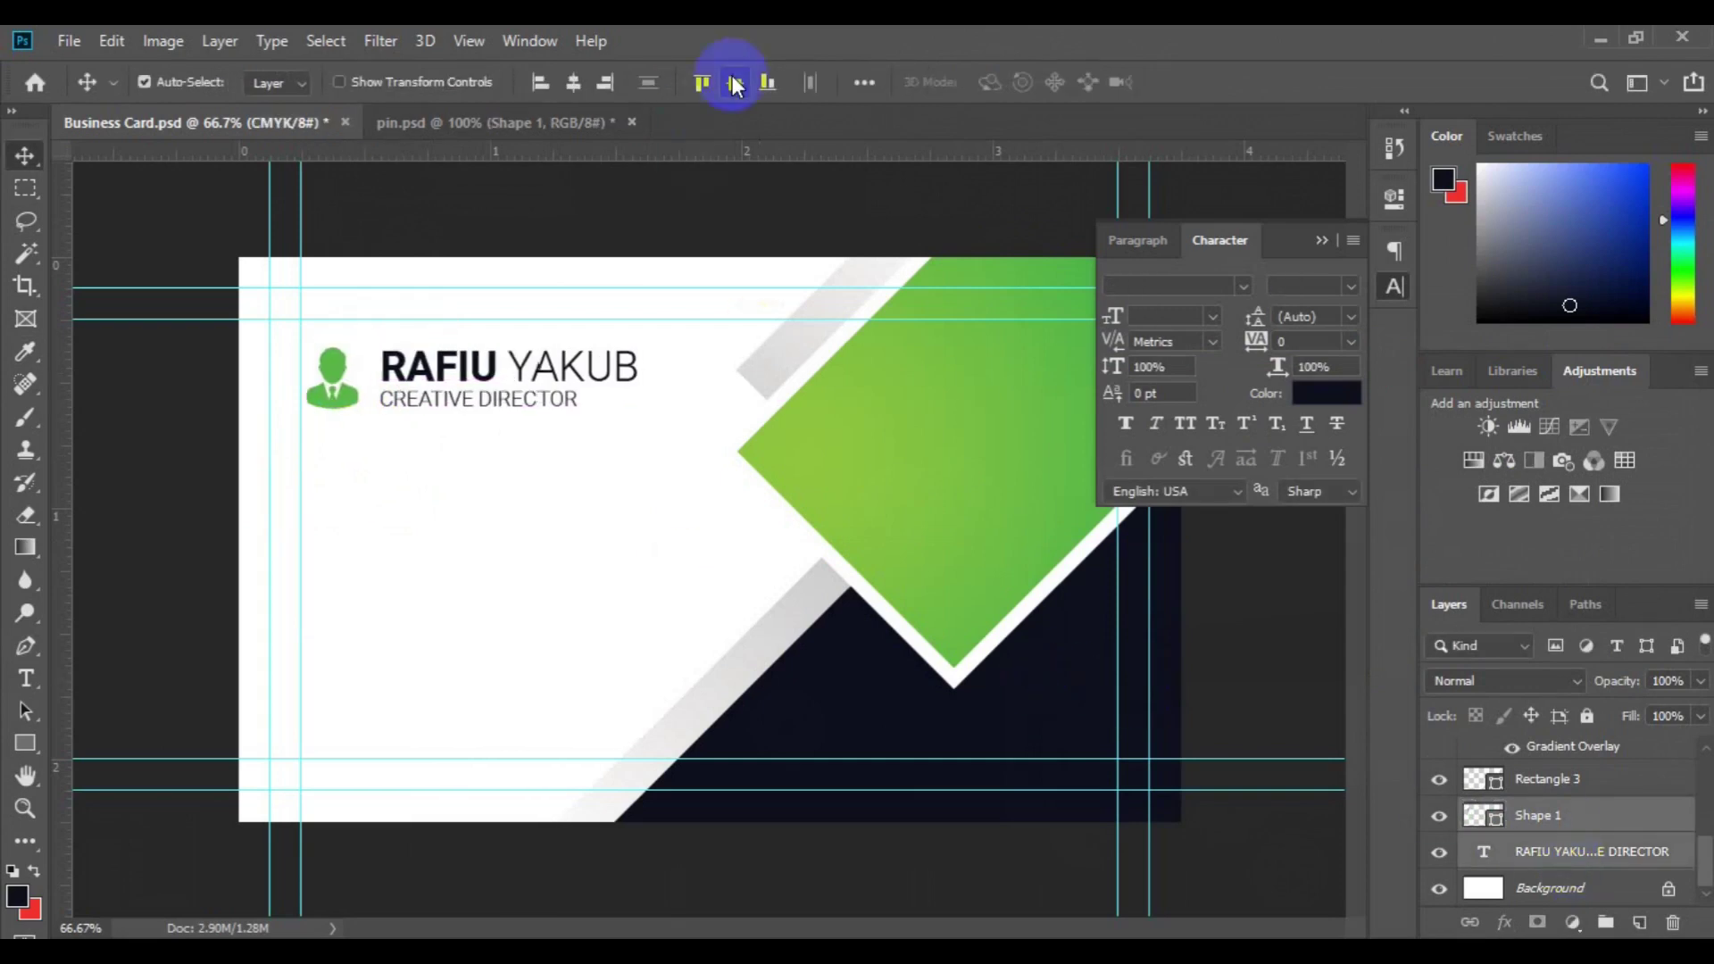
Group the icon and name layers as 'Name' and place a new text layer below the title
key("ctrl+g")
left_click(1550, 859)
type("Name")
key("Return")
key("t")
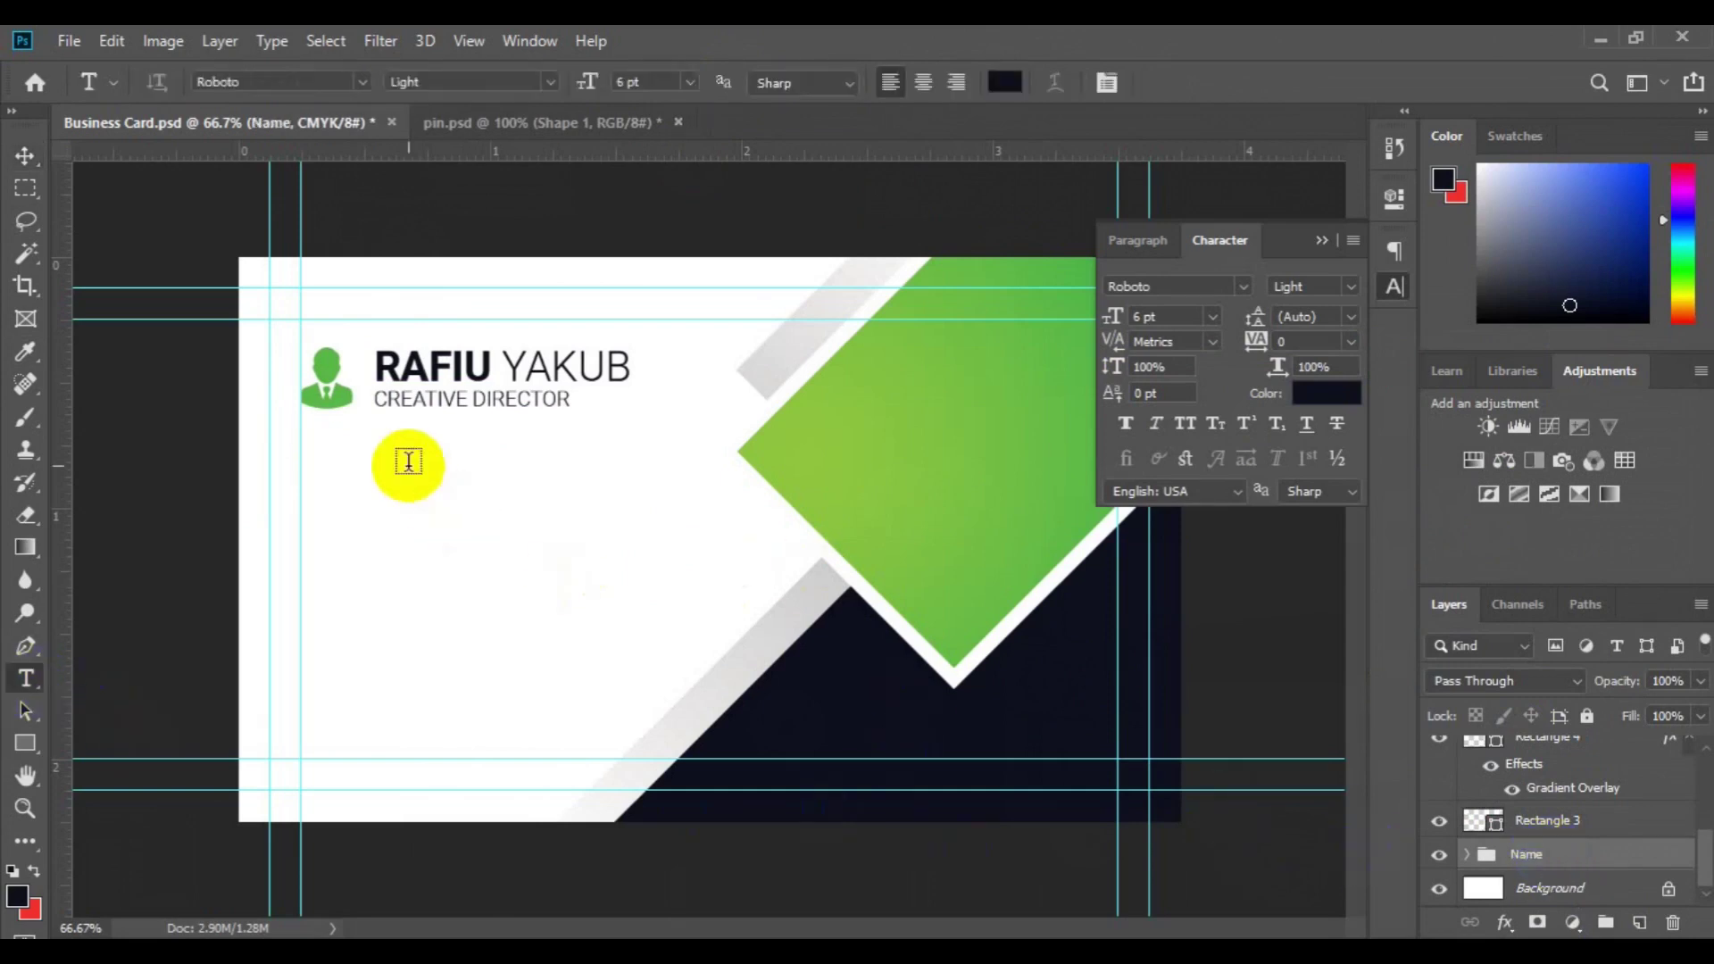
left_click(401, 465)
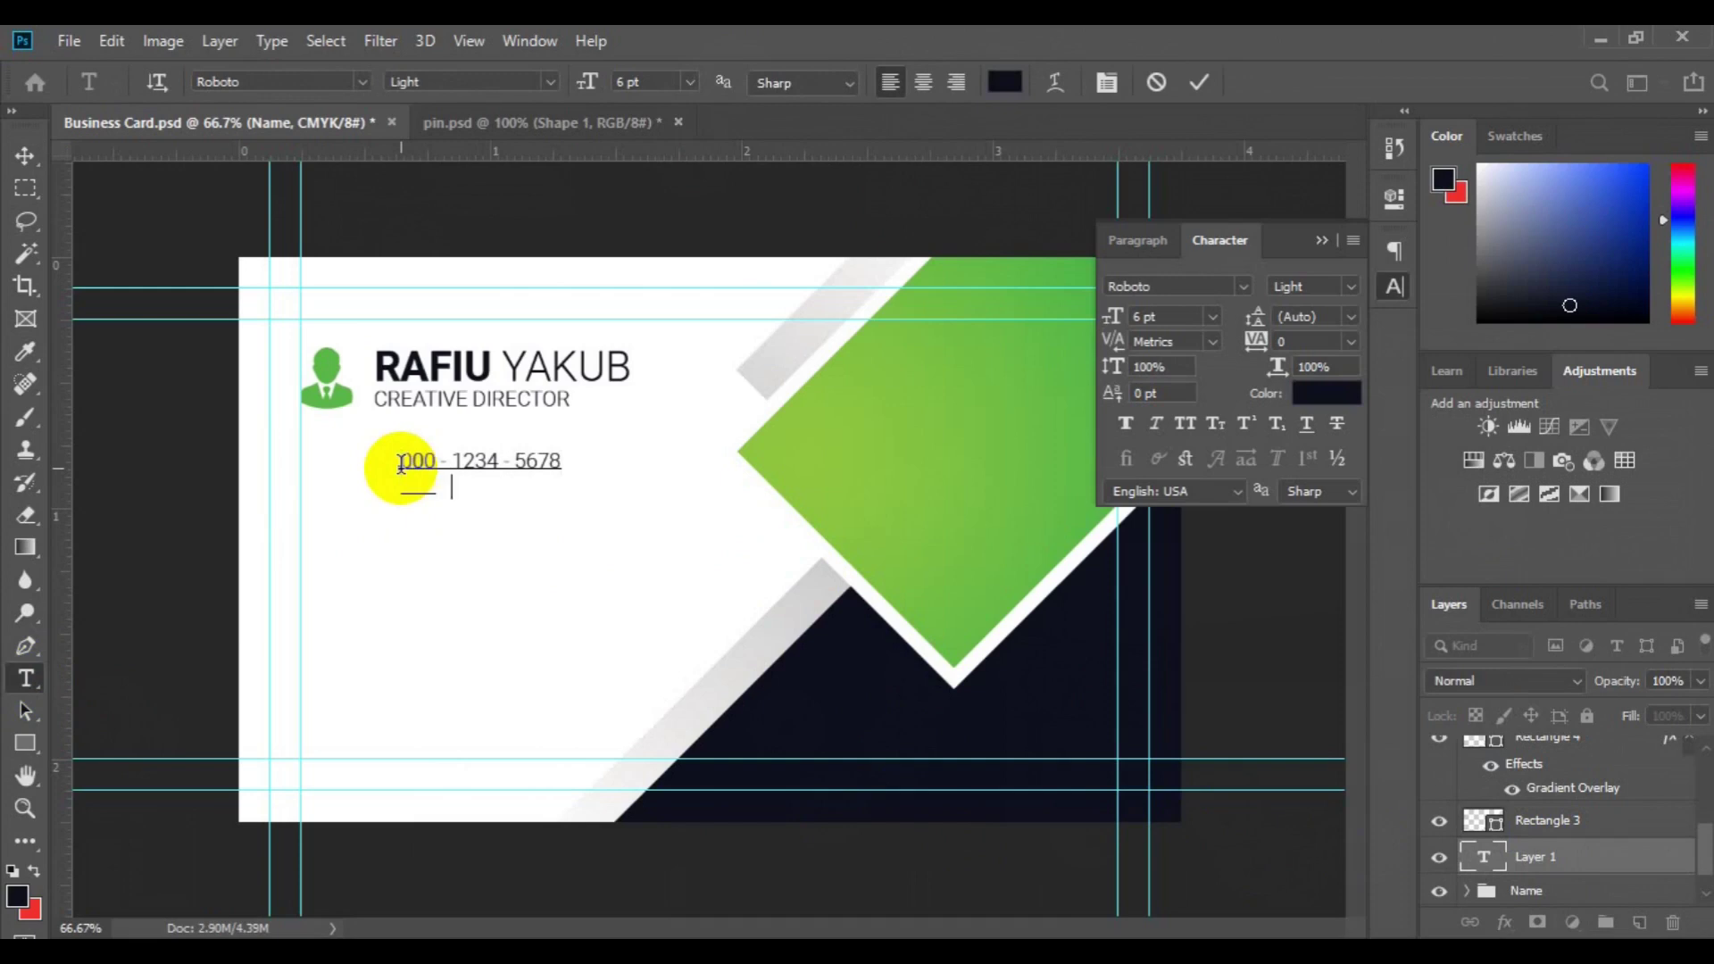
Finish typing the phone numbers and drag the phone icon from pin.psd into the card
type("- 5678")
left_click(25, 156)
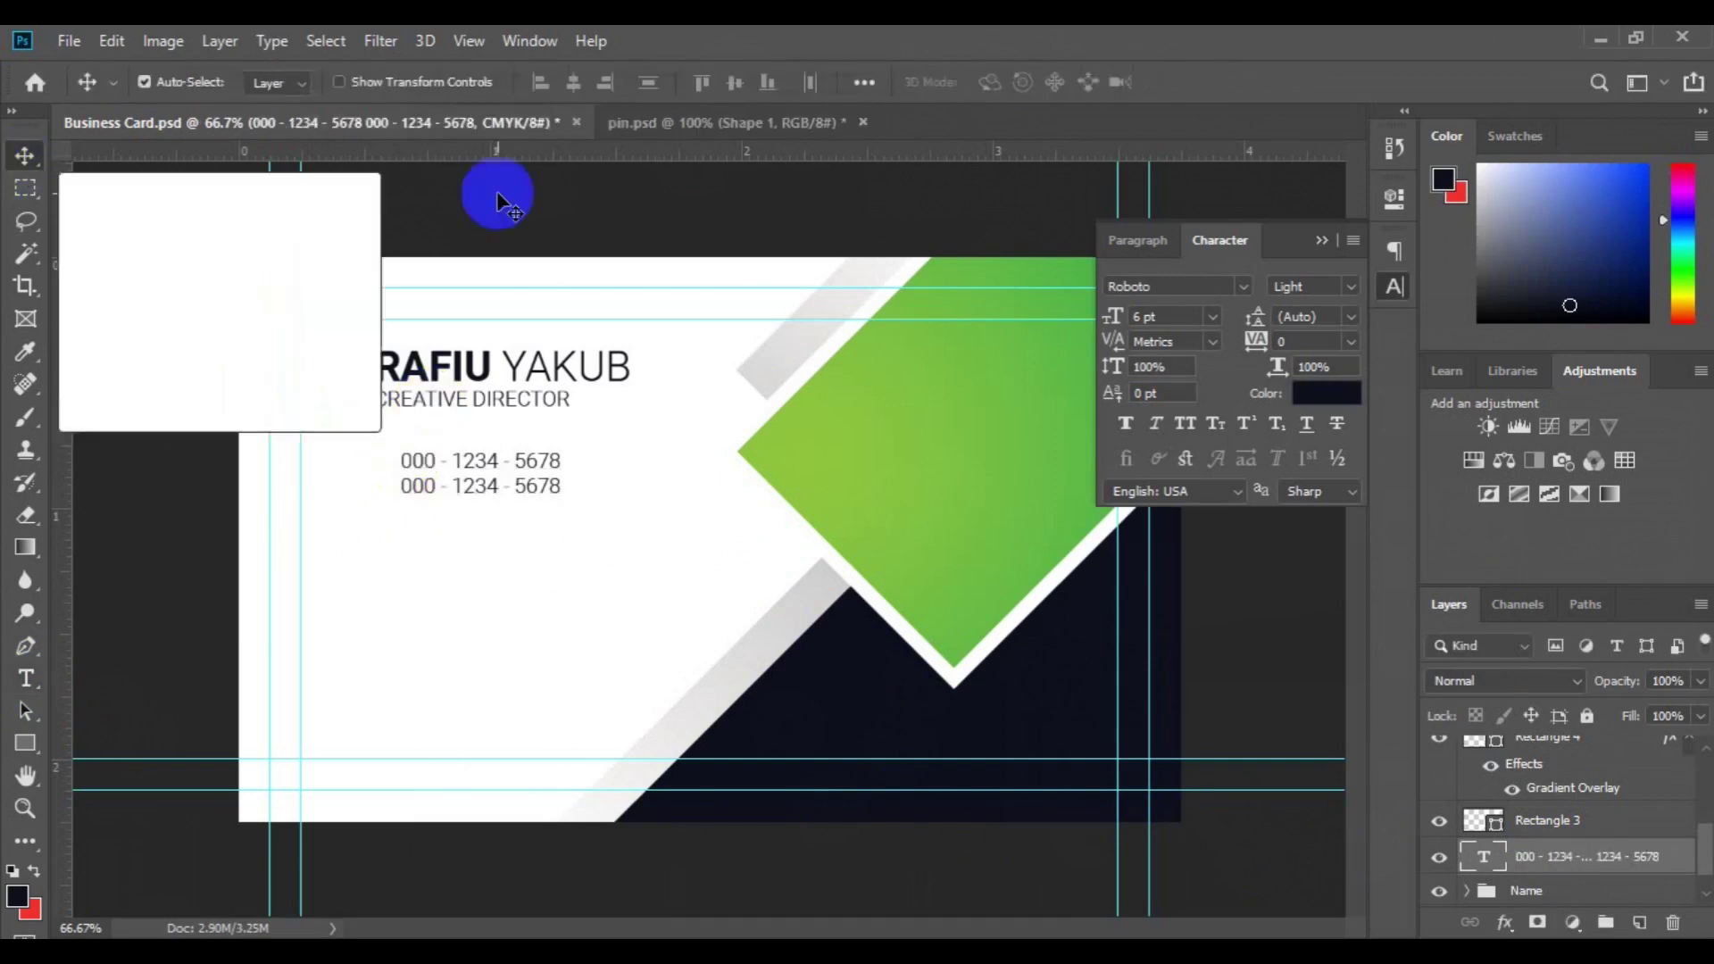
left_click(664, 122)
left_click(658, 619)
left_click_drag(1479, 875, 344, 490)
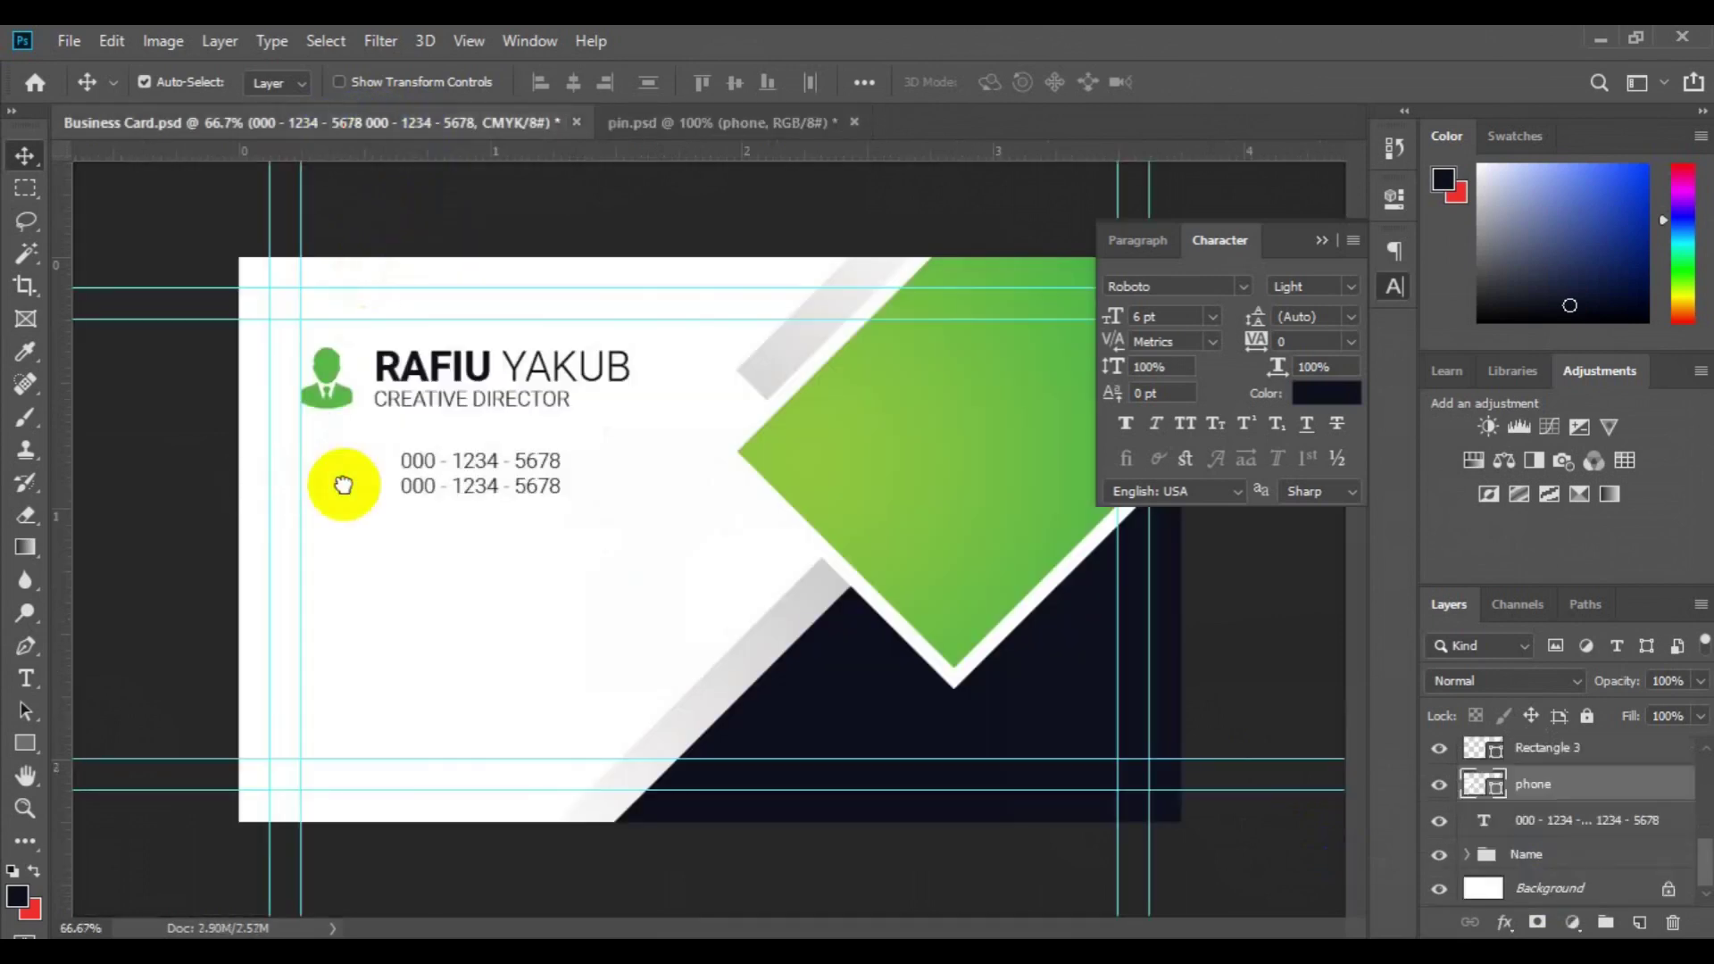
left_click(1607, 352)
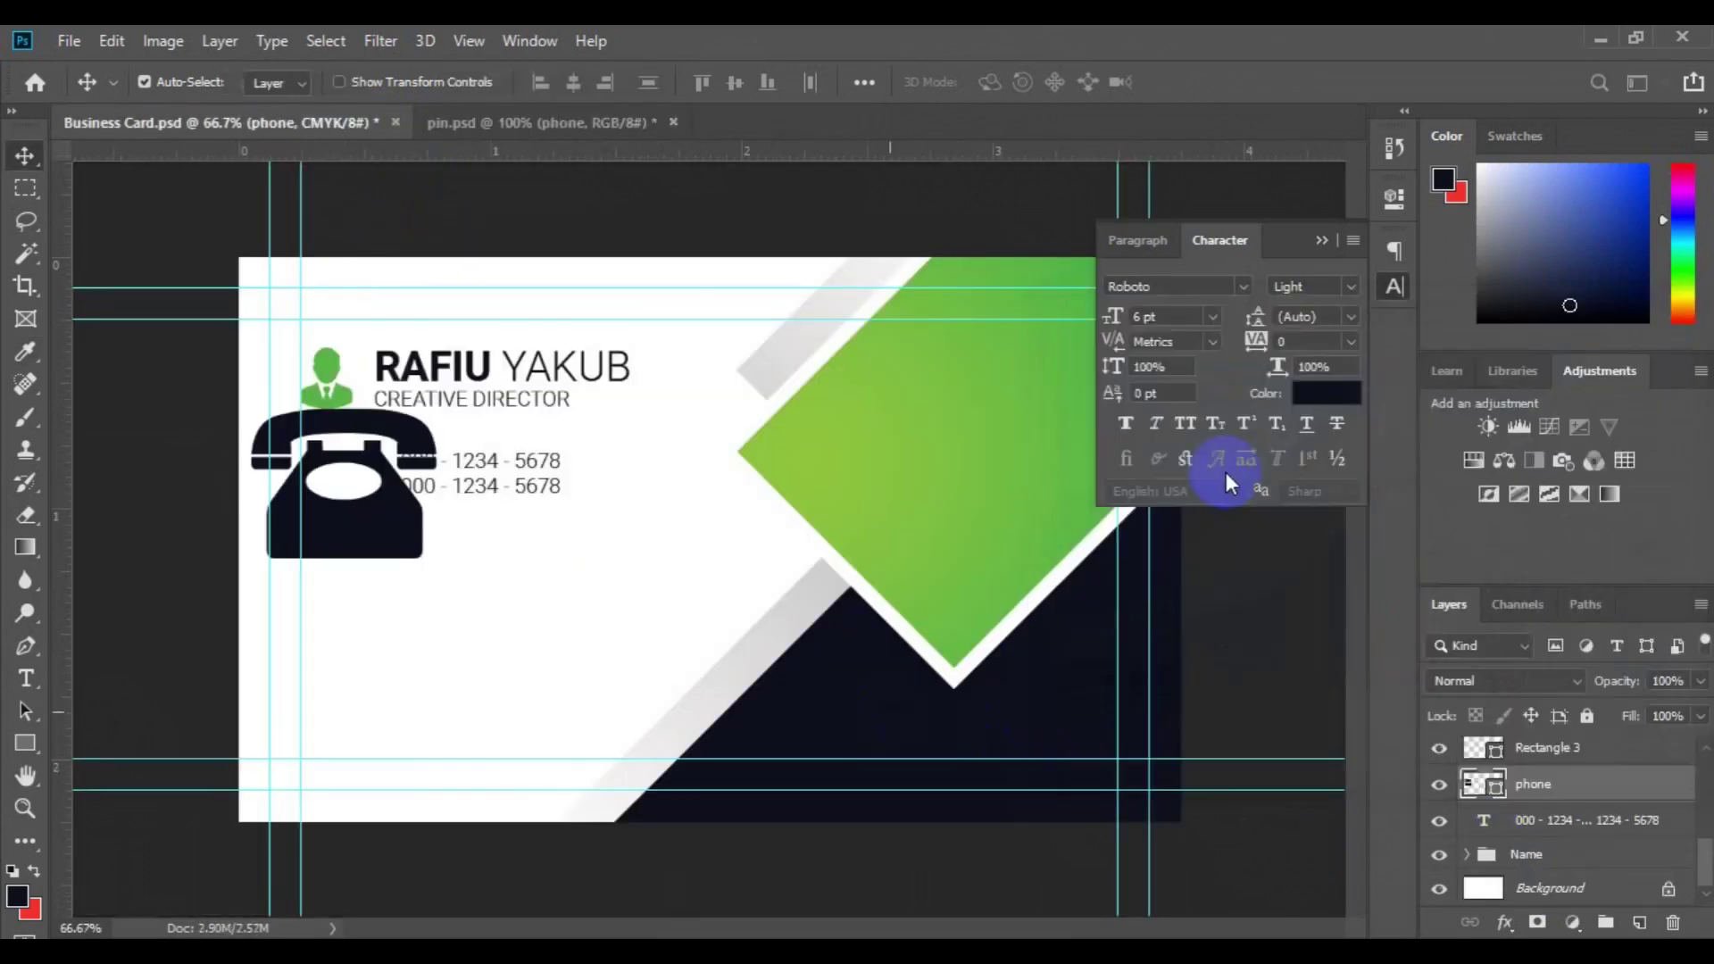
Scale the phone icon to about 28% and centre it vertically with the phone numbers
key("ctrl+t")
left_click_drag(423, 550, 329, 502)
key("Return")
left_click(693, 593)
left_click(1519, 790, "ctrl")
left_click(1512, 786)
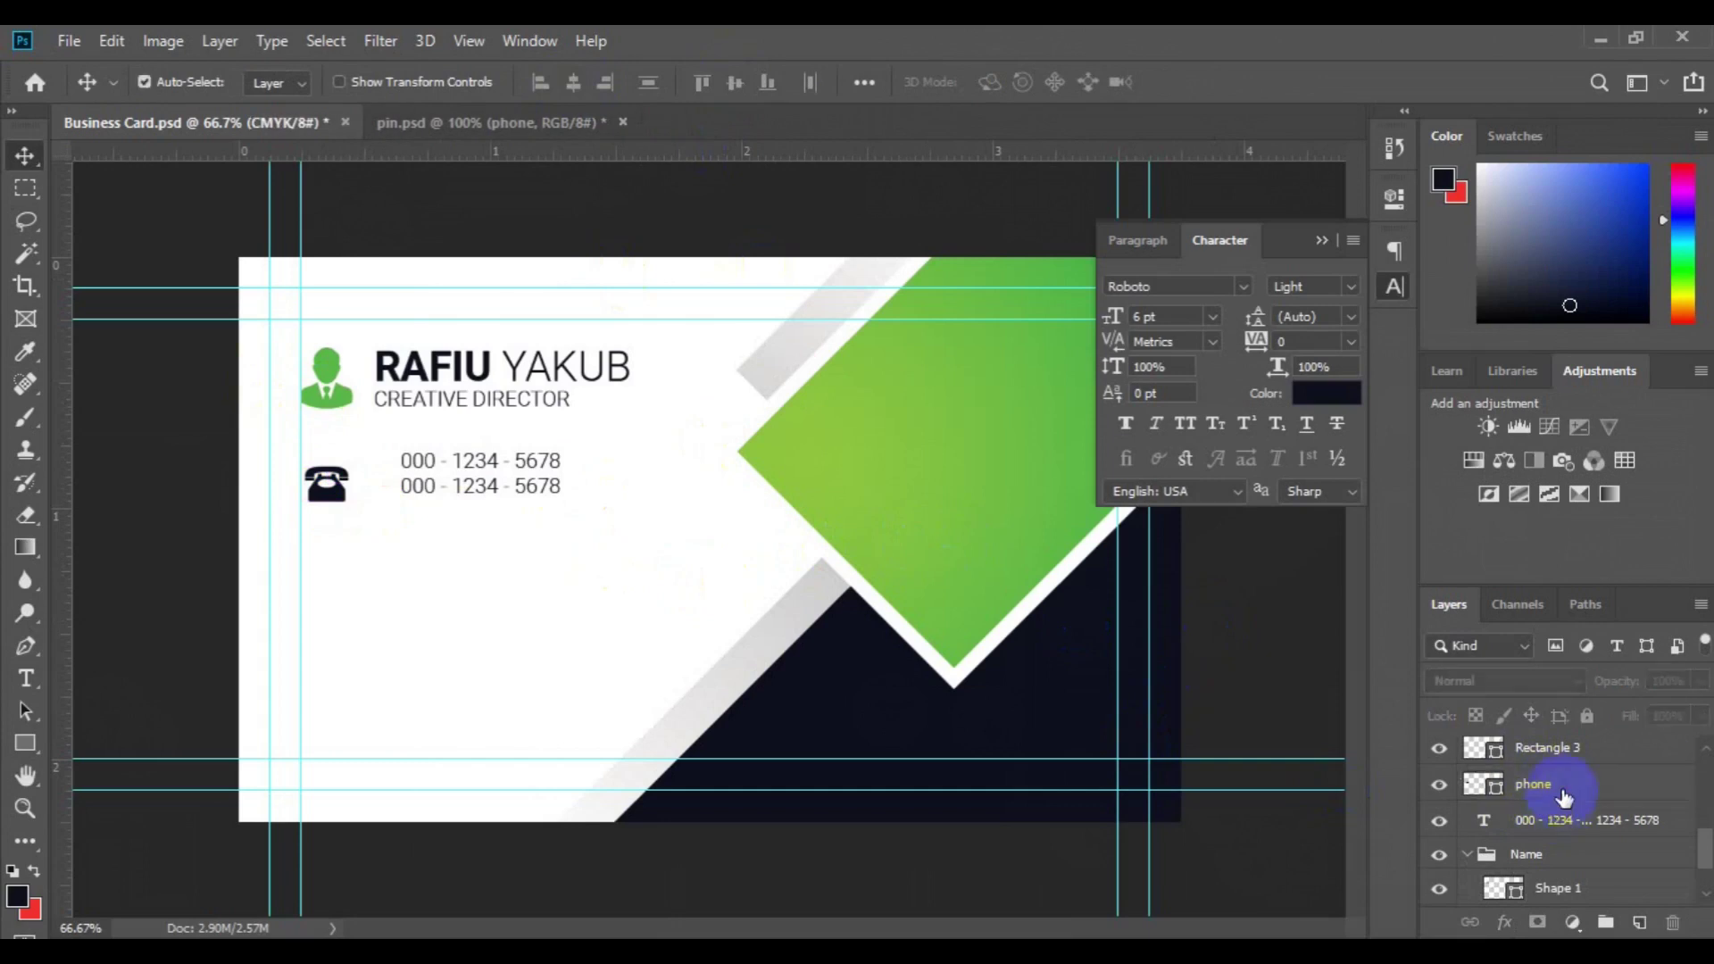
left_click(1569, 818, "ctrl")
left_click(735, 89)
scroll(1572, 817, "down", 2)
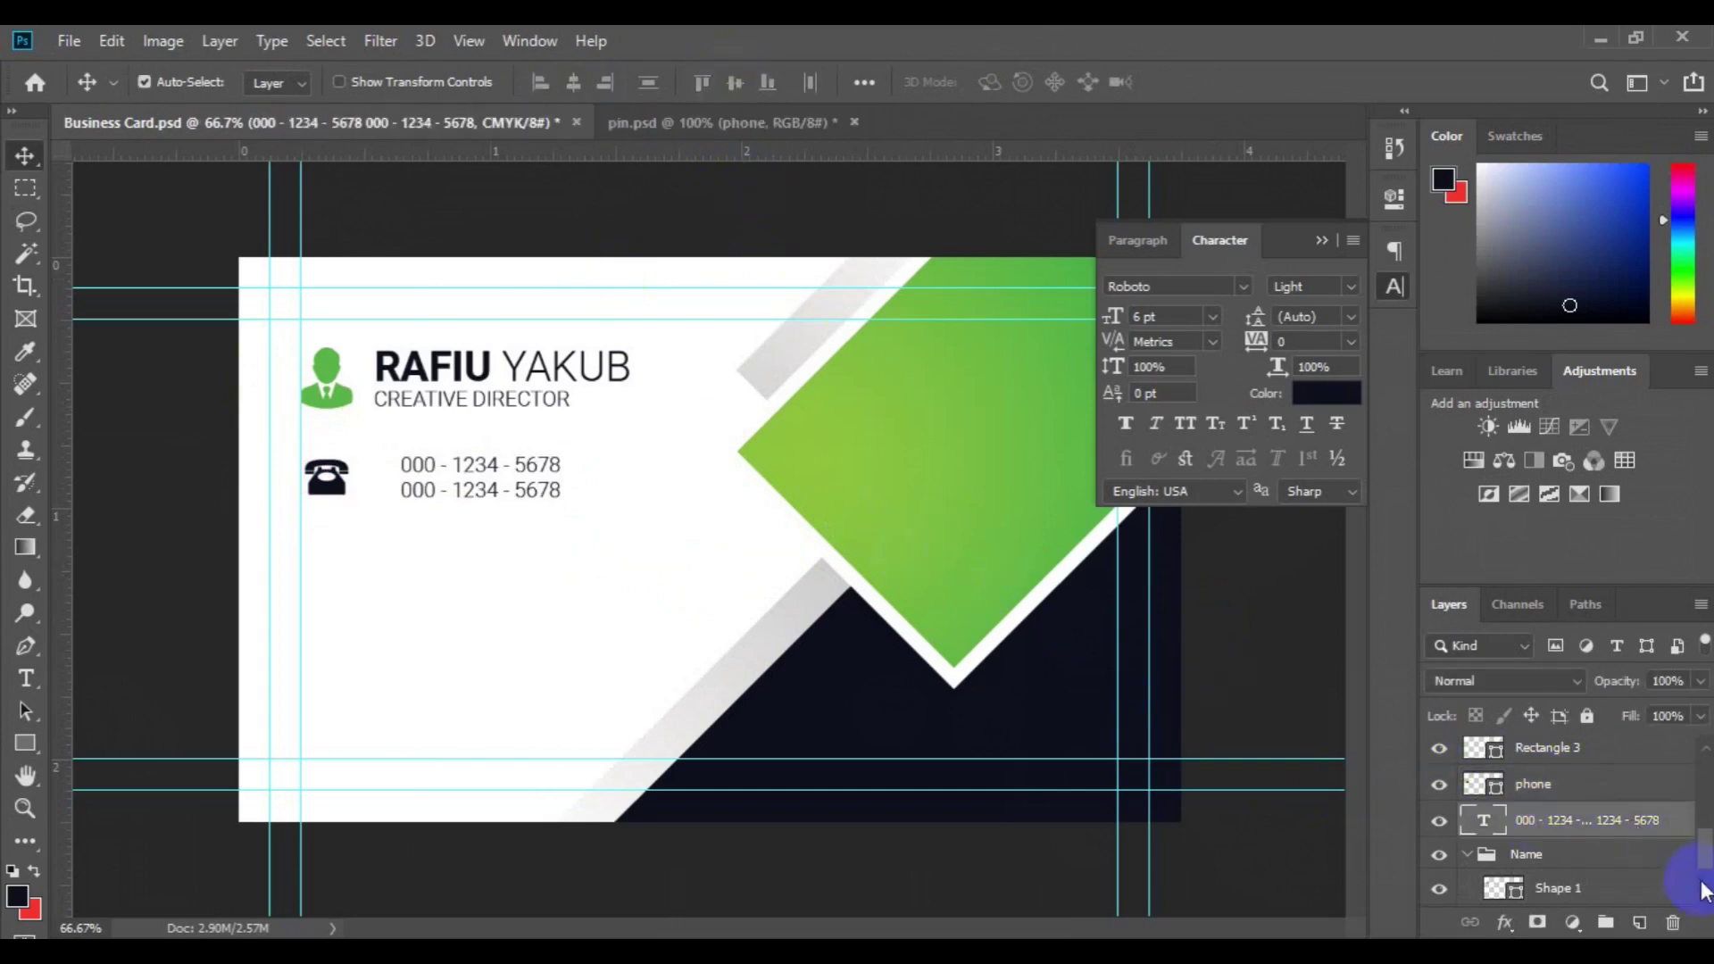
Left-align the phone numbers with the name and collapse the Name group
left_click(1613, 854, "ctrl")
left_click(541, 83)
left_click(1527, 781)
left_click(1467, 782)
Draw a vertical divider line with the Pen tool and make its stroke grey
key("p")
left_click(281, 81)
left_click(1482, 888)
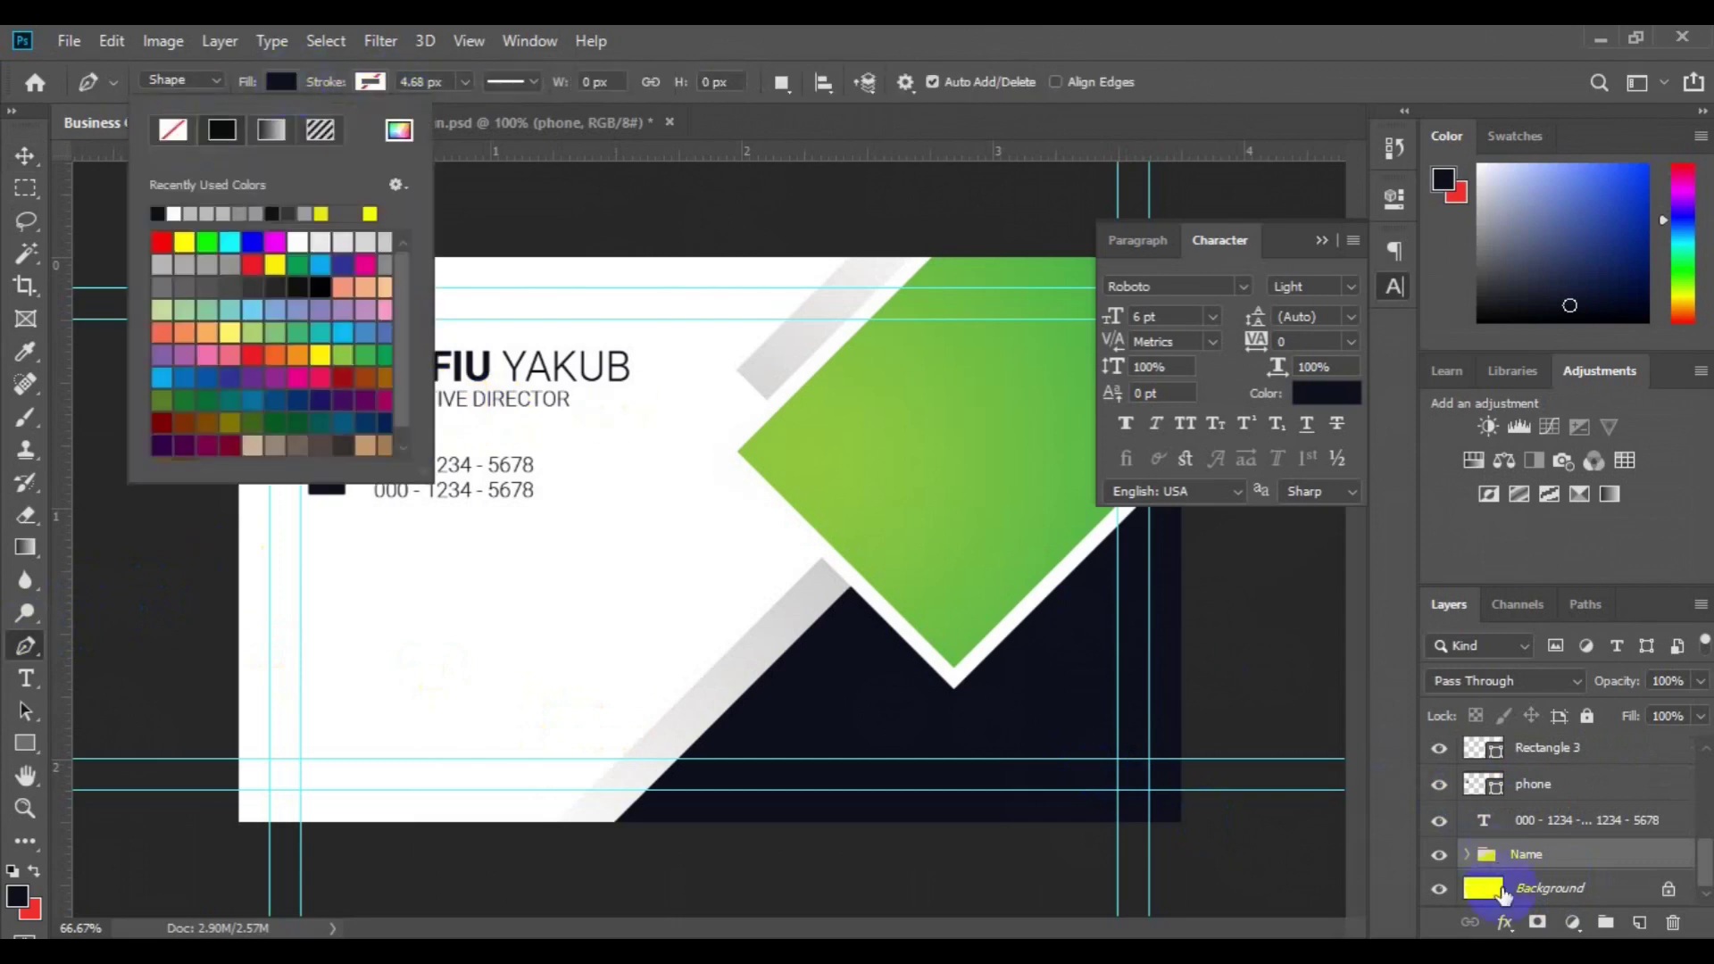
left_click(335, 81)
left_click(486, 126)
left_click(801, 466)
left_click(1594, 366)
left_click(30, 643)
left_click(363, 357)
left_click(360, 497)
left_click(369, 82)
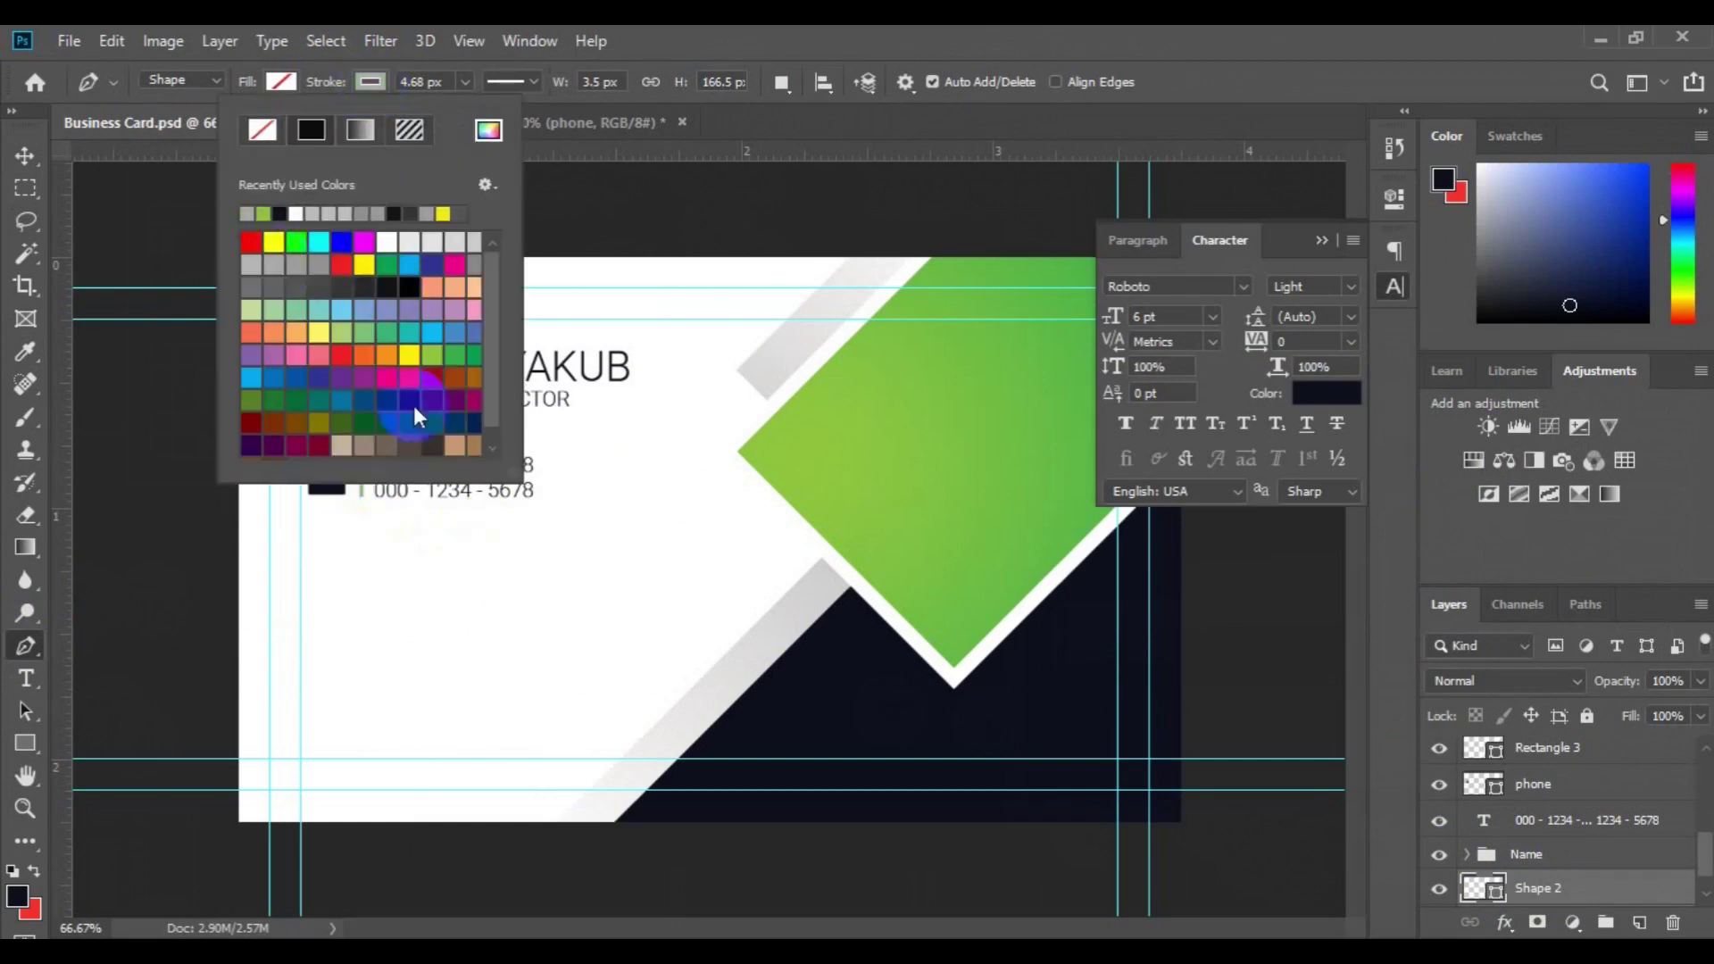
left_click(276, 243)
On a new layer, draw a horizontal divider line with a 2 px stroke
key("ctrl+shift+alt+n")
scroll(1571, 839, "down", 2)
left_click(1579, 853)
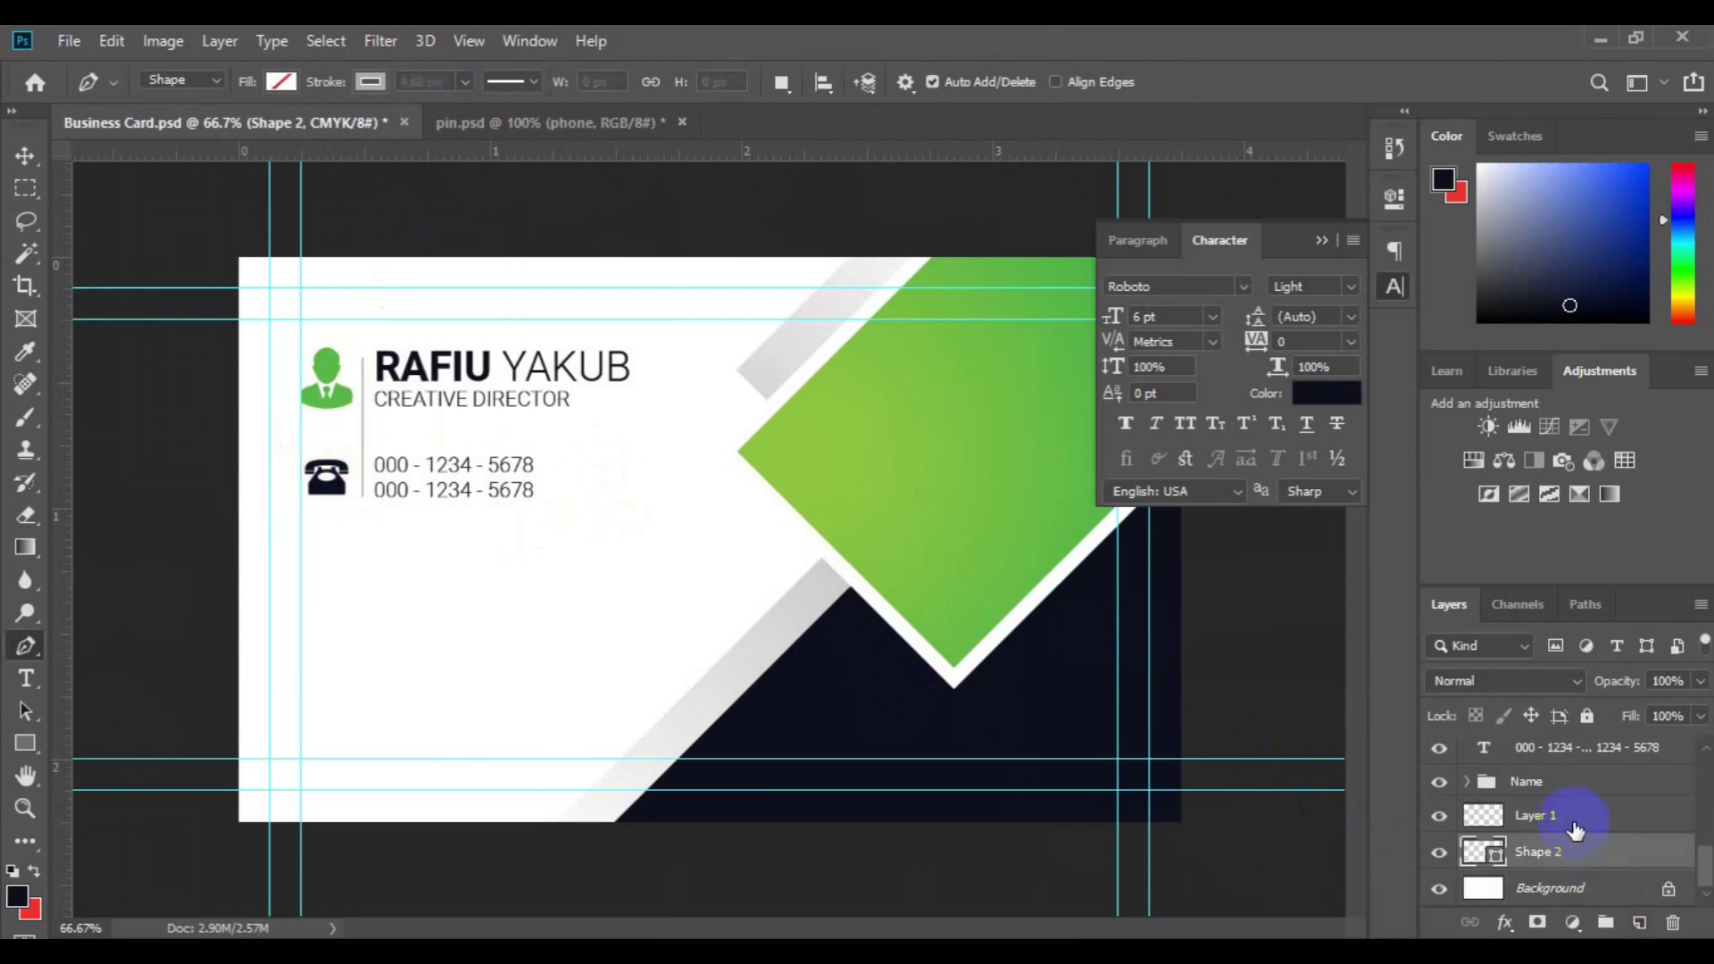
left_click(1532, 815)
left_click(370, 82)
left_click(416, 82)
type("2")
left_click(300, 438)
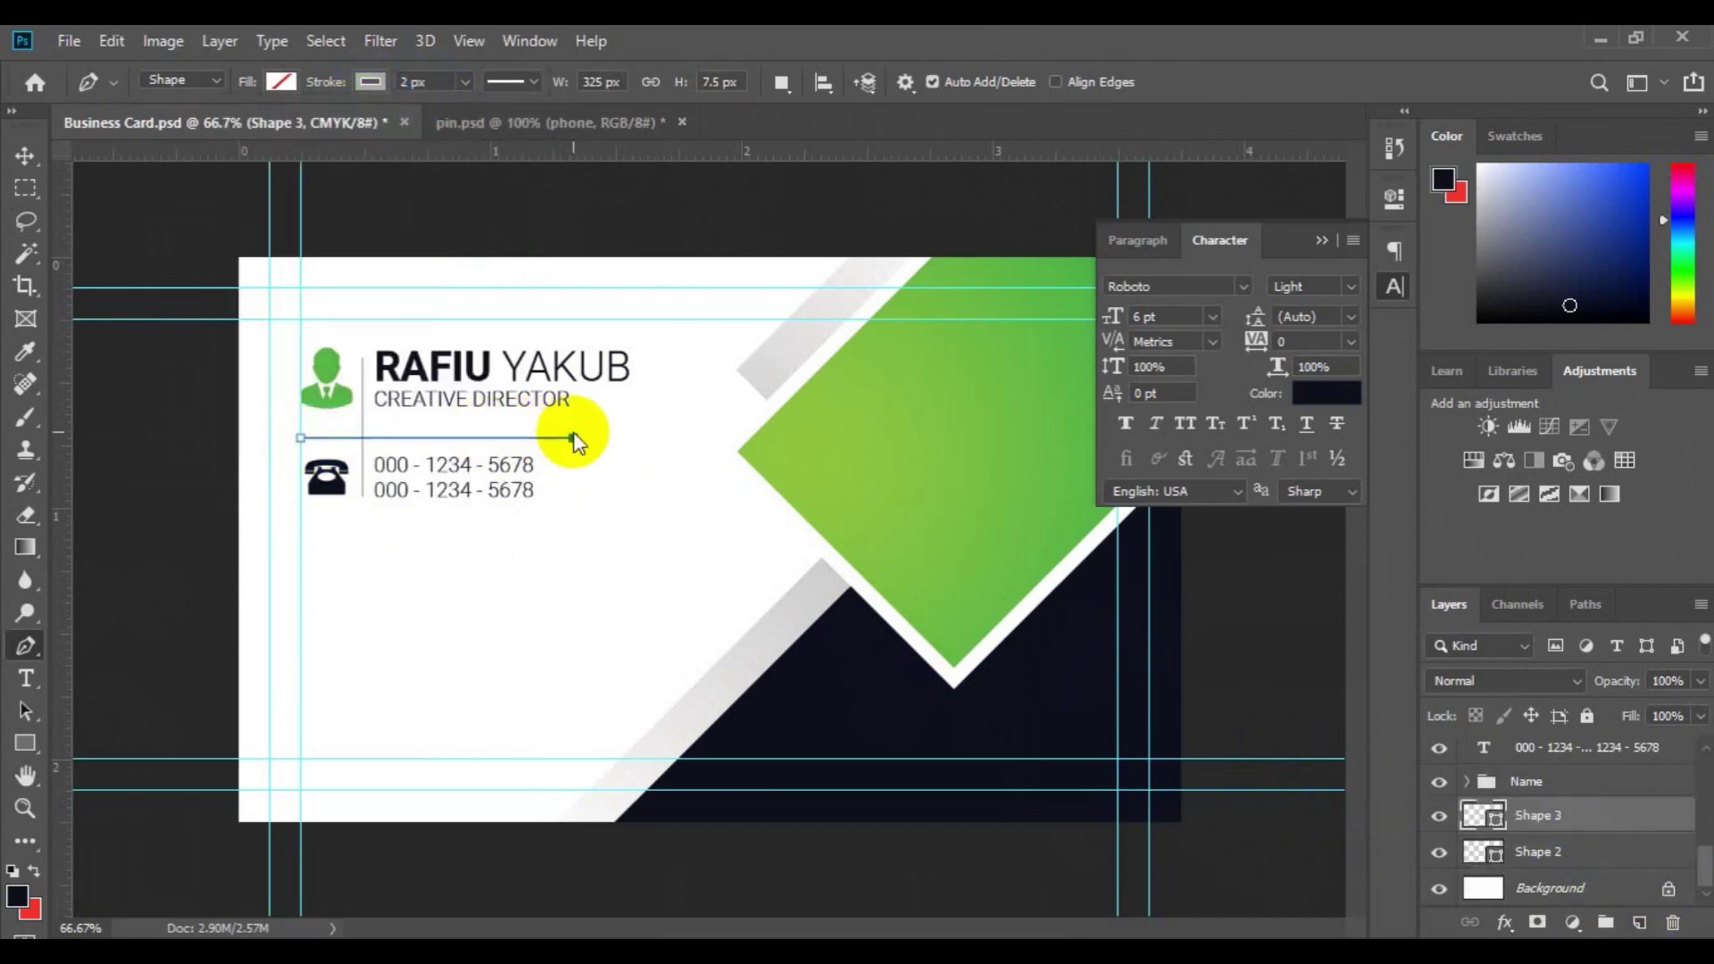
left_click(571, 437)
Stretch the vertical divider upward so it runs beside the name
key("v")
left_click(1558, 782, "shift")
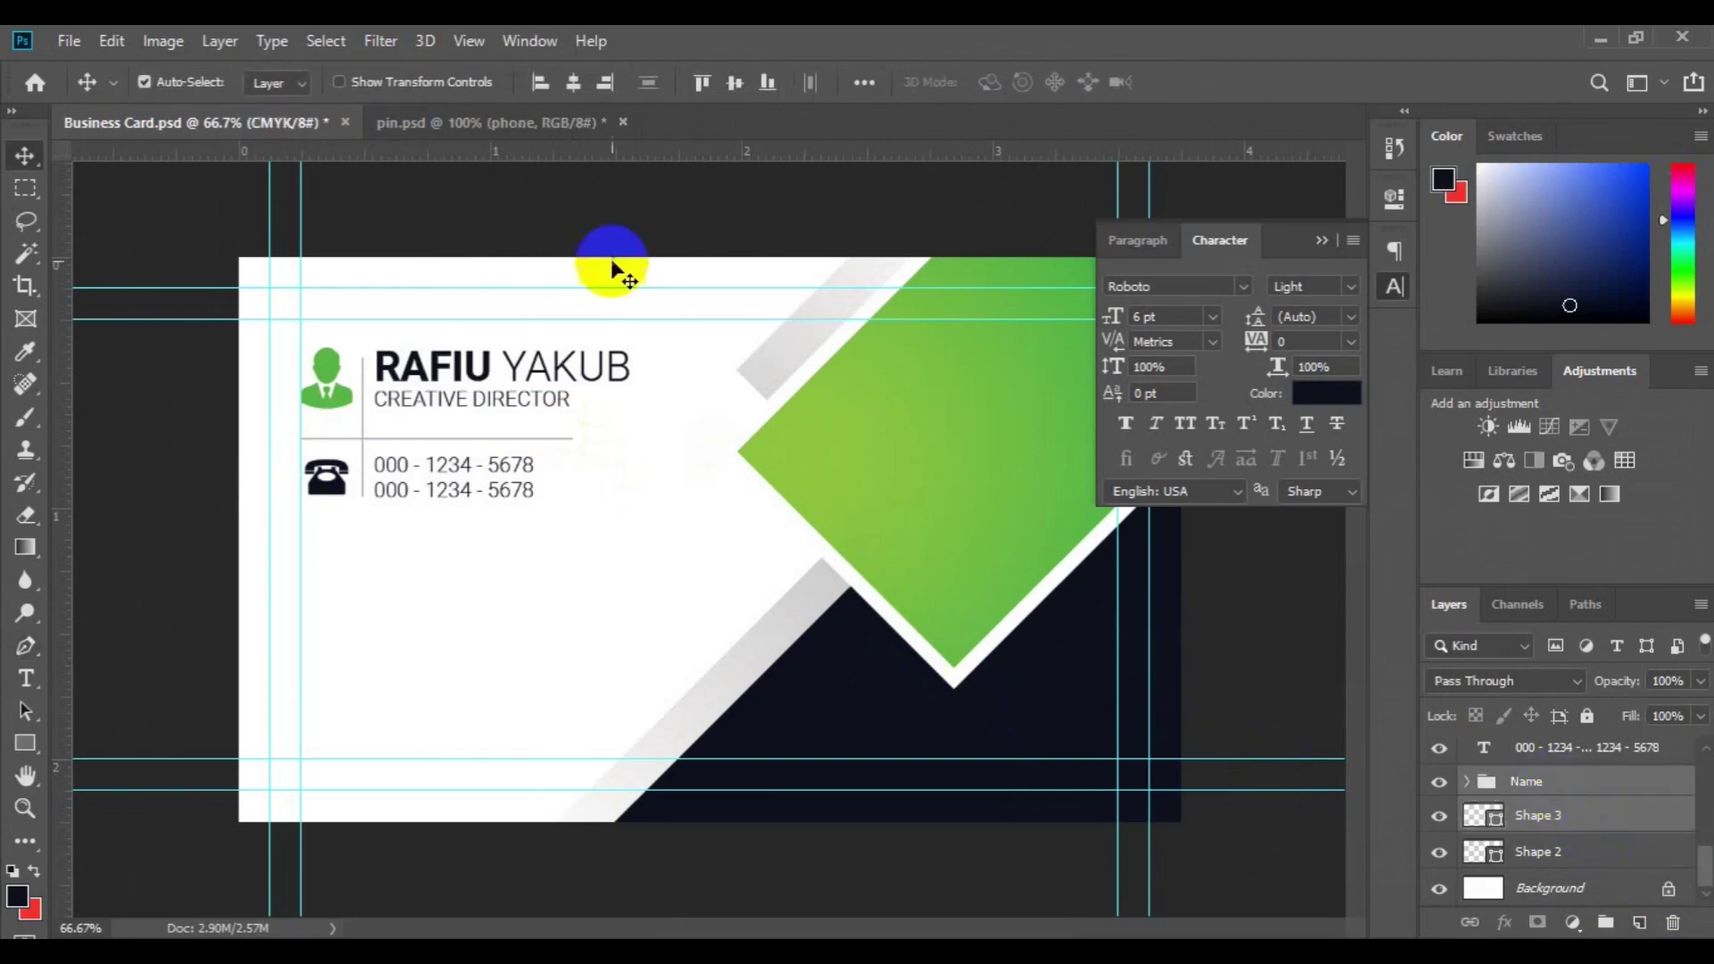
left_click(1534, 853)
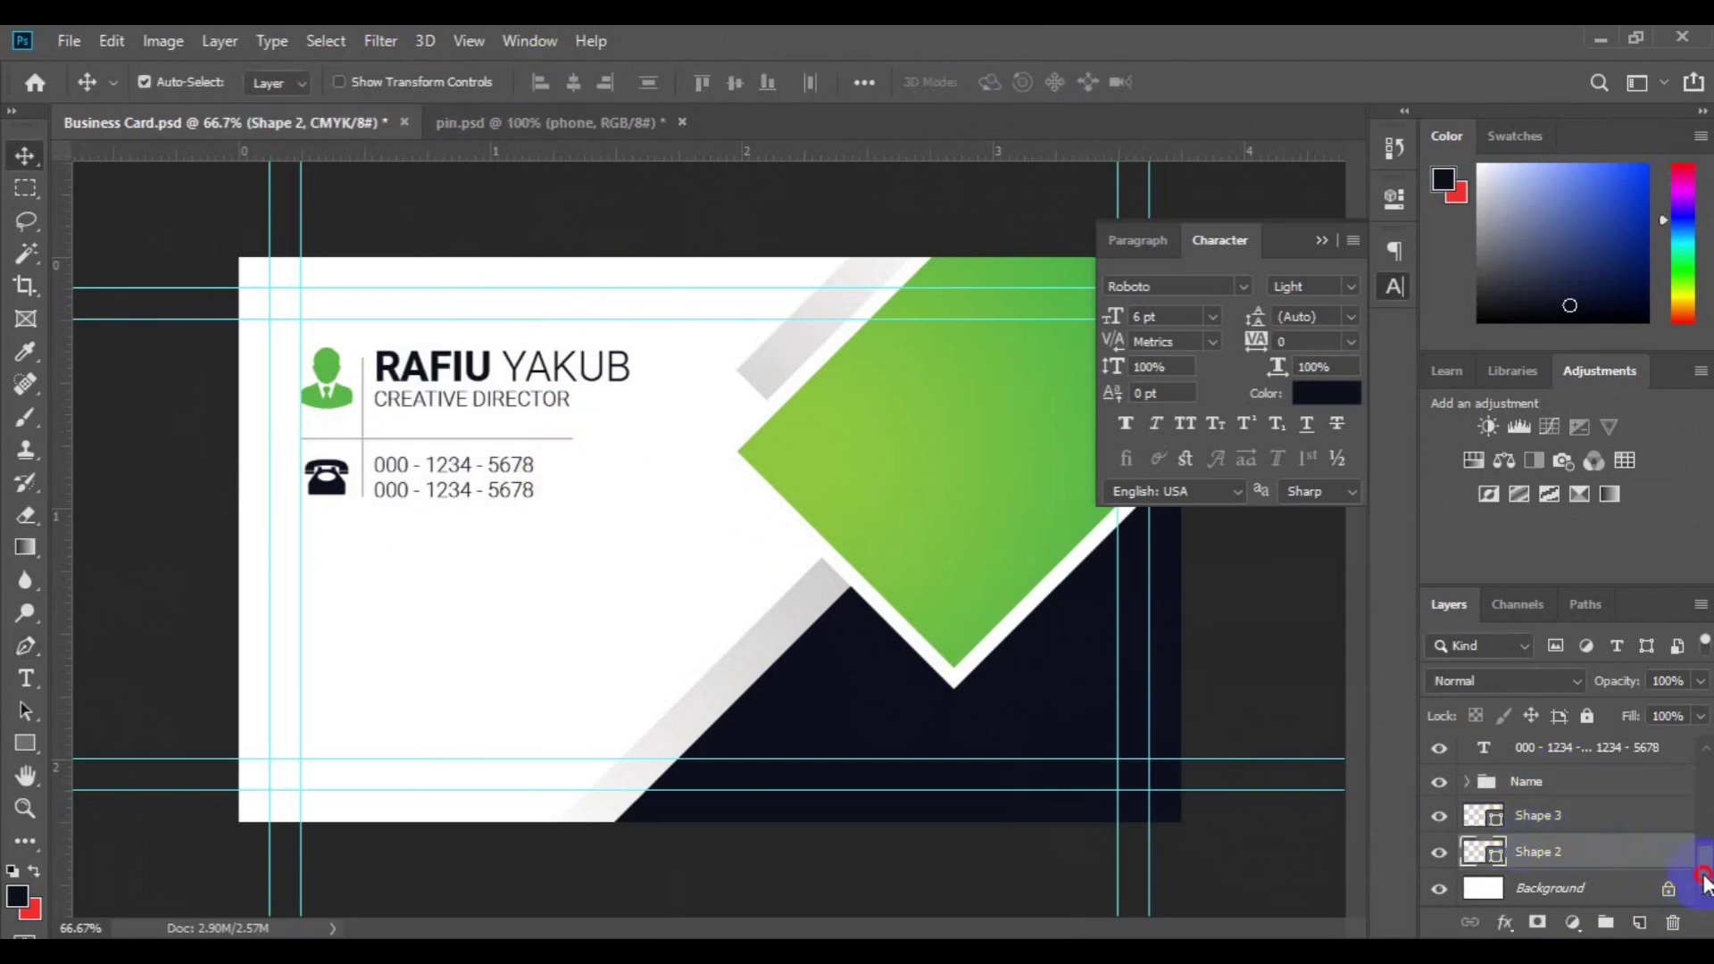
scroll(1589, 804, "up", 2)
left_click(1571, 771, "ctrl")
left_click(899, 792)
left_click(363, 473)
key("ctrl+t")
left_click_drag(364, 357, 363, 353)
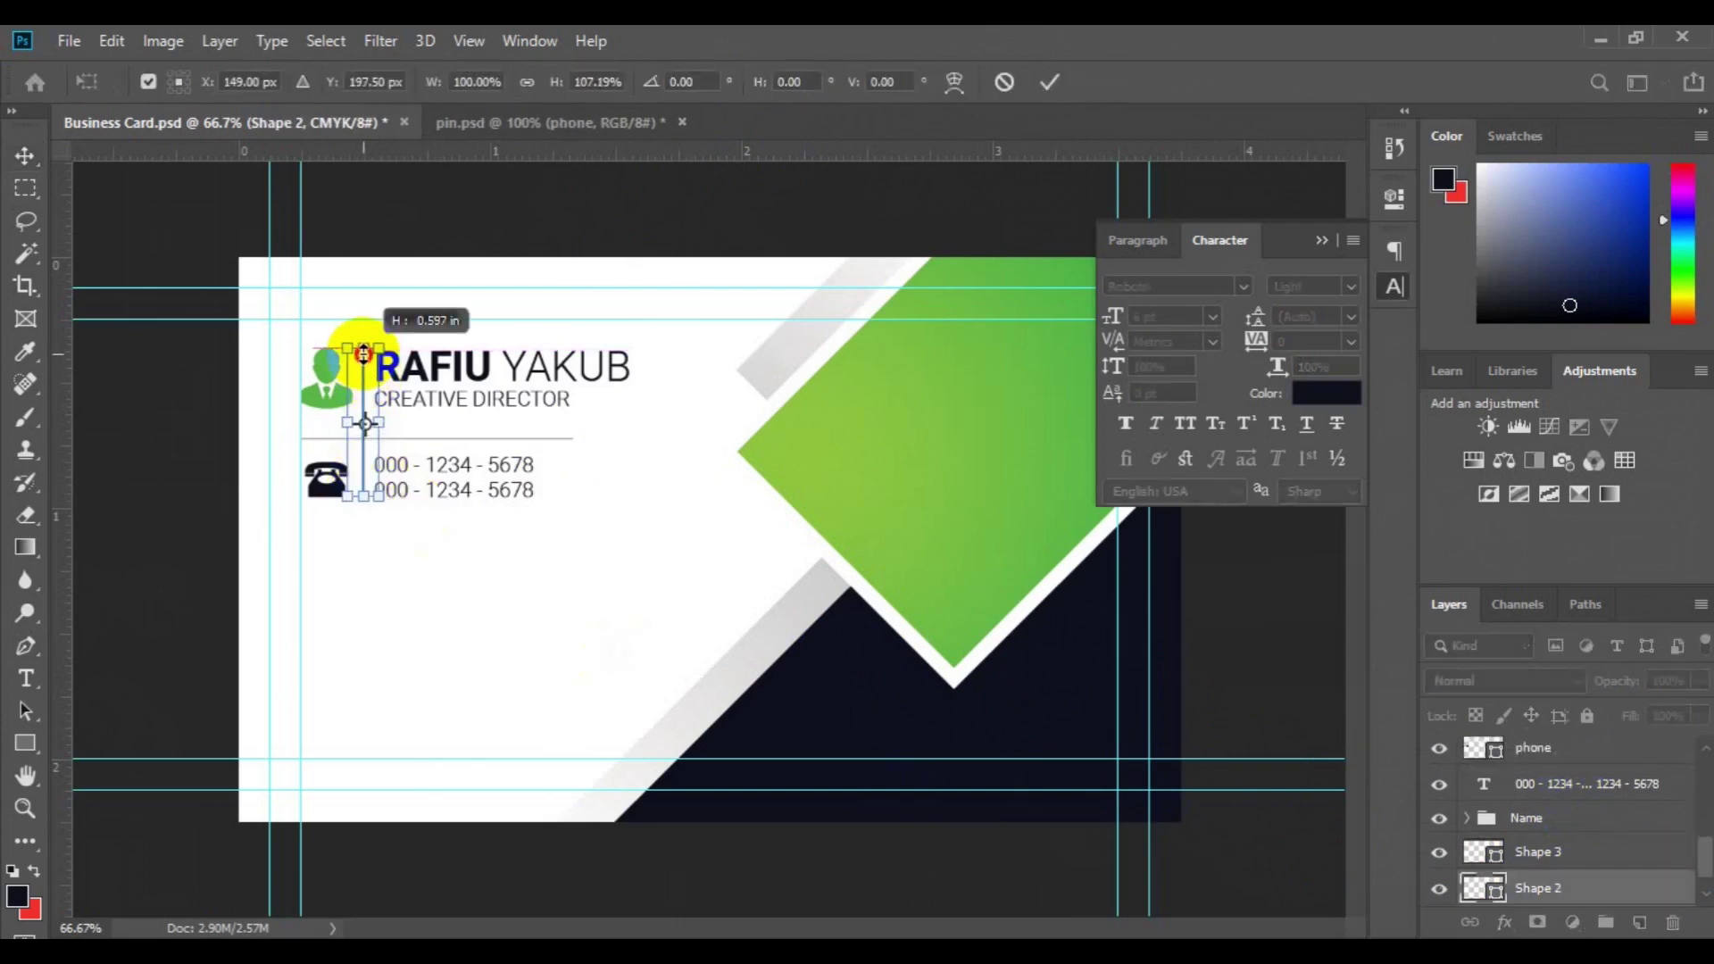
key("Return")
Select all the contact block's layers: Name group, phone icon, numbers and divider
scroll(1597, 810, "down", 1)
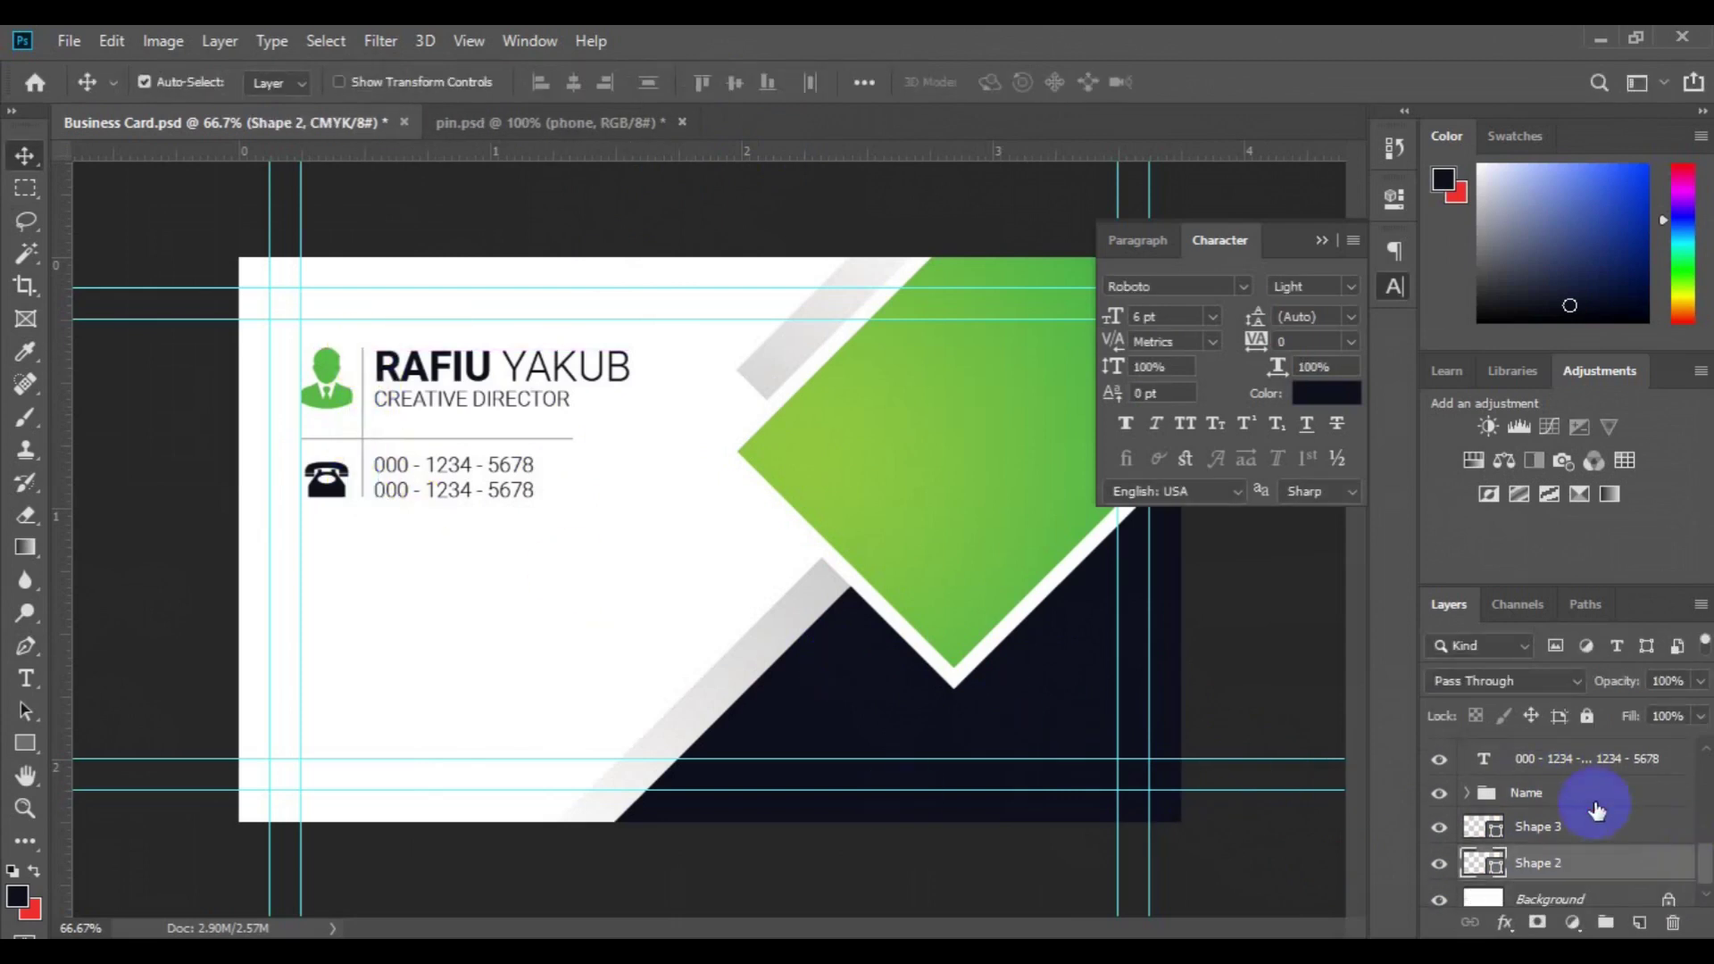
left_click(1596, 800)
scroll(1701, 764, "up", 2)
left_click(1607, 842)
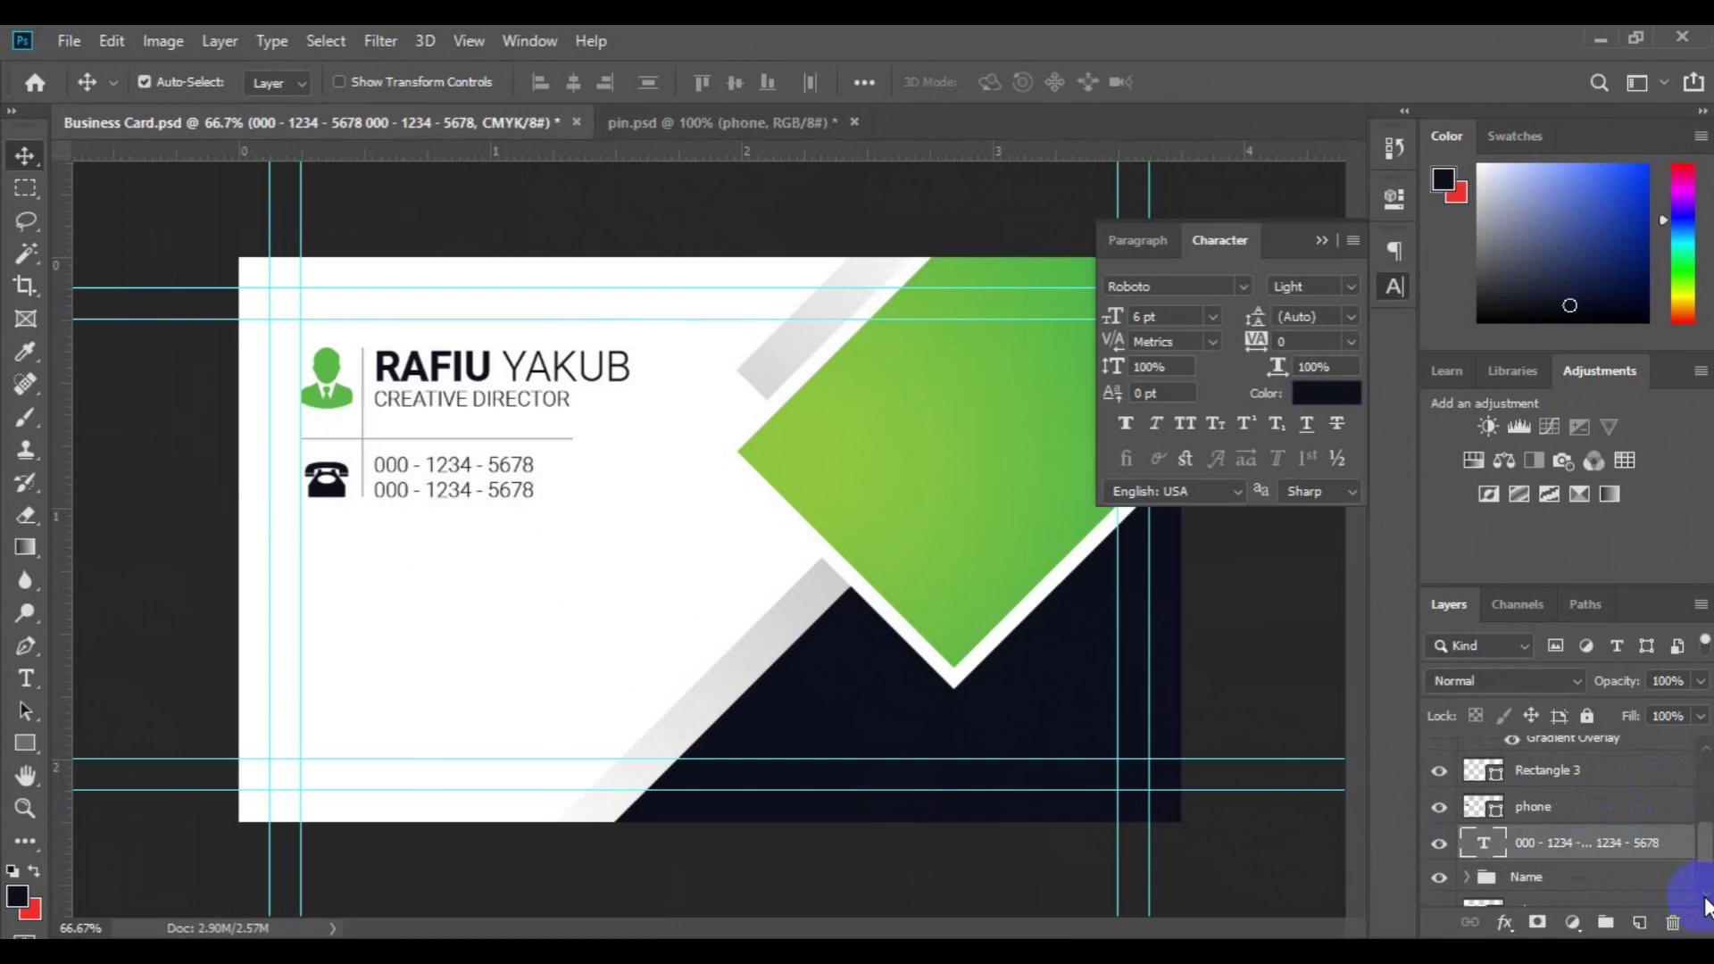
scroll(1705, 893, "down", 2)
left_click(1701, 862)
scroll(1607, 826, "up", 2)
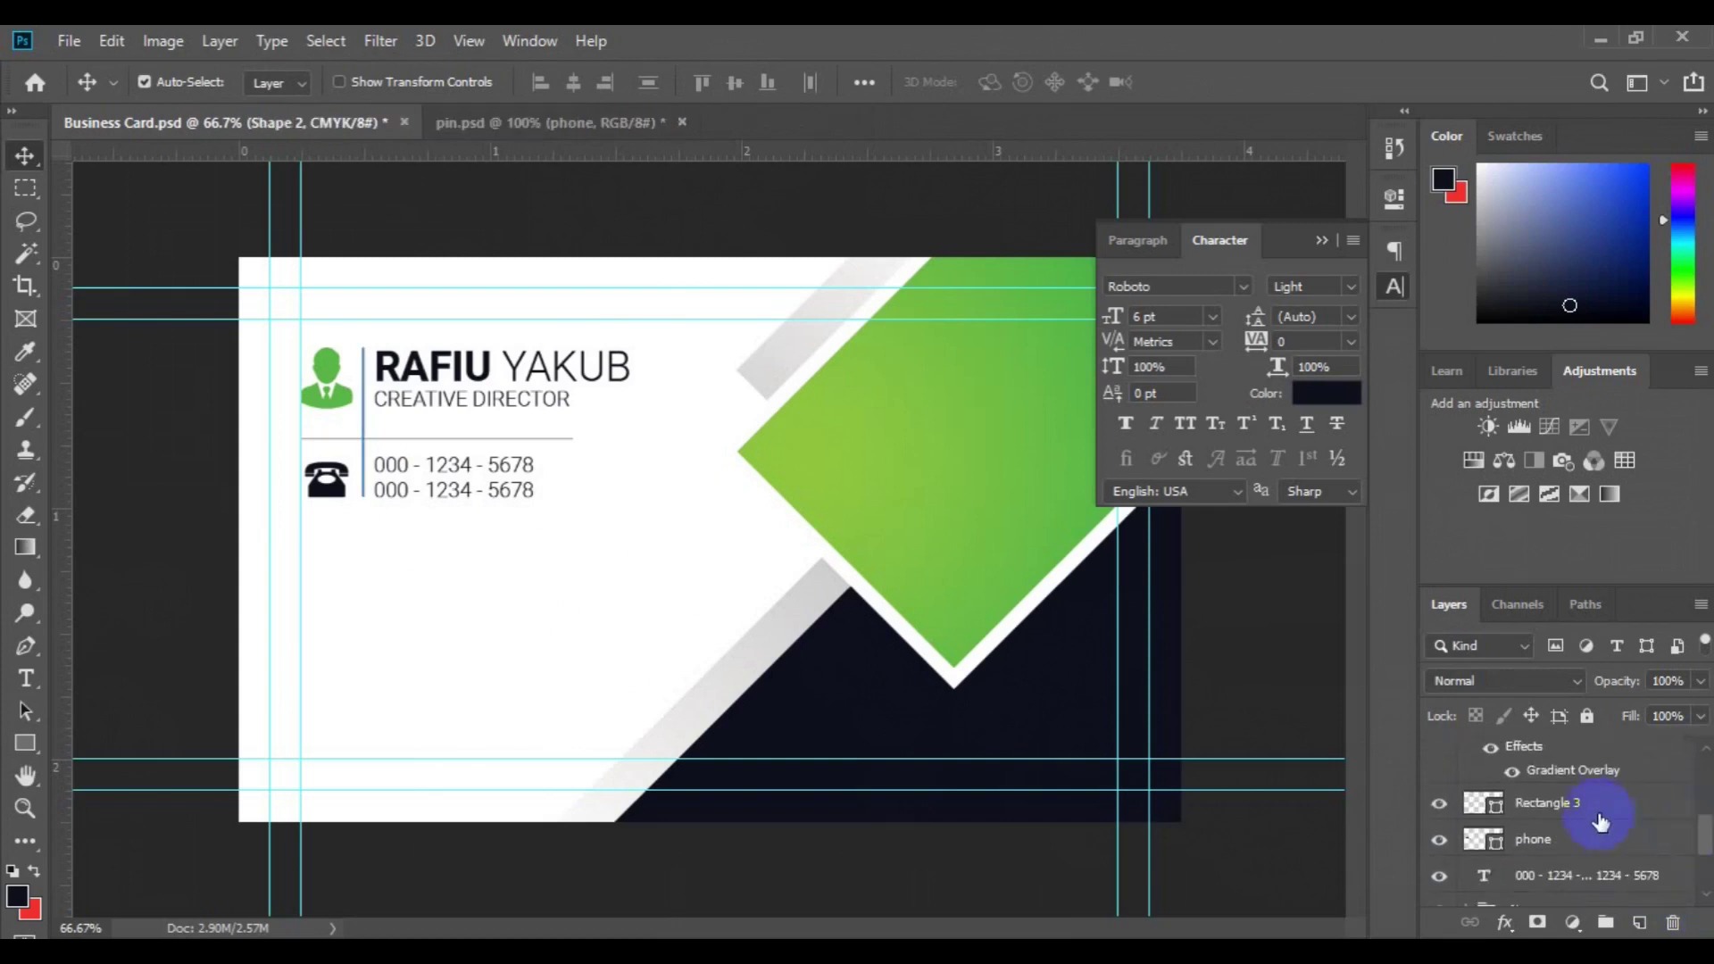
left_click(1611, 839)
left_click(1598, 879)
scroll(1696, 889, "down", 3)
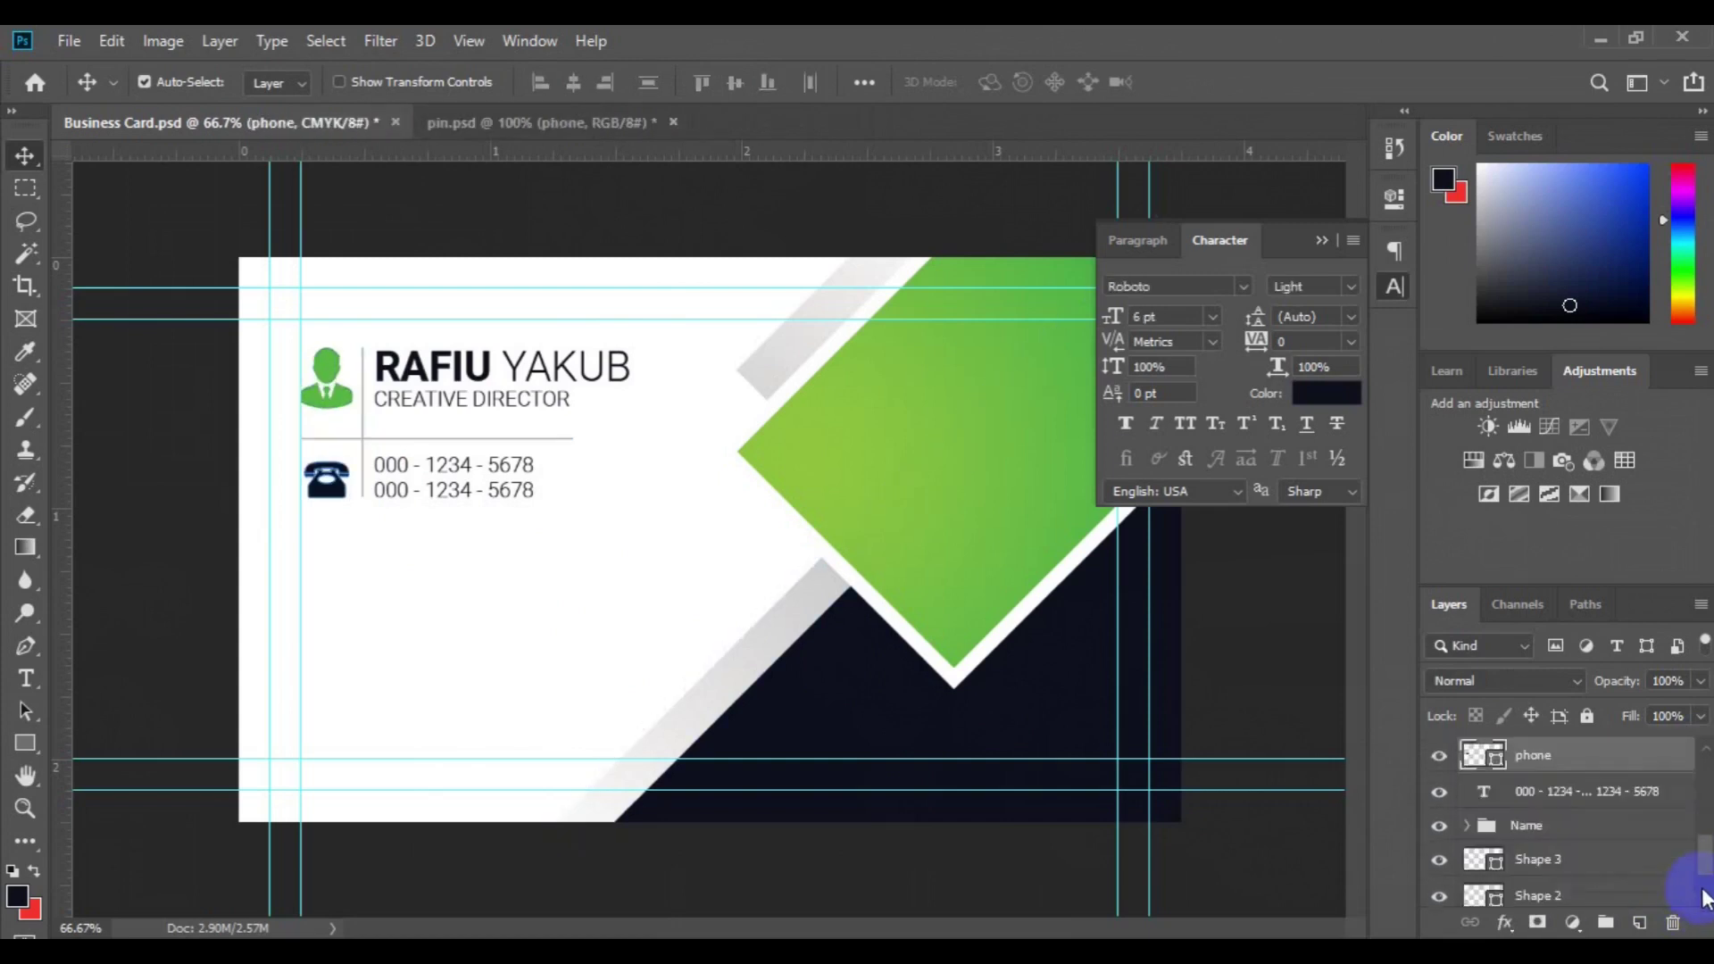
left_click(1572, 855, "shift")
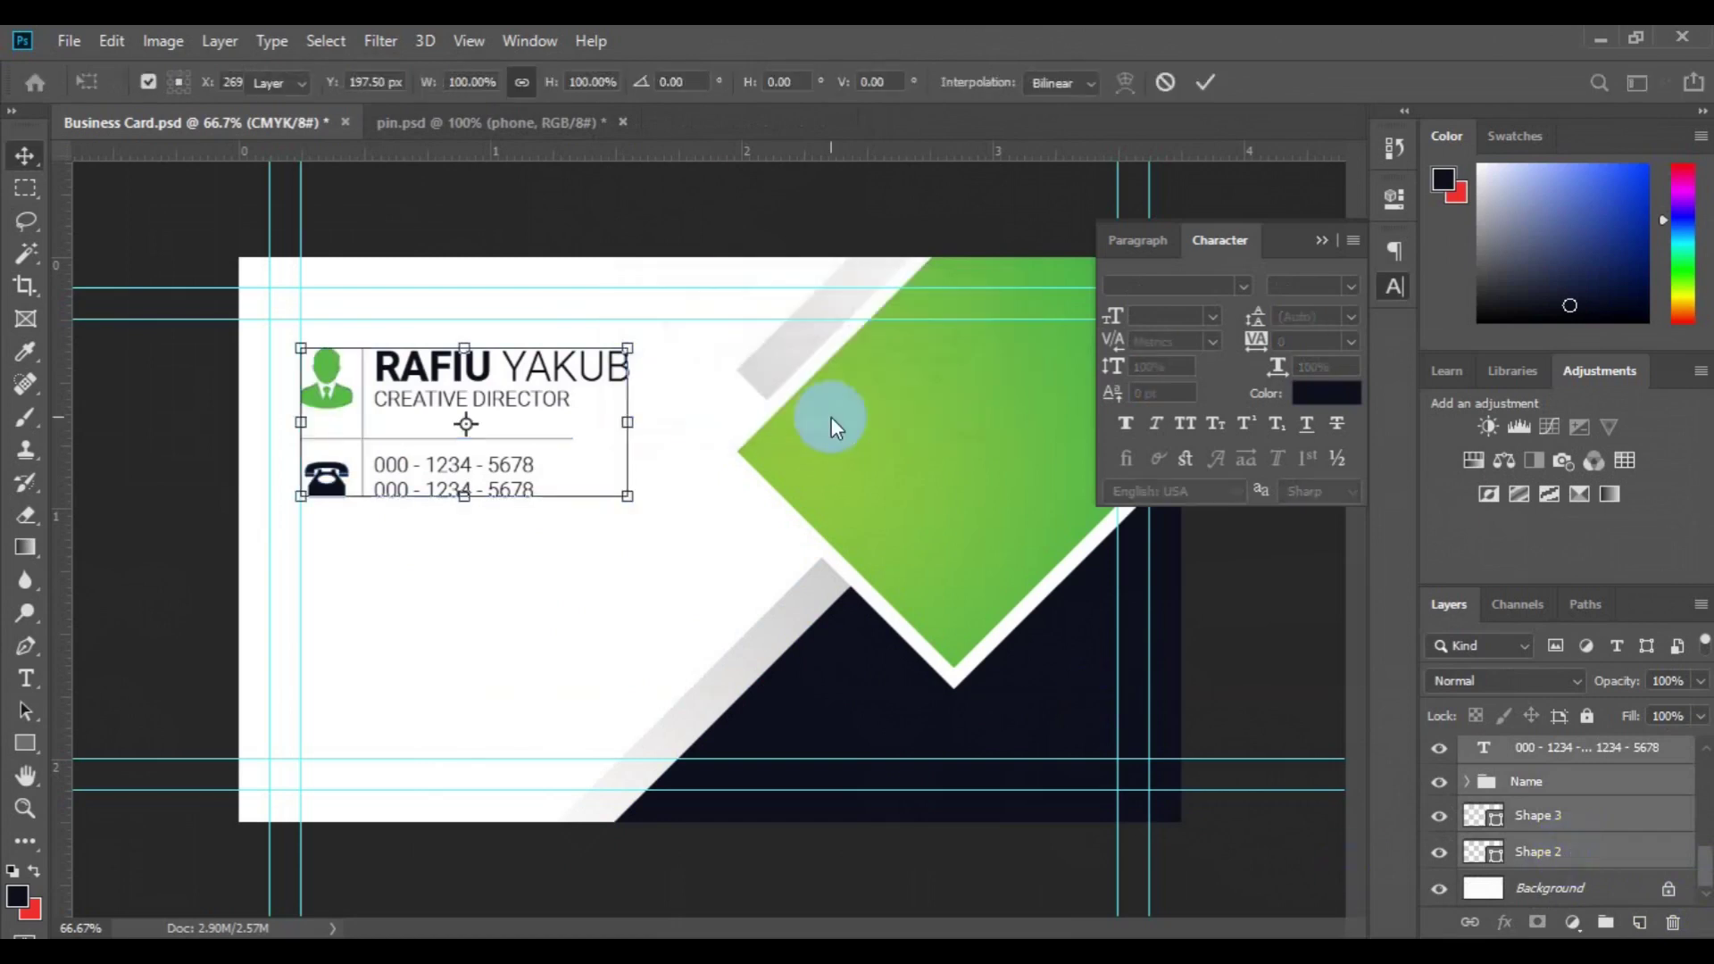
Group the contact block layers and place a duplicate of the group just below the original
key("ctrl+g")
key("ctrl+j")
key("ctrl+t")
left_click_drag(438, 487, 438, 661)
left_click_drag(441, 676, 439, 659)
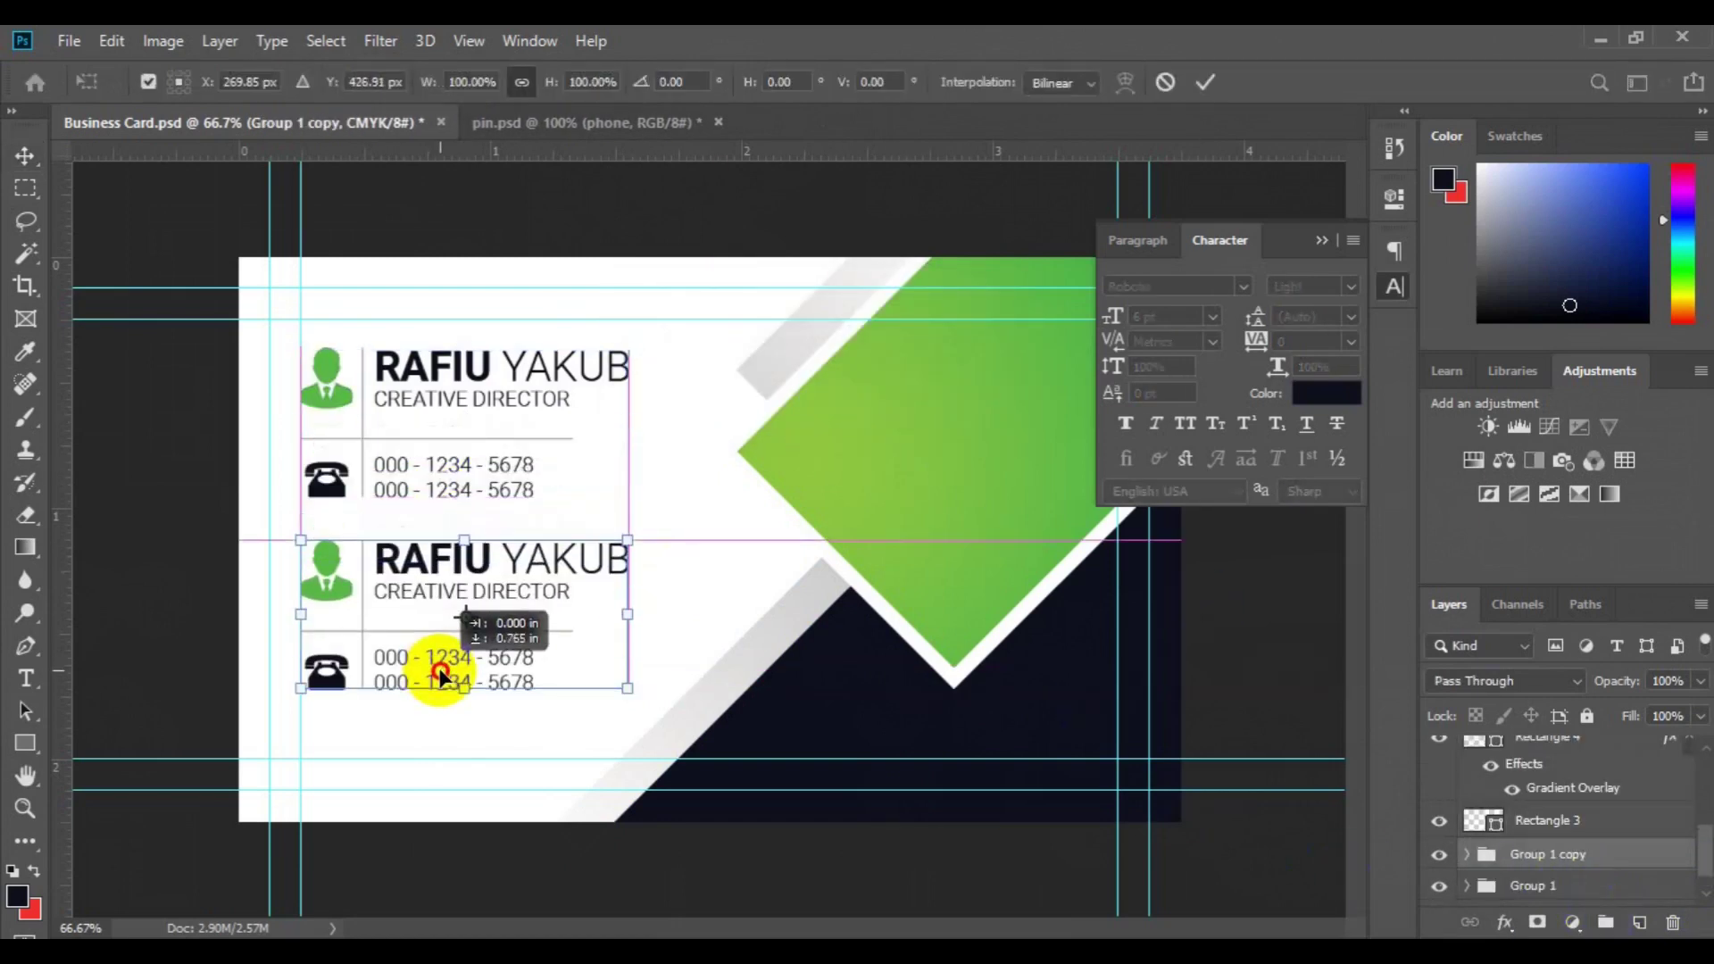
key("Return")
Replace the copy's person icon with a scaled globe icon from pin.psd and retype its line
left_click(393, 563)
left_click(326, 576)
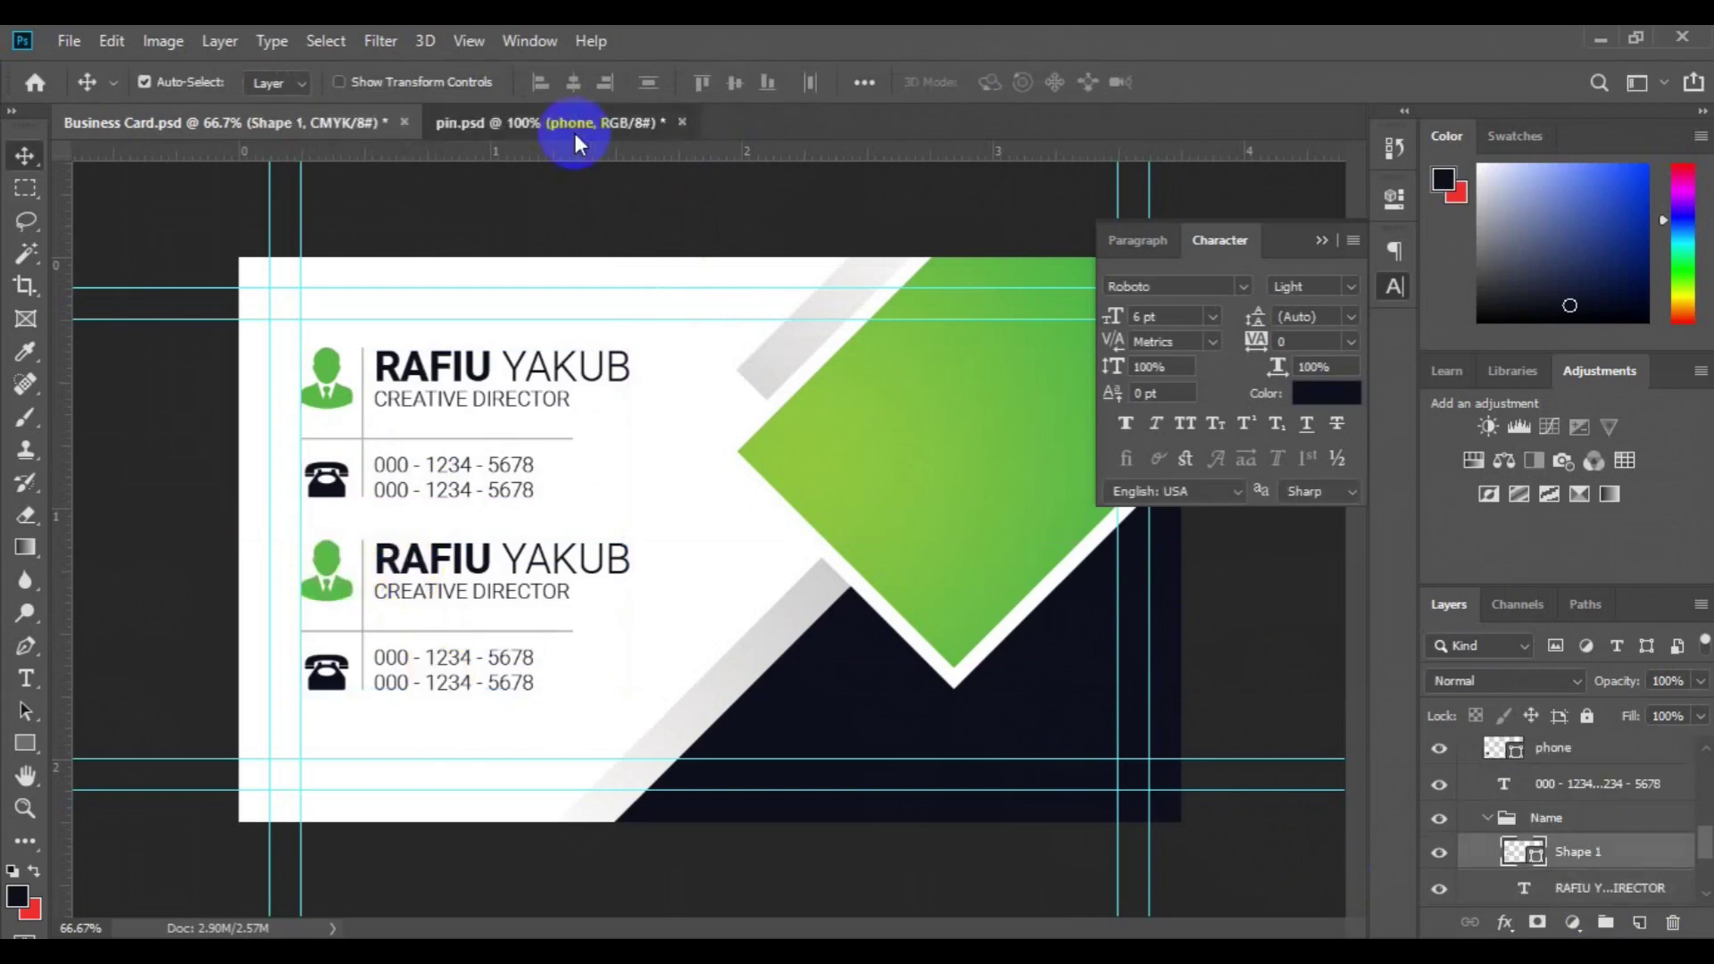
left_click(643, 122)
left_click_drag(1518, 831, 402, 632)
key("ctrl+t")
left_click_drag(553, 775, 368, 588)
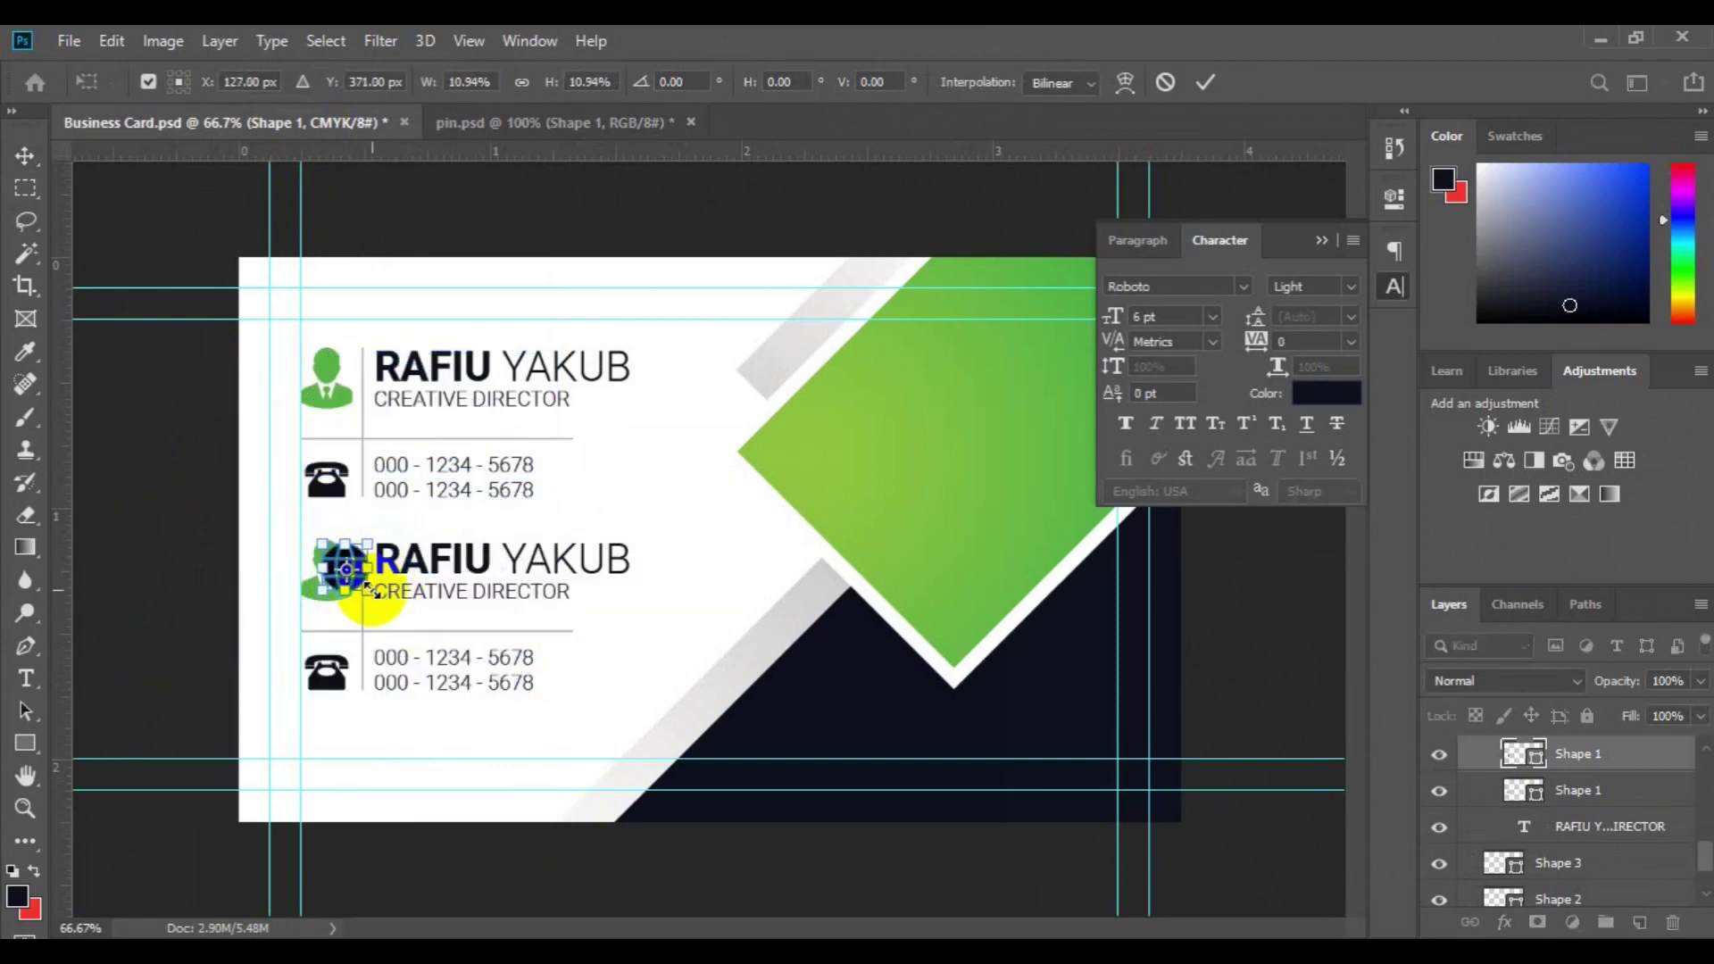
double_click(347, 569)
left_click_drag(330, 579, 327, 572)
key("Delete")
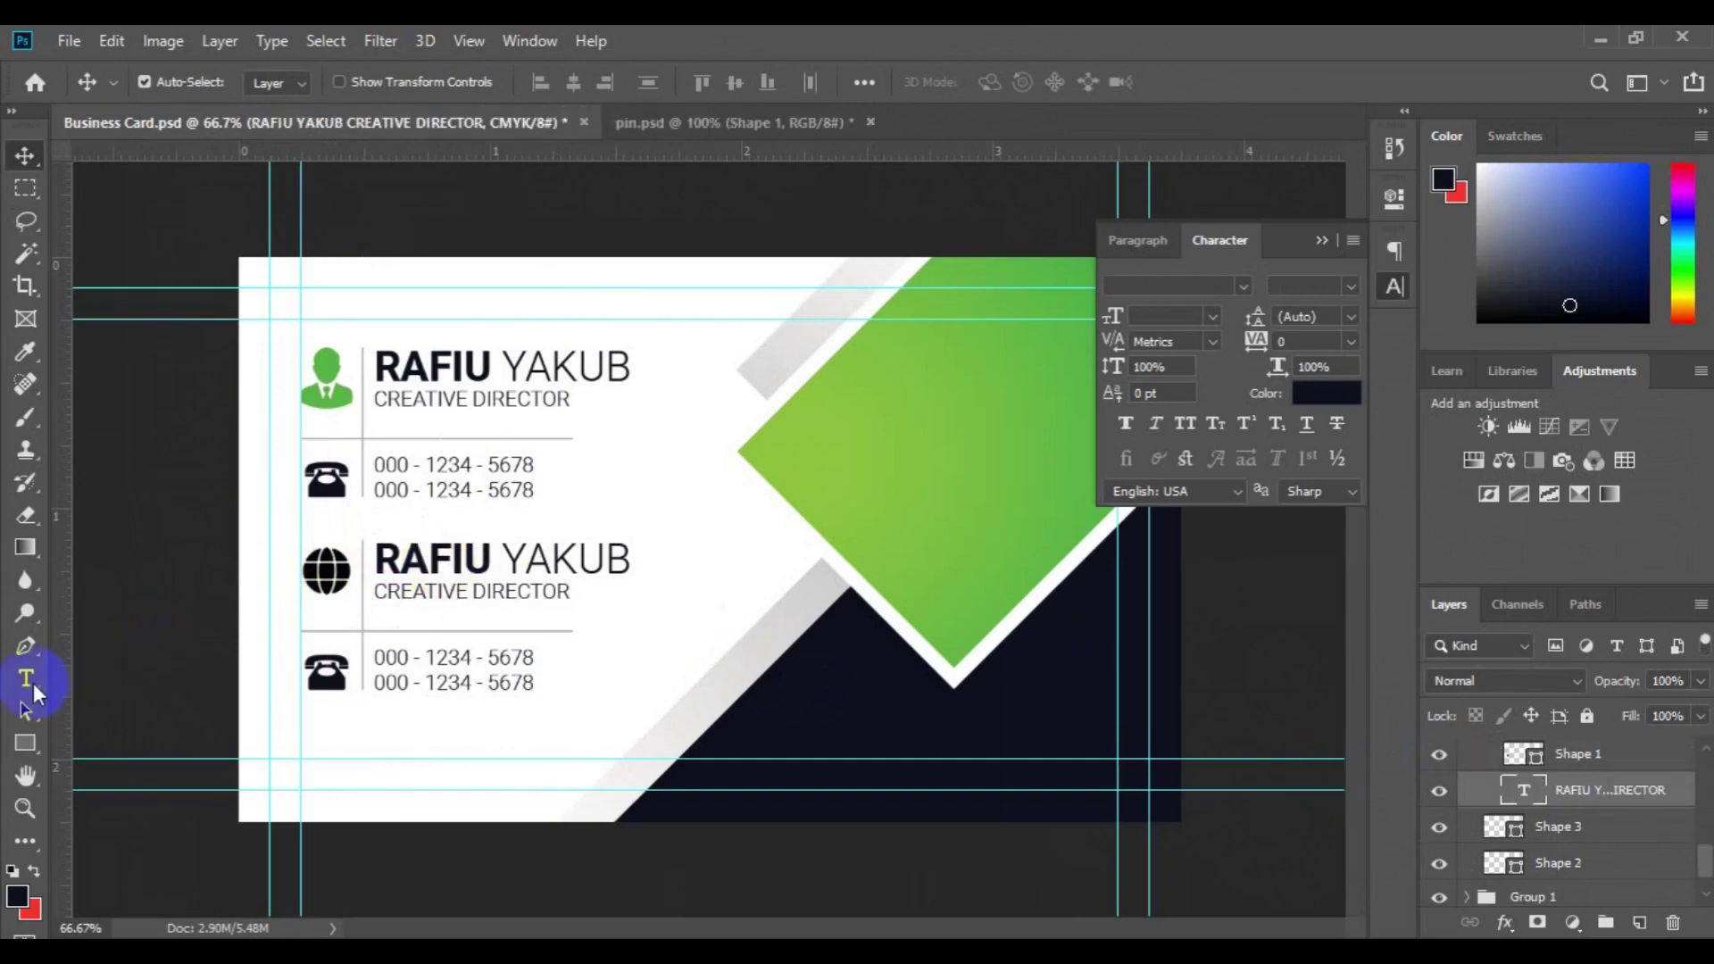
left_click(27, 679)
triple_click(382, 561)
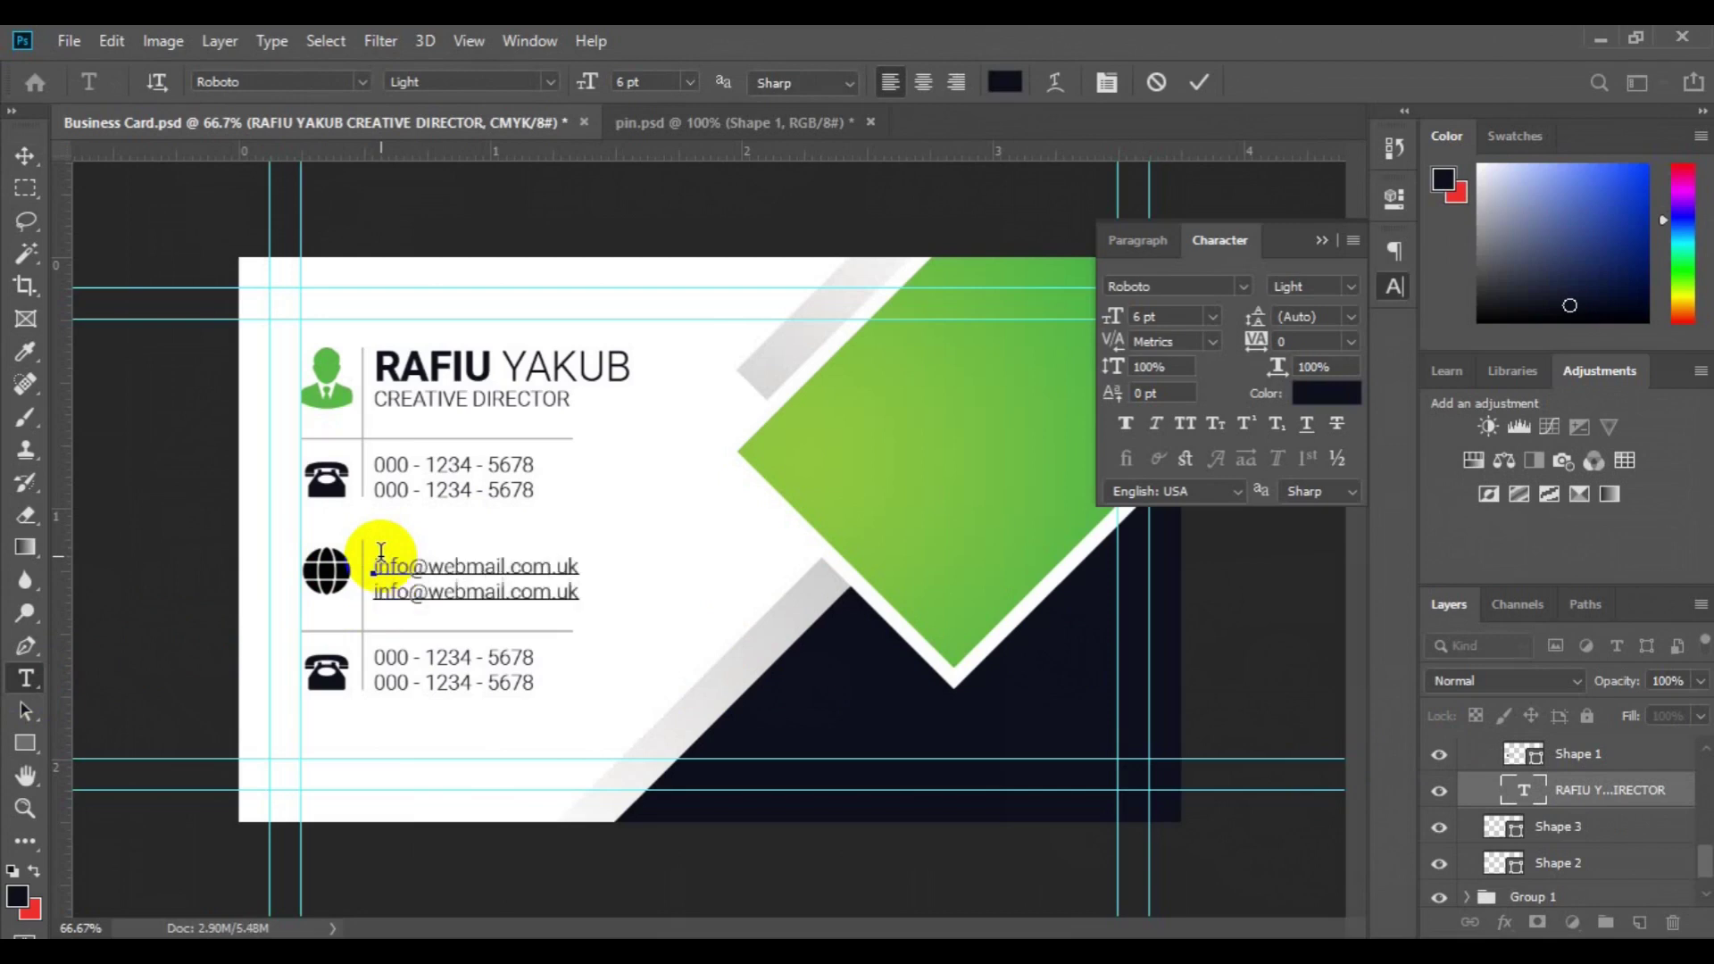
Swap the lowest row's phone icon for a scaled pin icon from pin.psd
left_click(448, 657)
left_click(635, 125)
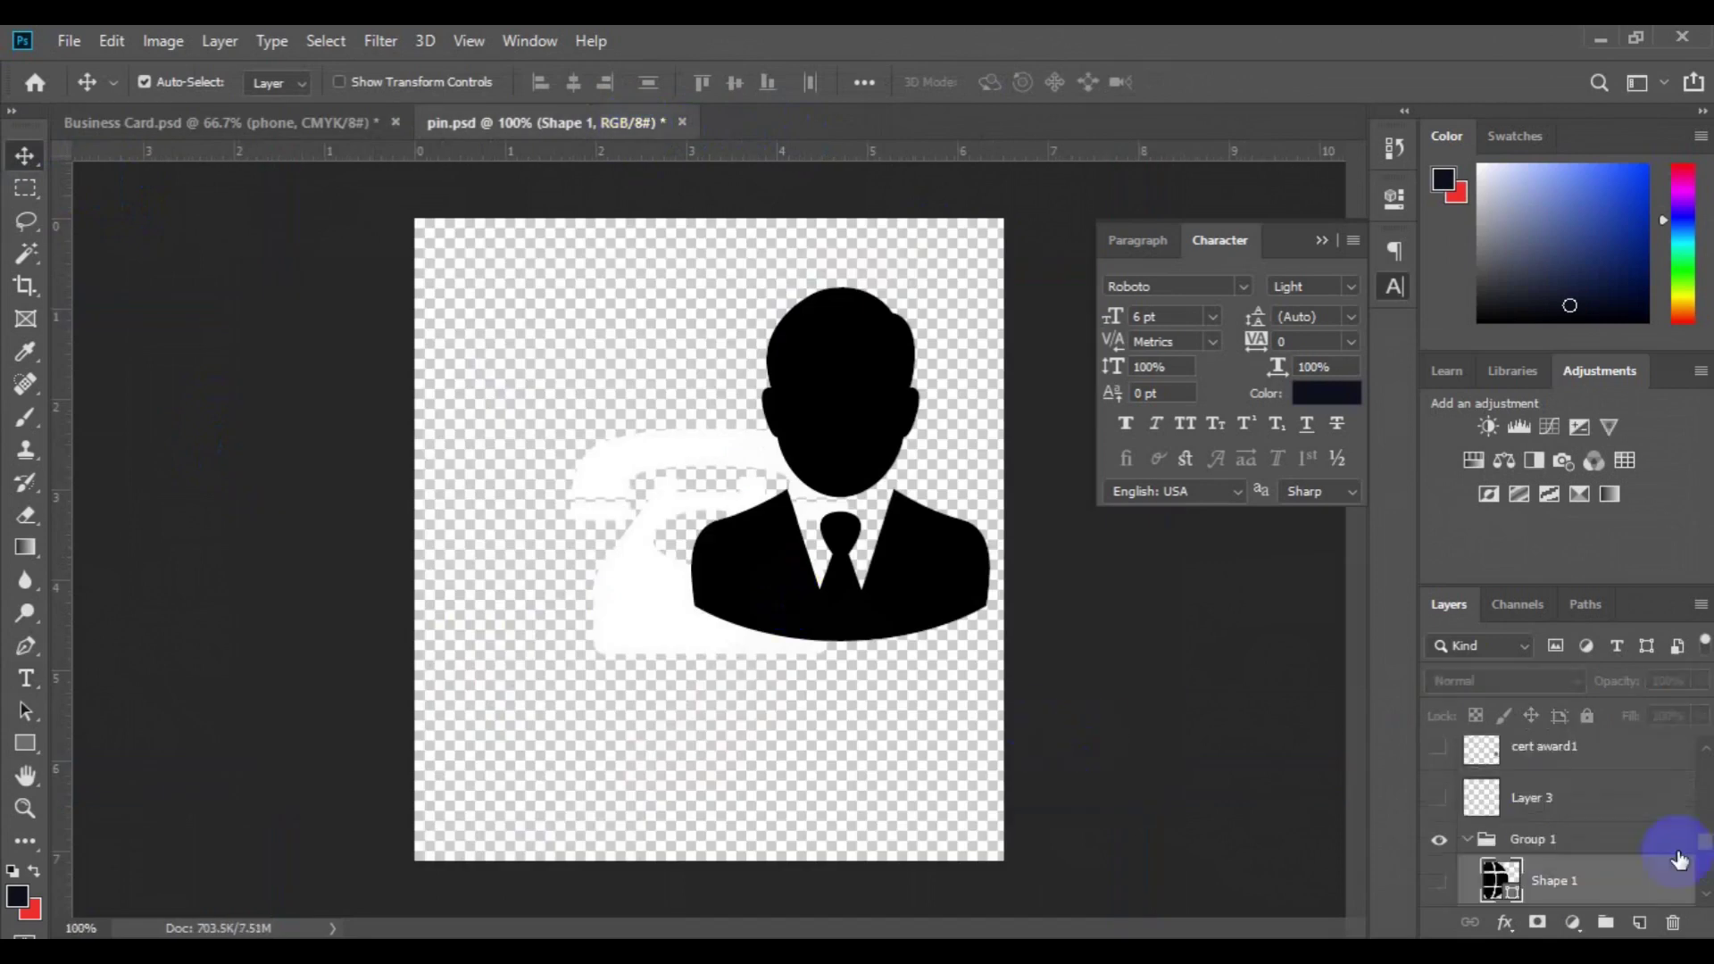
left_click_drag(1586, 874, 353, 683)
key("ctrl+t")
left_click_drag(539, 887, 362, 702)
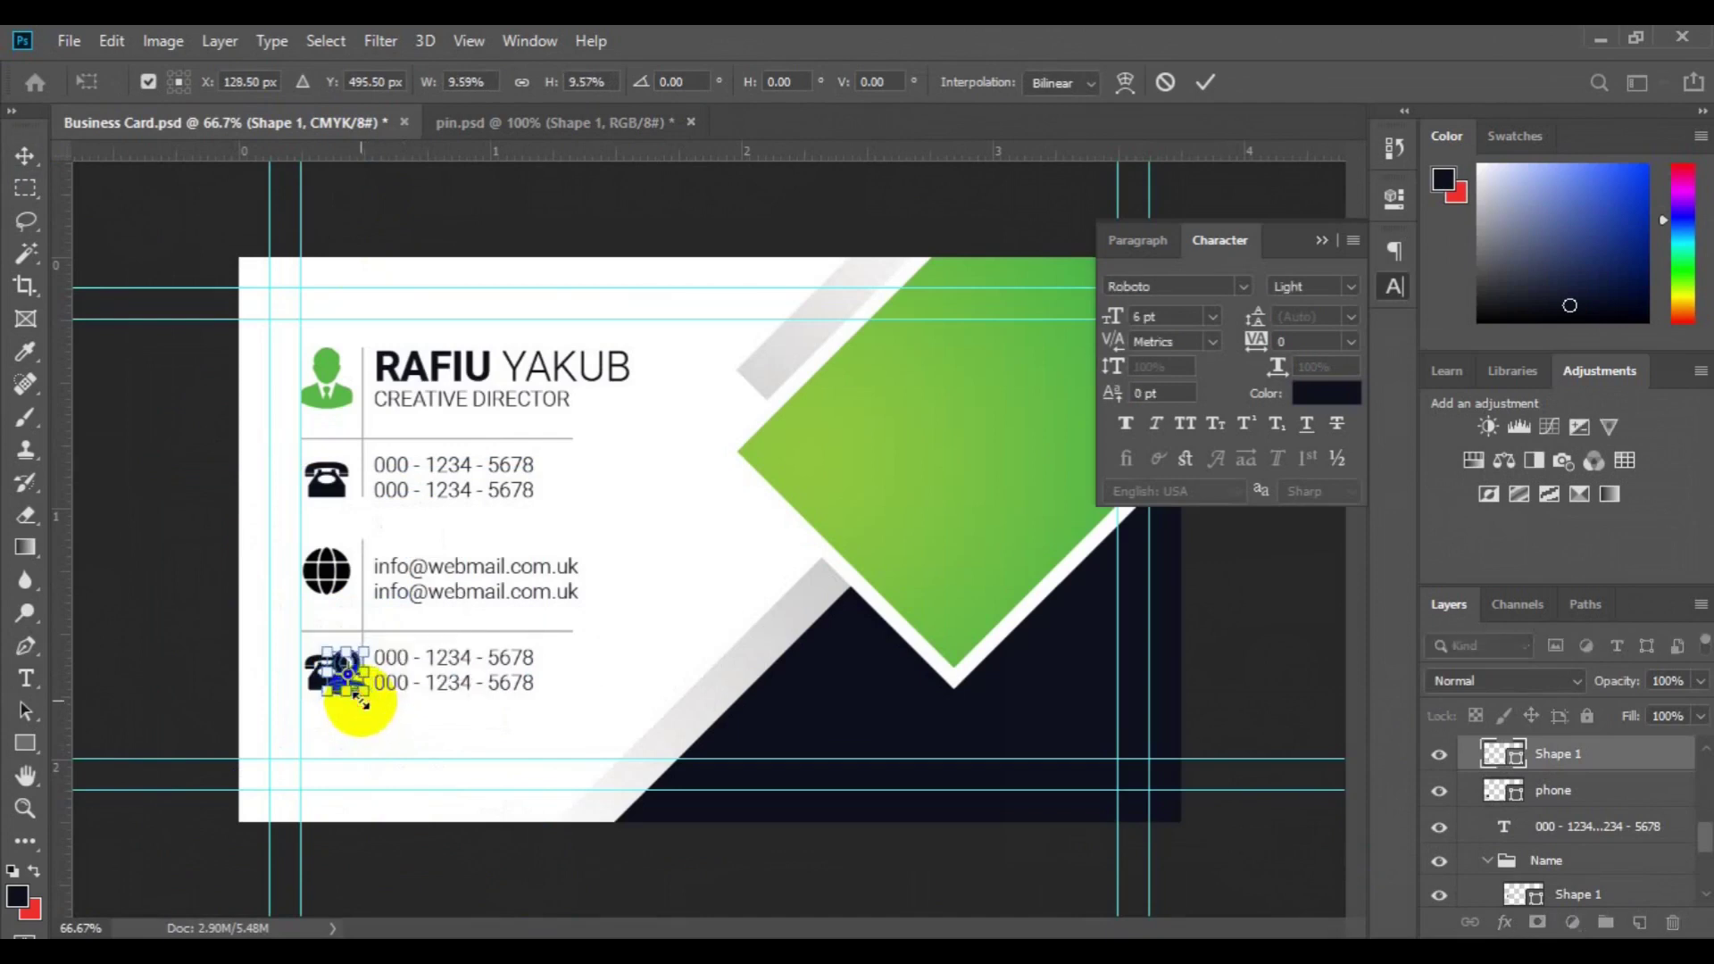
key("Return")
left_click(1439, 790)
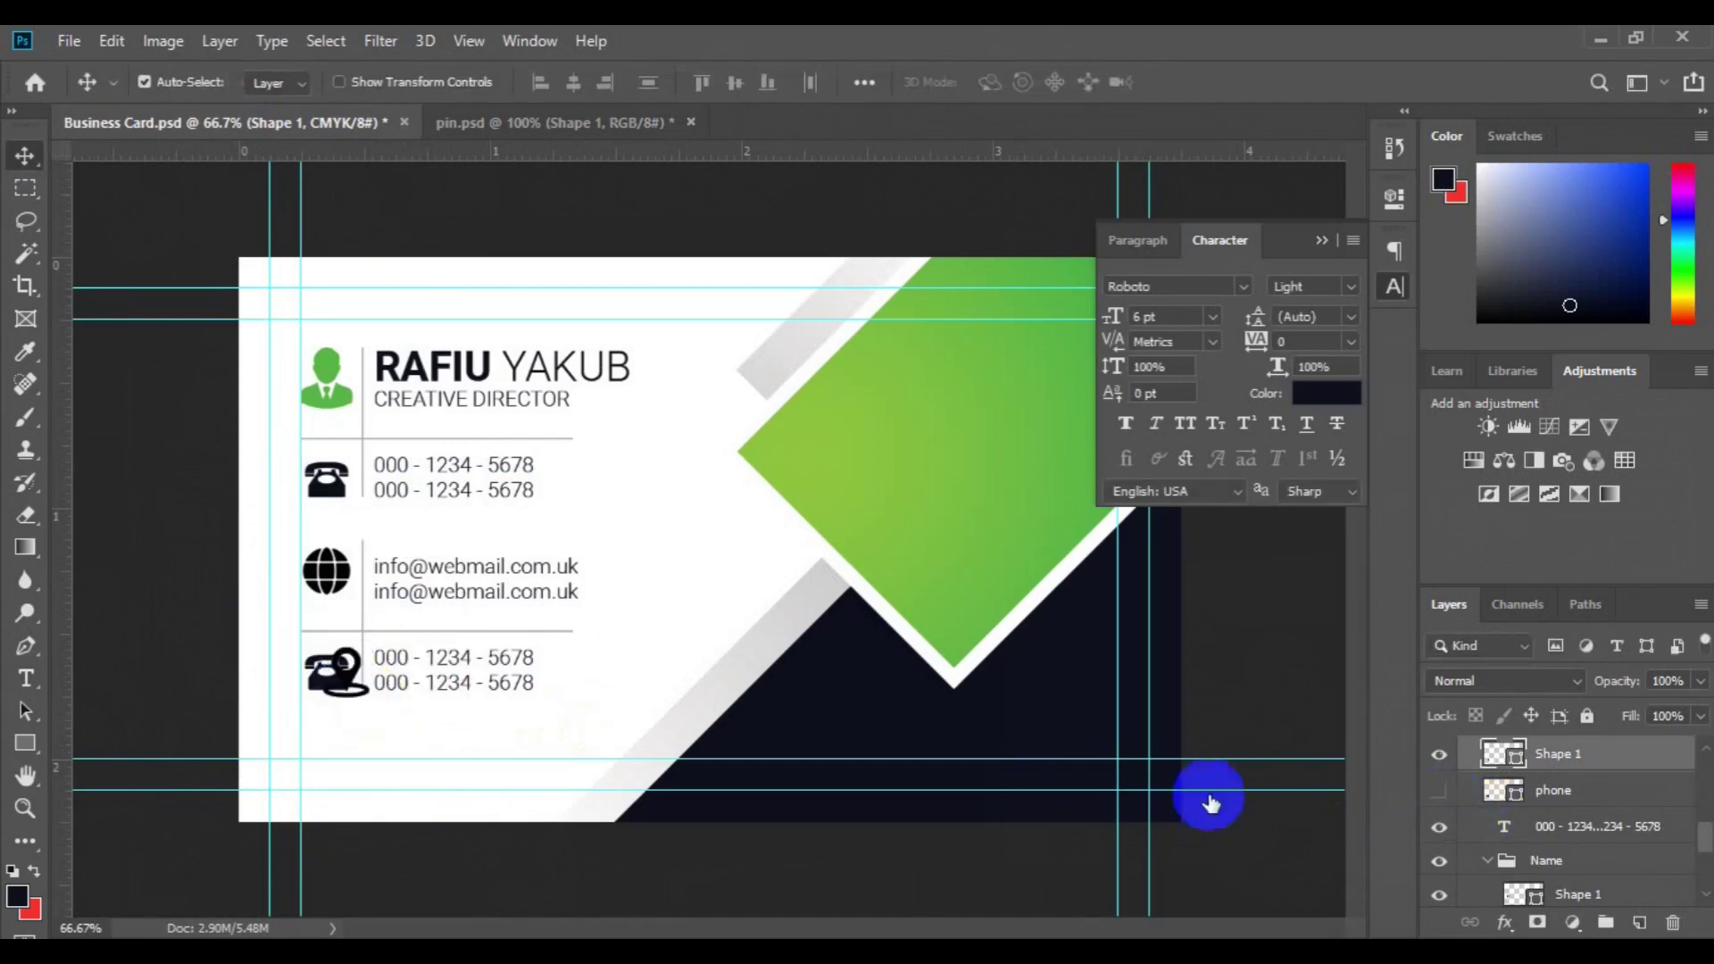
left_click_drag(325, 681, 328, 677)
left_click(1554, 790)
key("Delete")
Retype the lowest phone number text as 'Street Address Here'
left_click(463, 689)
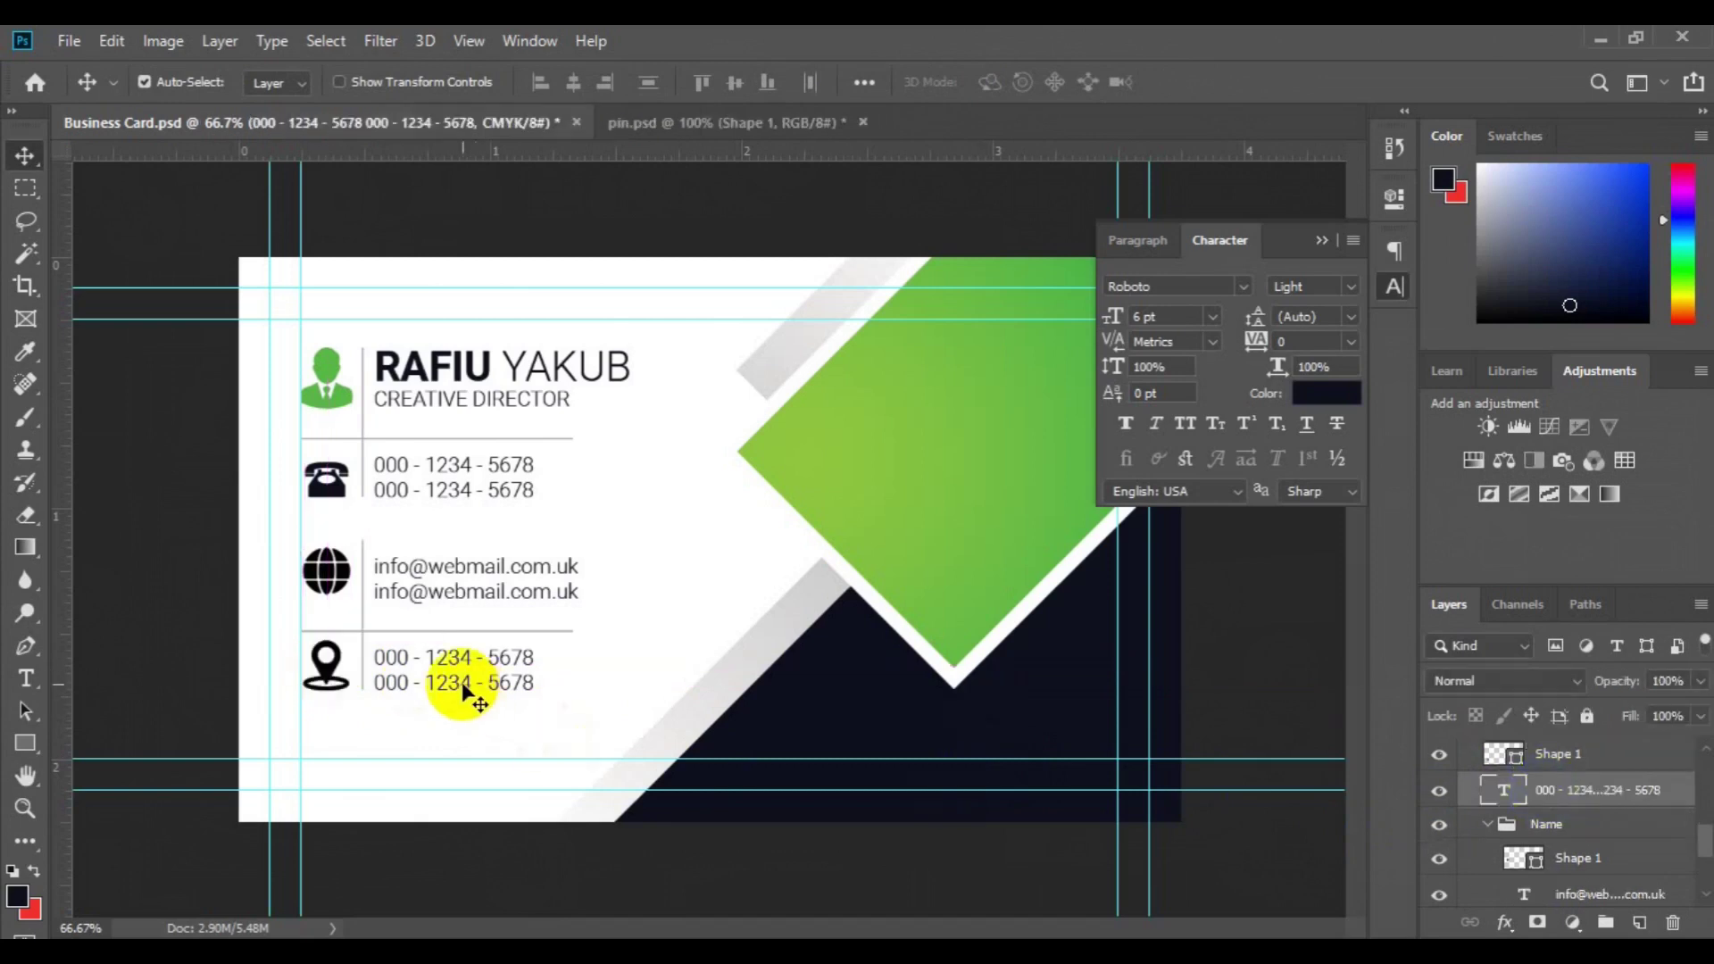
left_click(25, 681)
left_click(345, 658)
key("ctrl+a")
left_click(382, 656)
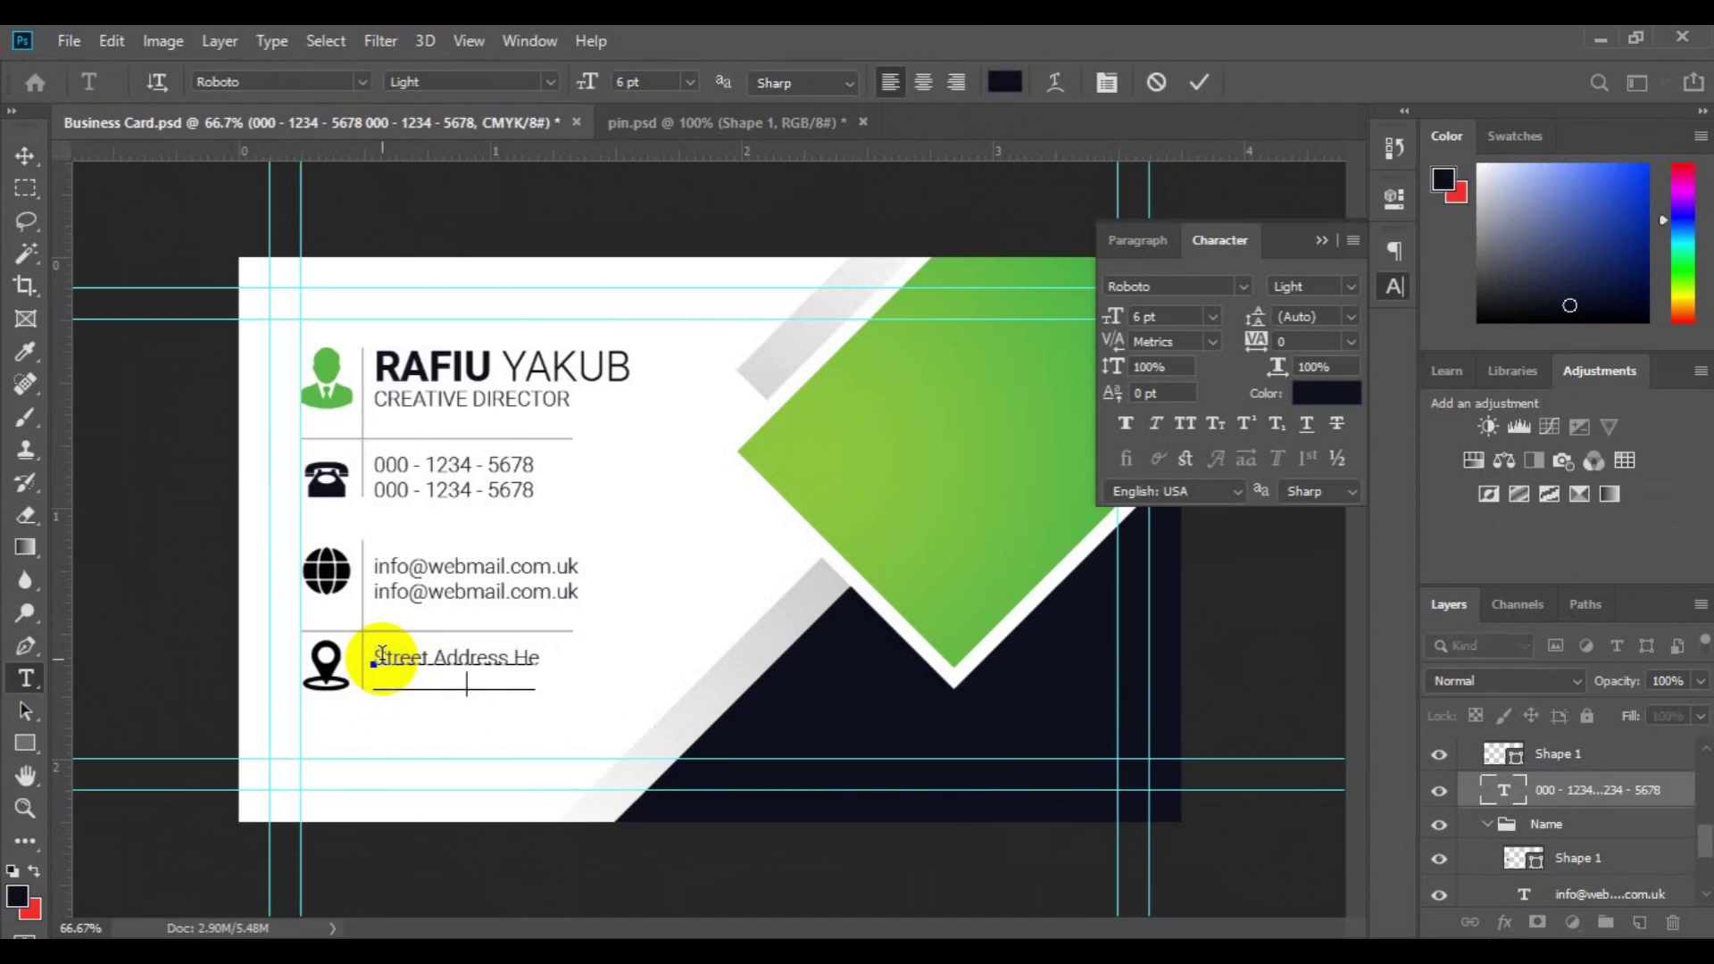
left_click(25, 156)
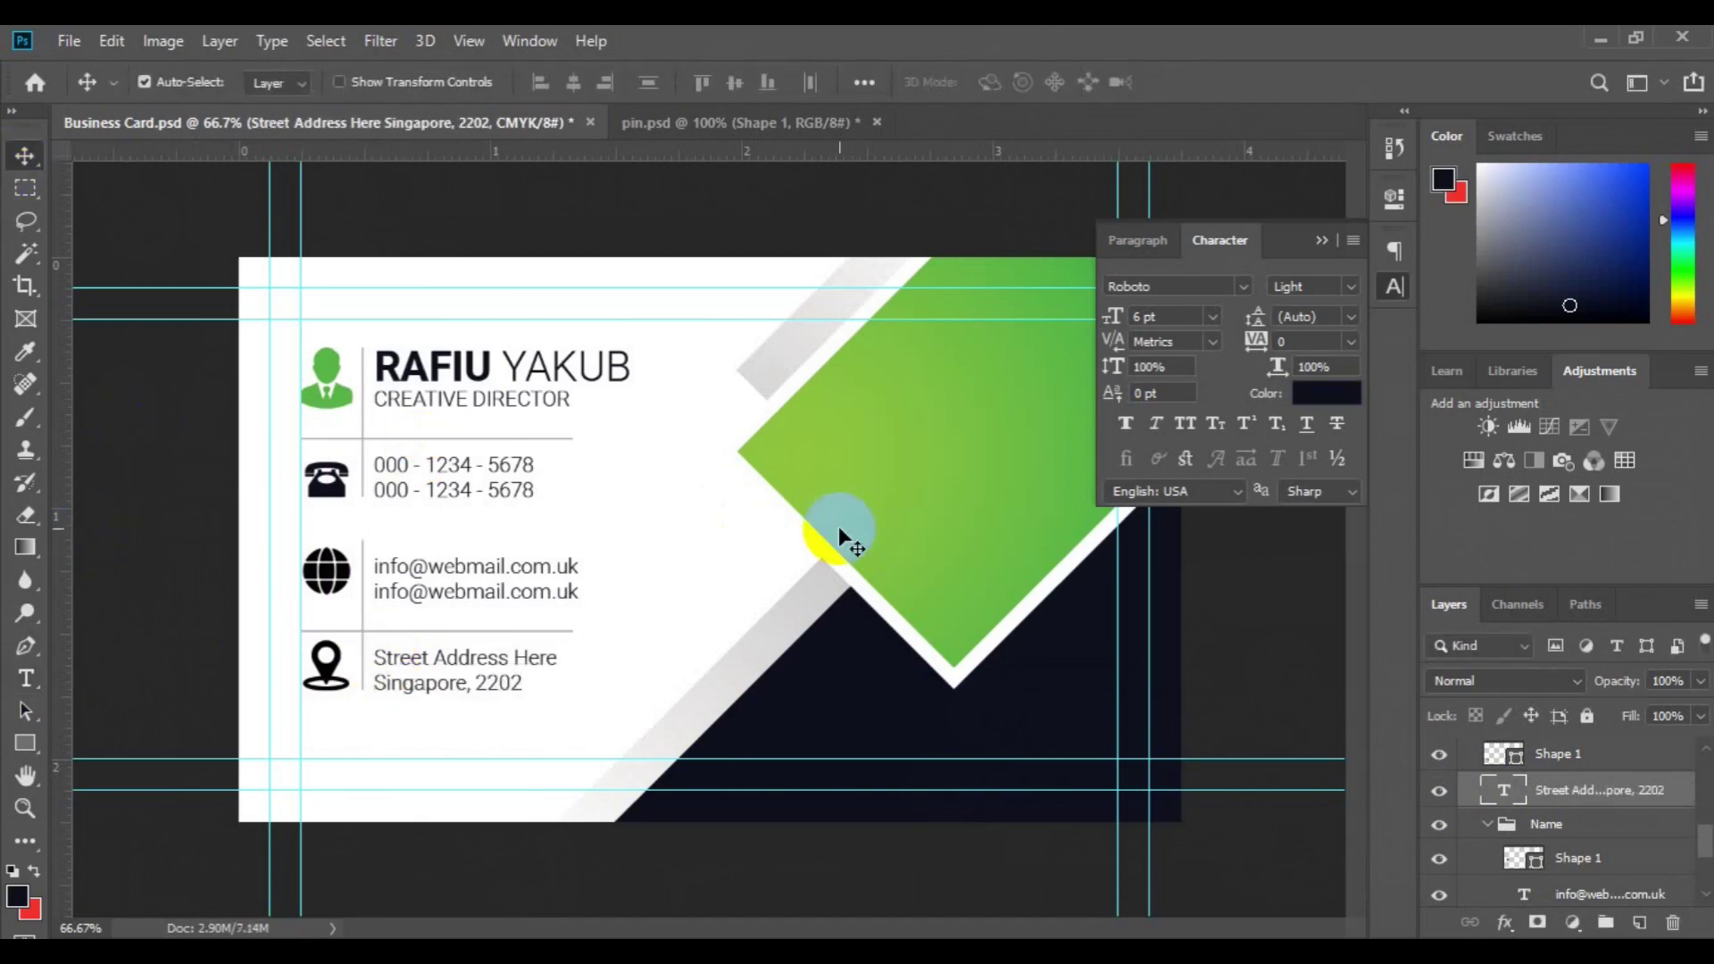
Collapse the copied contact group and select it together with the original group
scroll(1556, 806, "up", 2)
left_click(1556, 806)
left_click(1467, 806)
left_click(1532, 854, "shift")
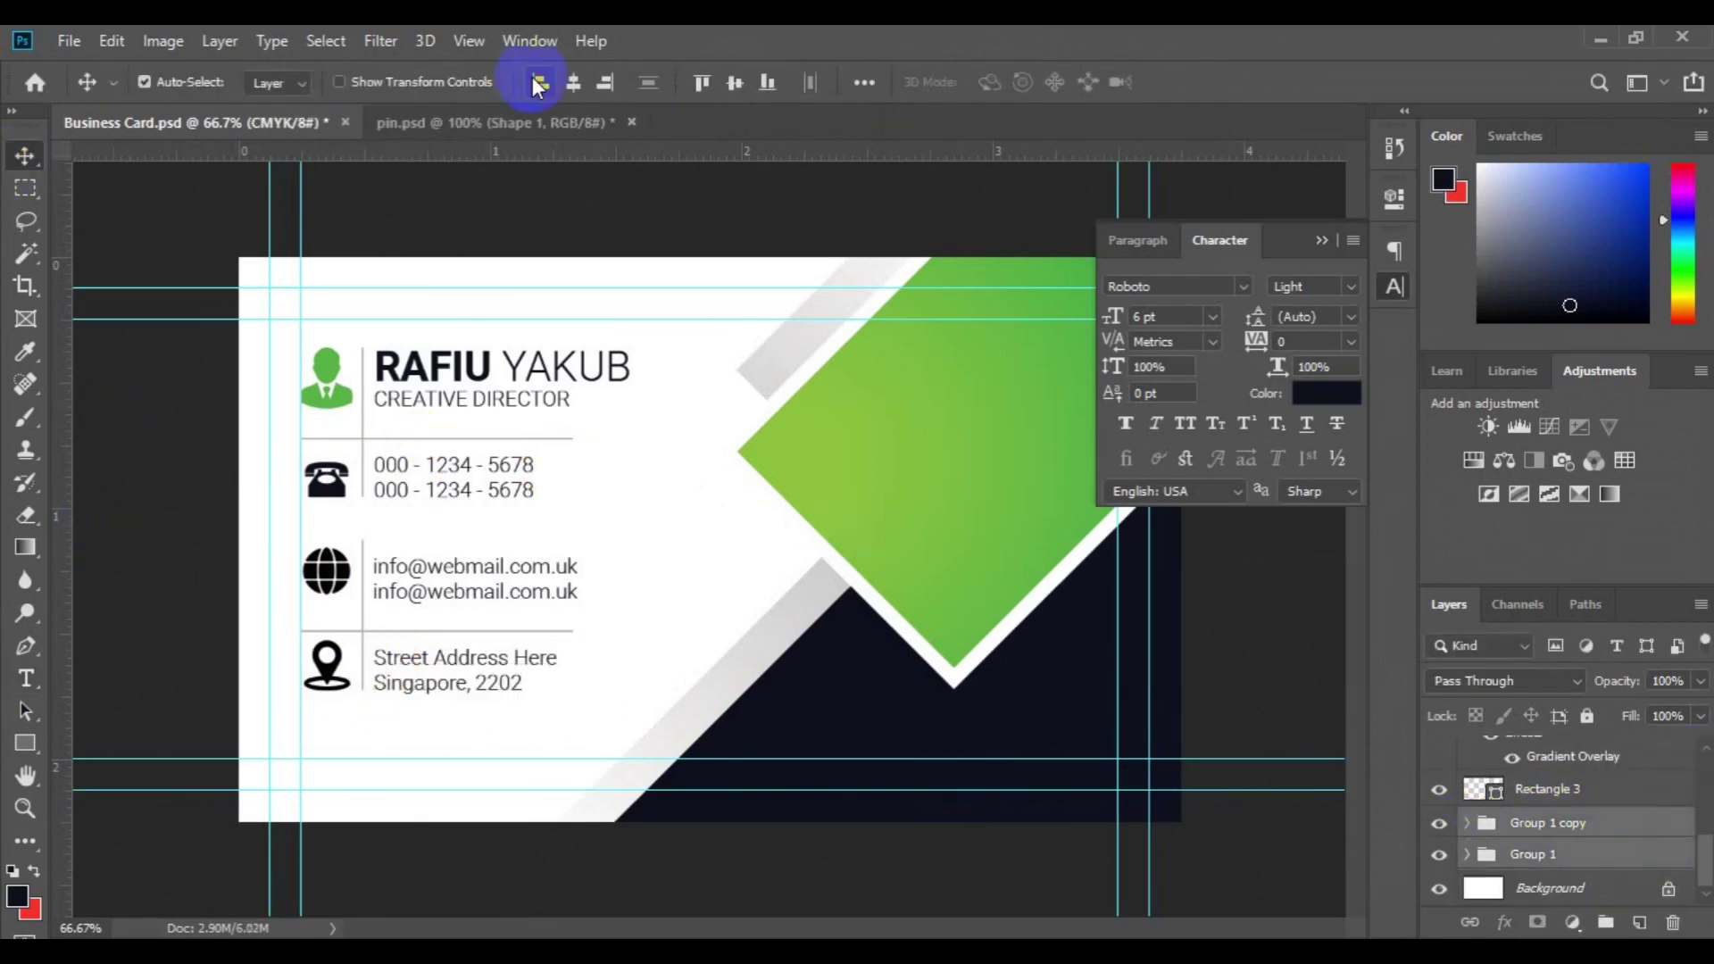
Nudge the contact column groups up slightly with Shift+Up
key("ctrl+minus")
key("ctrl+minus")
key("ctrl+minus")
left_click(1319, 241)
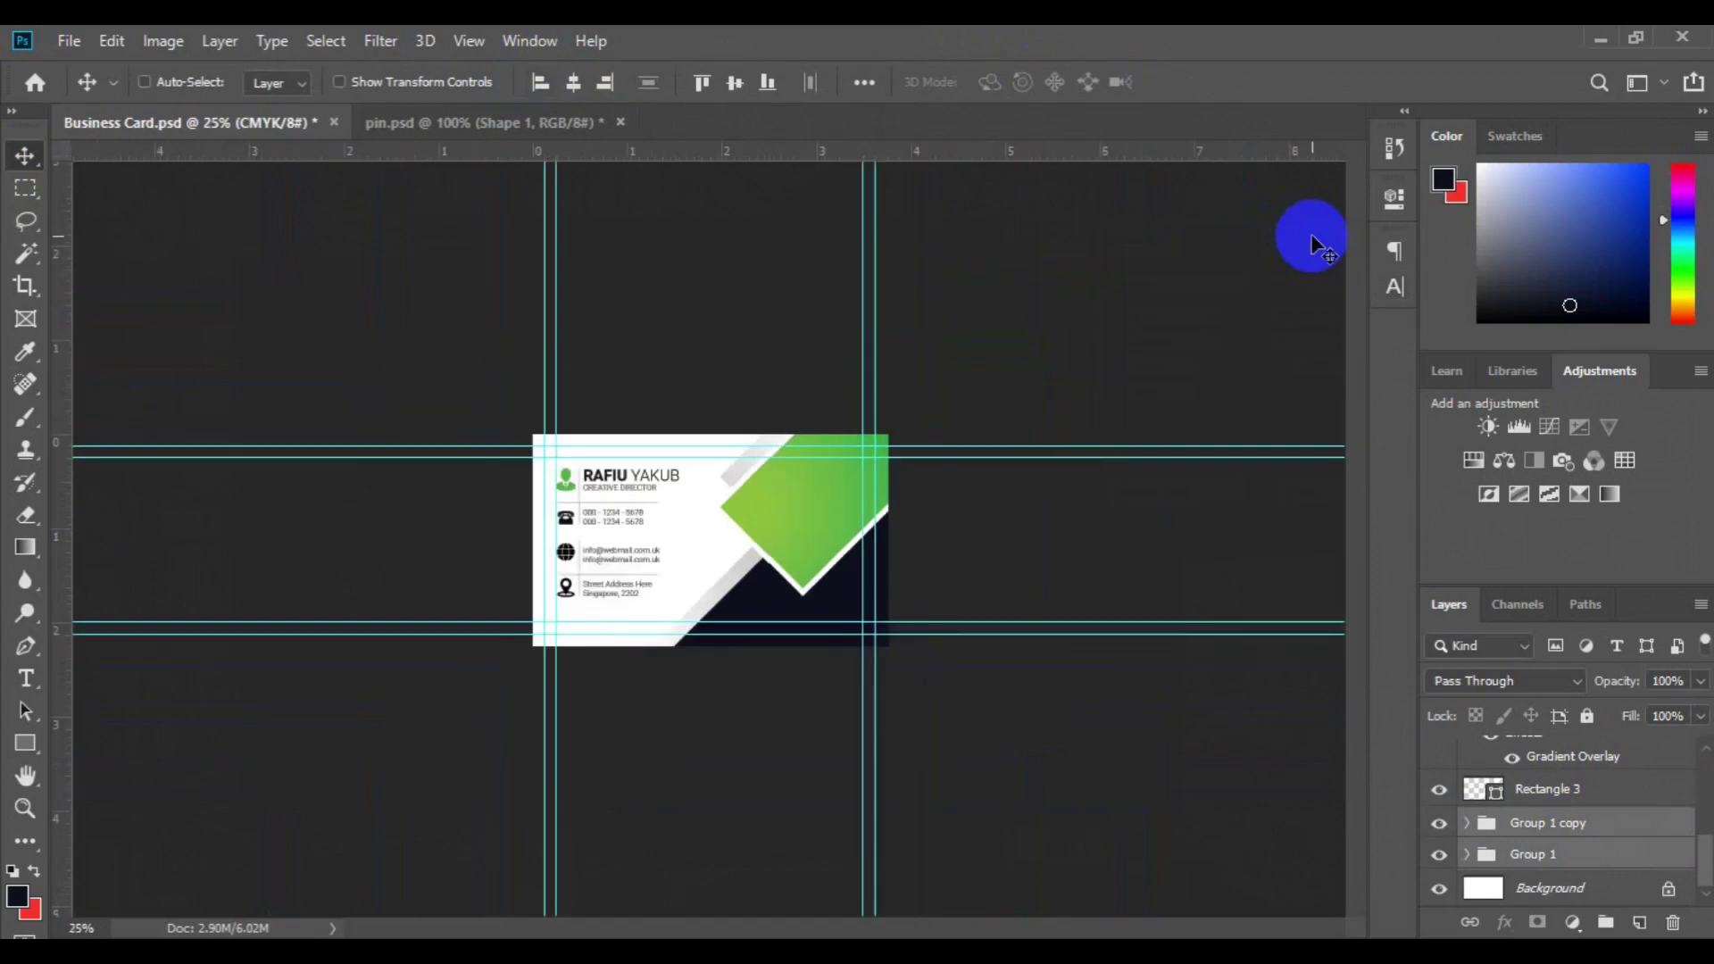
key("ctrl+plus")
key("ctrl+plus")
key("ctrl+plus")
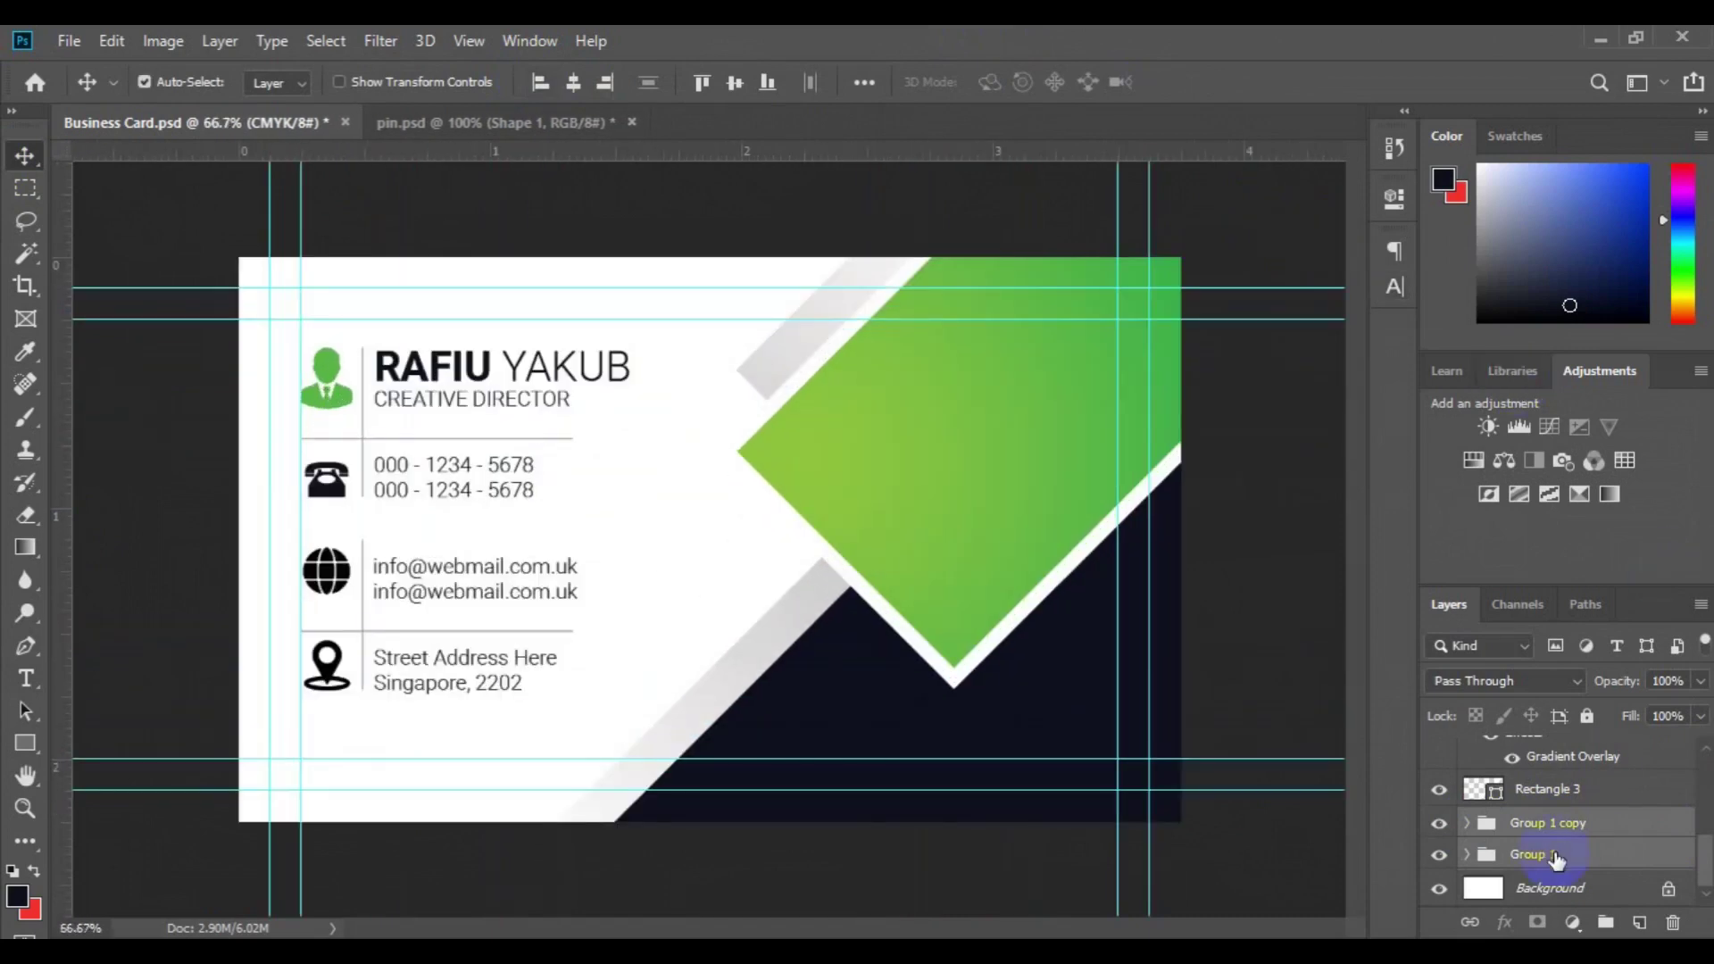
key("shift+Up")
key("shift+Up")
key("shift+Up")
key("shift+Up")
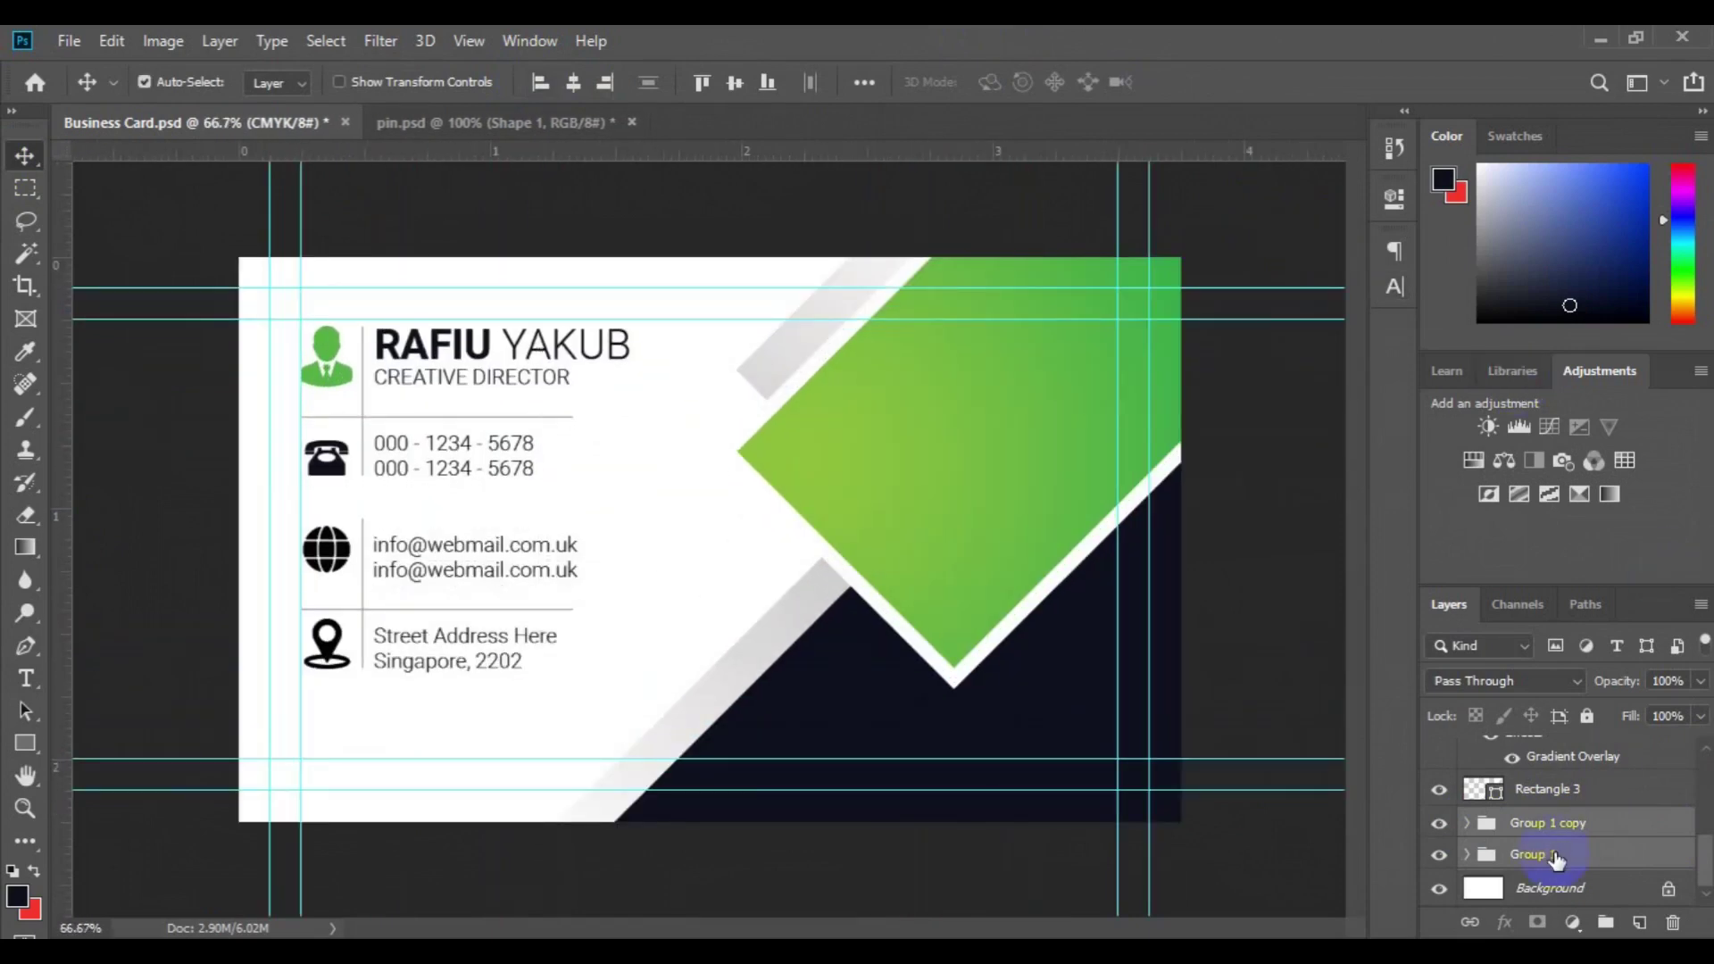
key("ctrl+minus")
key("ctrl+plus")
Choose the Target custom shape, working on a new layer above the green diamond
key("ctrl+minus")
left_click(918, 509, "ctrl")
key("ctrl+shift+alt+n")
left_click(26, 744)
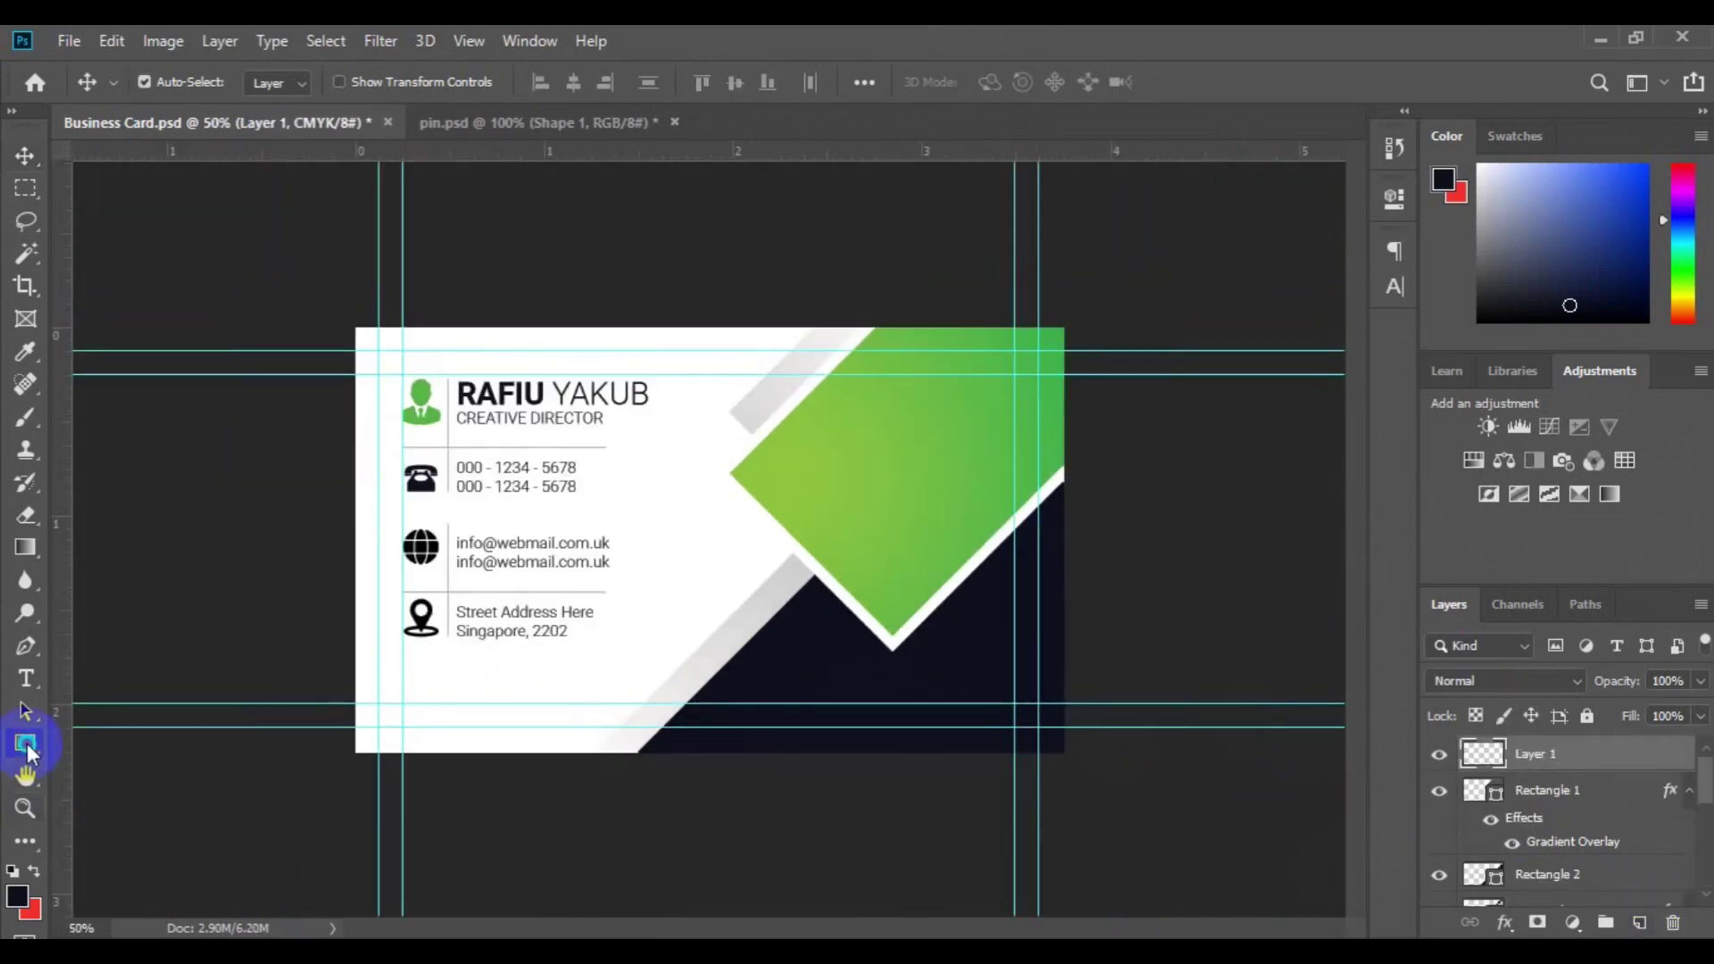
left_click(86, 870)
left_click(991, 82)
left_click_drag(1176, 315, 1177, 505)
left_click(1039, 501)
Draw the Target on the green diamond with white fill and no stroke
left_click(281, 82)
left_click(204, 200)
left_click(370, 81)
left_click(265, 130)
left_click(894, 470)
left_click_drag(894, 471, 845, 408)
Add bold, enlarged white 'LOGO PRO' text on the green diamond
key("v")
left_click(1544, 791)
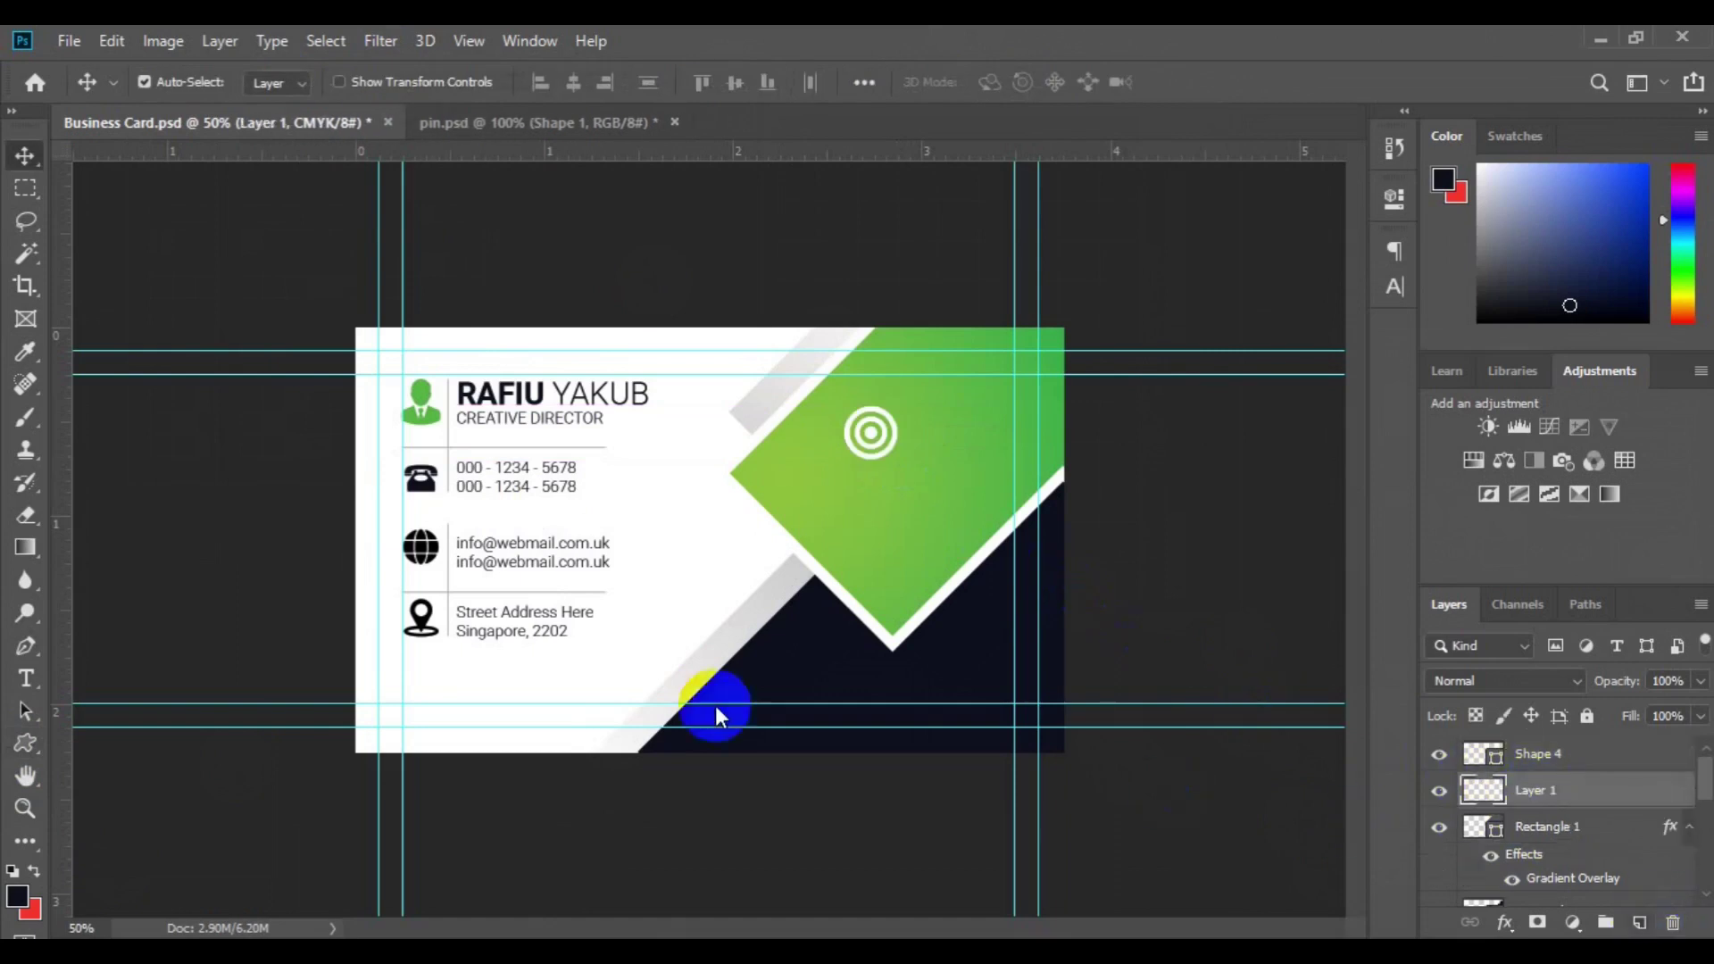
key("t")
left_click(833, 493)
left_click(1000, 83)
left_click(1587, 358)
left_click(474, 81)
left_click(489, 258)
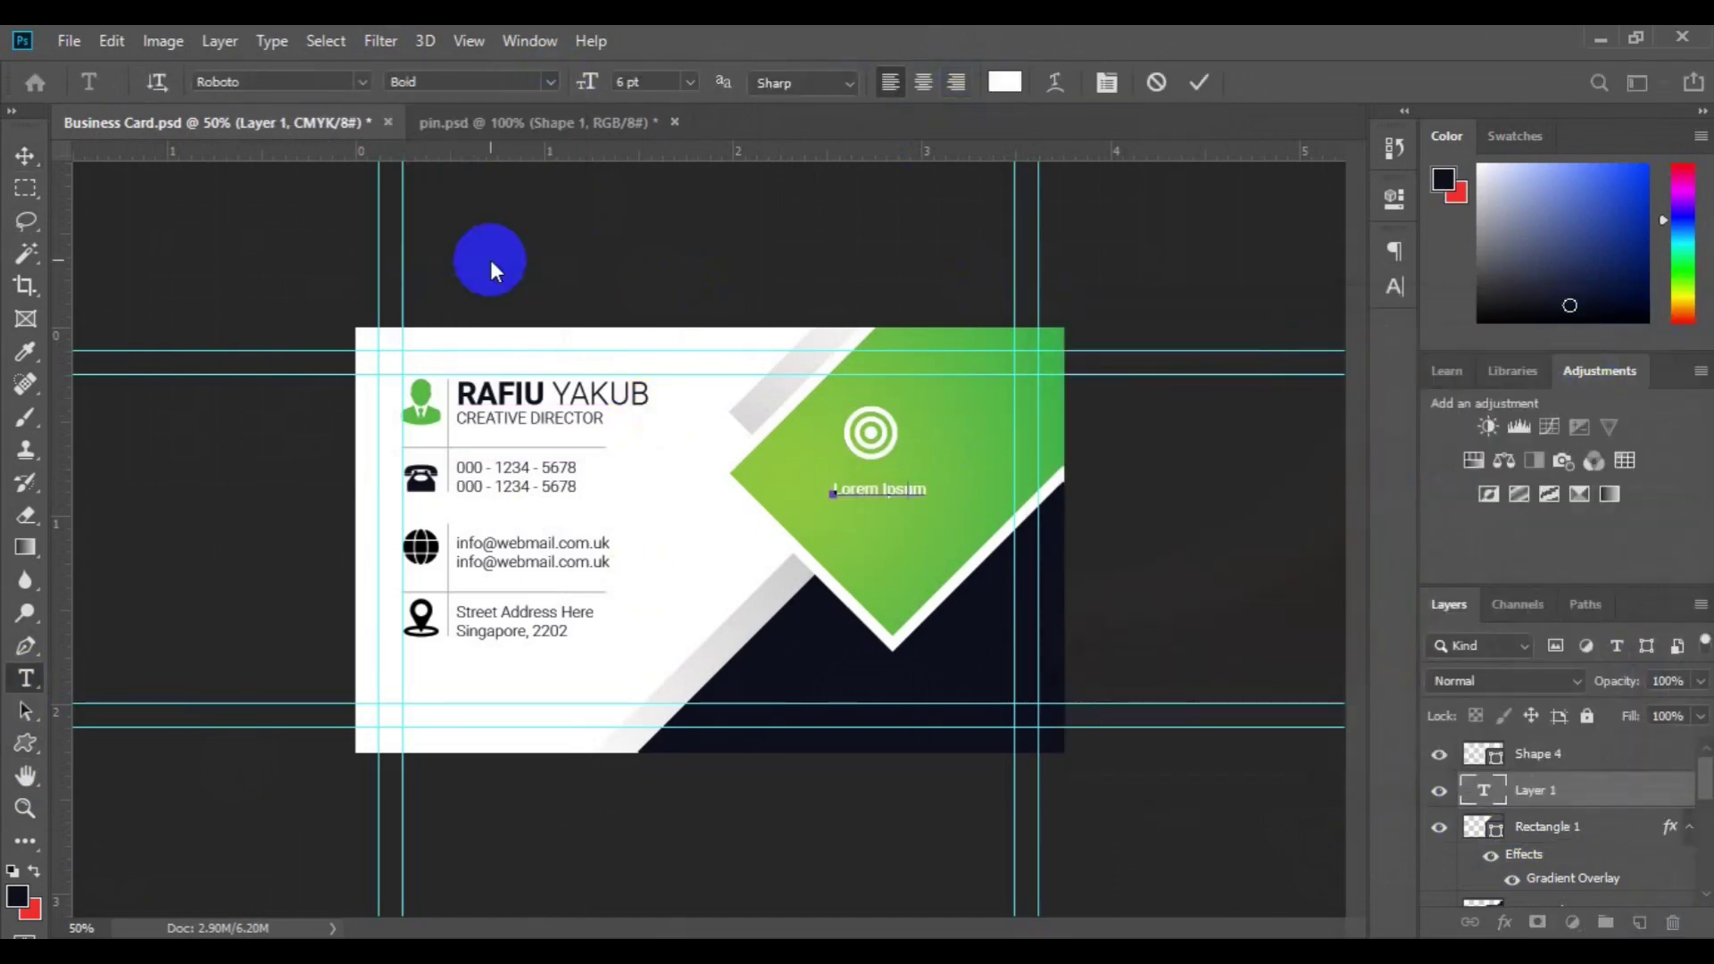
left_click_drag(582, 82, 625, 81)
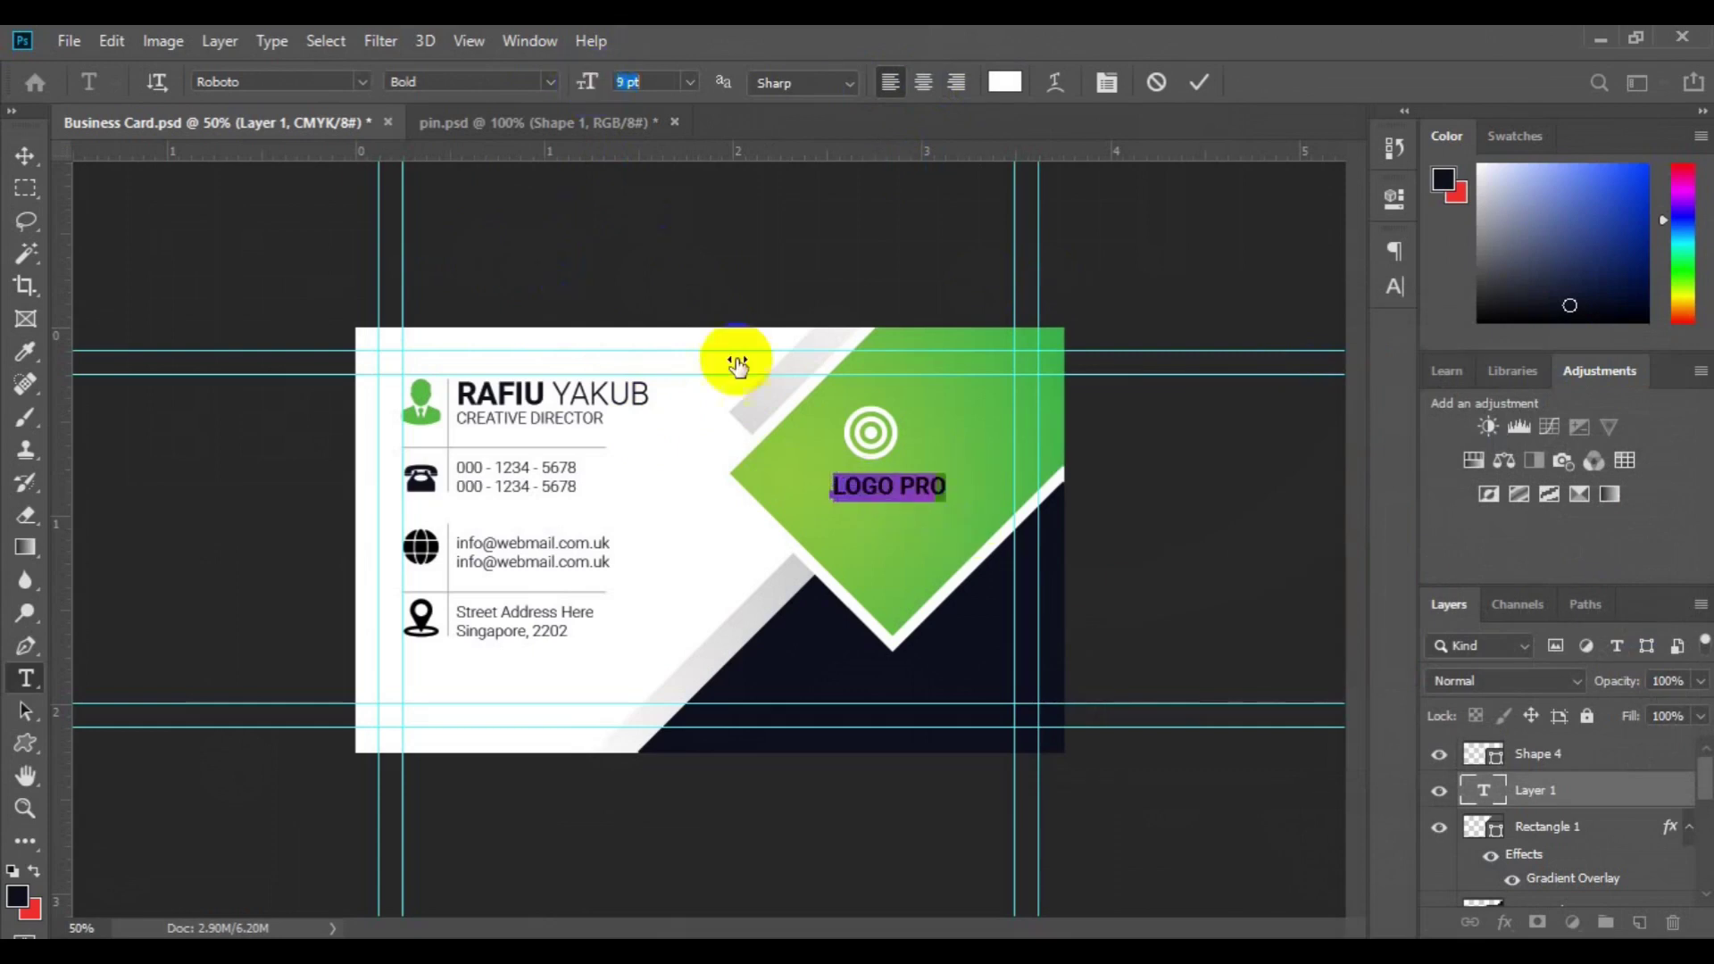
key("ctrl+Return")
Align the target logo and LOGO PRO caption on their horizontal centres
key("v")
left_click_drag(878, 447, 922, 488)
key("ctrl+z")
left_click(870, 434)
left_click(1504, 804, "shift")
left_click(574, 81)
key("ctrl+t")
key("Return")
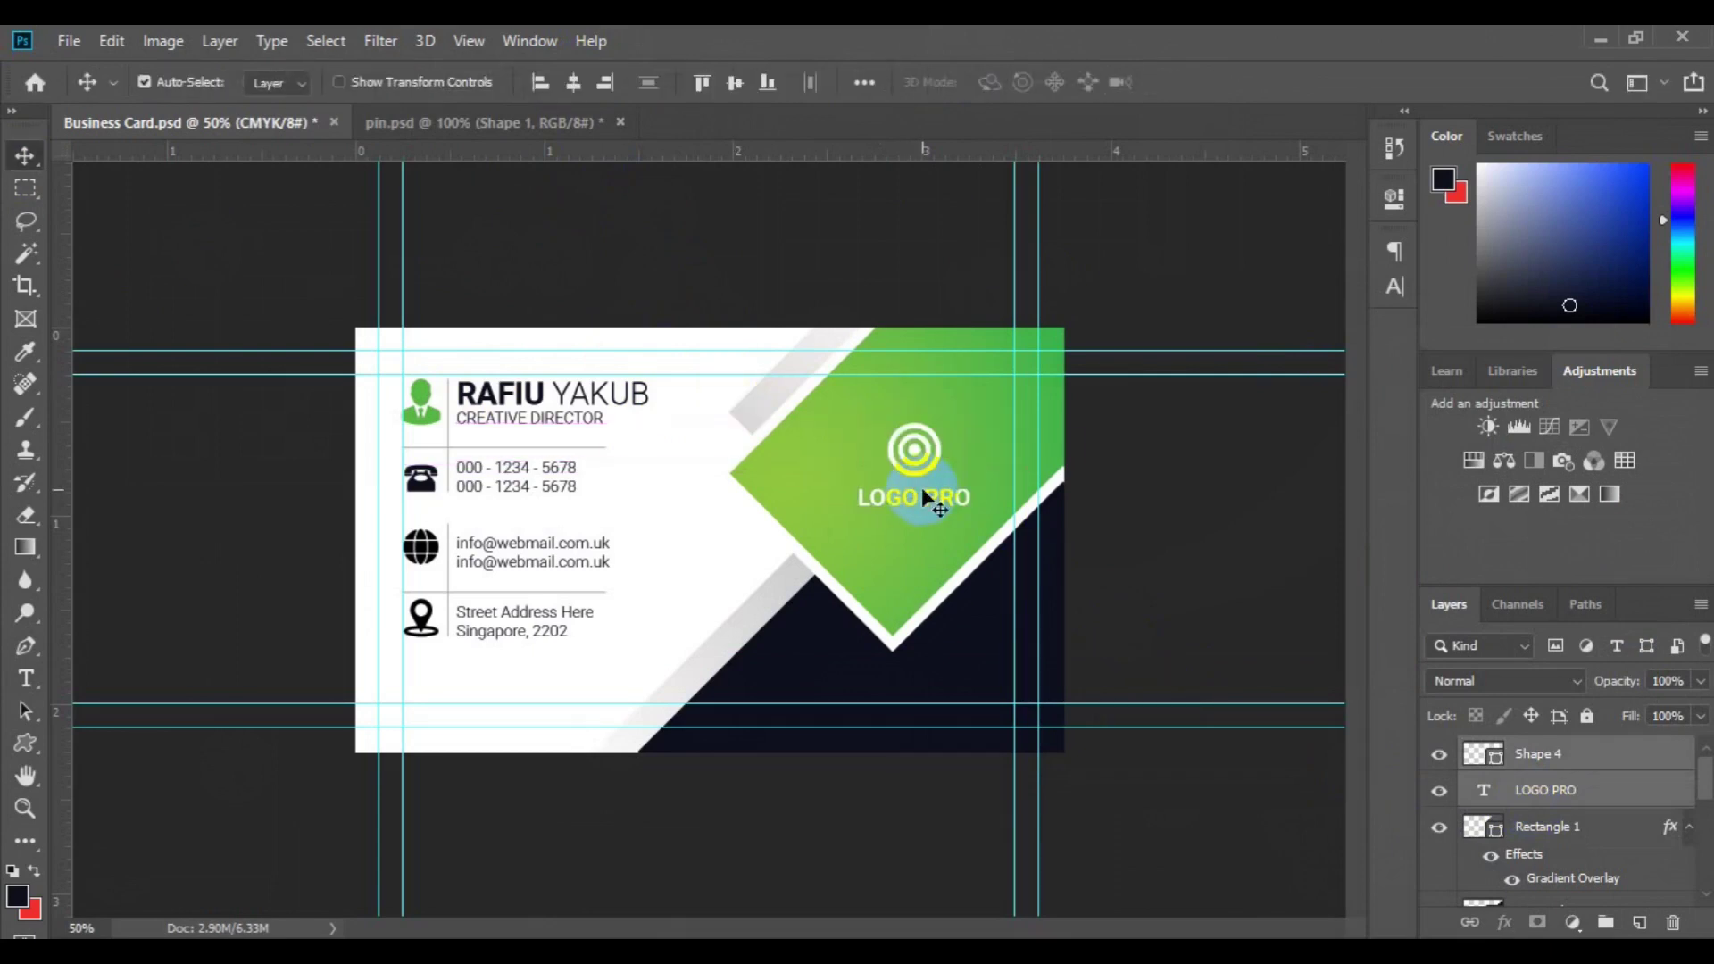
key("ctrl+minus")
Set the caption's PRO to a regular weight and re-centre it with the target
key("t")
triple_click(856, 516)
left_click(472, 81)
left_click(527, 191)
left_click(700, 706)
key("v")
left_click(1549, 759, "shift")
left_click(574, 81)
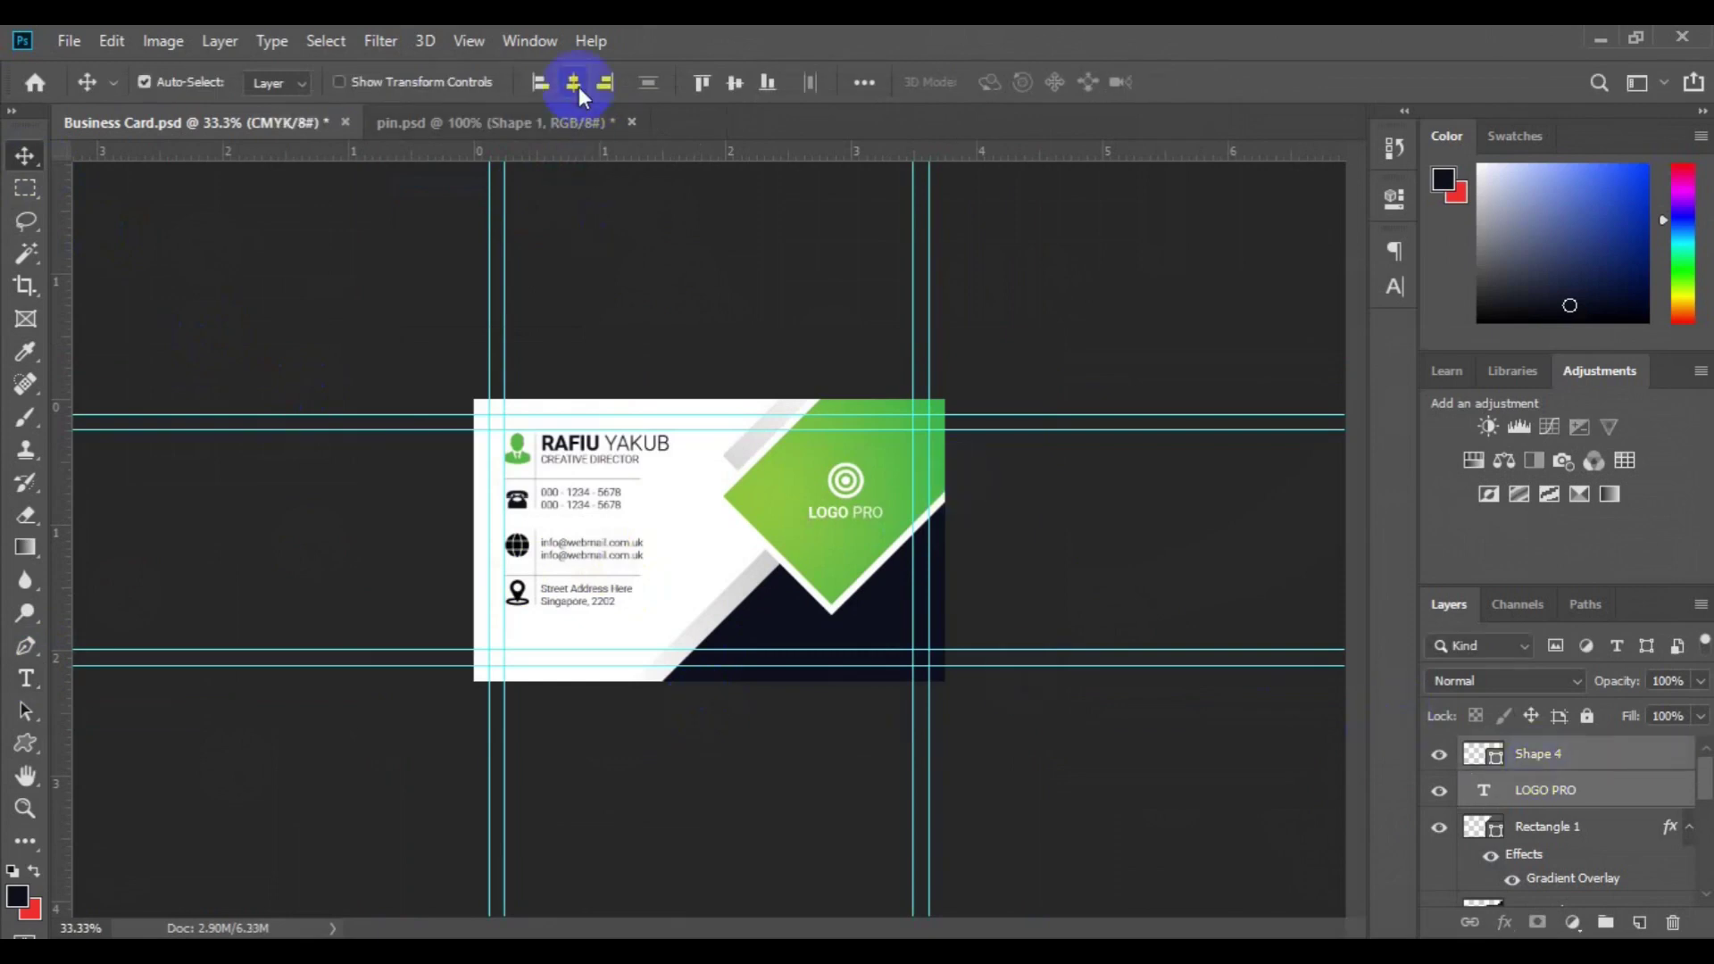